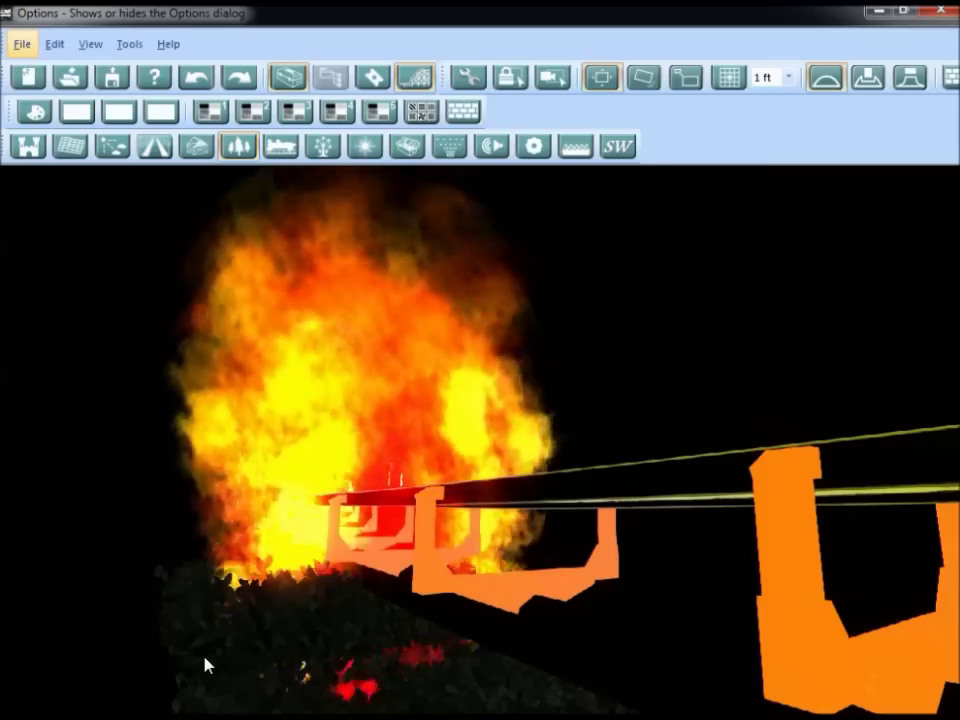
Step: Start a new empty park without saving the current one's changes, and set the grid spacing to 1 ft
click(22, 44)
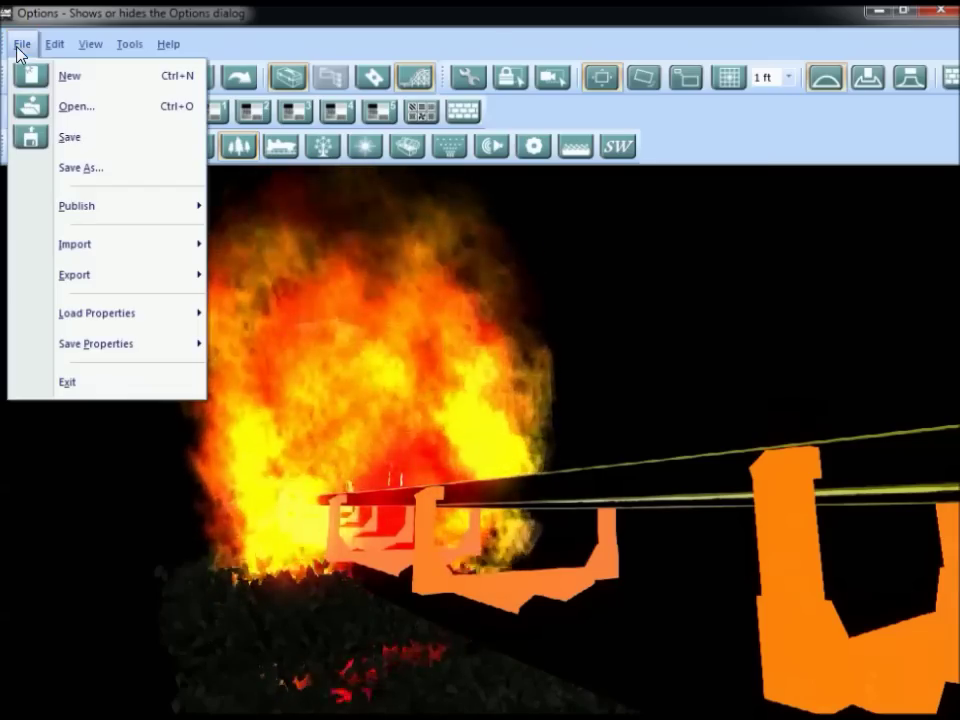
click(70, 76)
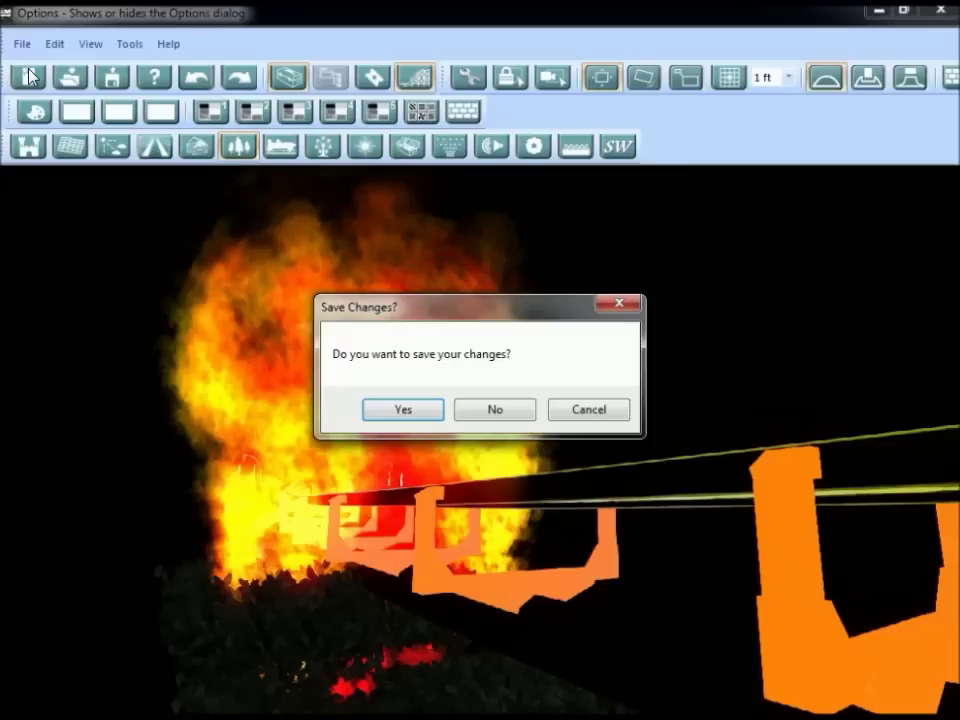
click(495, 409)
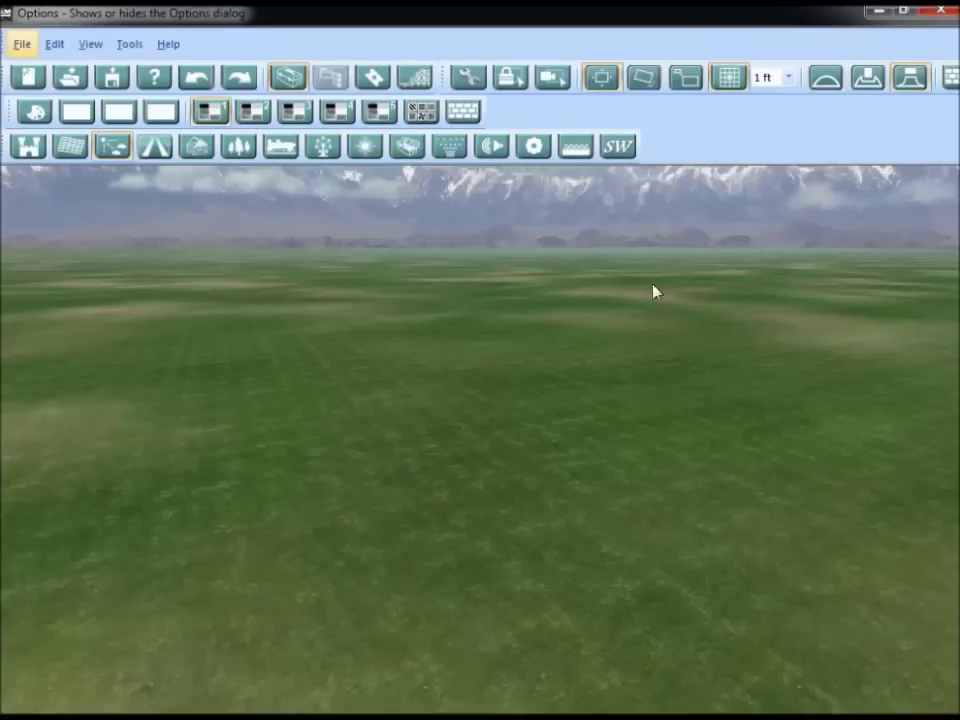
click(788, 77)
click(786, 132)
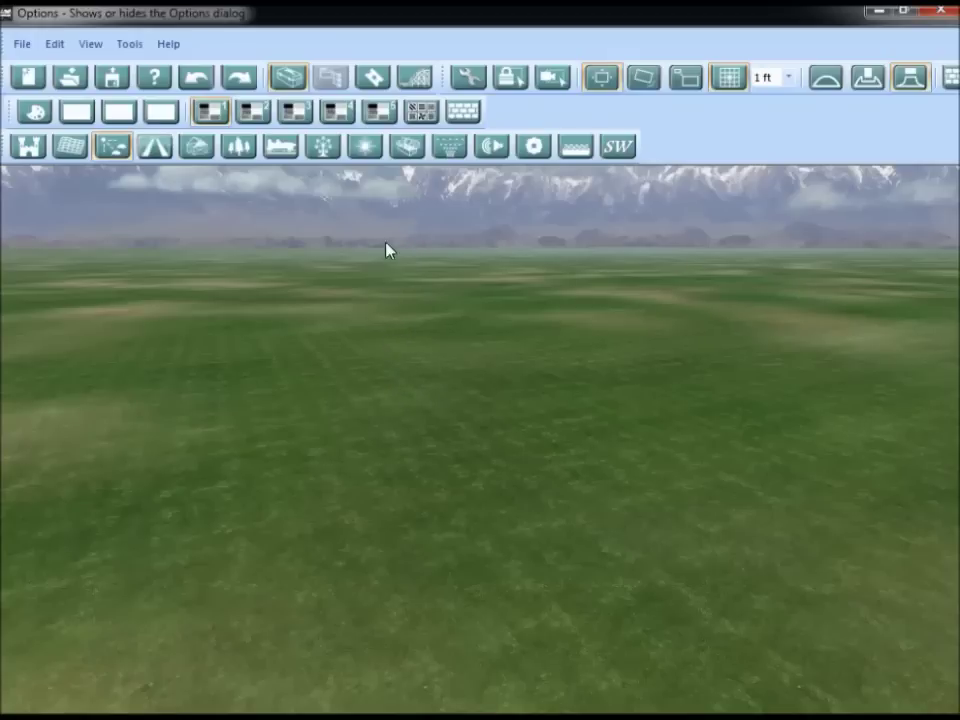
Step: Place an Arrow Steel Looper coaster on the open grass, rotating it before setting it down
click(280, 147)
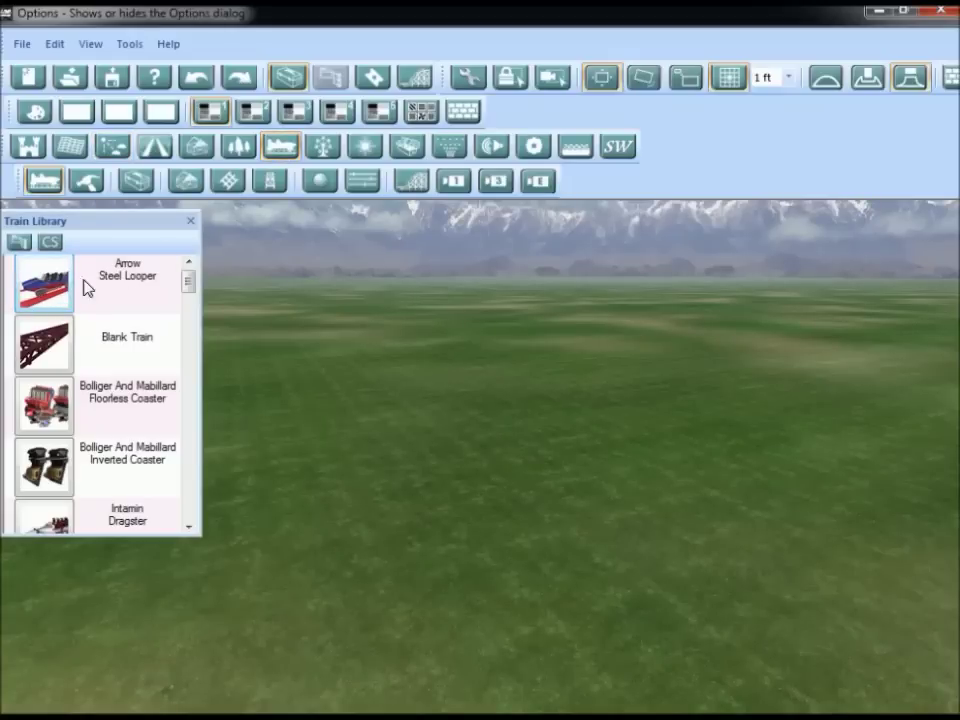
click(278, 146)
click(278, 146)
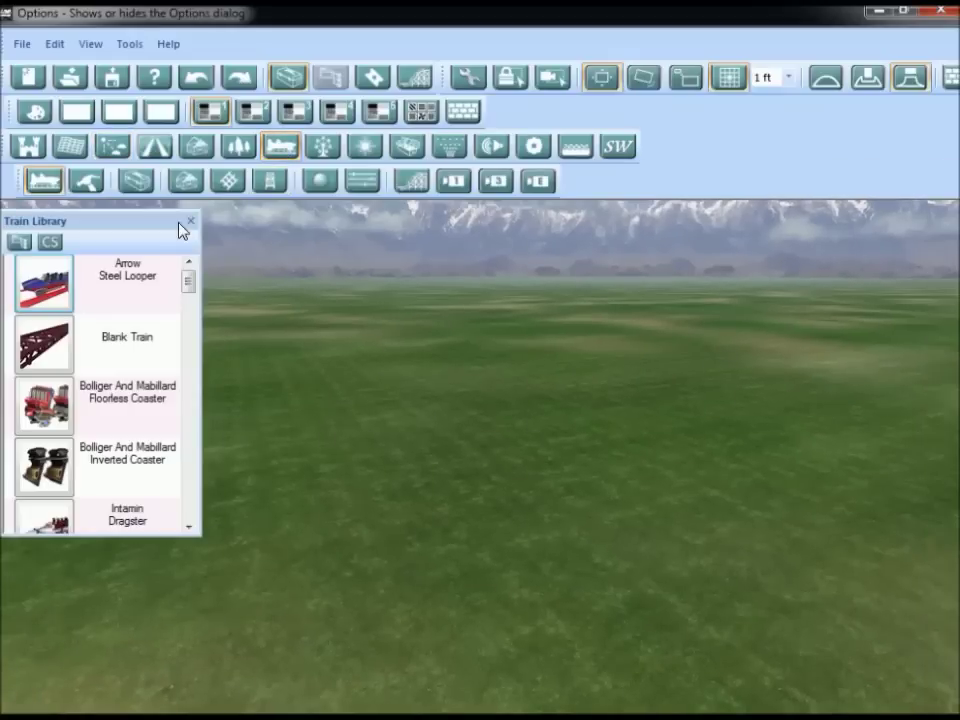
click(536, 550)
key(alt)
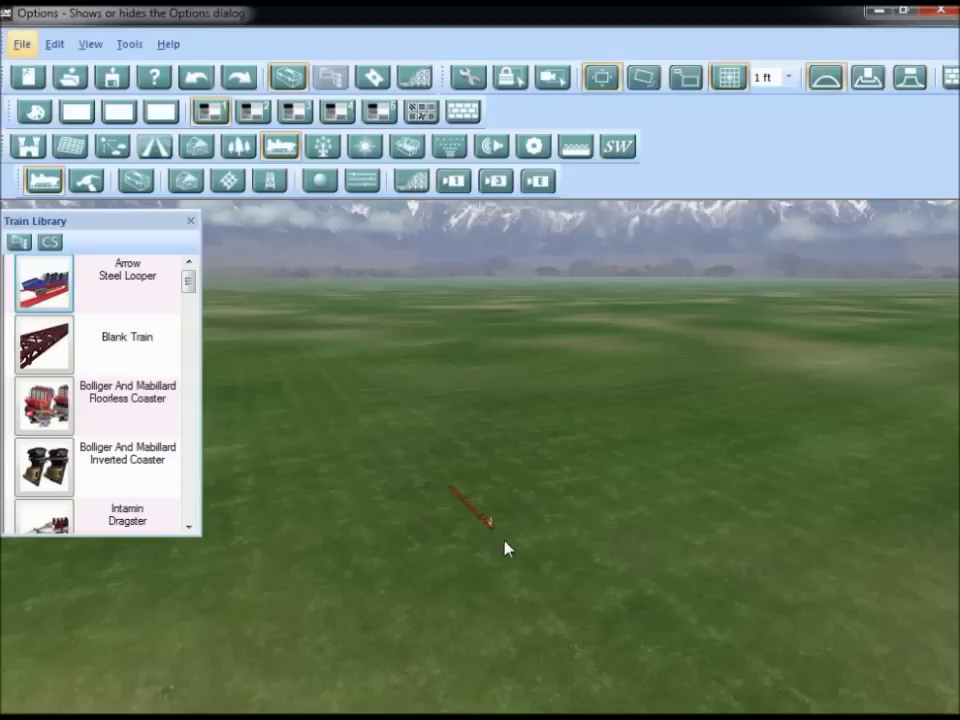
click(531, 565)
click(469, 419)
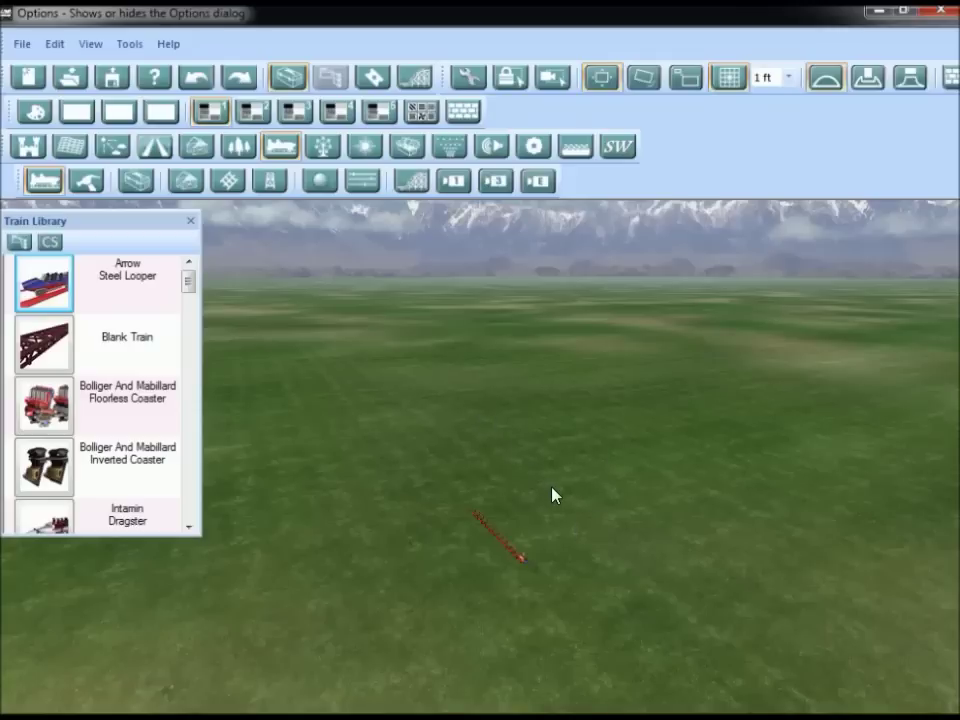
Step: Build a Lift 100 specialty segment out of the coaster station
scroll(560, 560, up, 3)
right_drag(568, 553, 641, 559)
scroll(363, 548, up, 2)
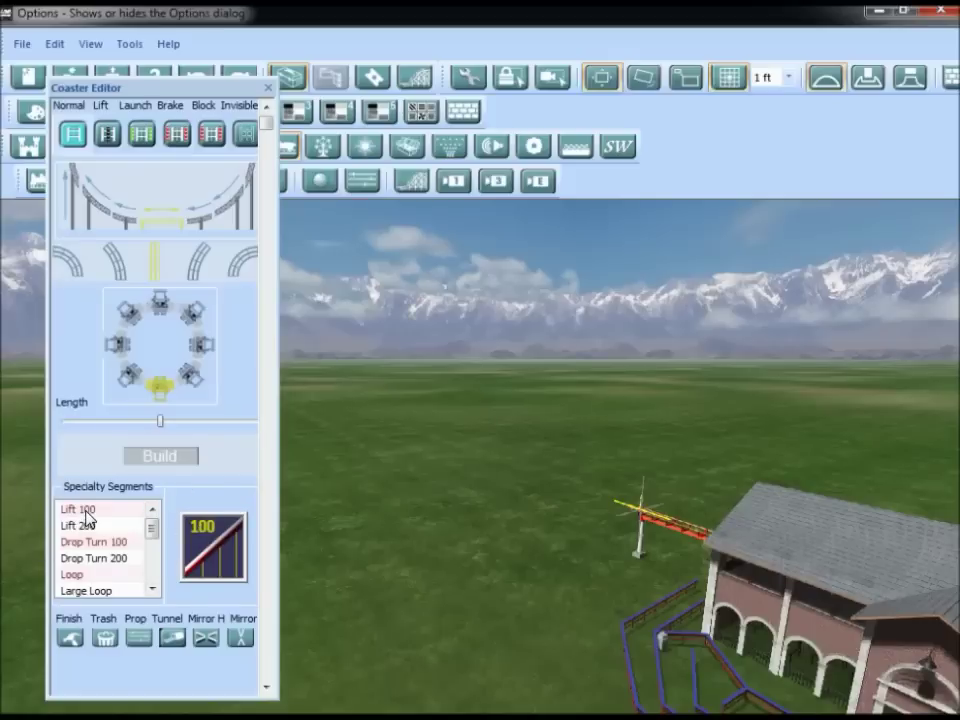
click(86, 510)
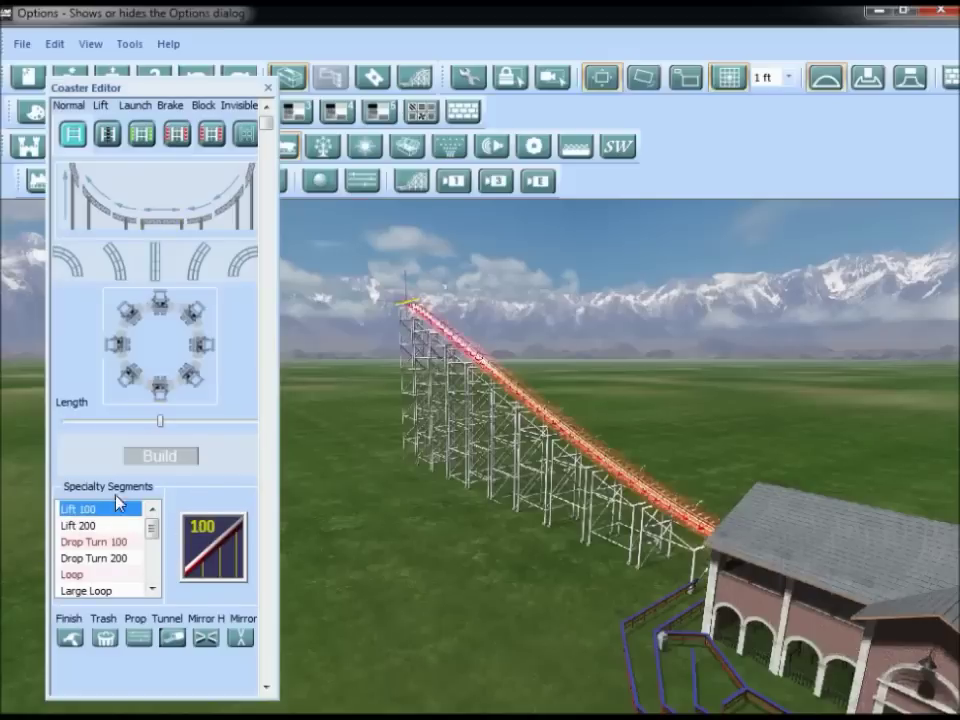
click(160, 457)
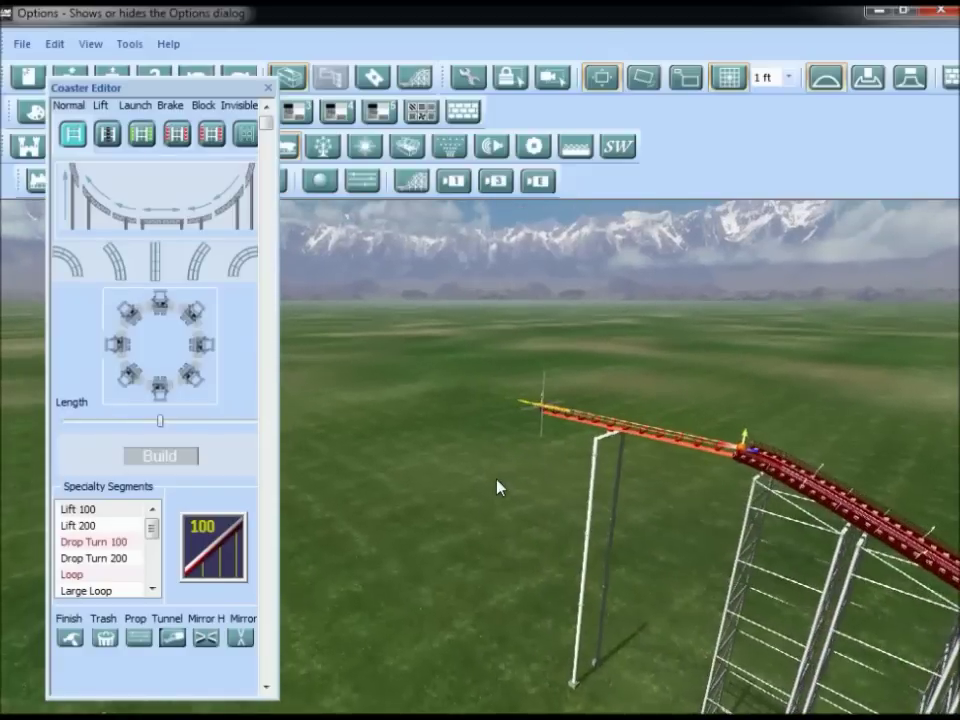
Step: Build a straight, downward-sloping track drop from the top of the lift
click(225, 205)
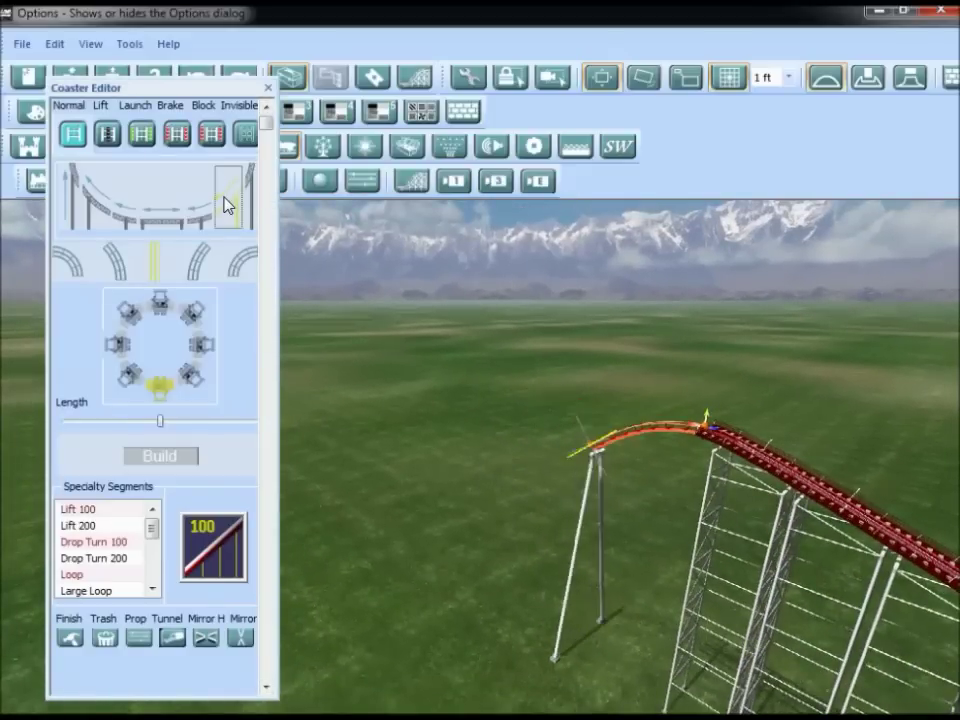
click(158, 456)
right_drag(450, 458, 360, 450)
Step: Level the track out after the drop and extend it with a long run of flat, straight pieces
click(163, 226)
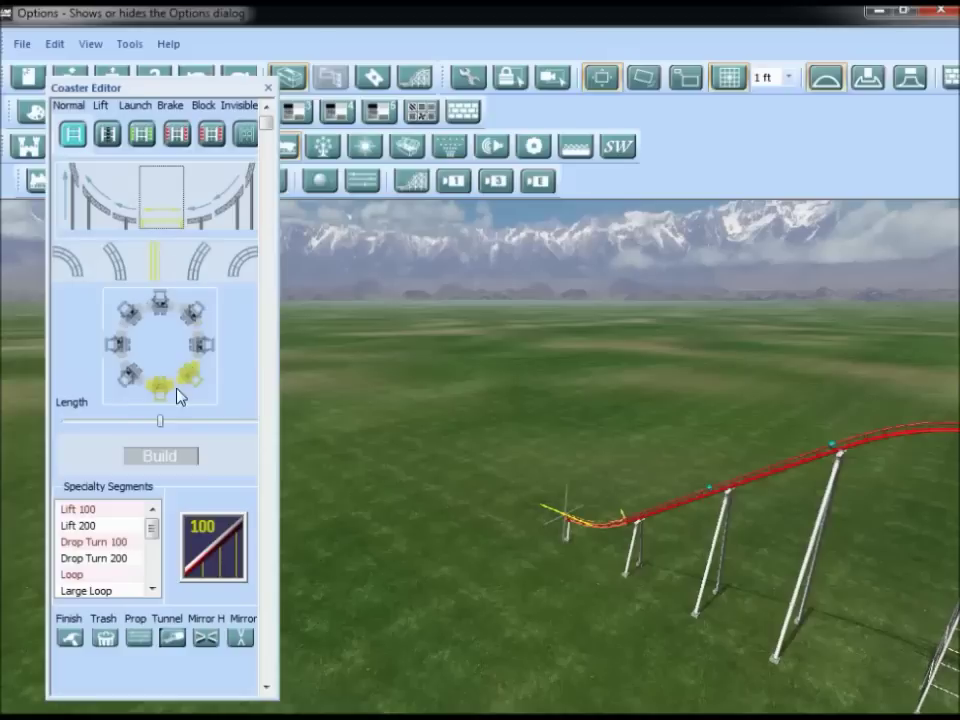
click(158, 456)
click(158, 456)
click(158, 456)
click(158, 456)
click(158, 456)
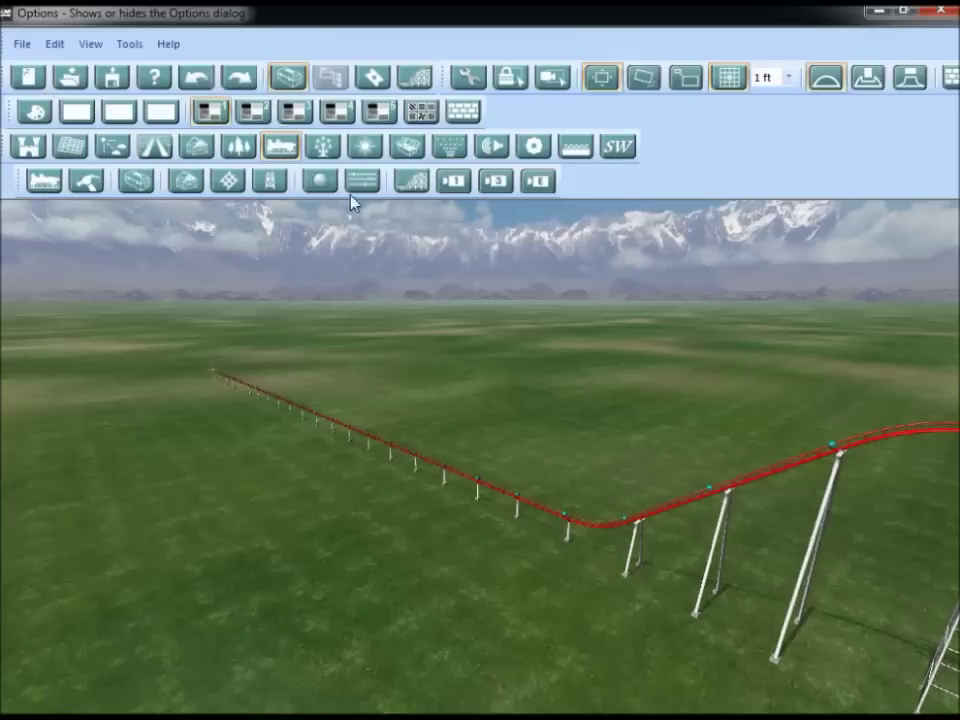
Step: Add tunnels to two adjacent straight pieces in the middle of the flat track run
click(267, 88)
mouse_move(398, 431)
middle_down()
mouse_move(538, 444)
mouse_move(385, 438)
mouse_move(394, 424)
middle_up()
right_drag(395, 432, 463, 530)
key(w)
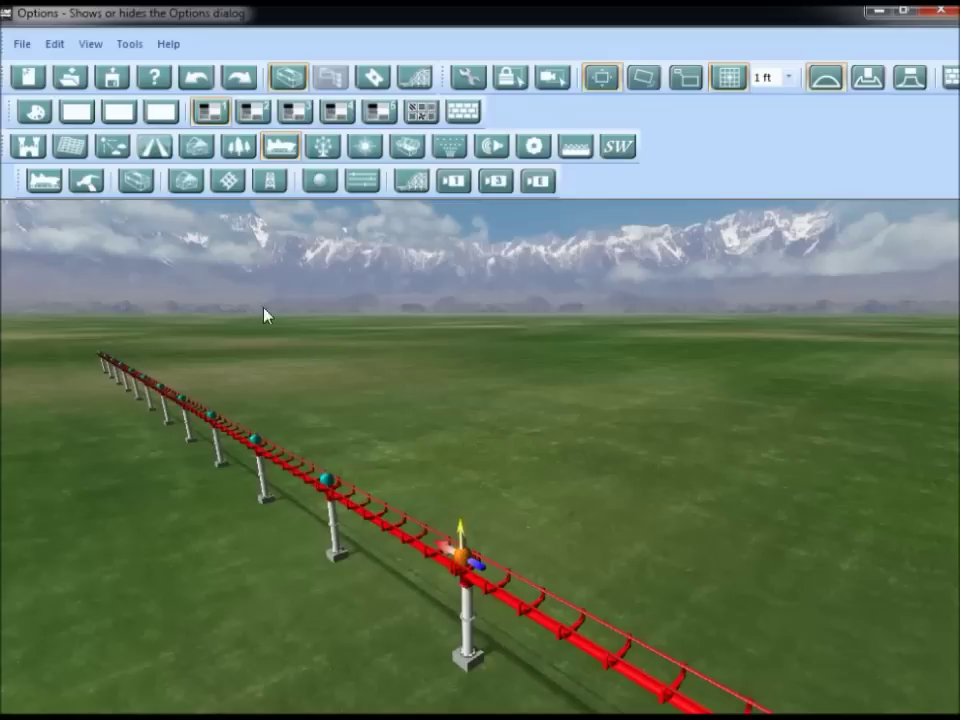
click(88, 182)
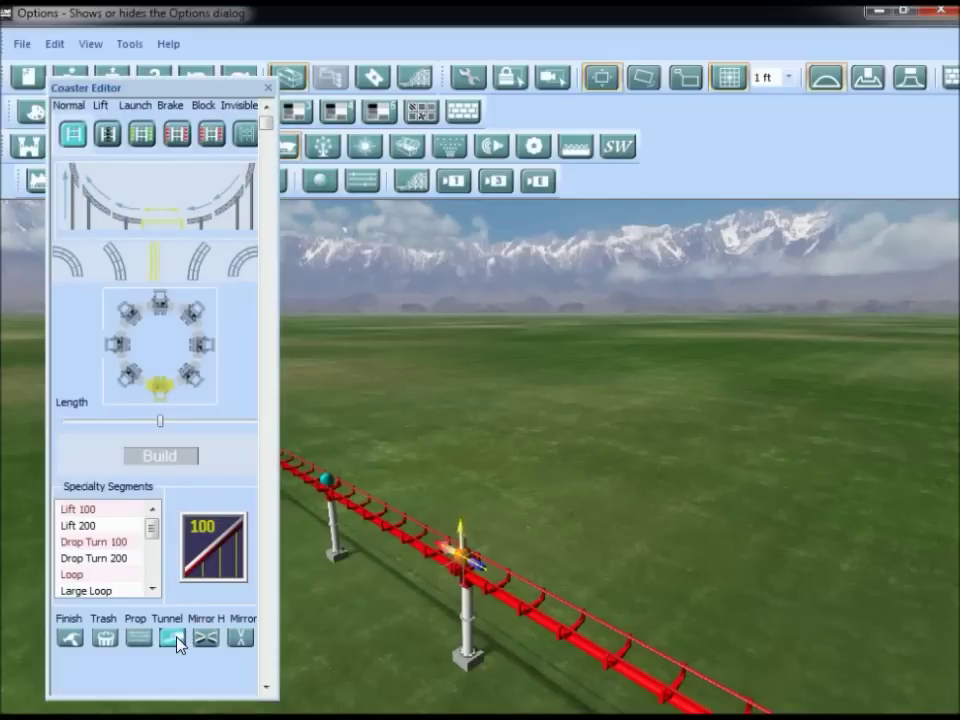
click(173, 637)
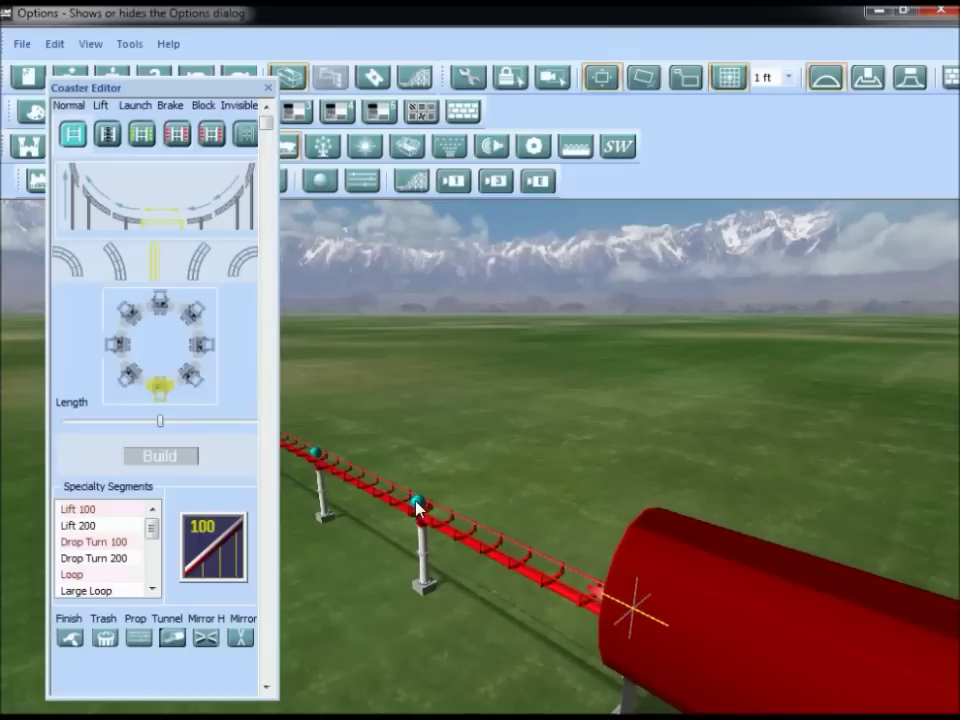
click(418, 505)
click(173, 643)
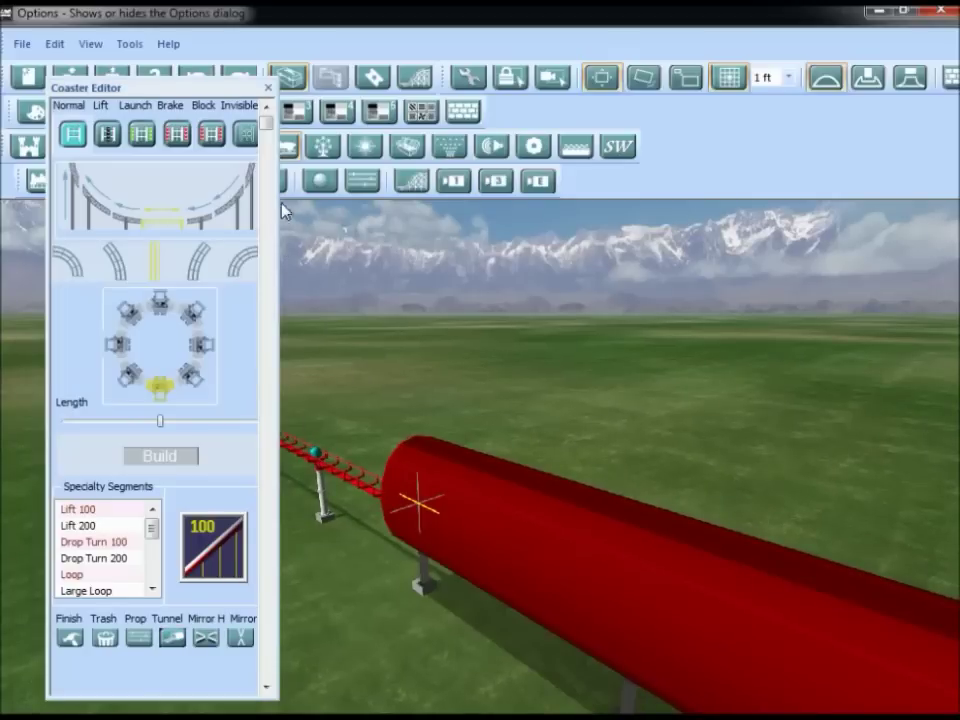
click(270, 92)
Step: Lower five consecutive track nodes beyond the tunnel down to ground level
scroll(456, 489, down, 10)
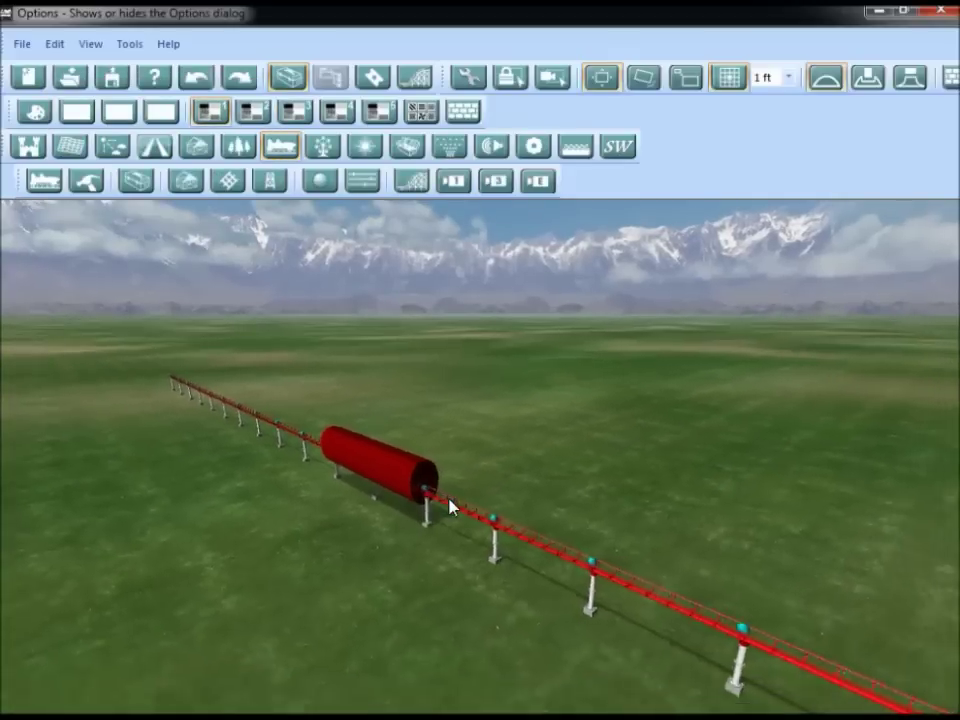
key(Down)
key(Up)
key(Up)
key(Left)
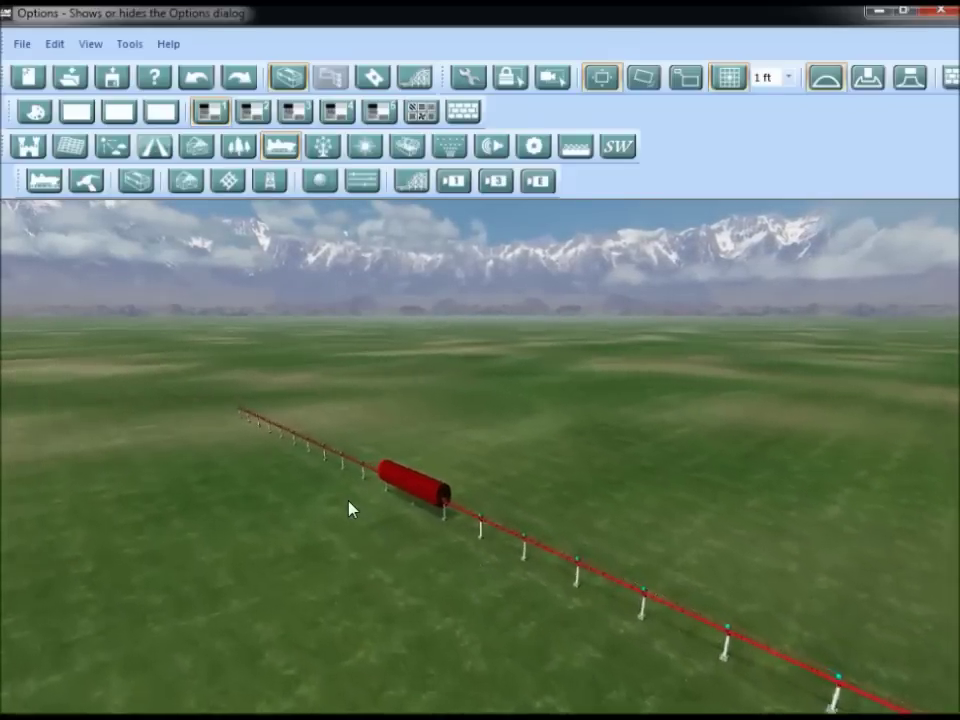
key(Up)
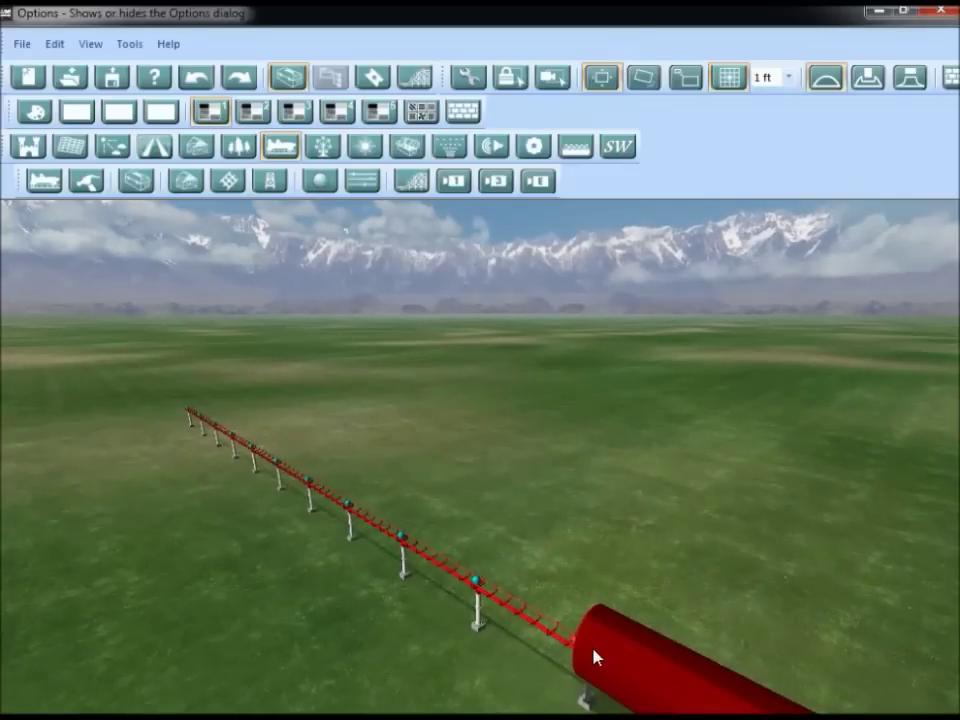
right_drag(411, 550, 446, 602)
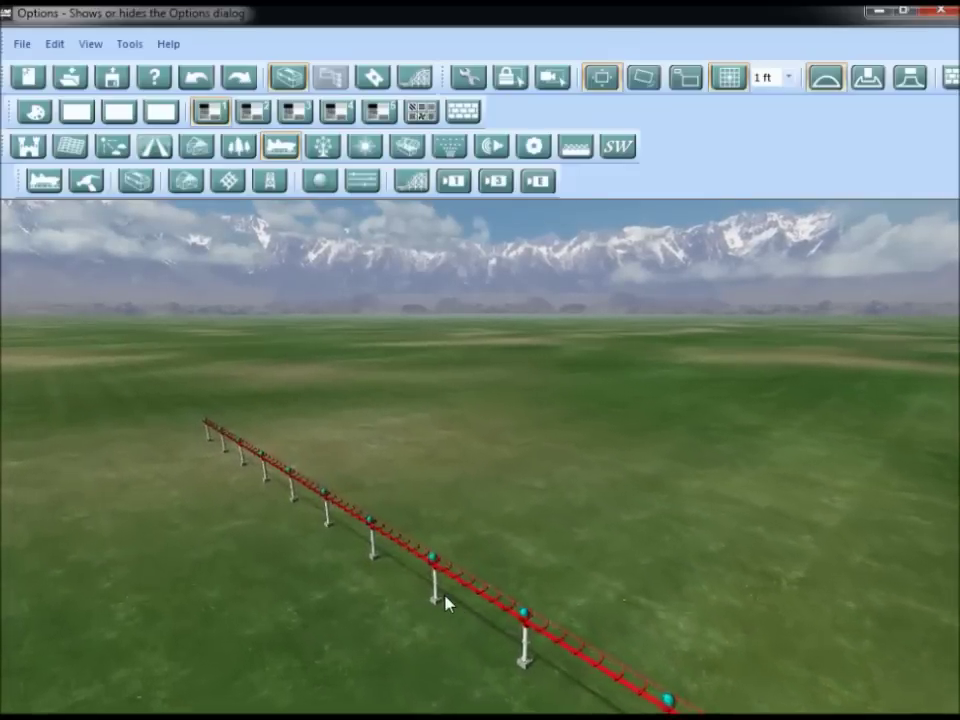
scroll(448, 604, up, 4)
middle_drag(450, 611, 450, 552)
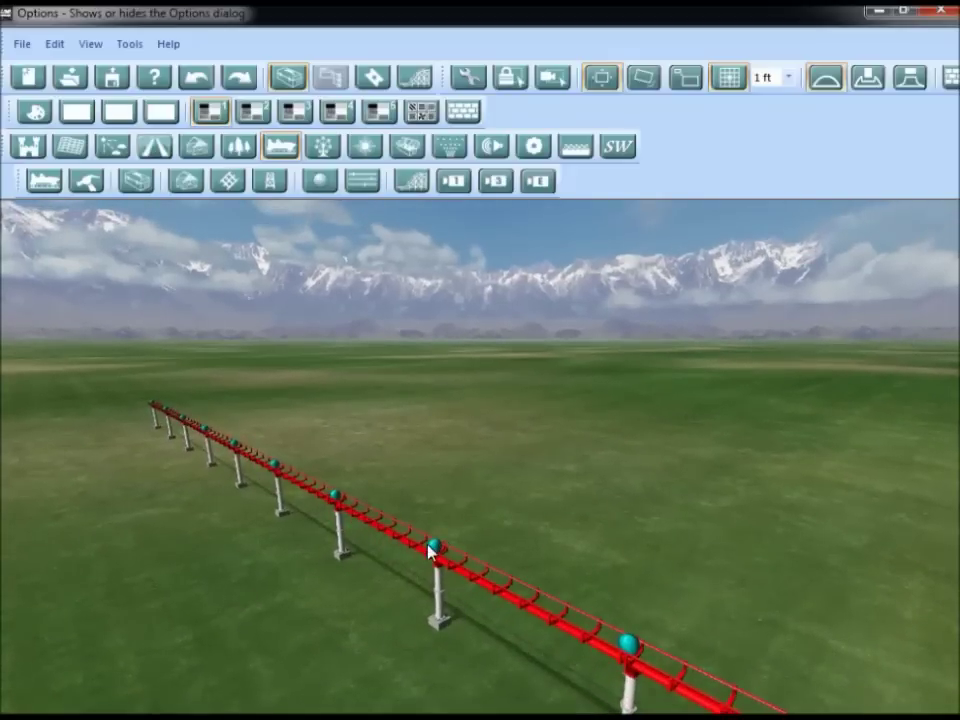
drag(433, 545, 436, 606)
right_drag(410, 613, 457, 572)
scroll(457, 572, up, 3)
middle_drag(457, 570, 455, 555)
drag(358, 473, 347, 528)
drag(263, 447, 258, 492)
drag(204, 418, 207, 462)
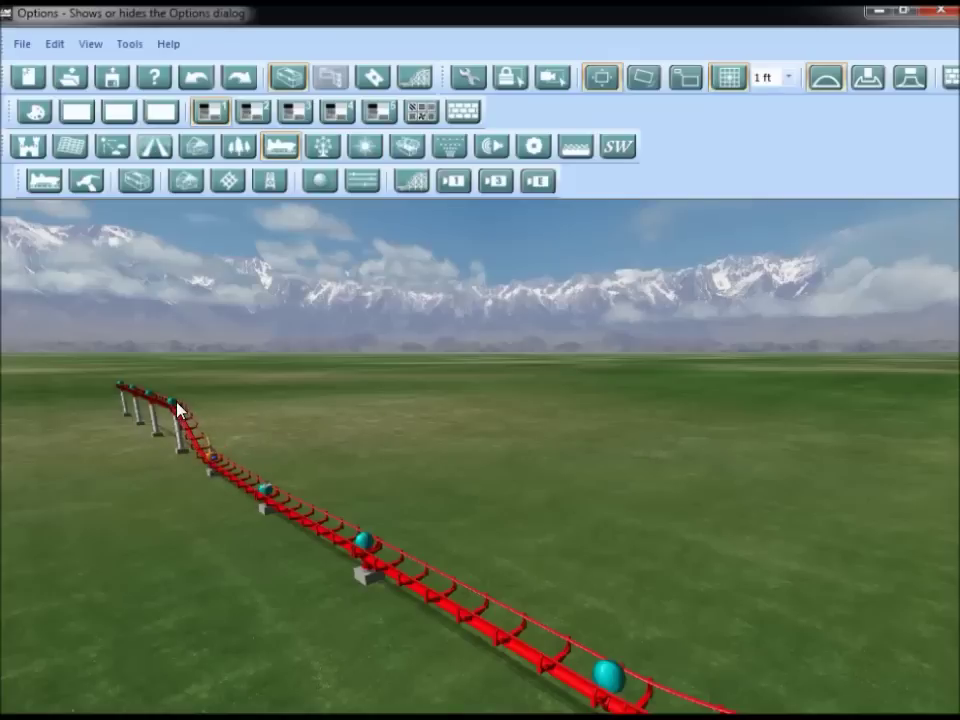
drag(172, 405, 171, 444)
Step: Place a rotated Basic Path on the ground near the far end of the coaster track
scroll(173, 520, down, 5)
middle_drag(184, 514, 554, 521)
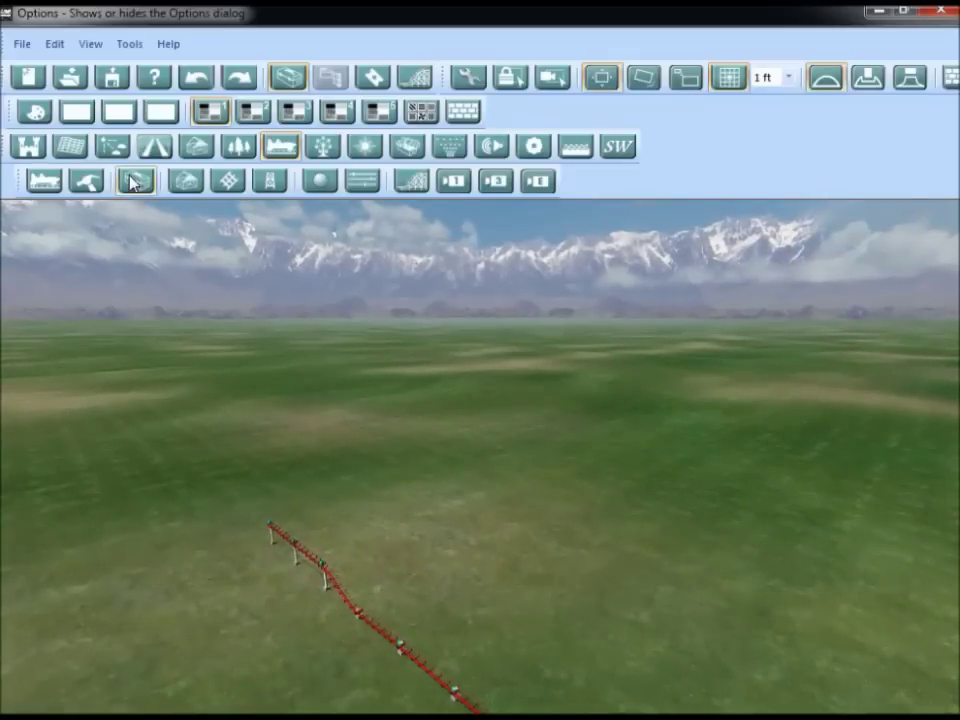
click(155, 147)
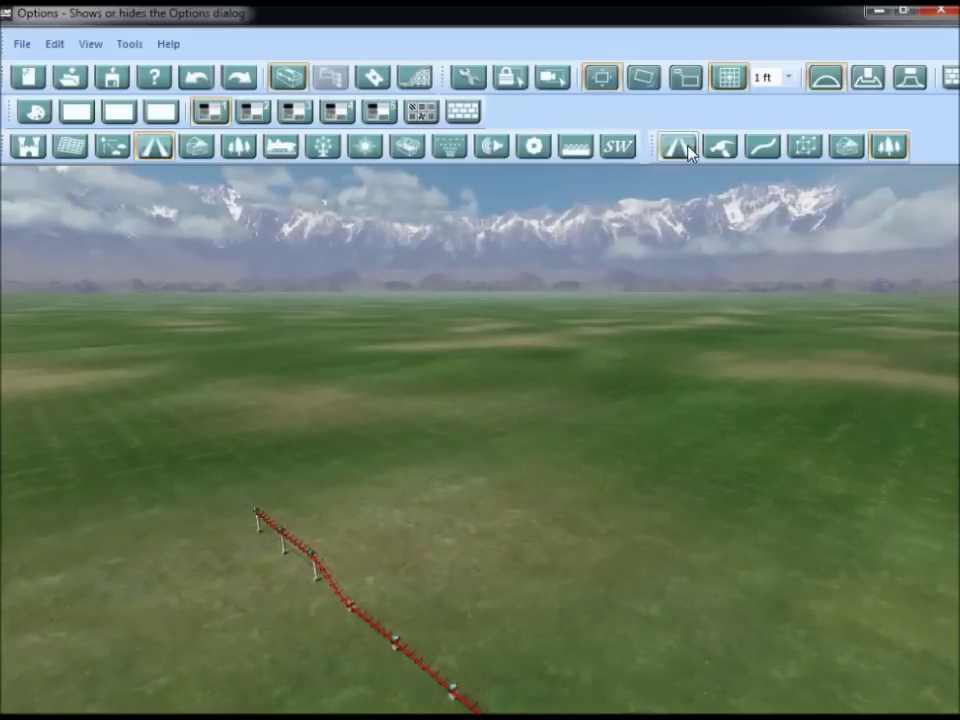
click(720, 147)
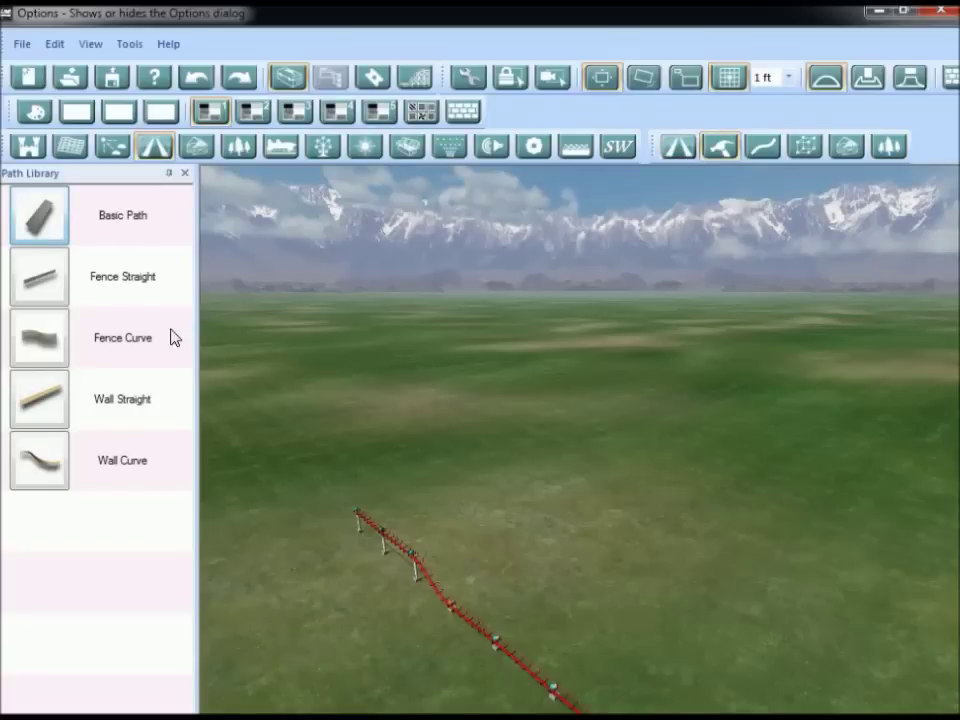
click(404, 533)
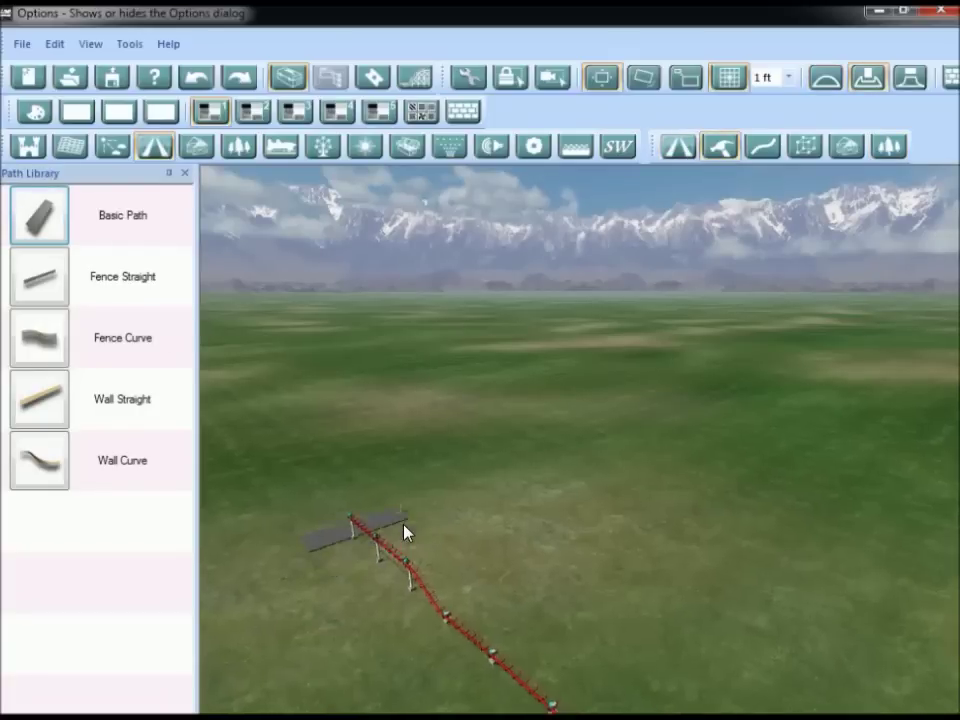
scroll(404, 533, up, 1)
key(alt)
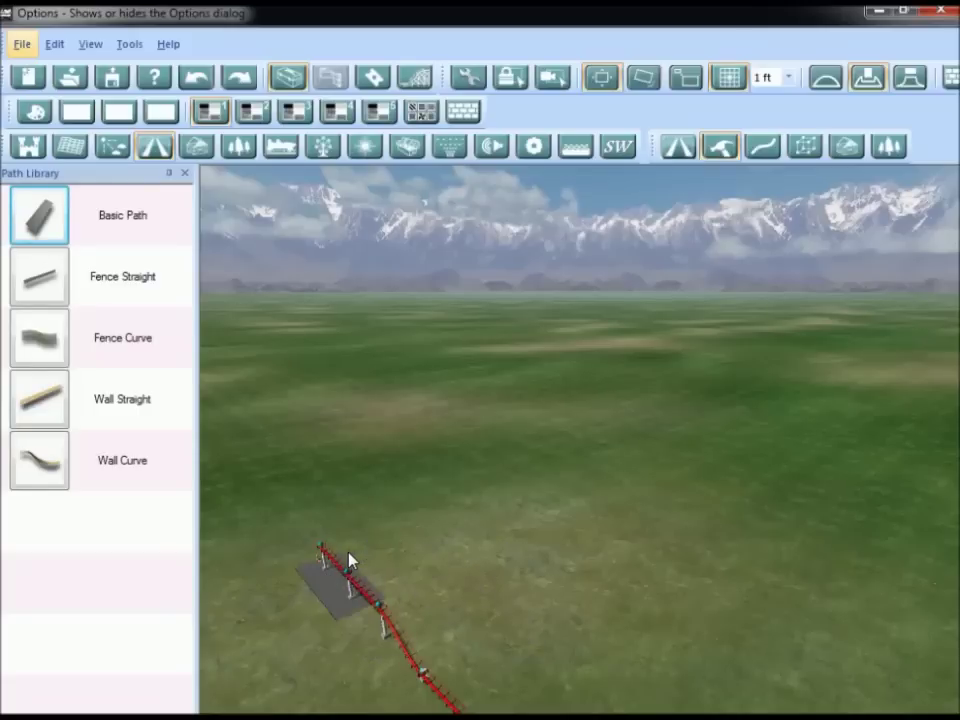
click(362, 556)
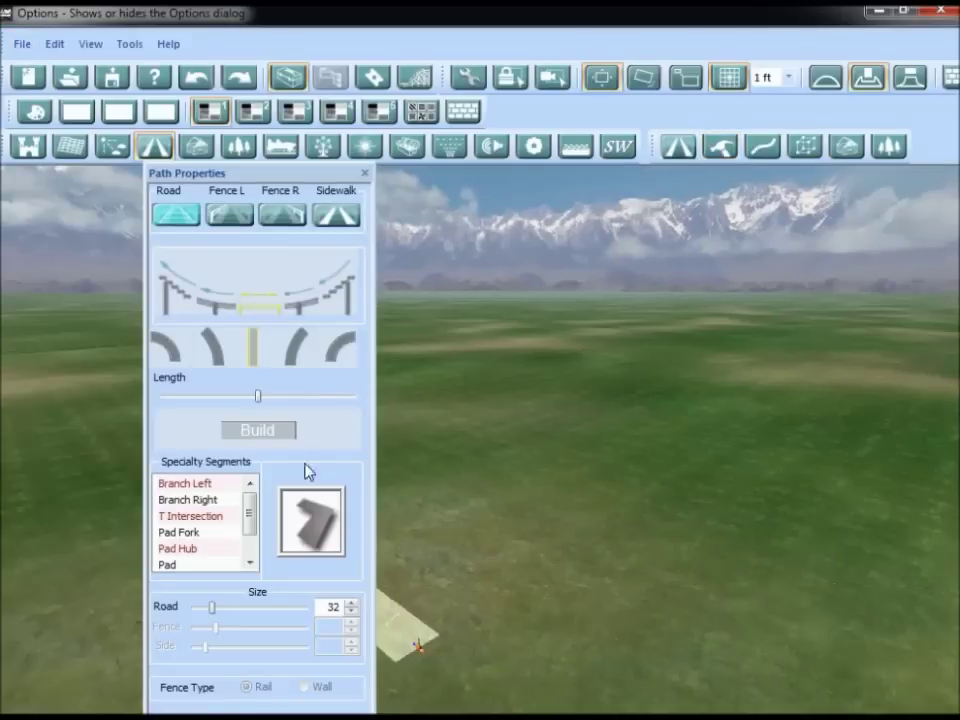
Step: Extend the path with flat, straight road pieces into a long road alongside the coaster
click(272, 433)
click(272, 433)
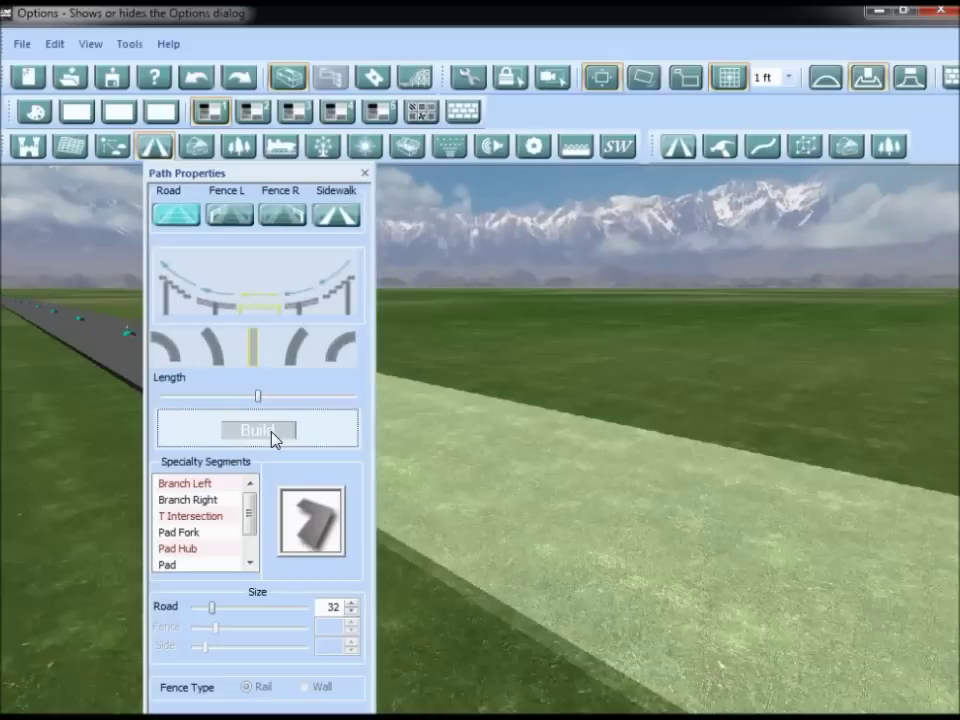
click(272, 433)
click(272, 433)
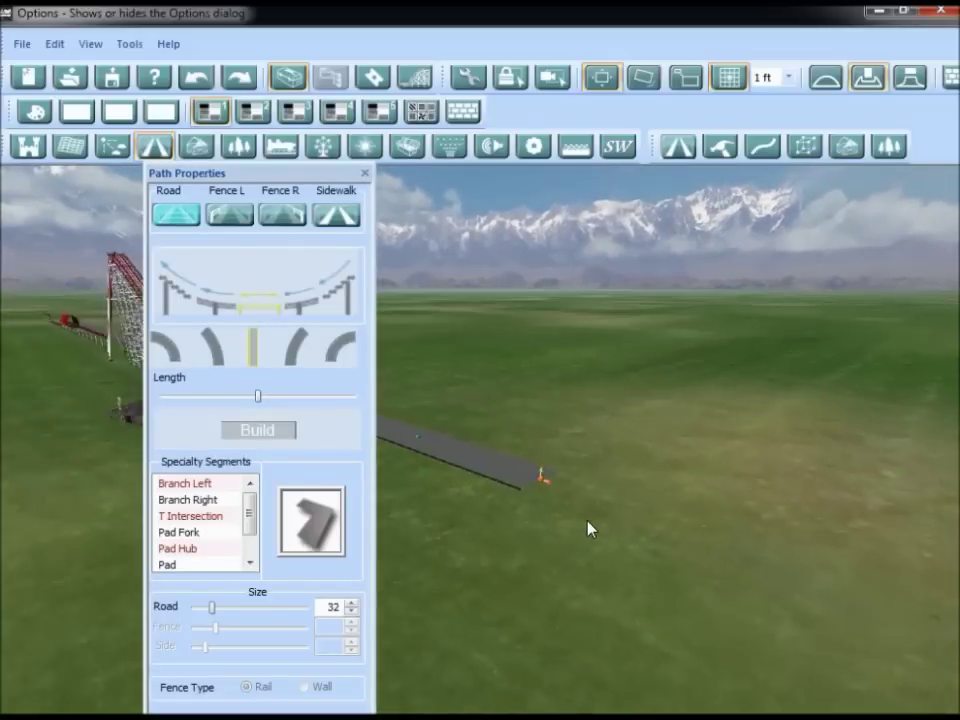
click(366, 175)
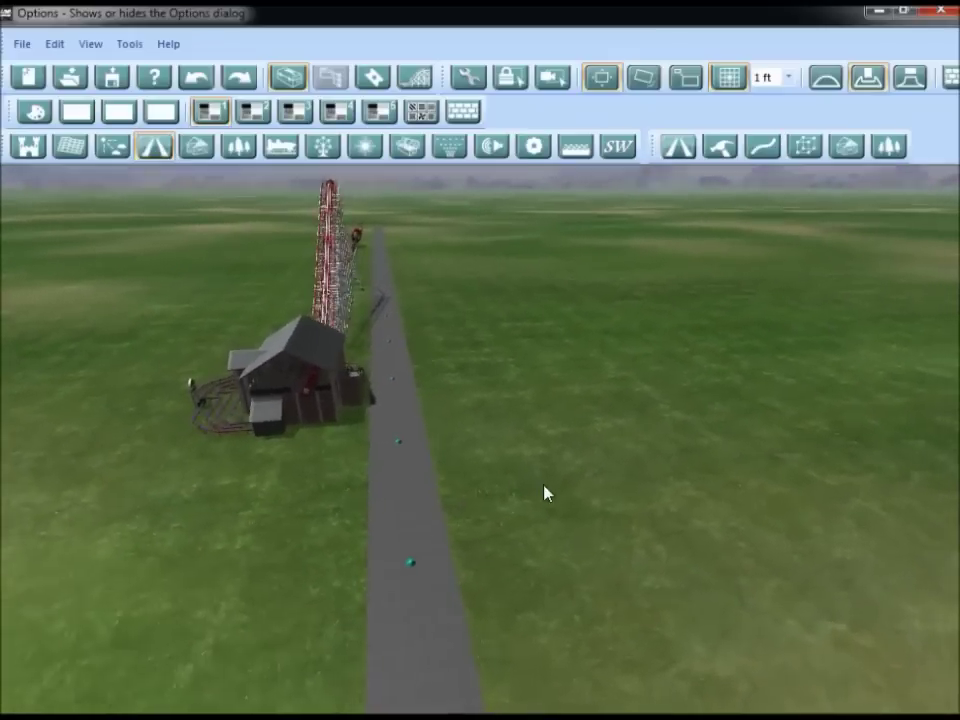
Step: Select the nodes of the long path beside the coaster
key(alt)
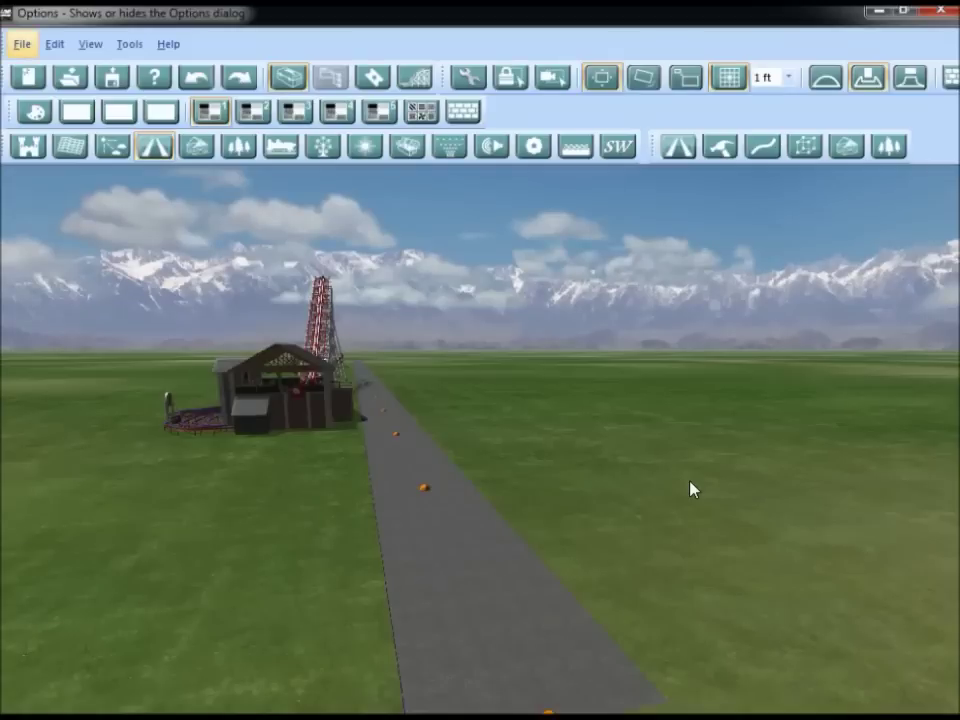
key(alt)
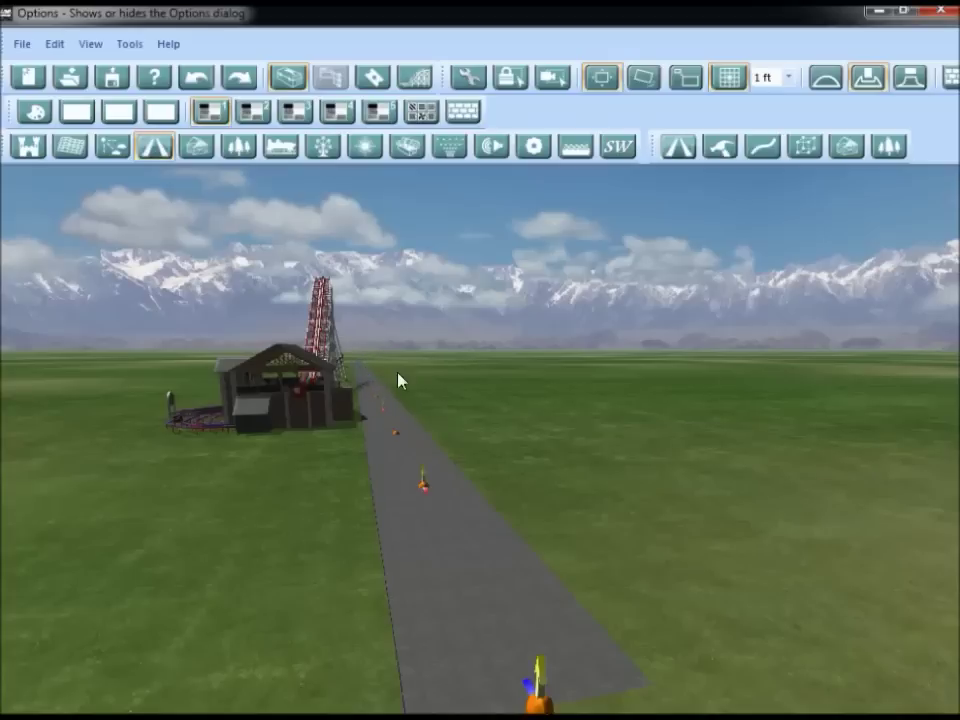
right_drag(480, 500, 391, 282)
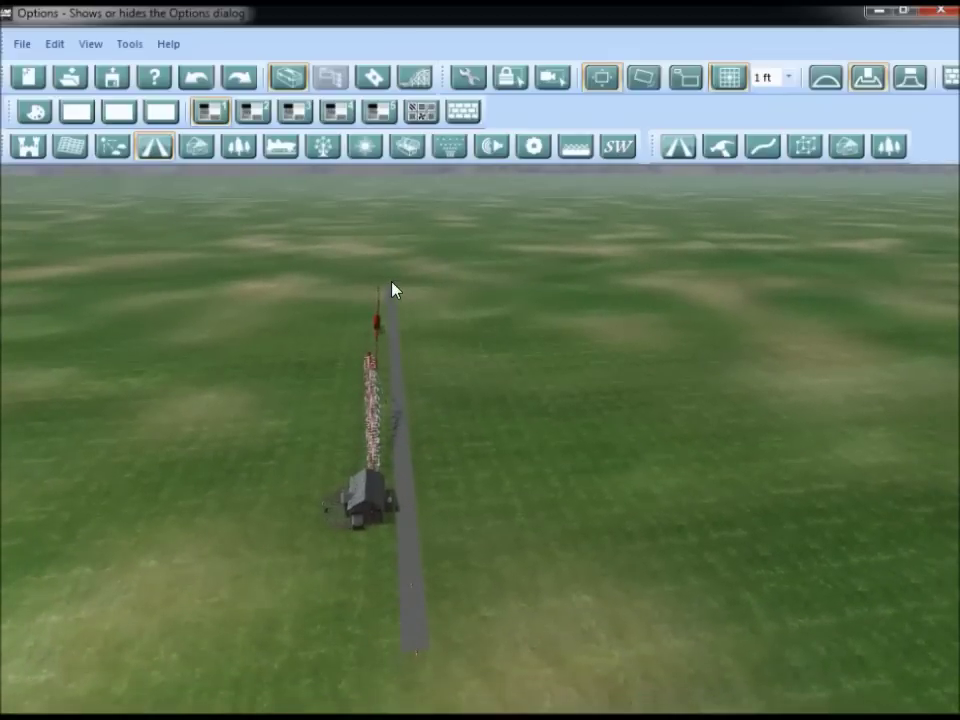
drag(418, 336, 490, 555)
drag(524, 663, 526, 668)
right_drag(526, 668, 511, 592)
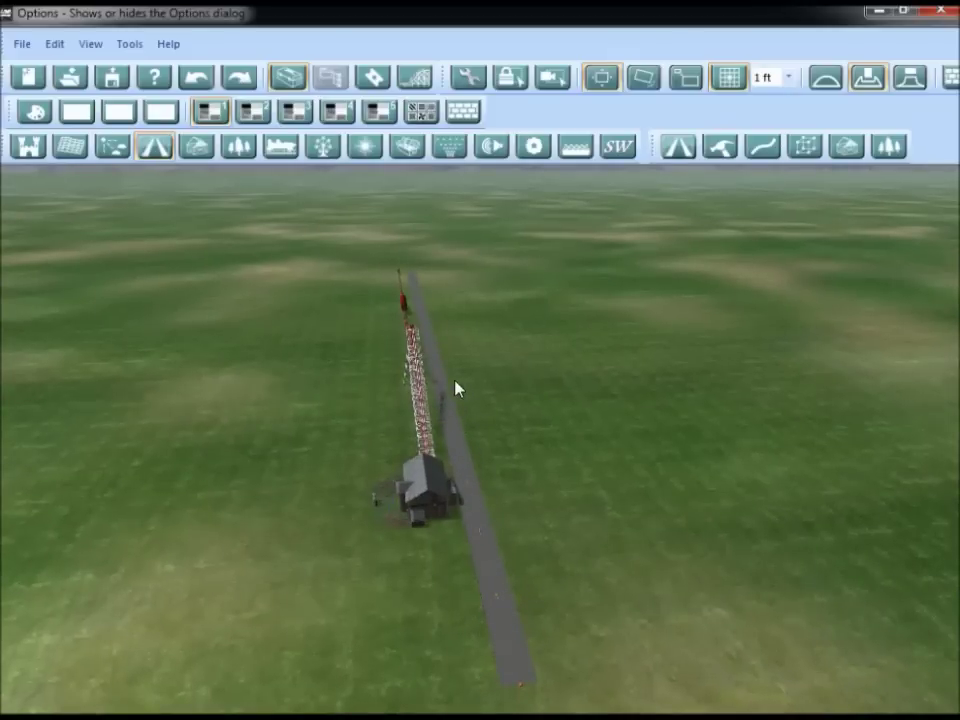
middle_drag(505, 379, 589, 541)
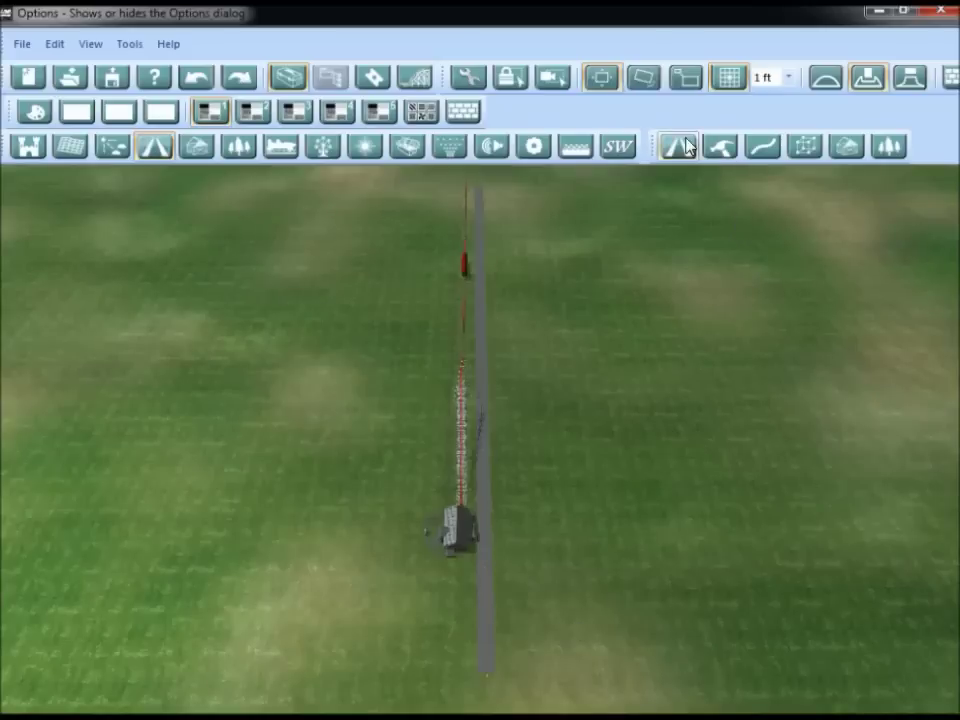
Step: Line both sides of the selected path with rows of Streetlamp path objects
click(887, 148)
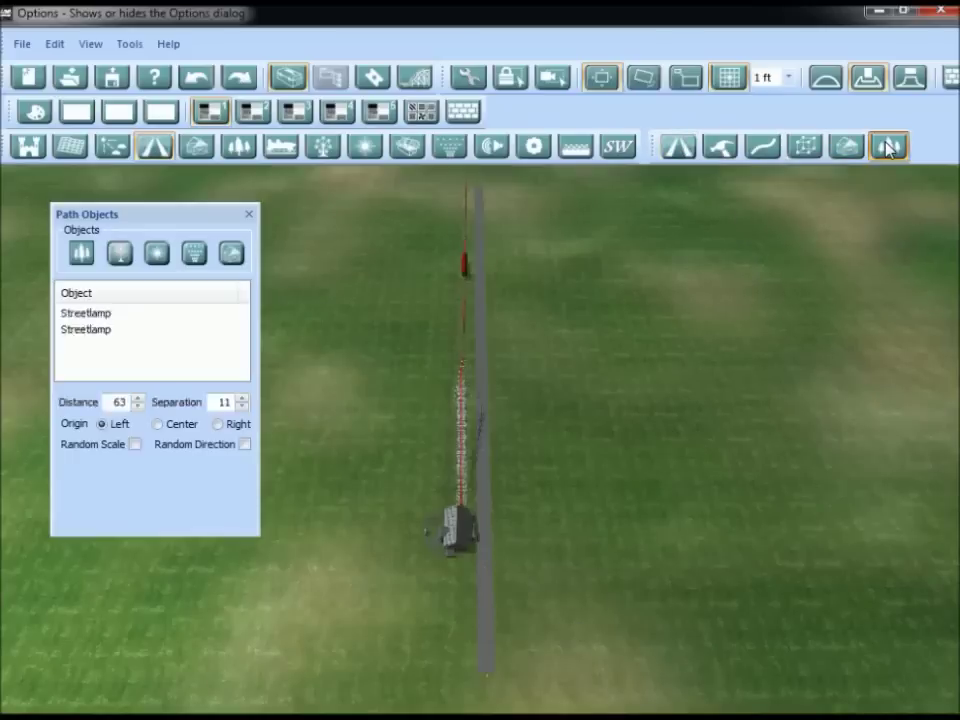
click(120, 254)
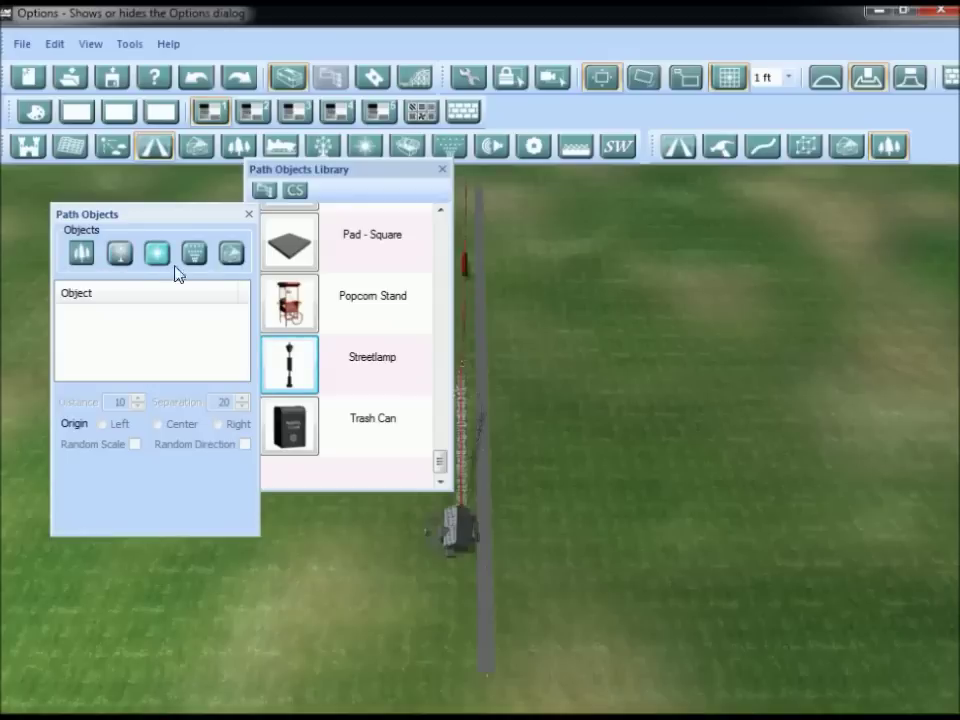
click(302, 358)
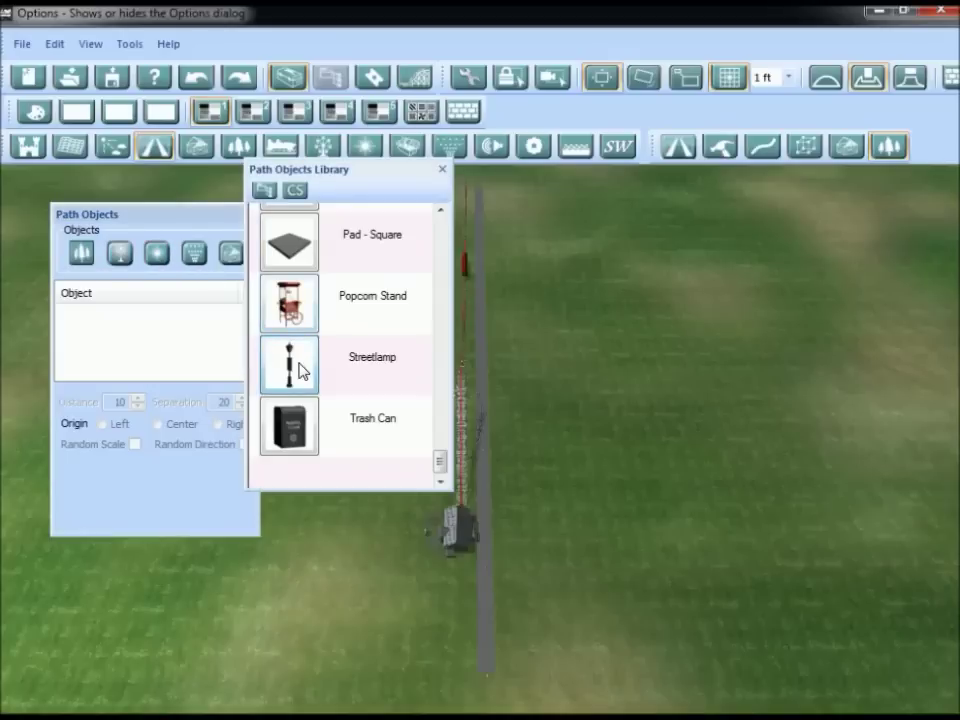
click(442, 170)
middle_drag(569, 328, 502, 627)
drag(503, 633, 621, 349)
key(w)
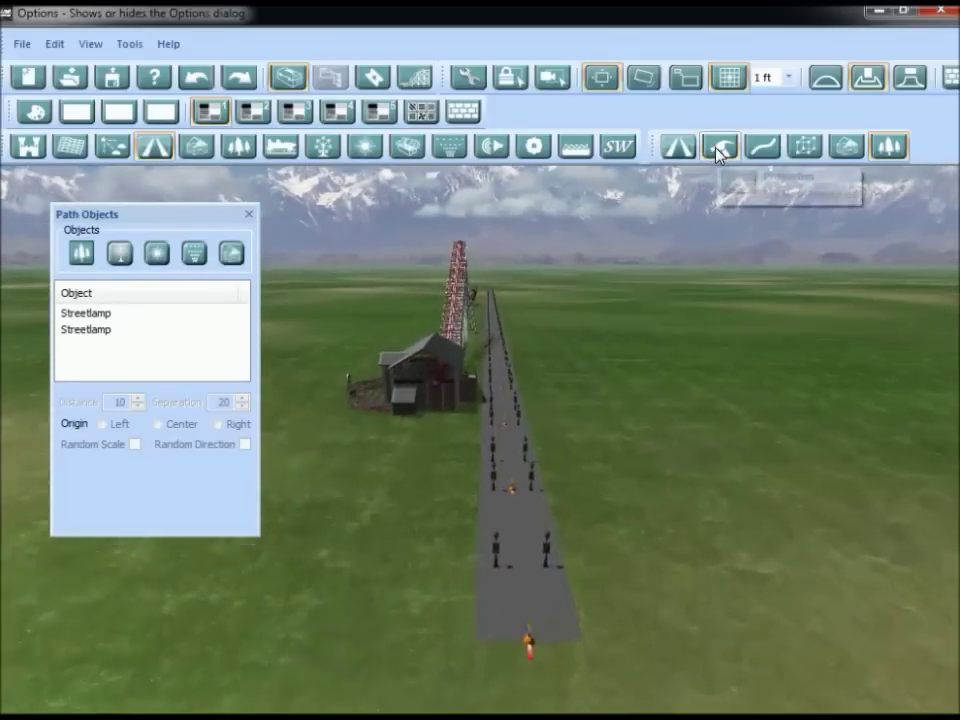
Step: Add brick sidewalks along both sides of the selected road in the path properties
click(716, 146)
click(718, 148)
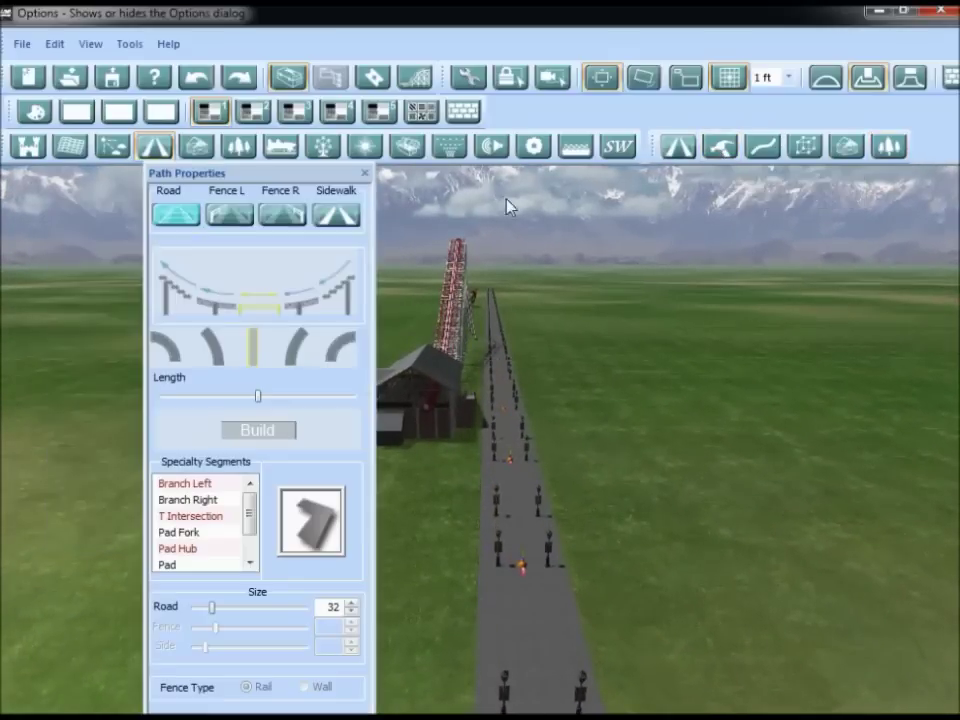
click(347, 213)
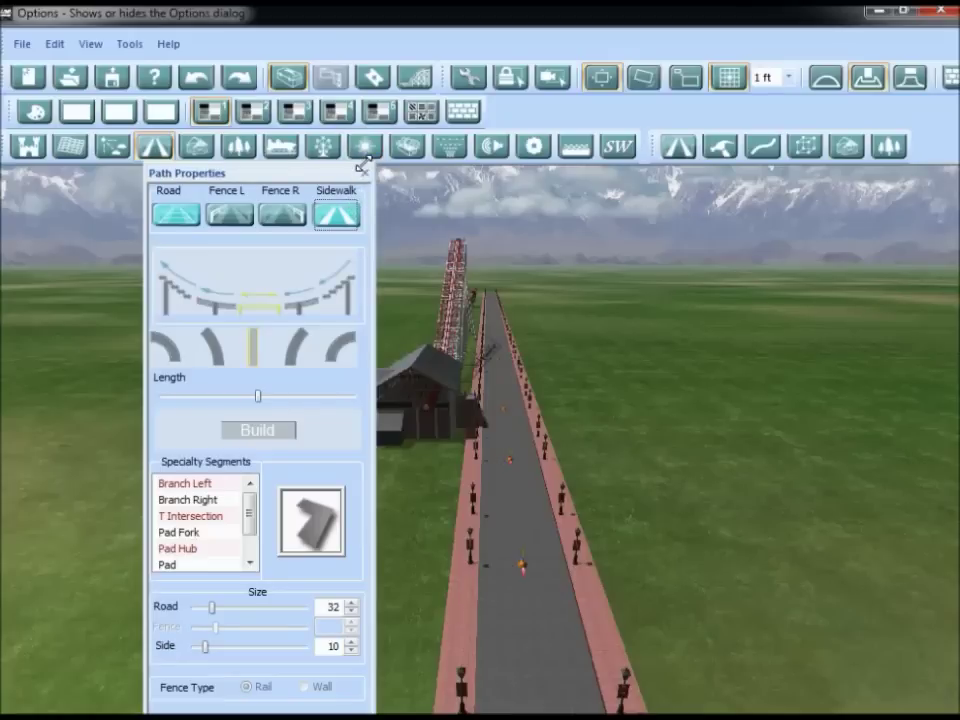
click(363, 170)
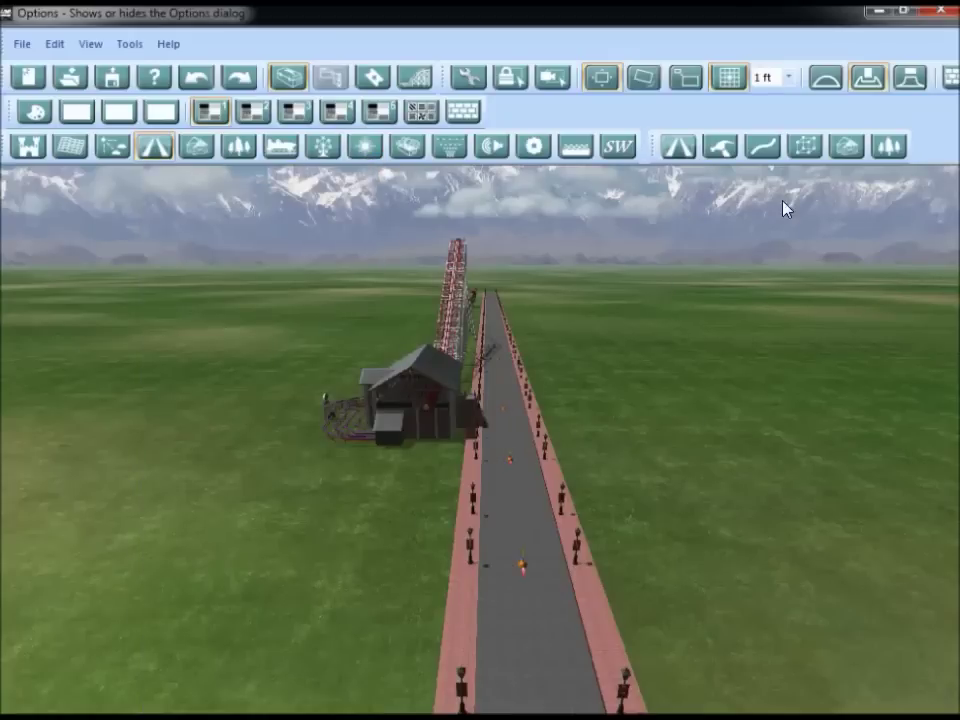
Step: Set the separation of the second Streetlamp row on the path to -11
click(888, 146)
scroll(590, 511, up, 6)
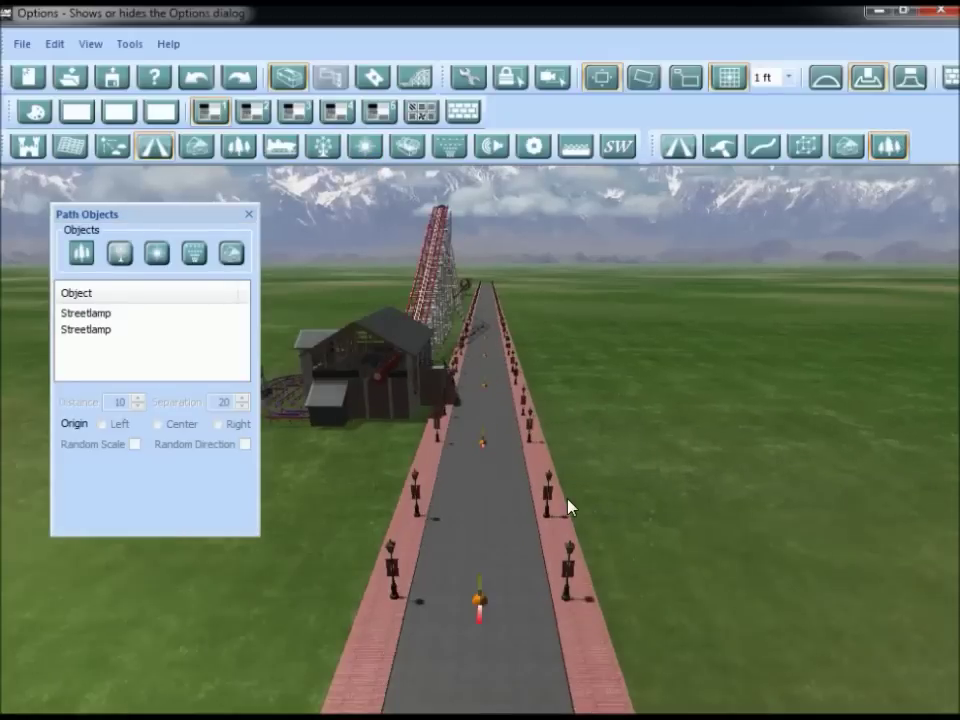
right_drag(568, 506, 550, 538)
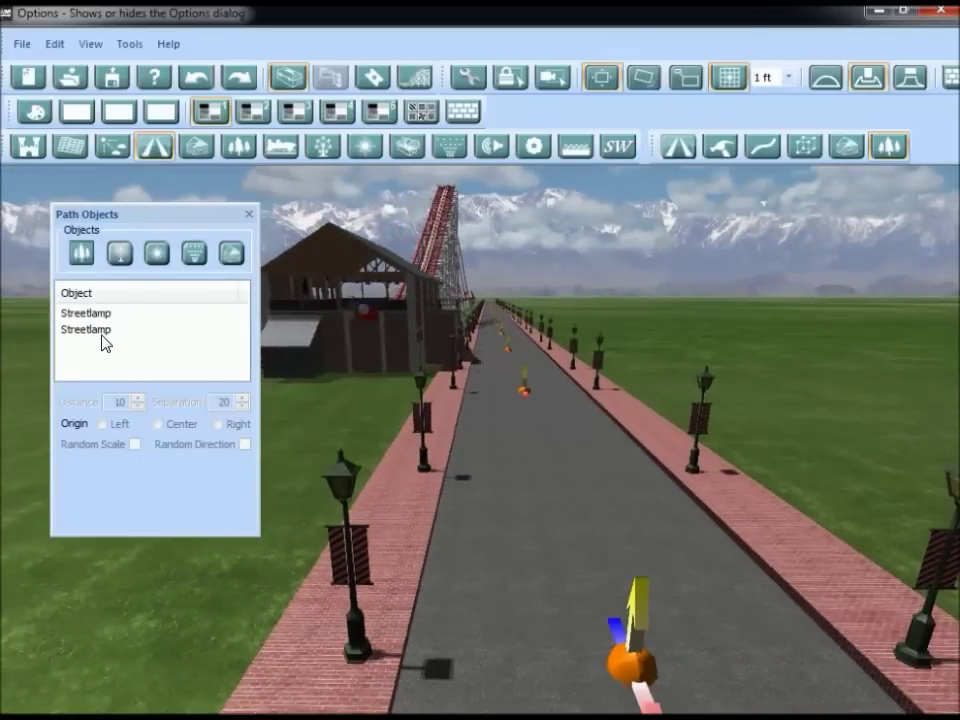
click(103, 332)
click(243, 408)
click(243, 408)
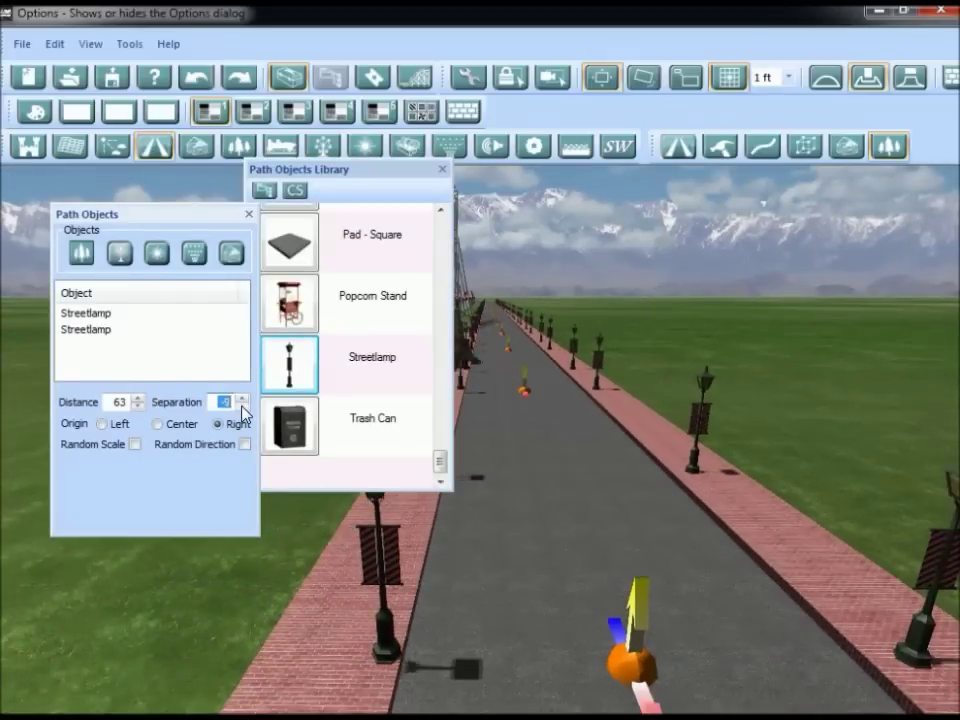
click(243, 408)
click(243, 408)
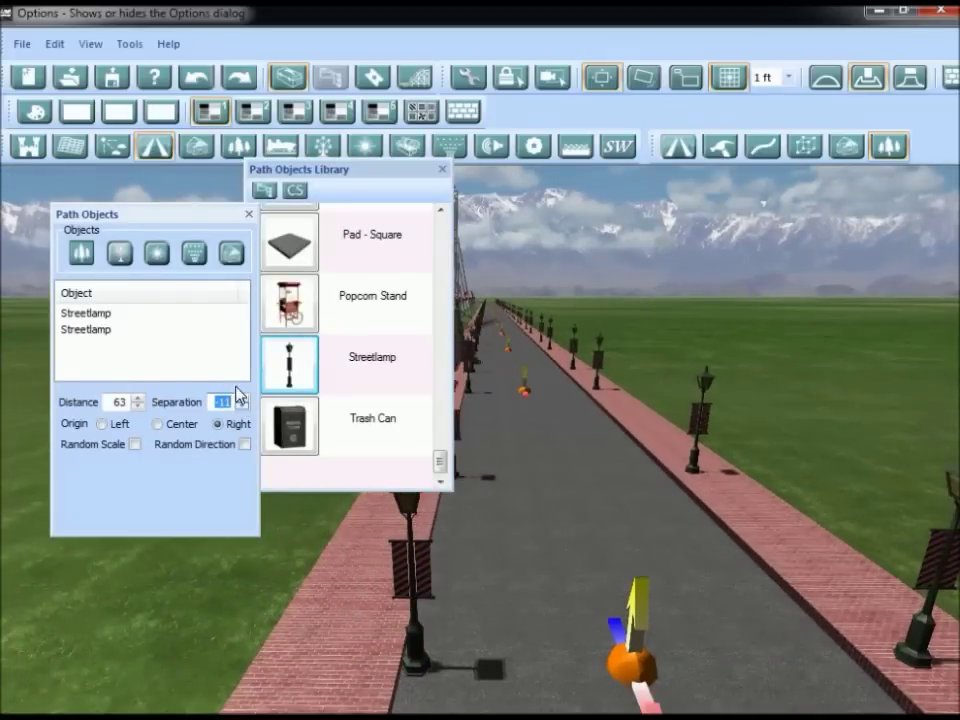
Step: Increase the separation of the first Streetlamp row to shift its lamps inward, matching the opposite row
click(118, 313)
click(242, 407)
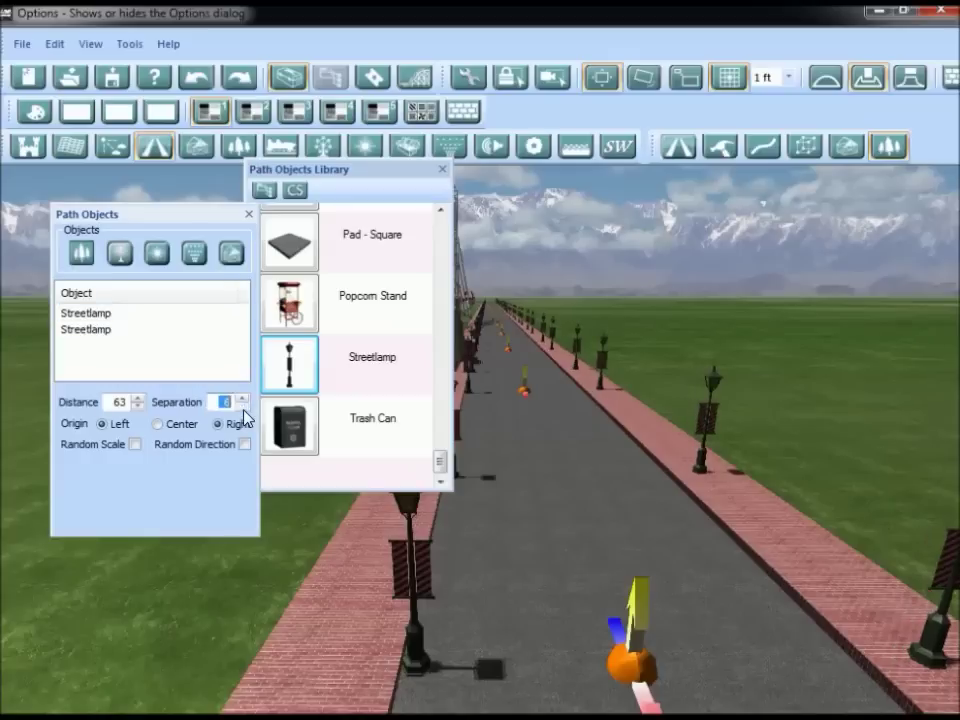
click(243, 400)
click(243, 400)
click(243, 400)
click(243, 400)
click(243, 400)
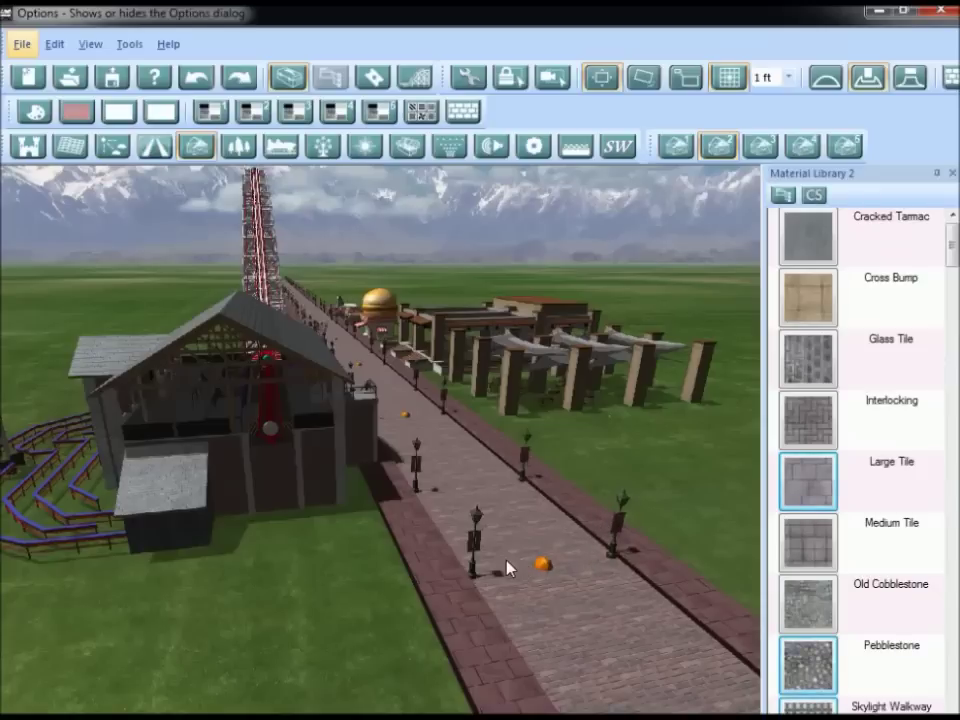
Step: Switch the park's environment to the Night Partly Cloudy Dynamic sky with the cloud thumbnail
middle_drag(508, 548, 437, 511)
scroll(518, 514, down, 3)
scroll(437, 518, up, 5)
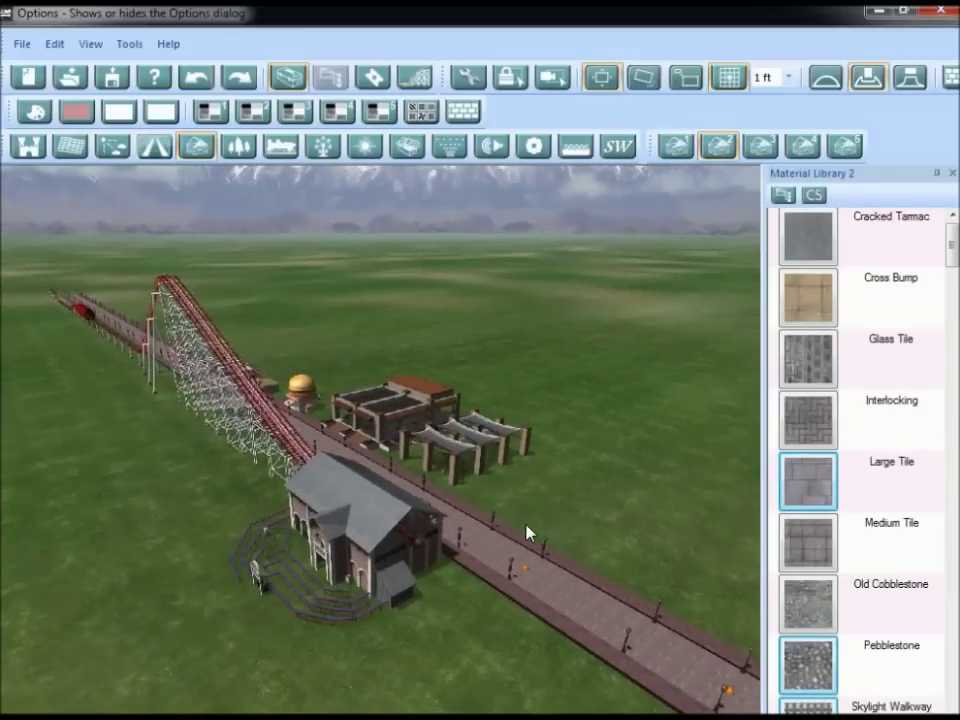
mouse_move(425, 531)
middle_down()
mouse_move(417, 531)
mouse_move(500, 518)
mouse_move(425, 580)
middle_up()
scroll(454, 553, up, 5)
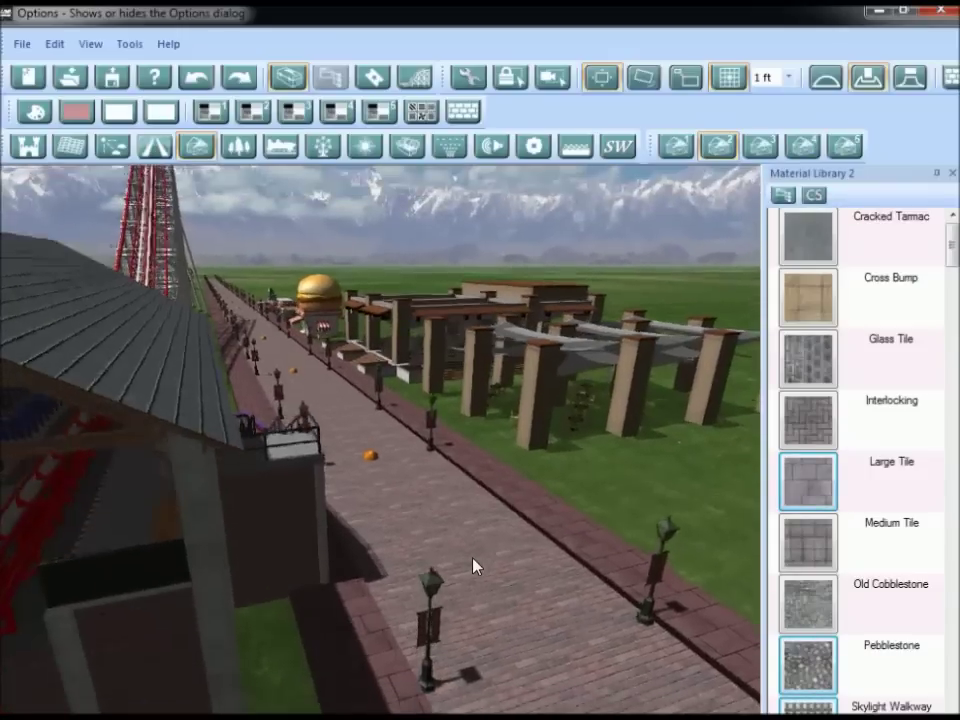
scroll(476, 562, up, 5)
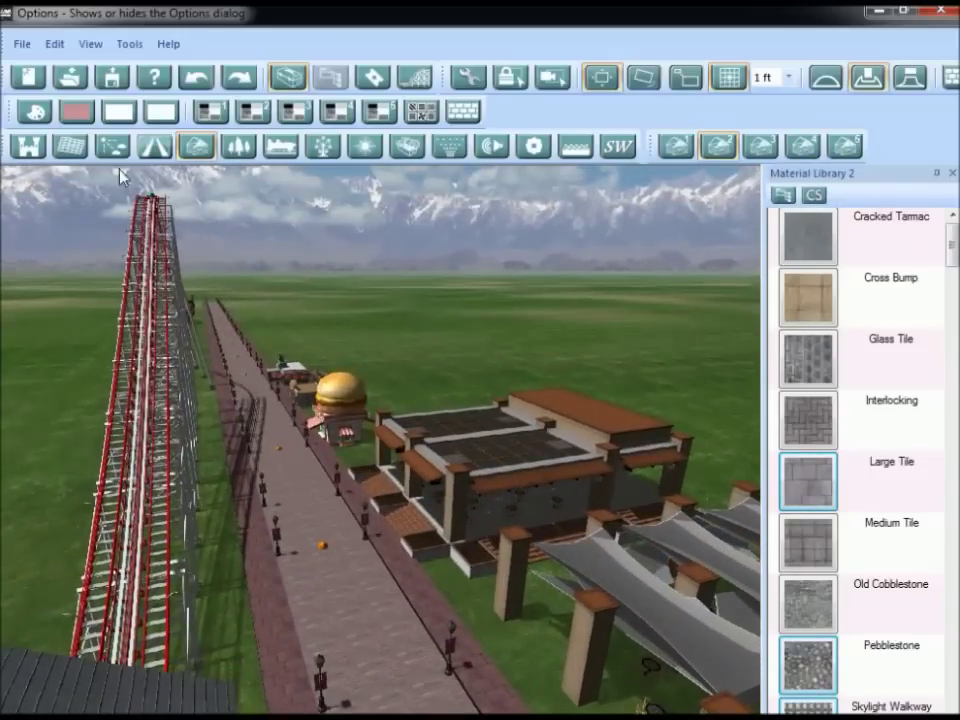
click(116, 148)
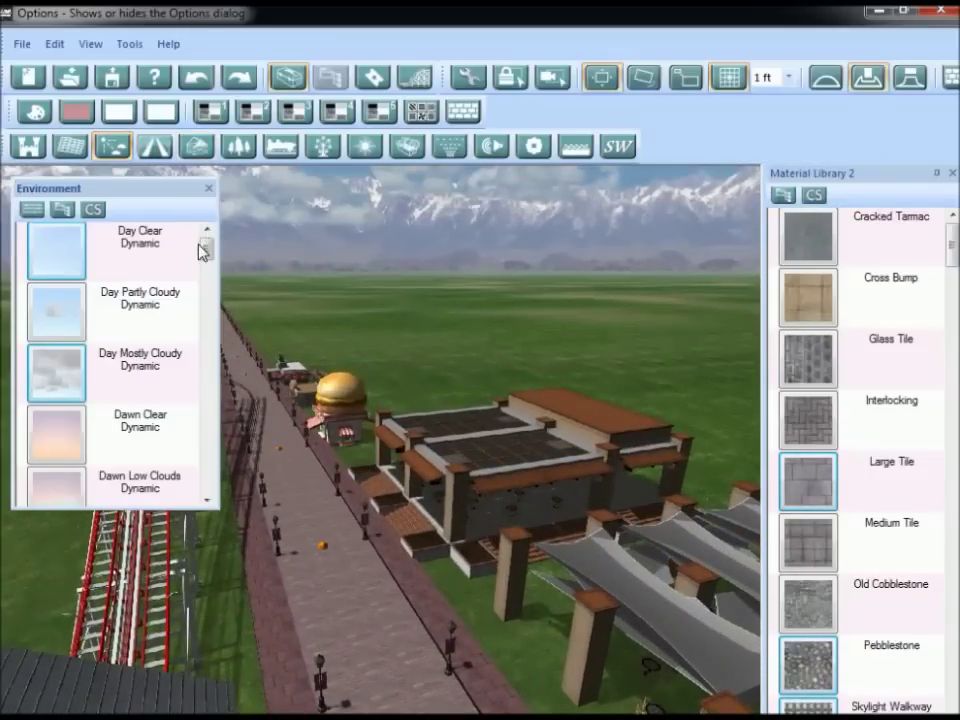
drag(205, 241, 211, 394)
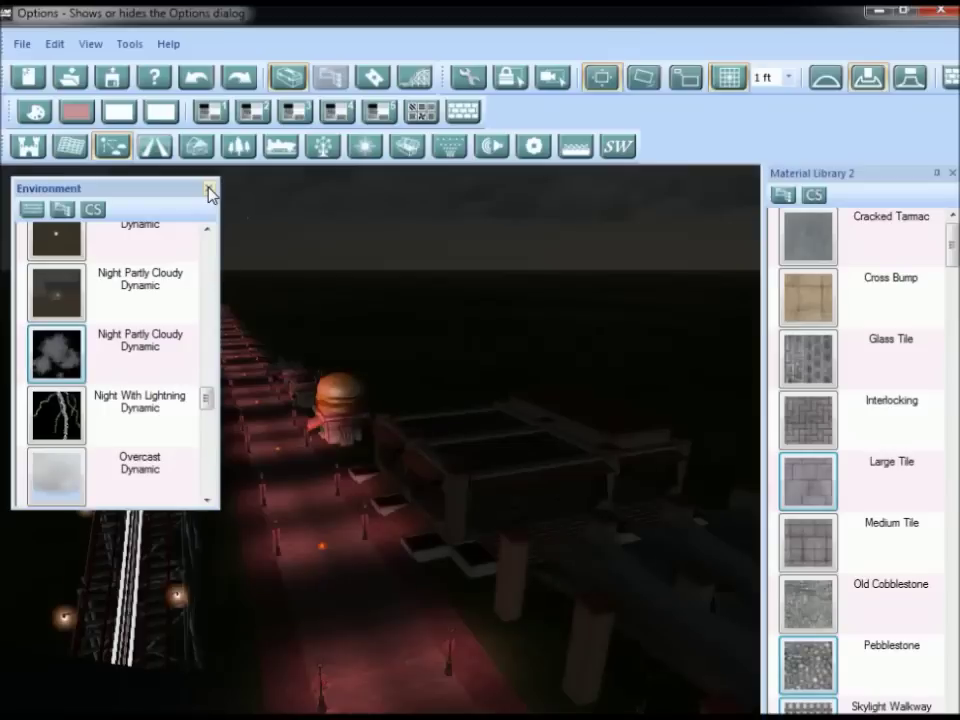
click(210, 193)
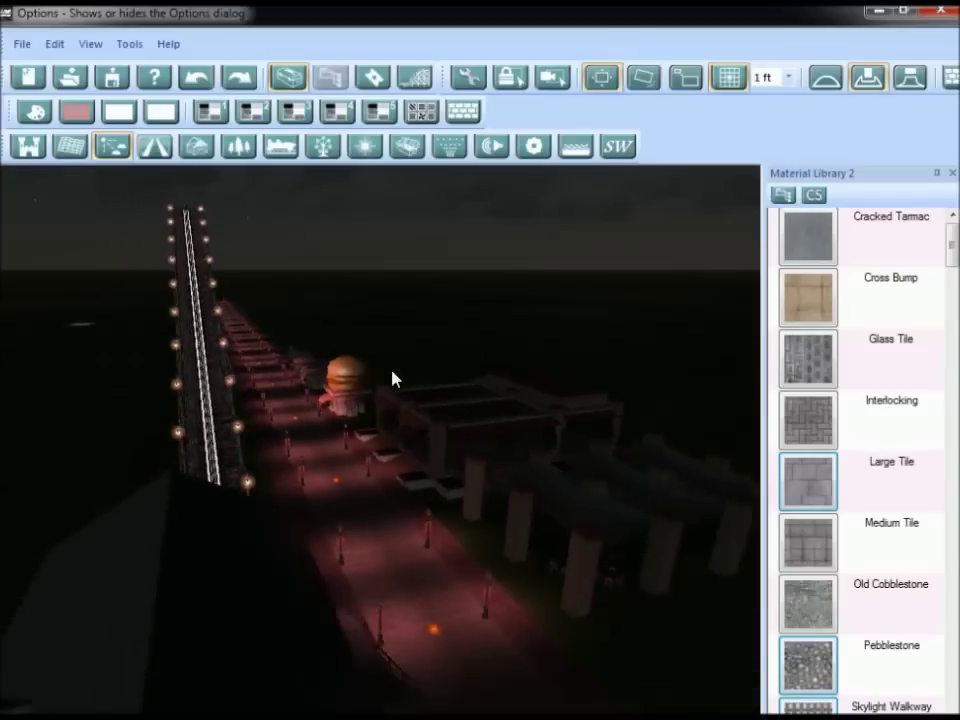
Step: Examine the night lighting along the lamp-lined path and the coaster's lift hill
right_drag(368, 392, 430, 385)
drag(430, 392, 456, 387)
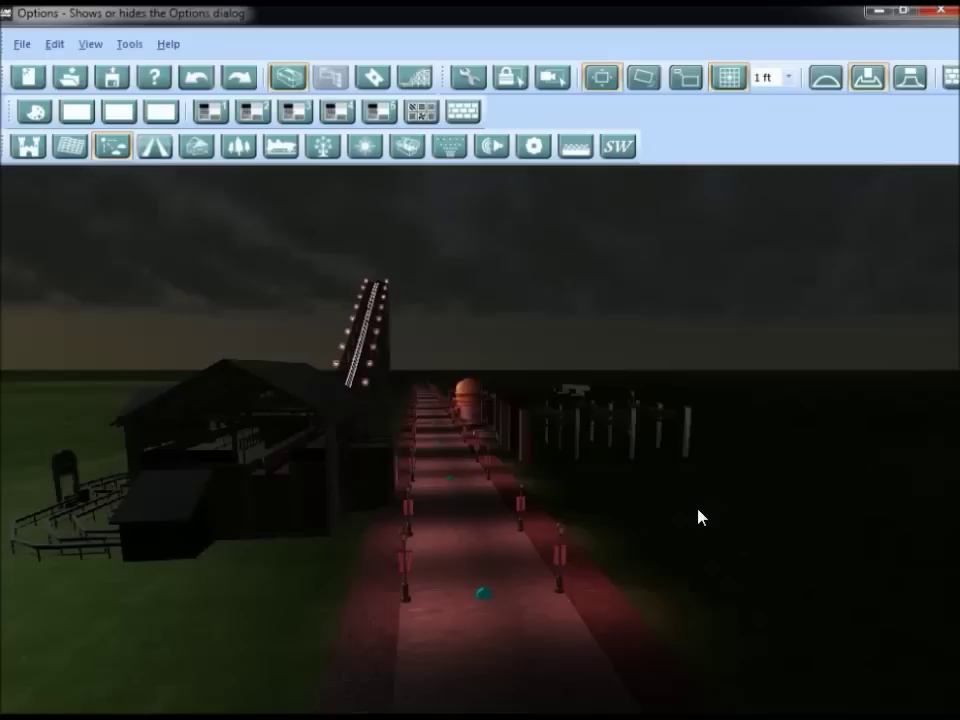
key(alt)
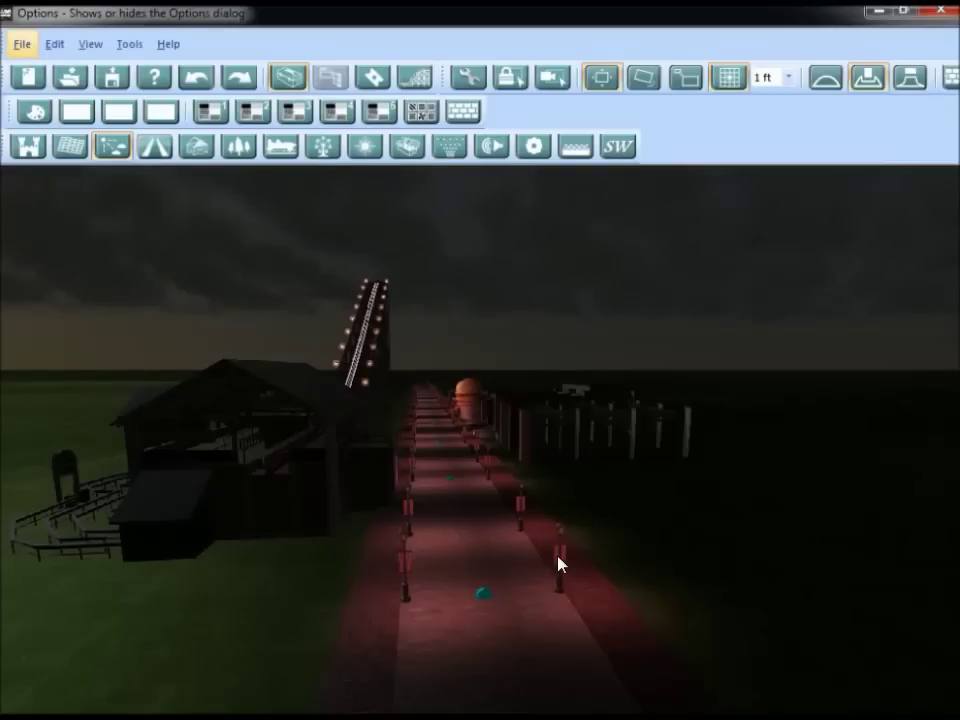
right_drag(542, 555, 587, 563)
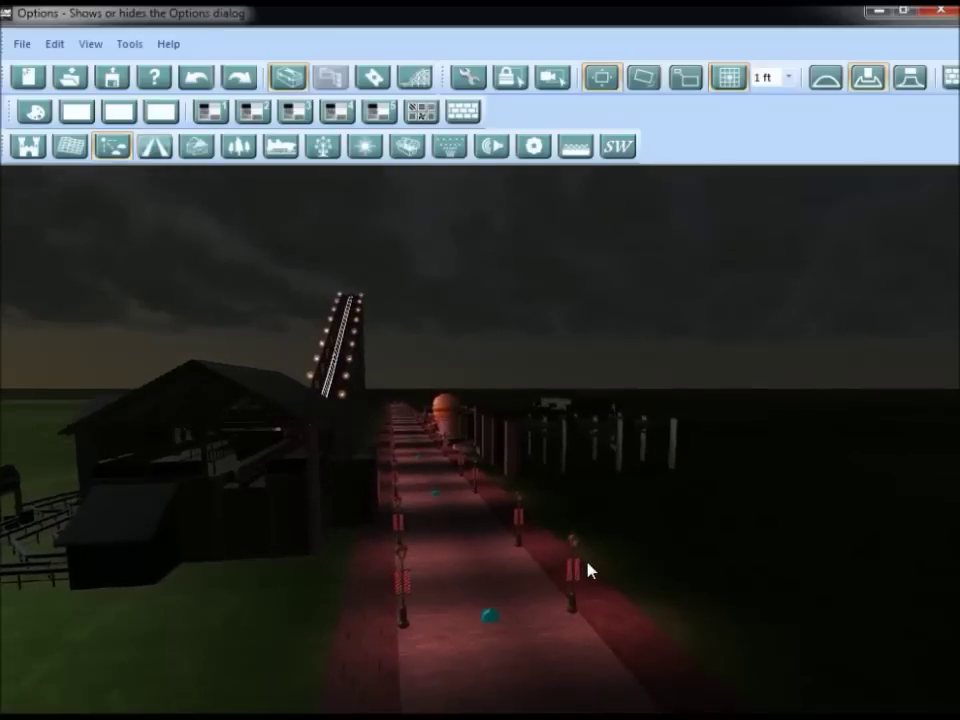
key(w)
key(d)
key(a)
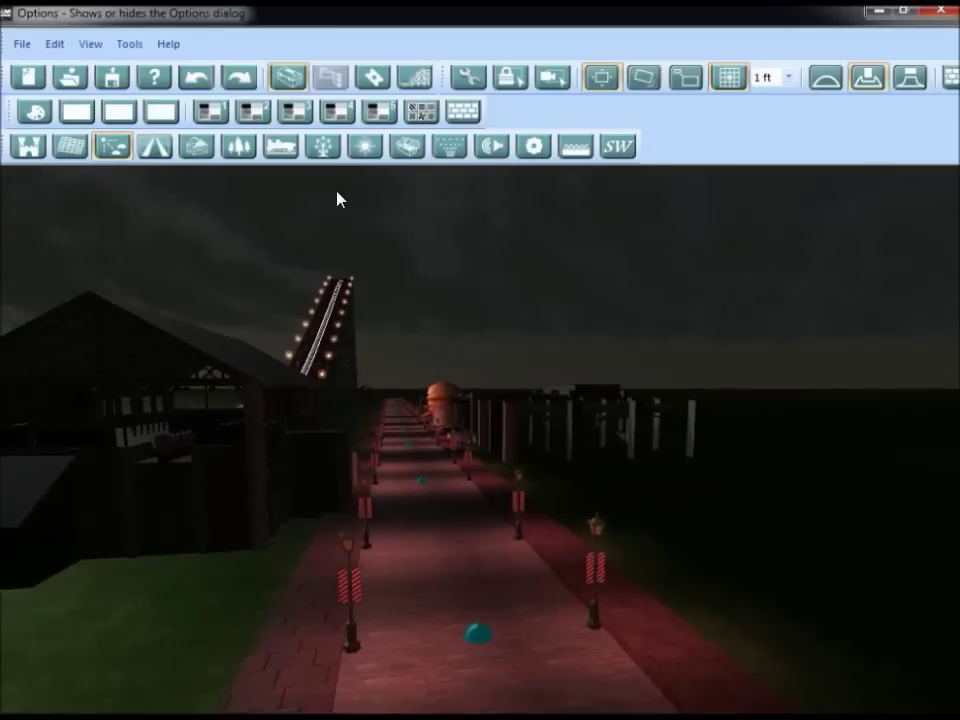
Step: Set the light color to teal 008080 and apply it to all lights with a similar channel
click(365, 148)
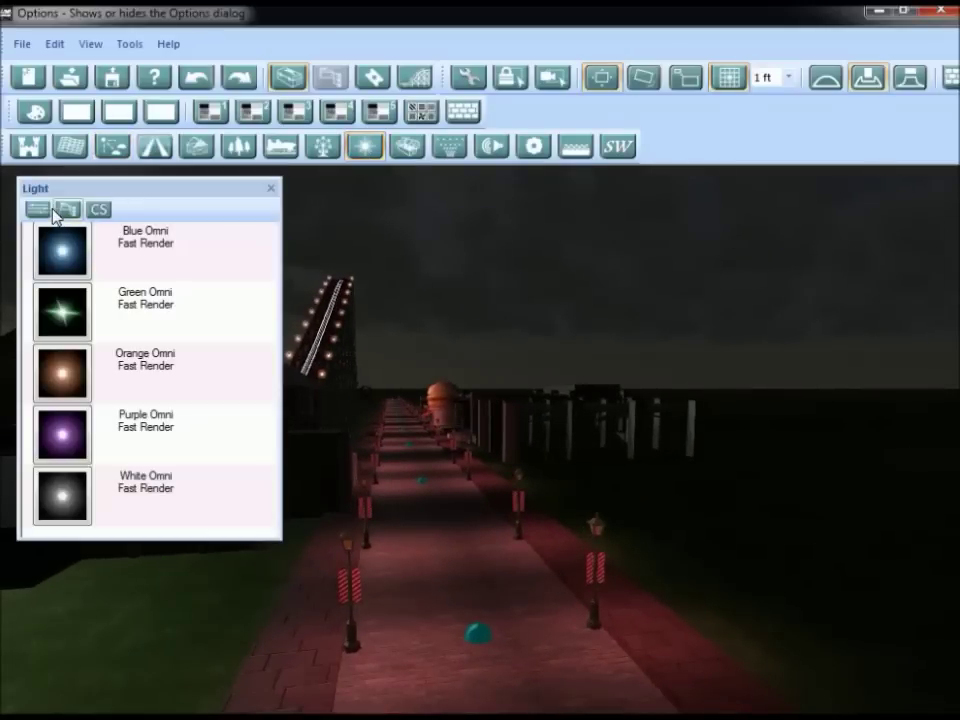
click(40, 211)
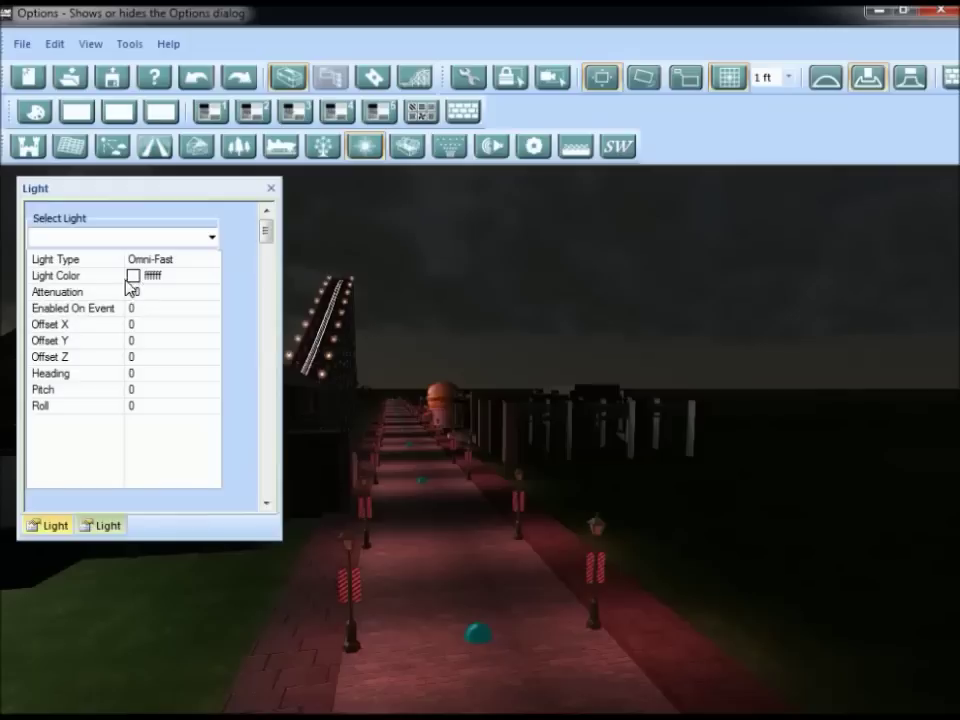
click(180, 282)
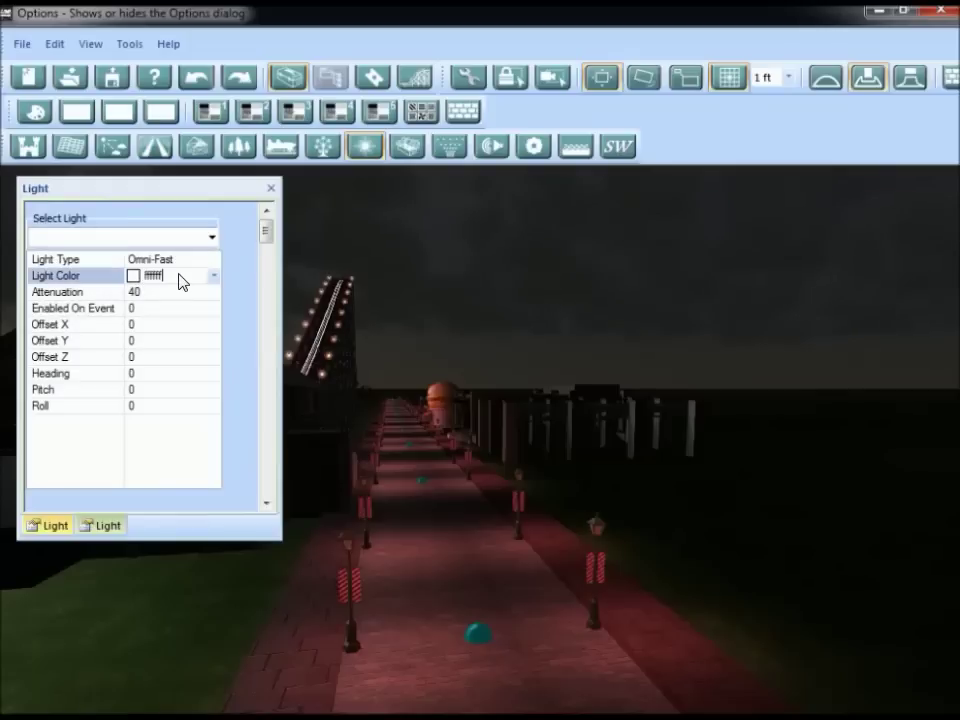
click(213, 281)
click(190, 325)
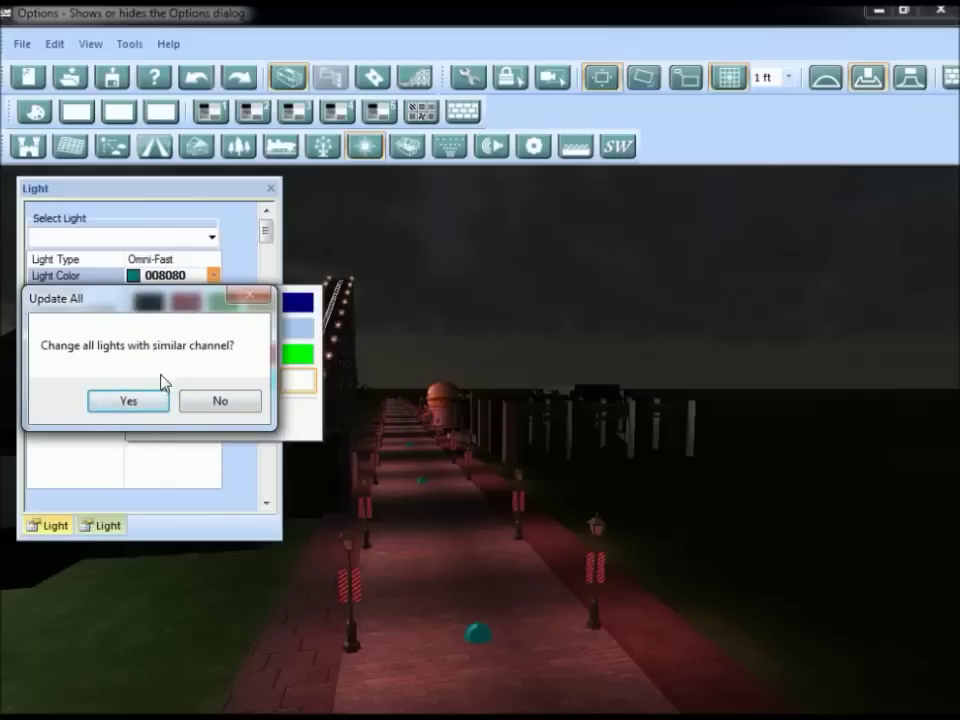
click(138, 402)
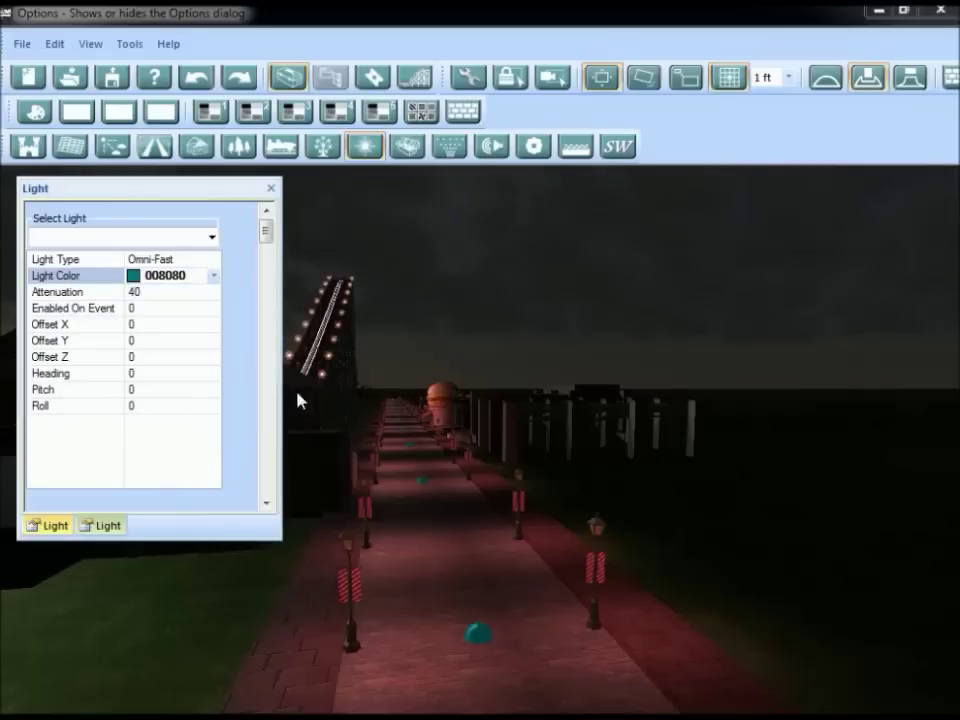
Step: Check the light color on the path surface around the nearest streetlamps
middle_drag(483, 459, 540, 527)
right_drag(540, 535, 512, 510)
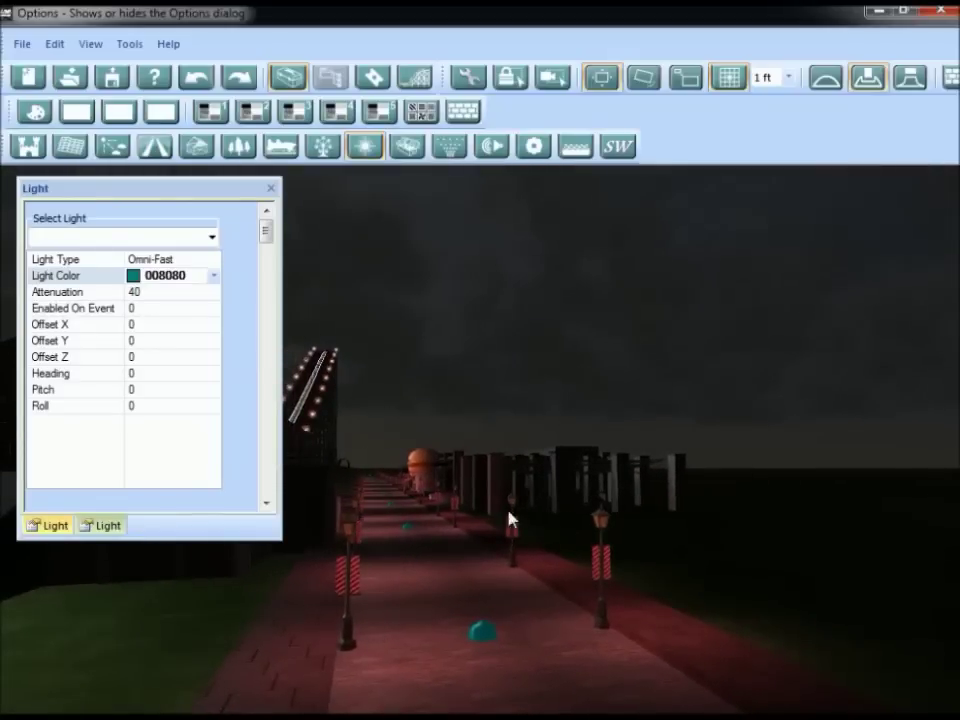
right_drag(463, 600, 480, 568)
key(s)
key(d)
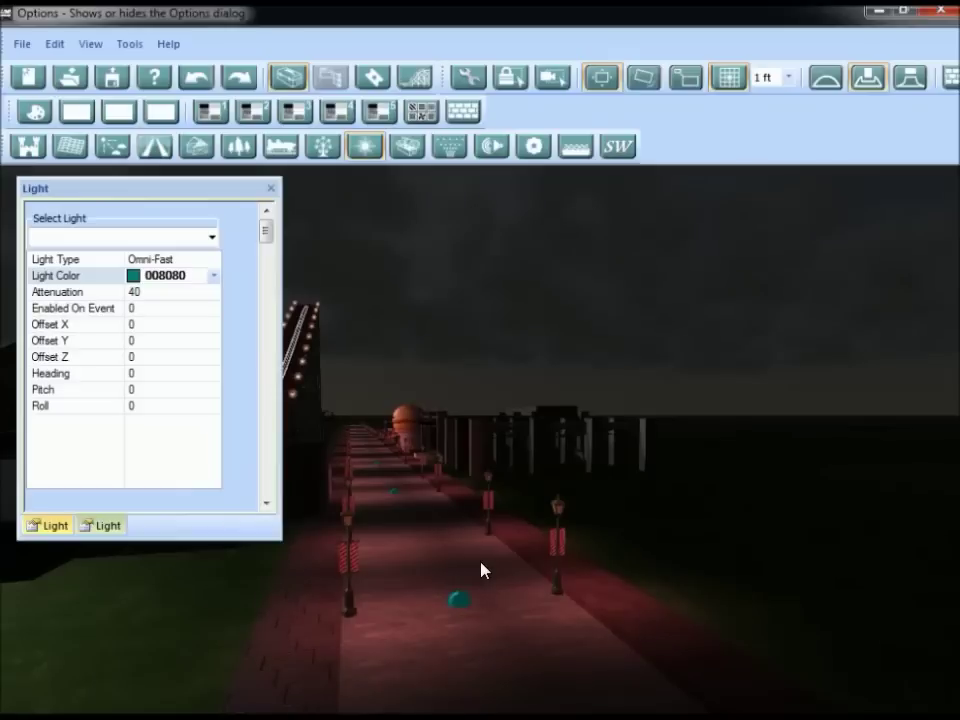
Step: Add a Streetlamp from the path objects to the sidewalk at the near end of the path
click(271, 189)
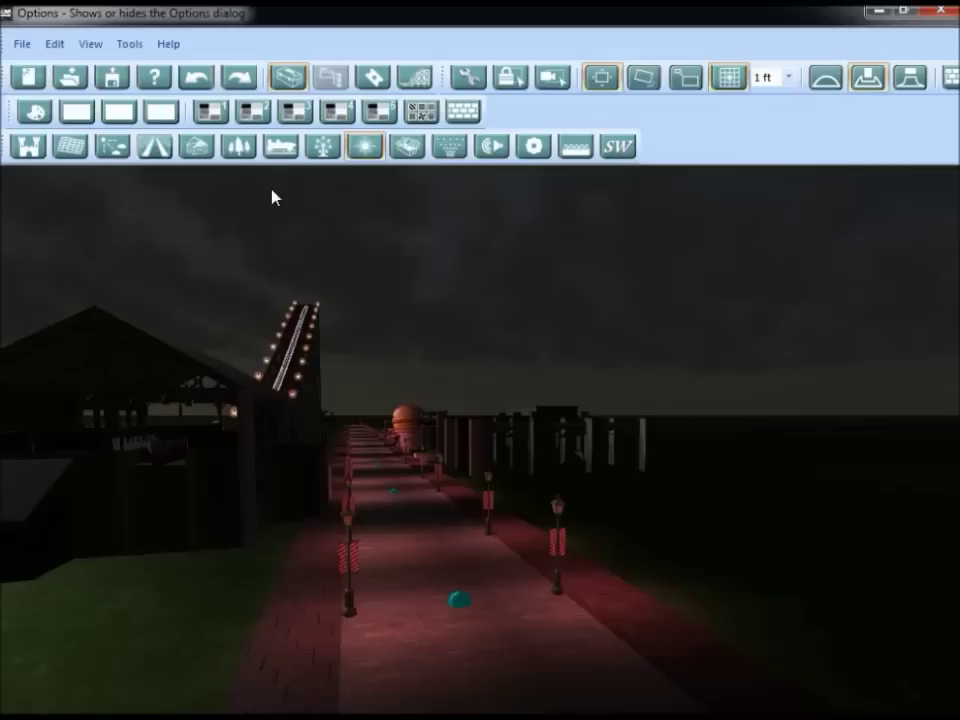
click(155, 148)
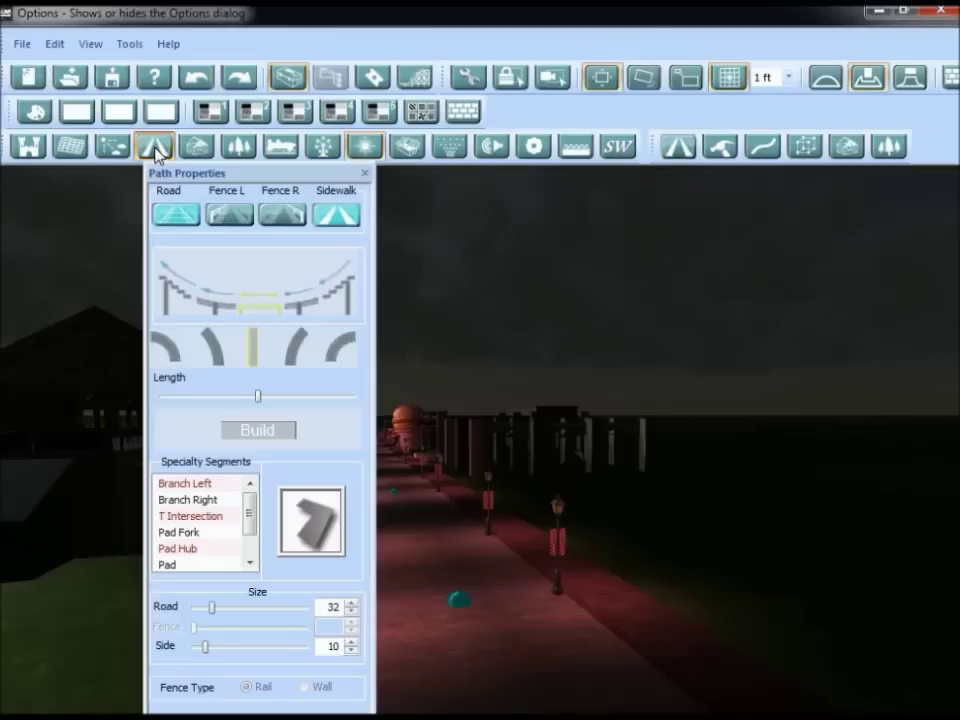
click(805, 147)
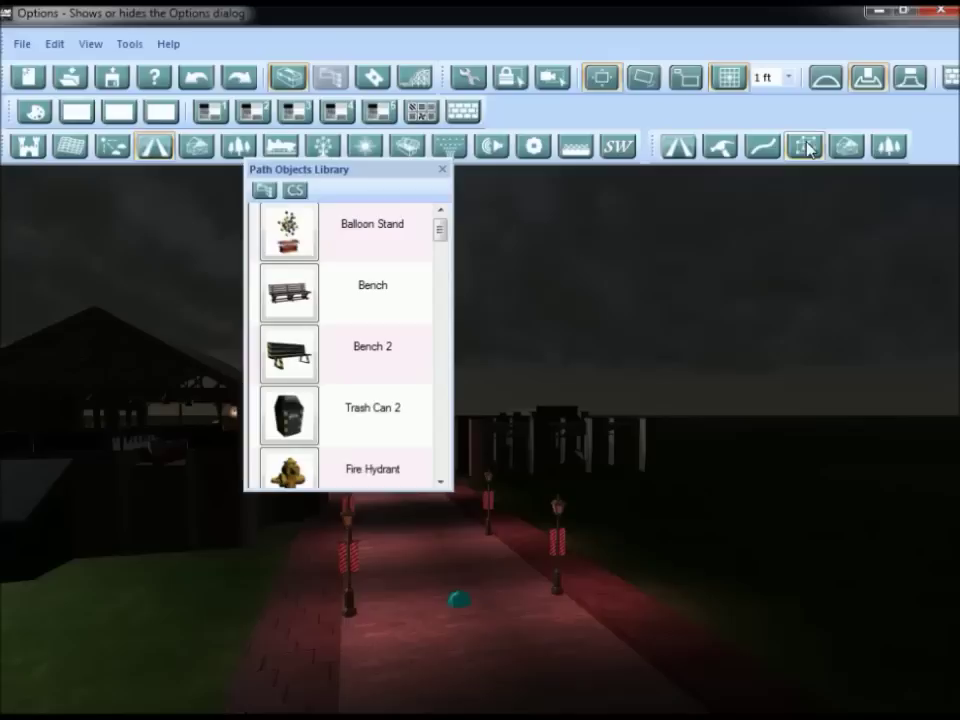
scroll(446, 237, down, 5)
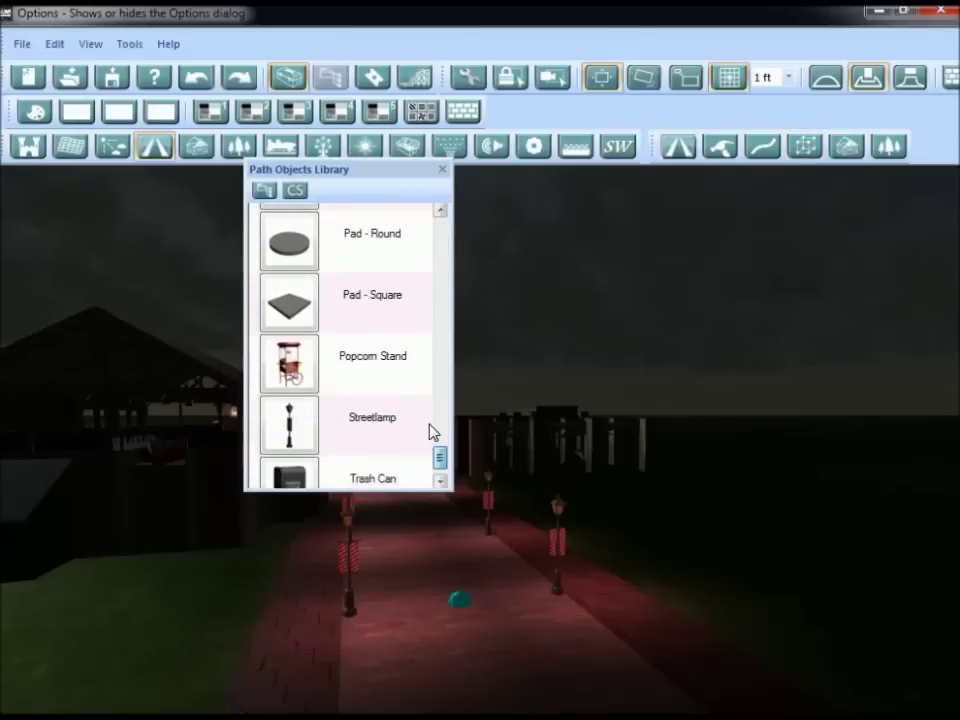
click(297, 405)
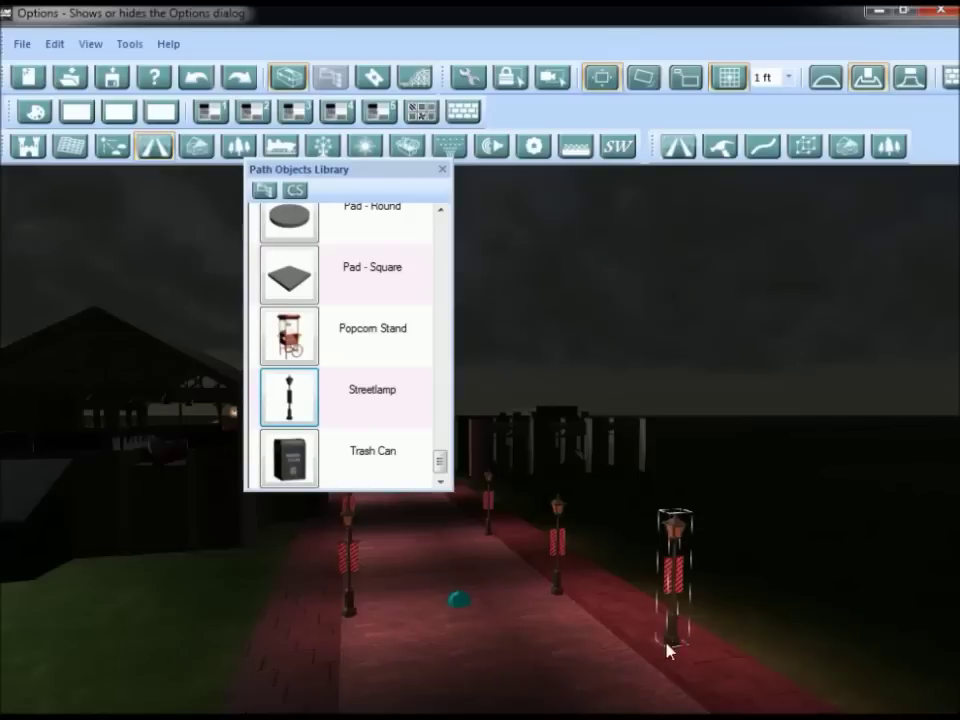
click(769, 572)
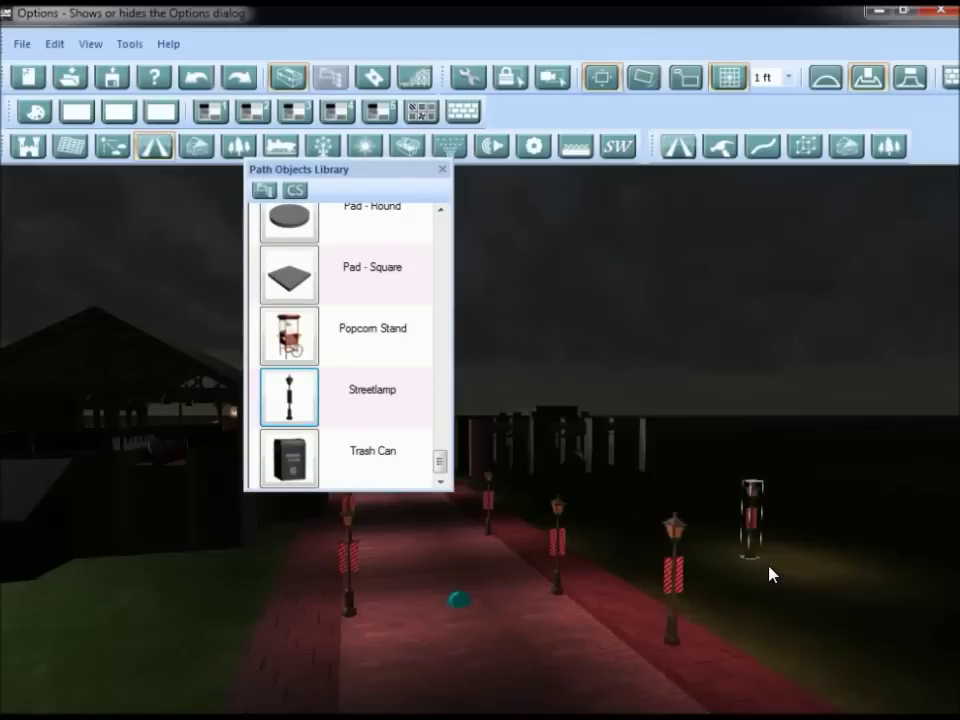
click(446, 169)
Step: Select the new streetlamp and open the properties of its Light # 0
right_drag(626, 458, 688, 479)
click(622, 528)
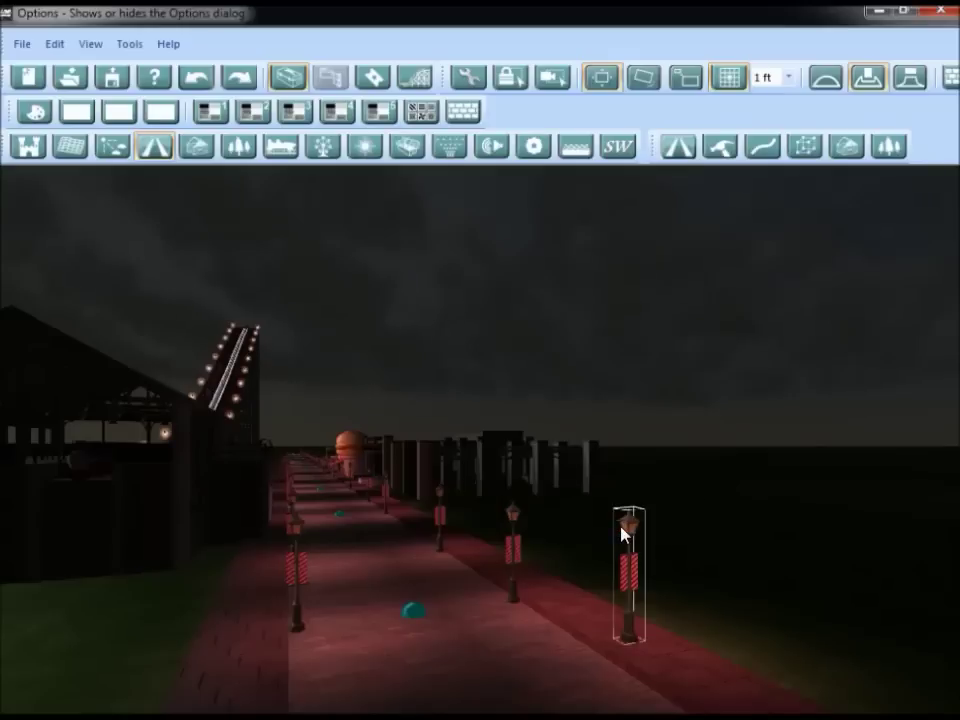
click(365, 146)
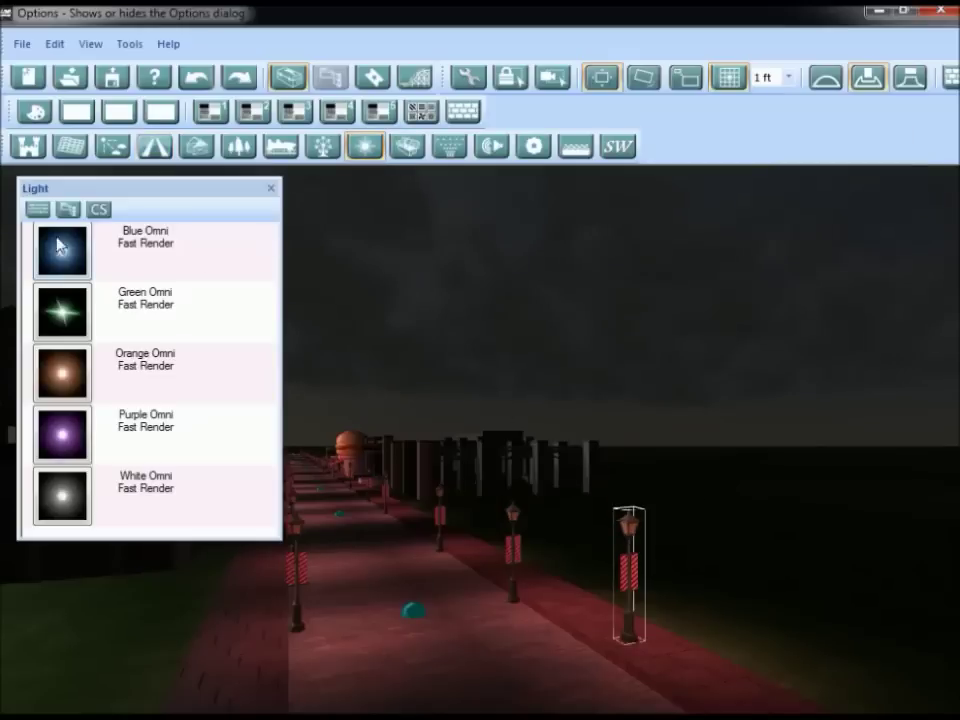
click(38, 208)
click(212, 283)
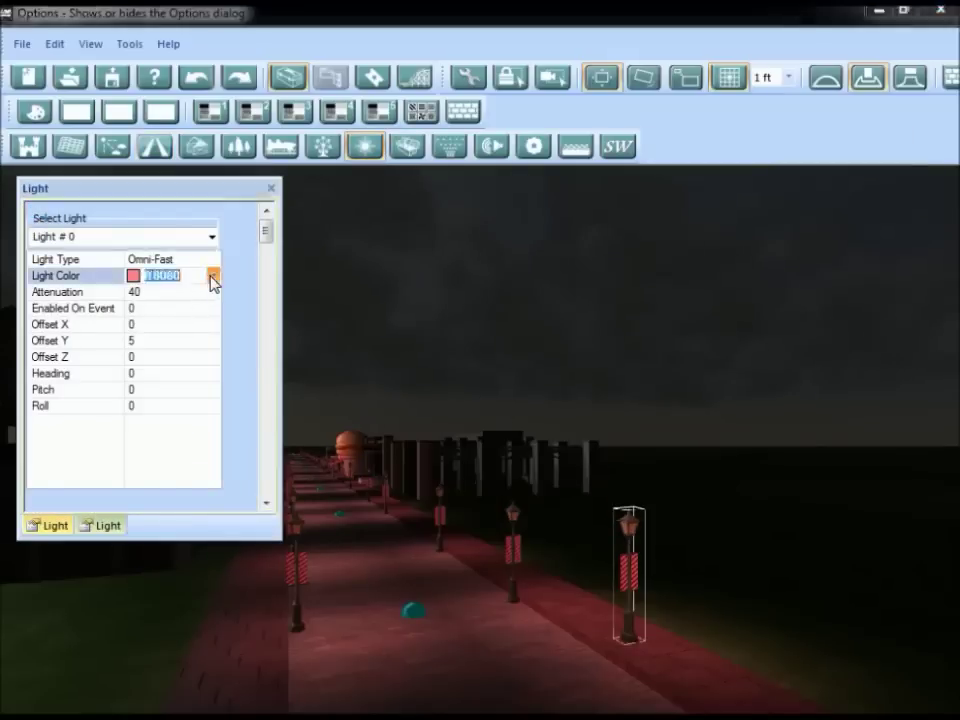
Step: Try the light colors blue 0000ff, navy 000080 and red ff0000 on the streetlamp's light
click(213, 283)
click(189, 381)
middle_drag(415, 491, 318, 542)
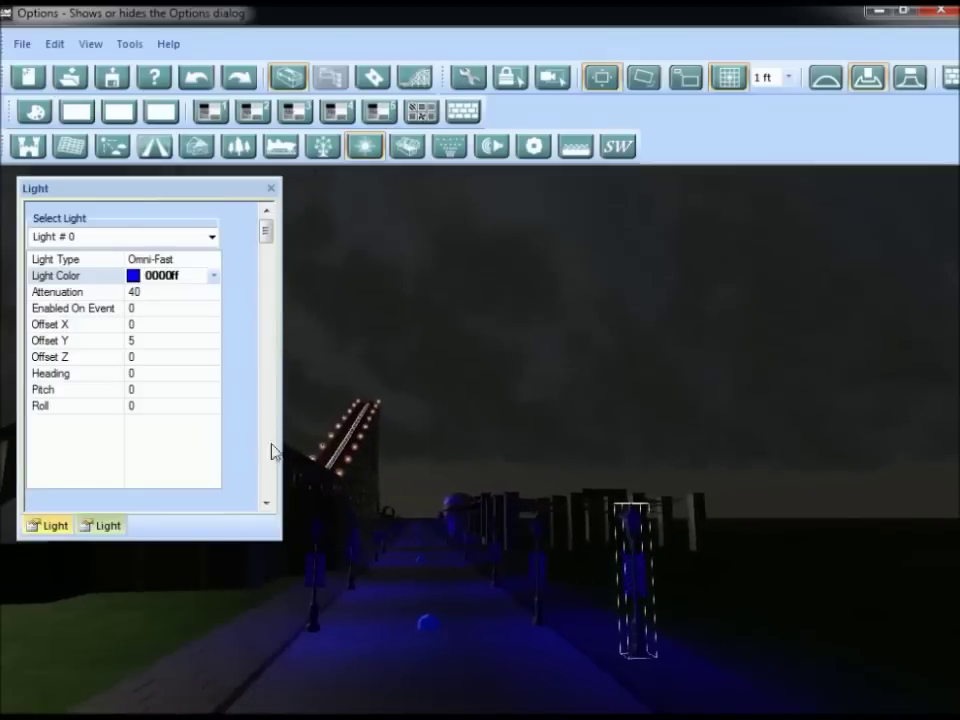
click(213, 275)
click(298, 305)
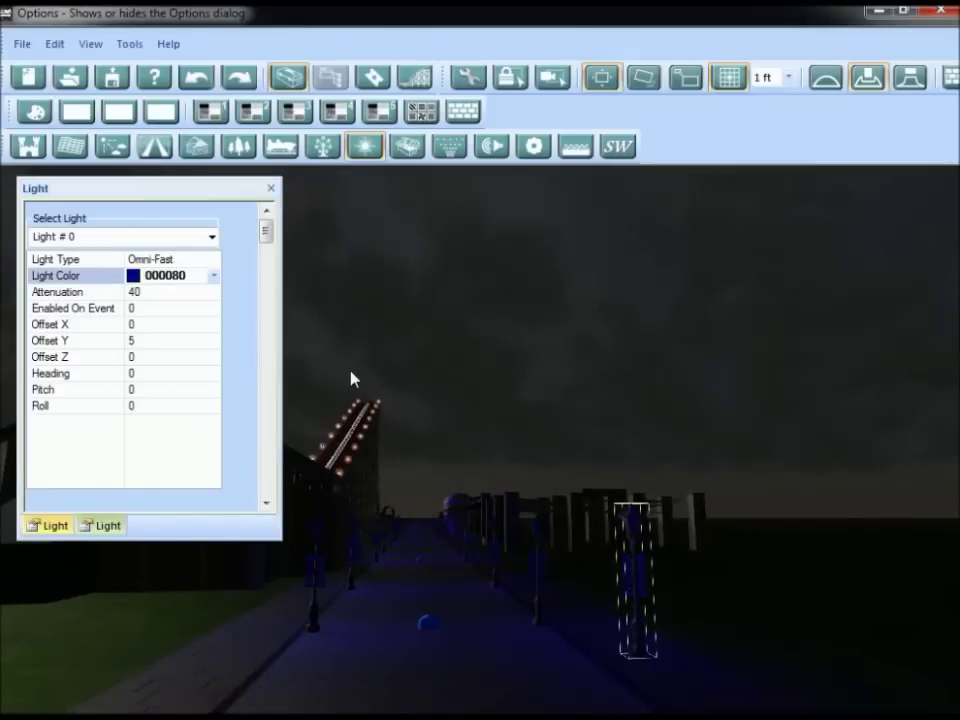
click(213, 276)
click(257, 358)
middle_drag(399, 409, 472, 358)
Step: Try attenuation values of 80 and 20 on the streetlamp's light, and set it back to 40
click(150, 292)
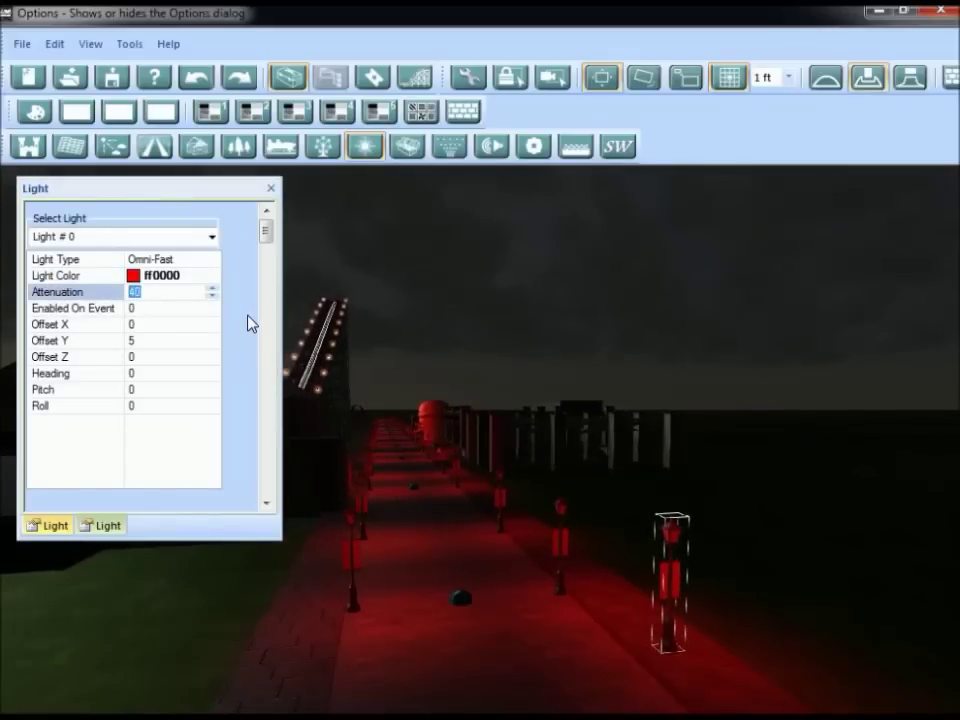
text(80)
click(198, 274)
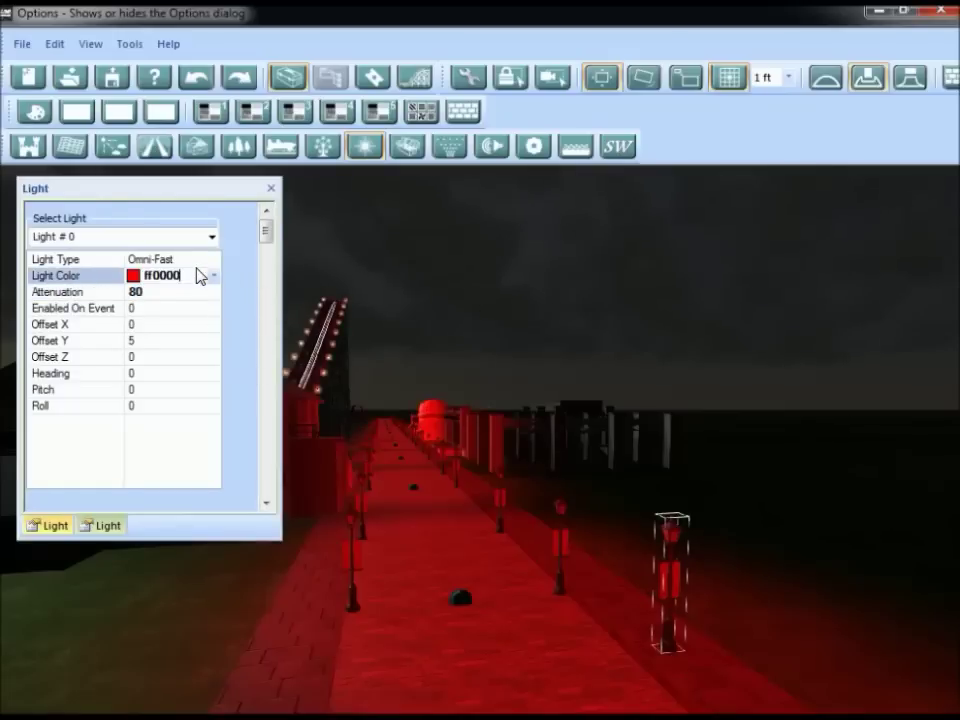
click(85, 293)
text(2)
click(206, 276)
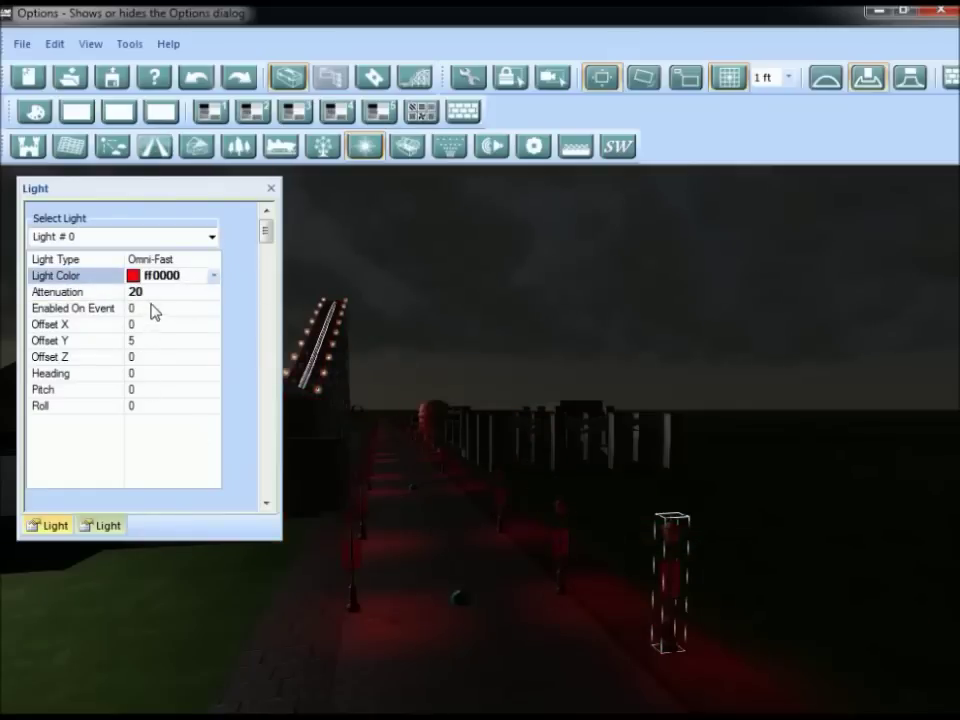
click(96, 289)
text(40)
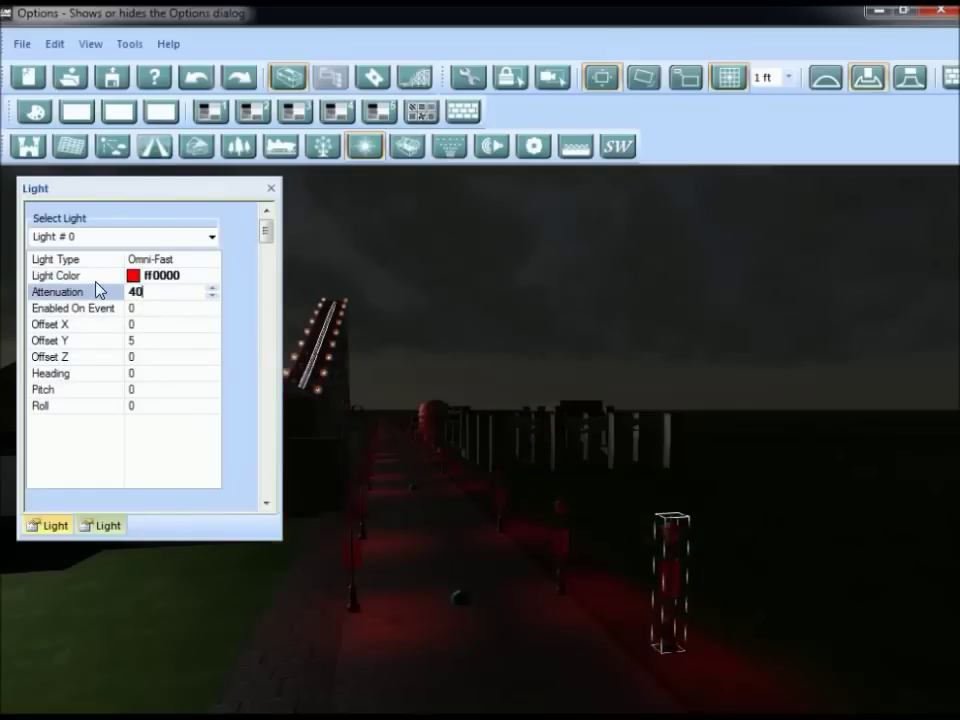
Step: Set the streetlamp's light color to pale green c0dcc0
click(178, 275)
click(213, 276)
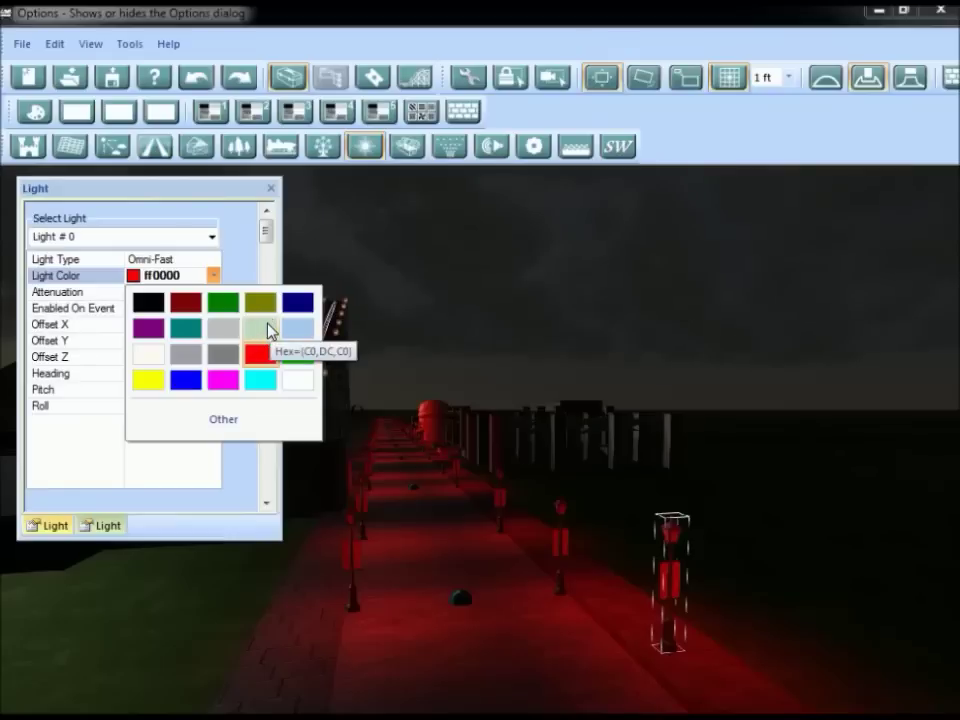
click(268, 333)
click(213, 277)
click(244, 421)
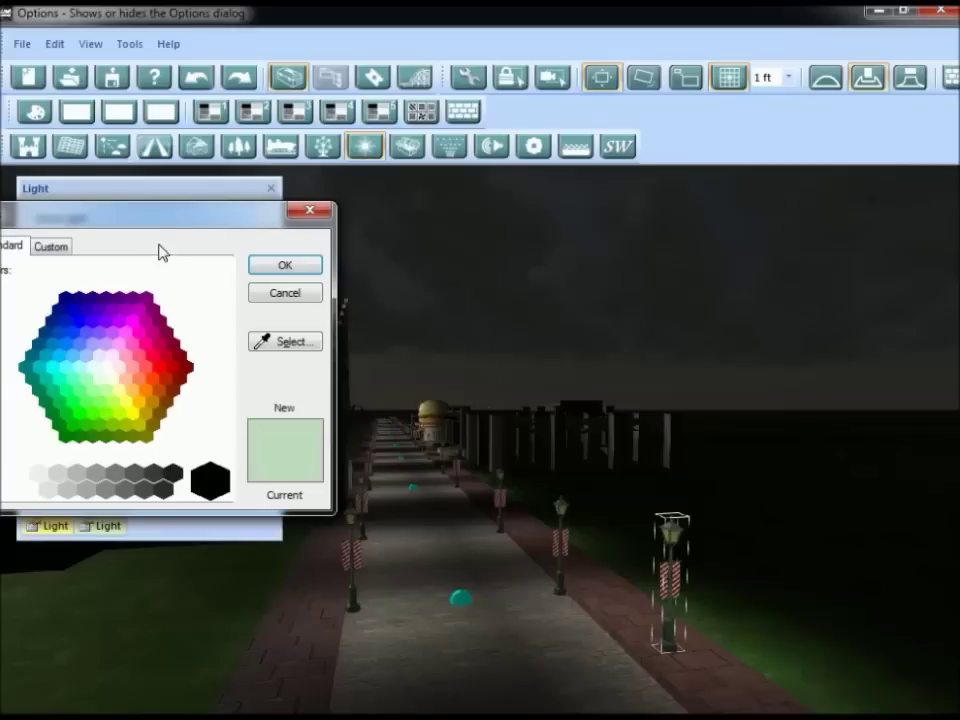
drag(160, 225, 265, 230)
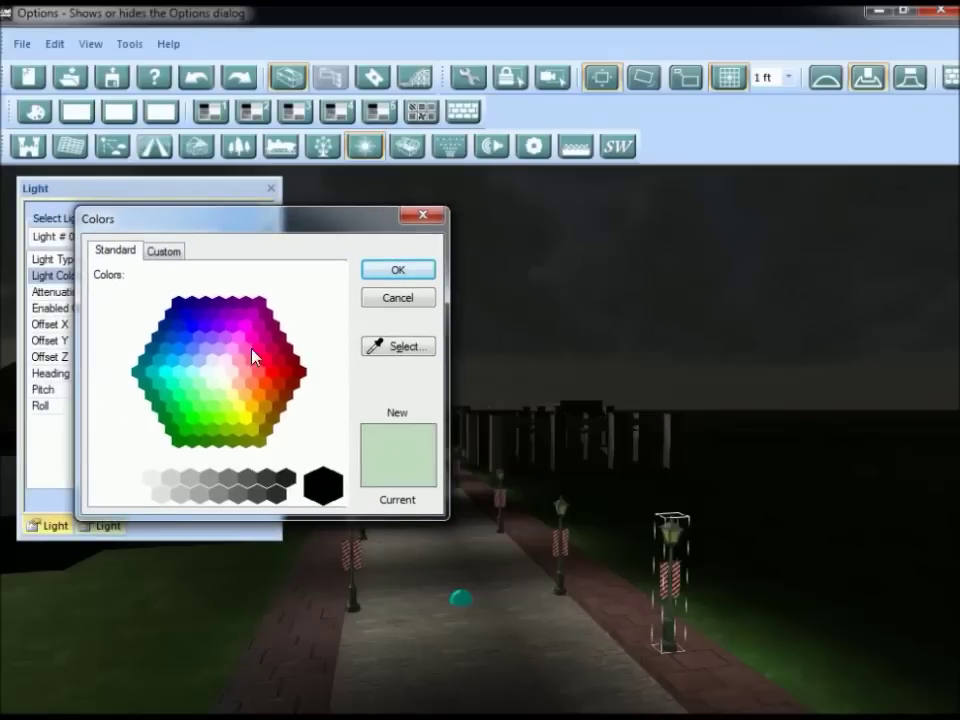
click(165, 252)
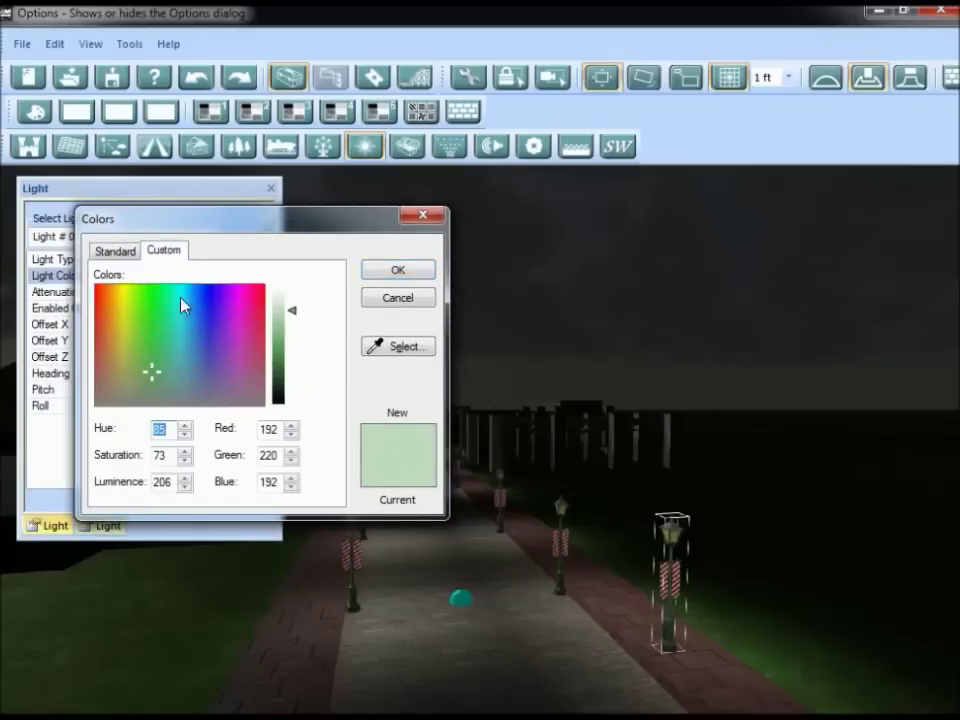
click(397, 298)
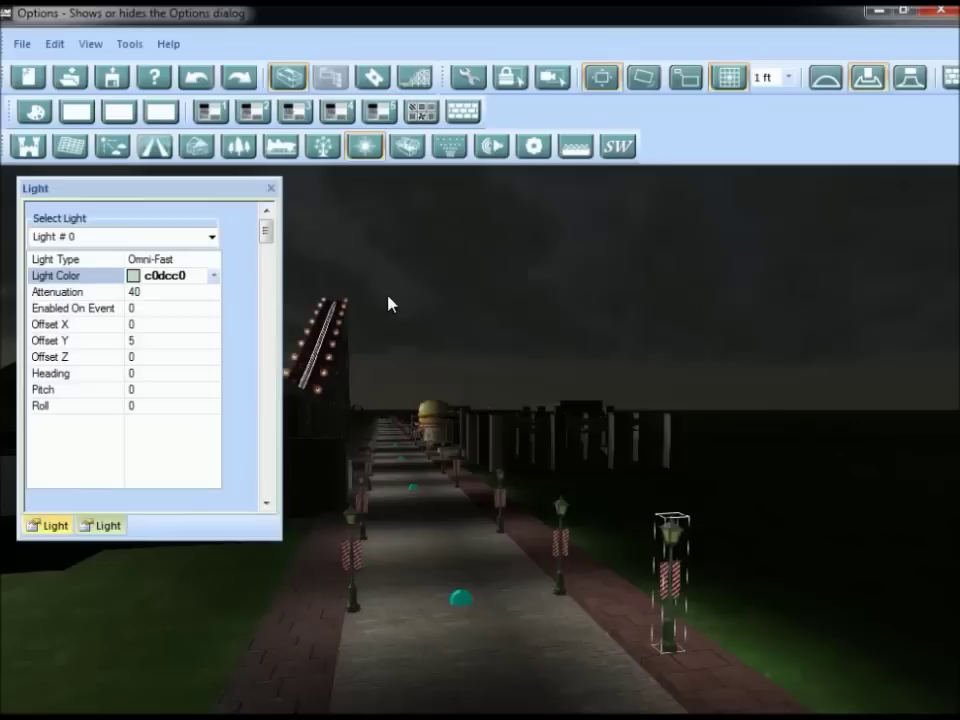
Step: Close the light properties and delete the extra streetlamp at the near end of the path
click(270, 195)
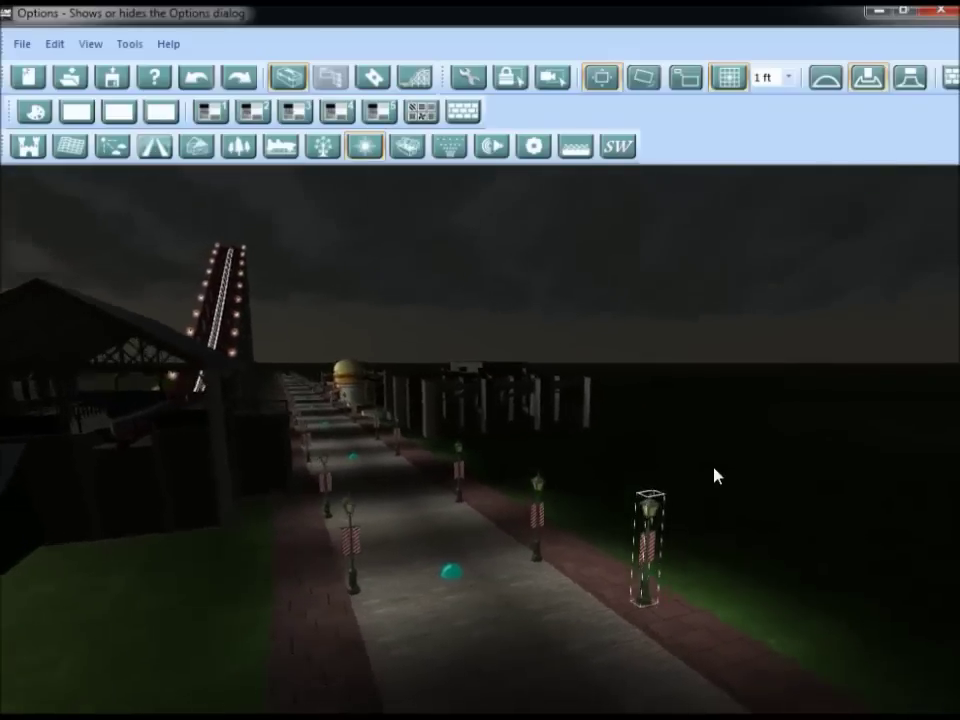
click(695, 505)
click(648, 507)
key(Delete)
Step: Choose the Blue Omni Fast Render light for the pillared canopy building beside the path
right_drag(671, 507, 630, 504)
key(d)
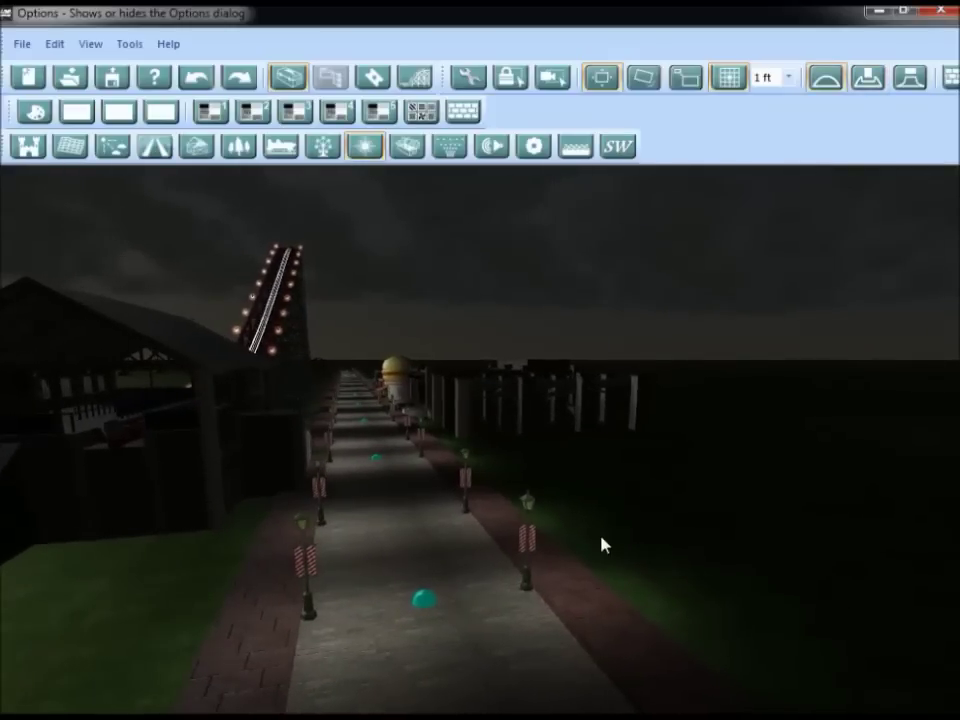
key(w)
key(w)
right_drag(577, 525, 695, 531)
key(alt)
click(381, 143)
right_drag(444, 407, 603, 398)
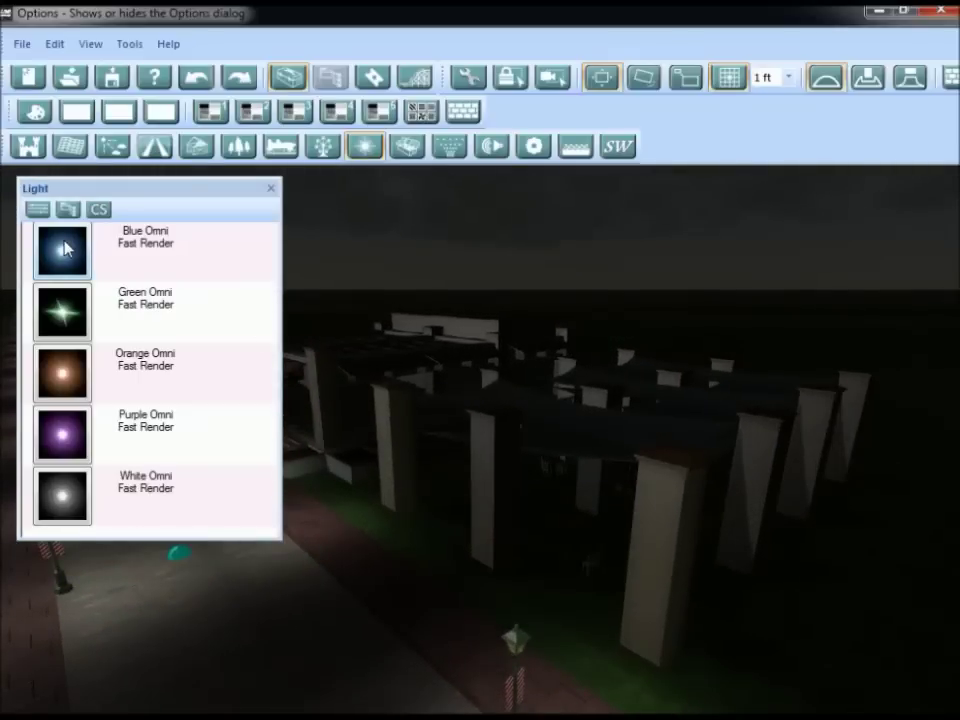
click(65, 250)
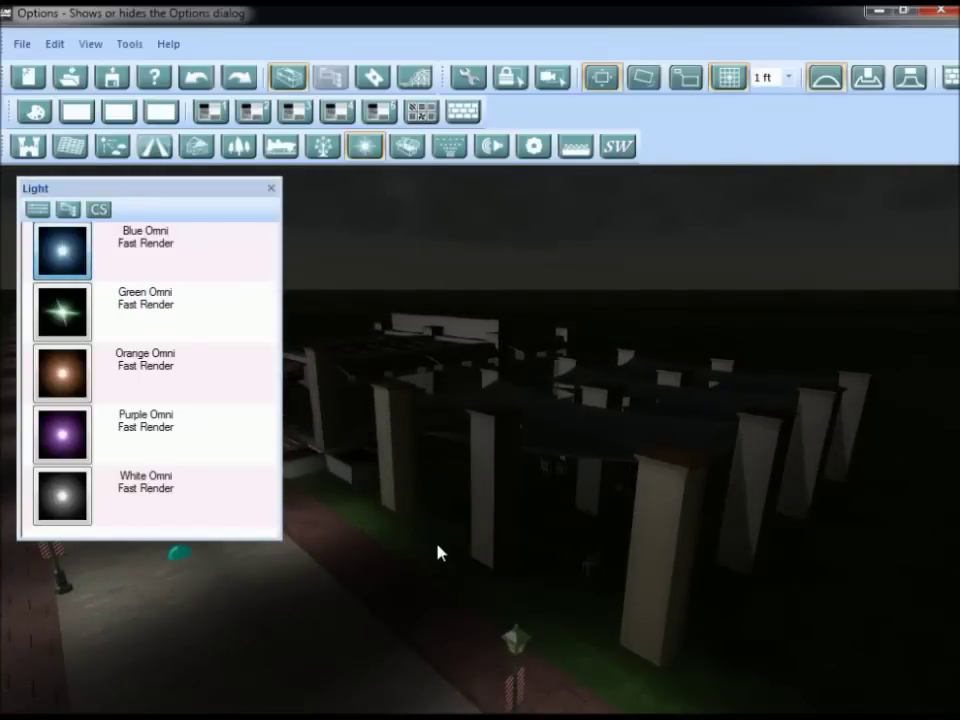
Step: Try to position the blue light at a canopy pillar's base with grid snapping on
click(409, 521)
right_drag(409, 531, 456, 553)
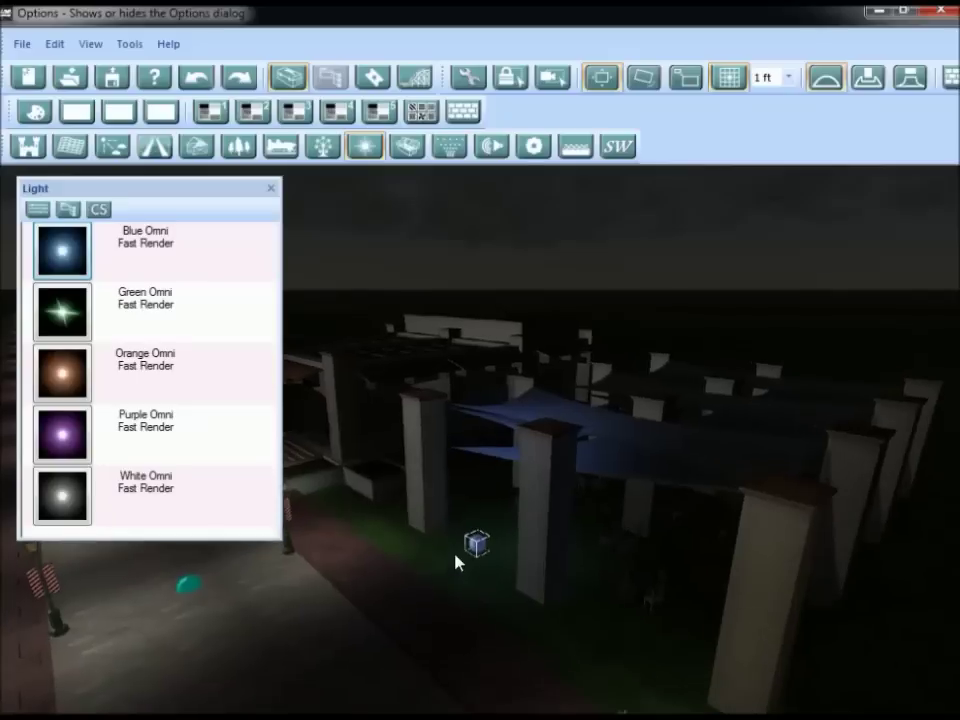
drag(445, 562, 546, 515)
drag(432, 550, 460, 540)
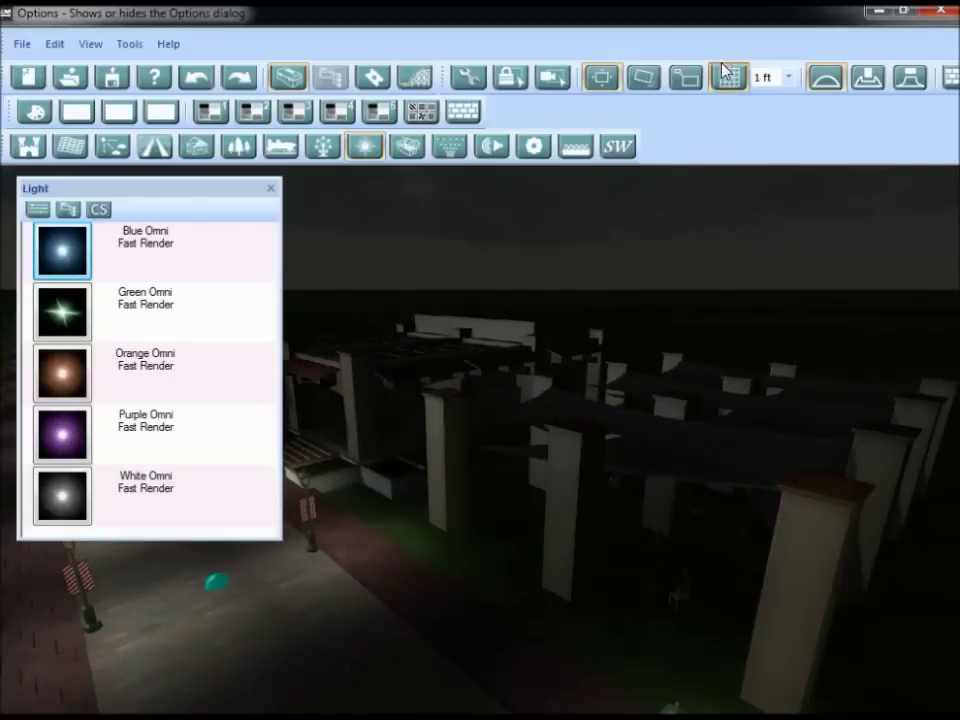
Step: Turn off grid snapping and place blue lights at the bases of the two outer canopy pillars along the path
drag(727, 80, 448, 540)
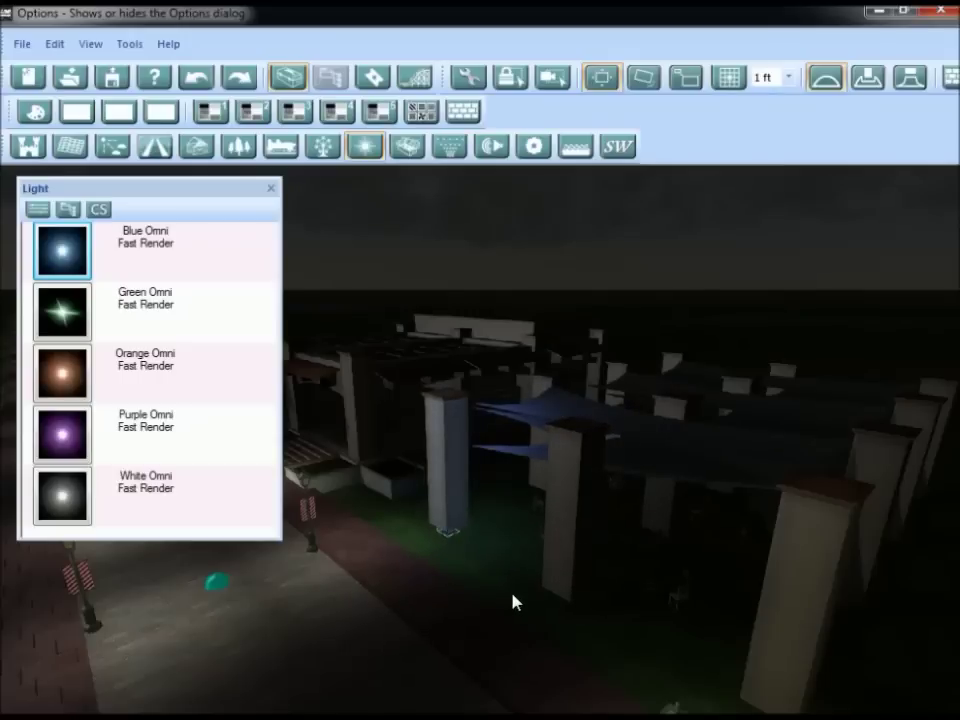
key(Right)
key(Right)
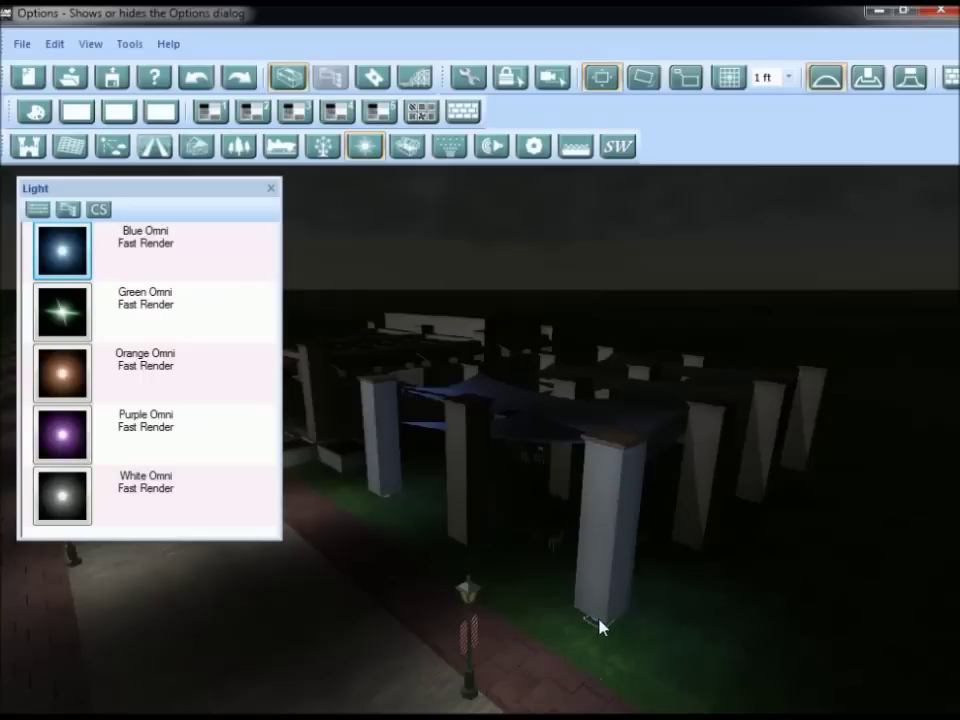
key(Left)
key(Left)
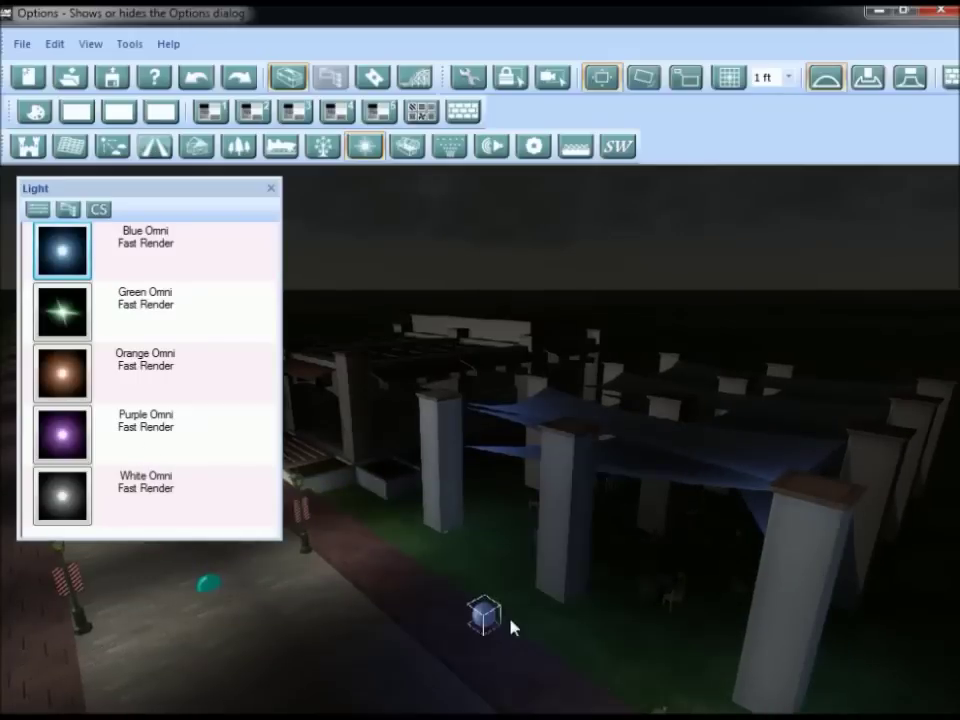
drag(543, 604, 500, 618)
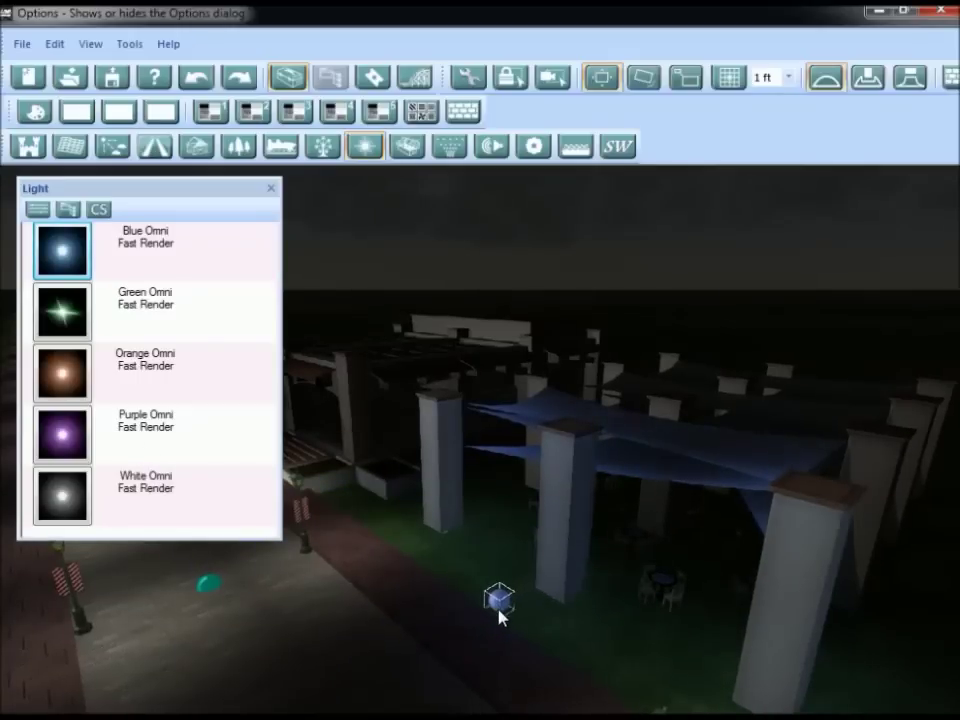
Step: Place a Purple Omni Fast Render light at the base of the middle pillar facing the path
click(69, 439)
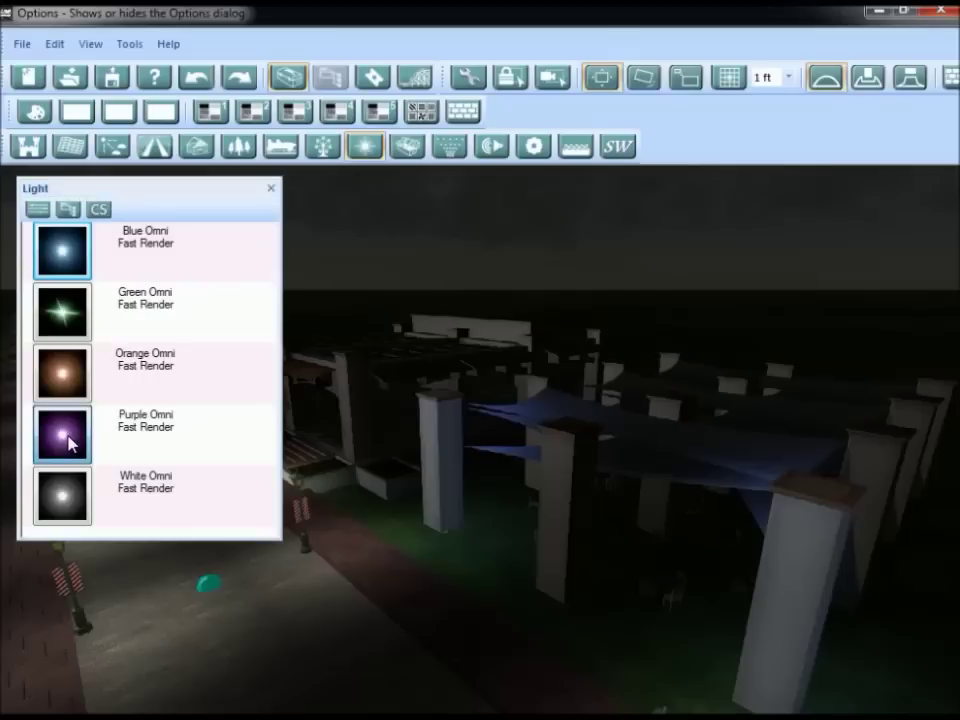
click(561, 607)
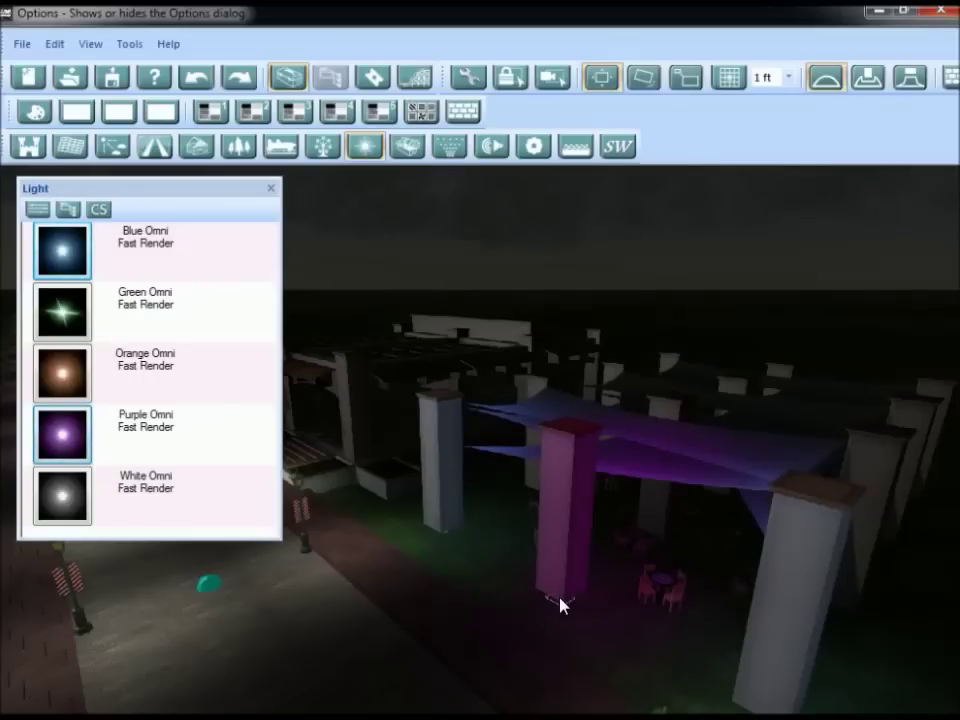
click(79, 460)
key(Right)
Step: Place White Omni Fast Render lights at the bases of the canopy's side pillar away from the path and the pillar behind the tables
click(64, 497)
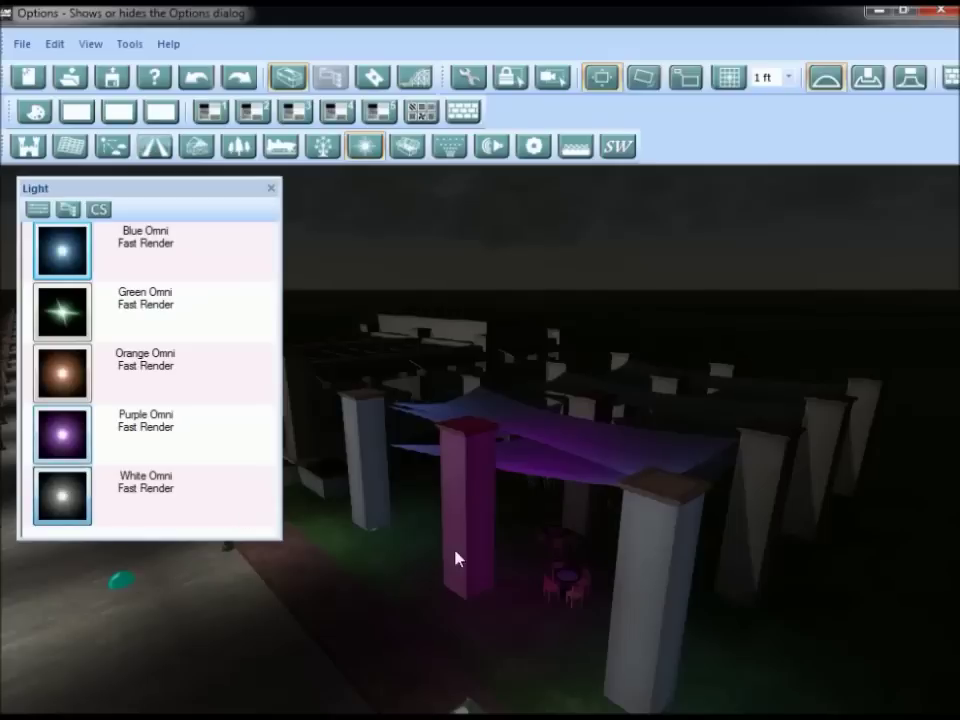
key(Right)
key(Up)
click(561, 665)
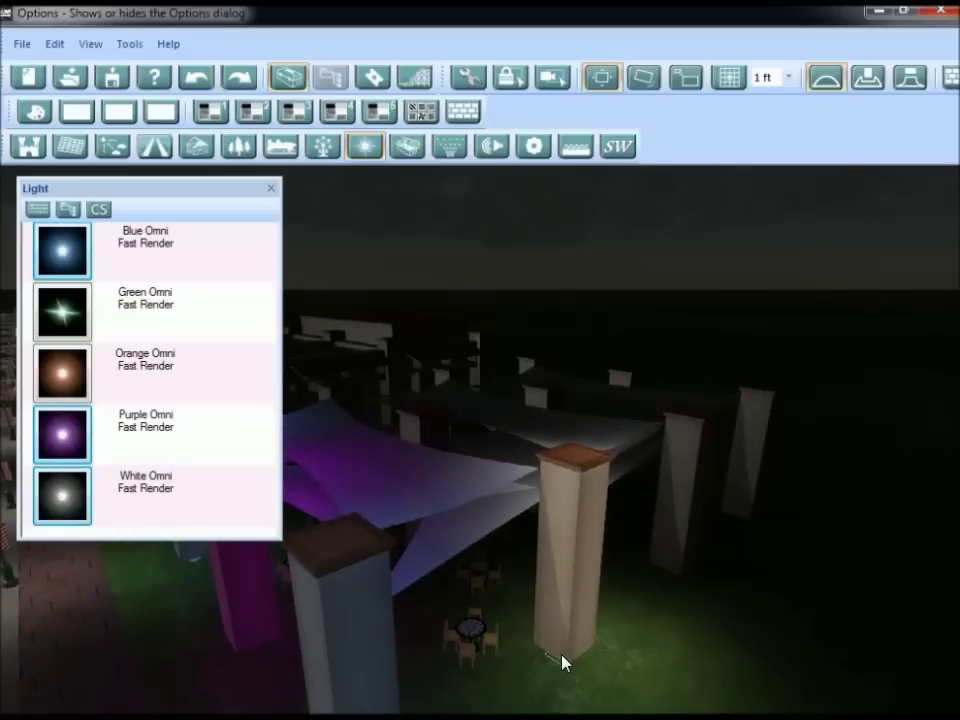
key(Left)
key(Up)
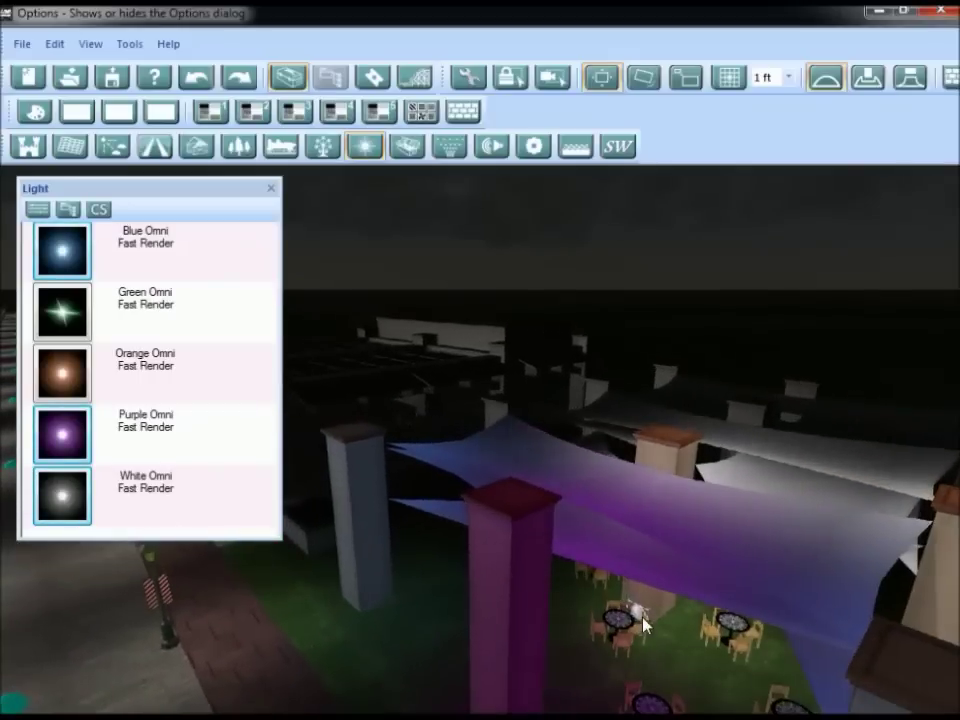
click(648, 614)
key(Left)
key(Up)
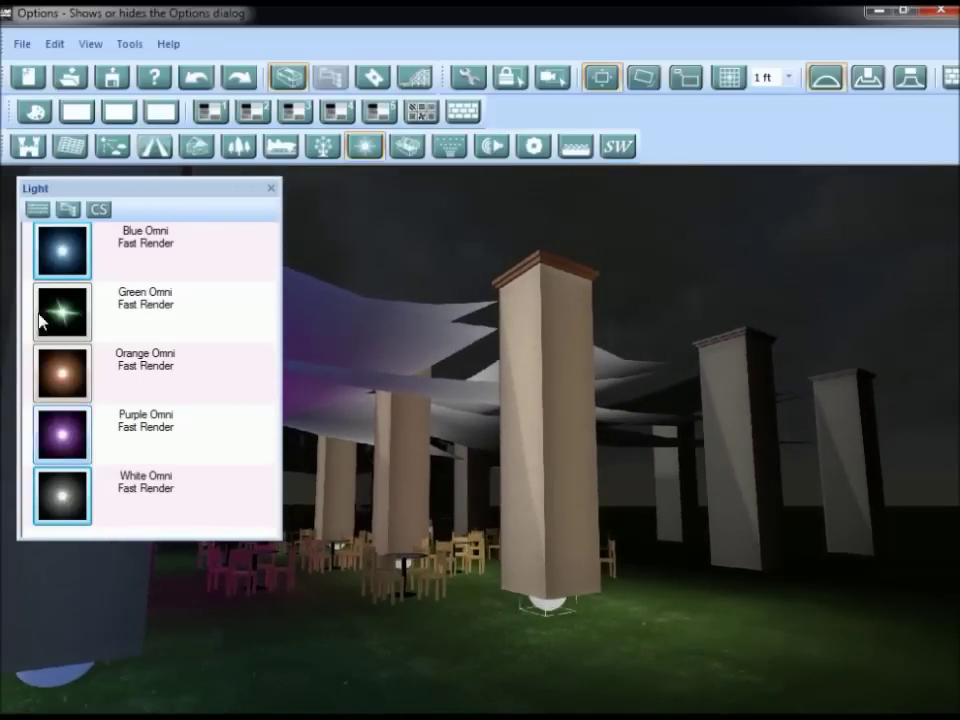
Step: Change the light color of the white omni lights under the canopy to red (ff0000)
click(40, 210)
click(213, 276)
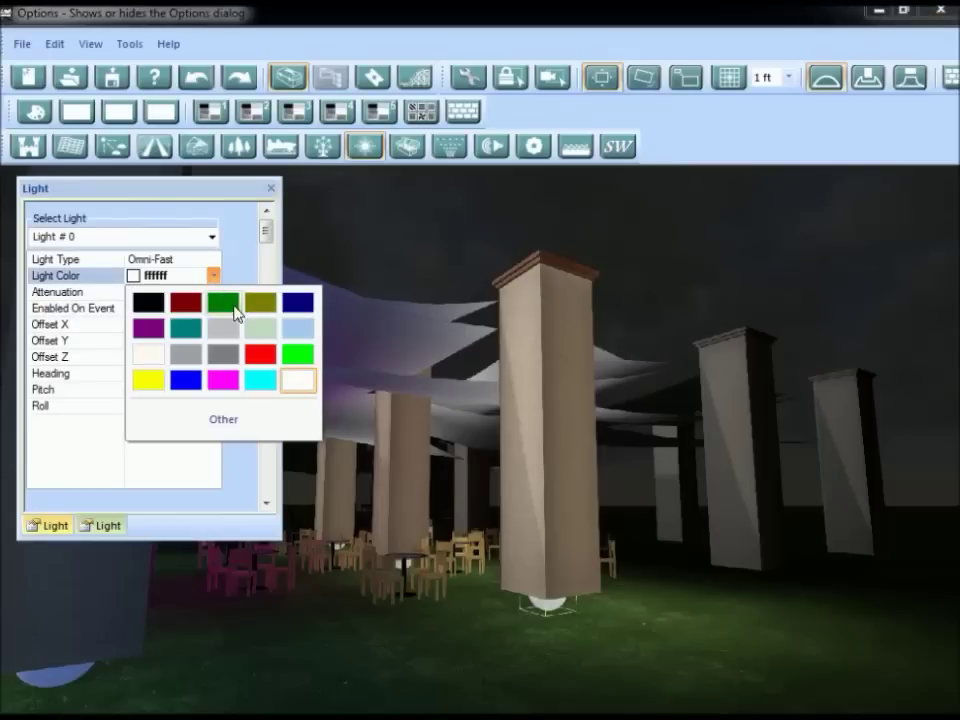
click(261, 358)
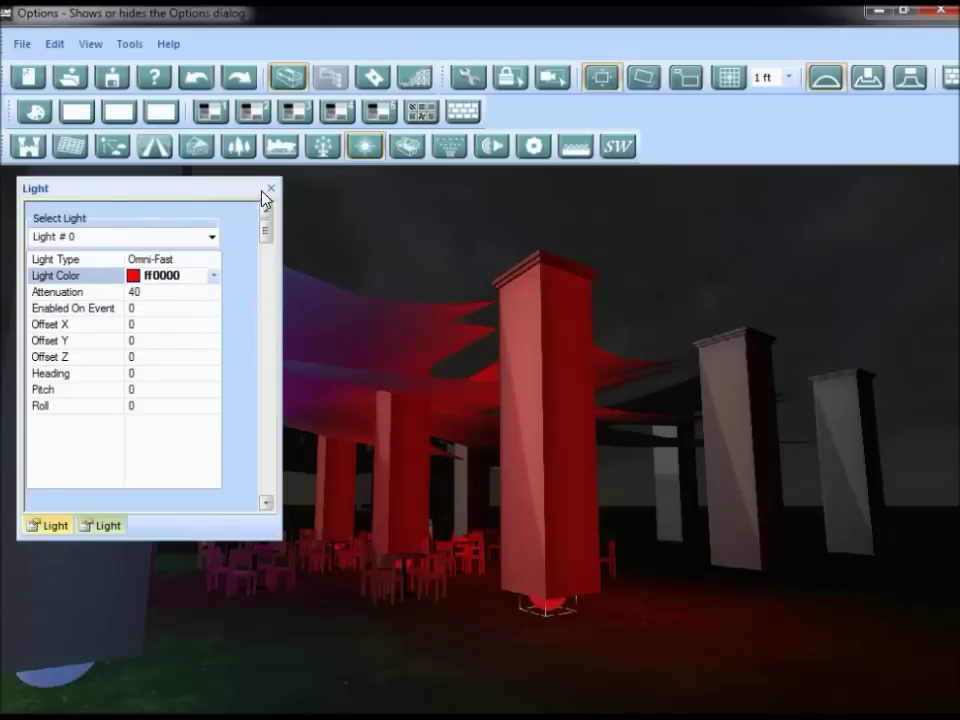
click(269, 189)
Step: Set the attenuation of the blue omni light at the canopy's near corner pillar to 60
middle_drag(345, 580, 531, 468)
drag(530, 476, 485, 530)
drag(464, 613, 417, 461)
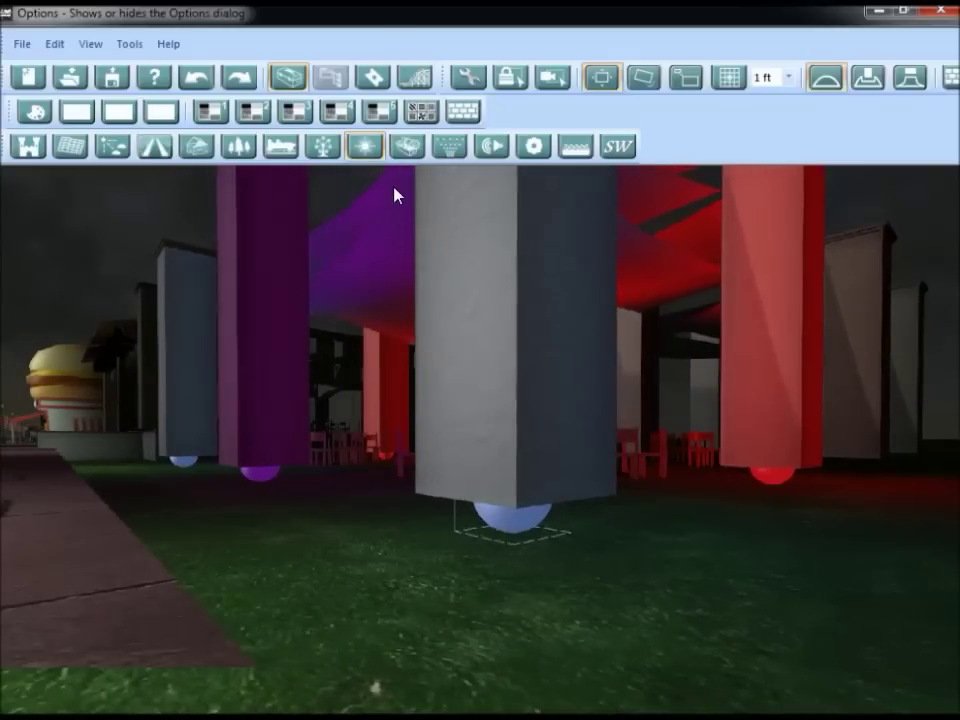
click(364, 145)
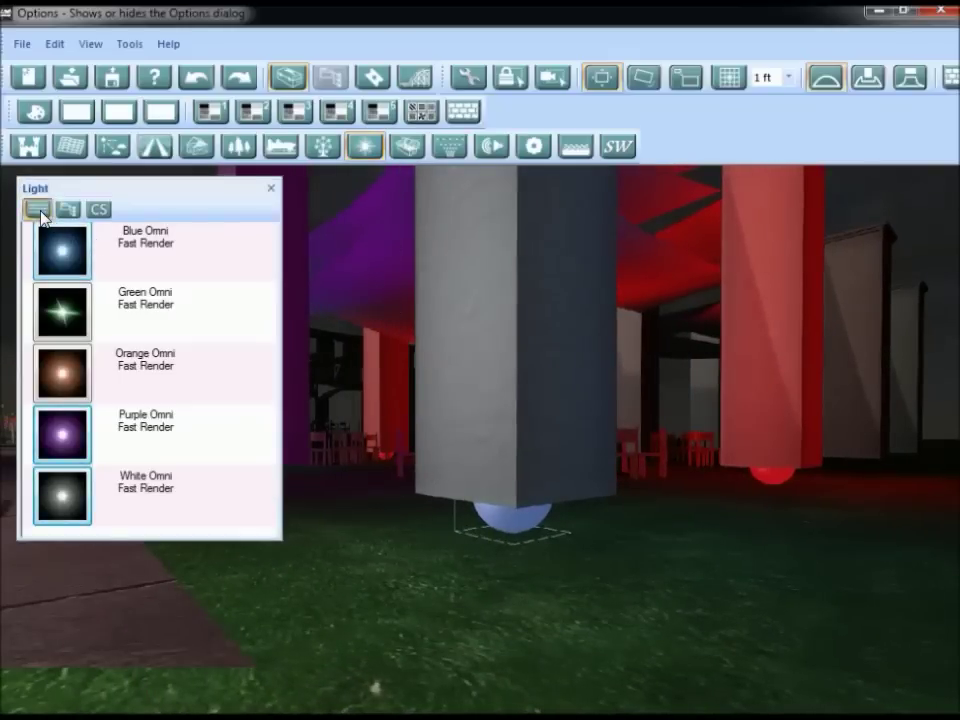
click(39, 210)
click(212, 277)
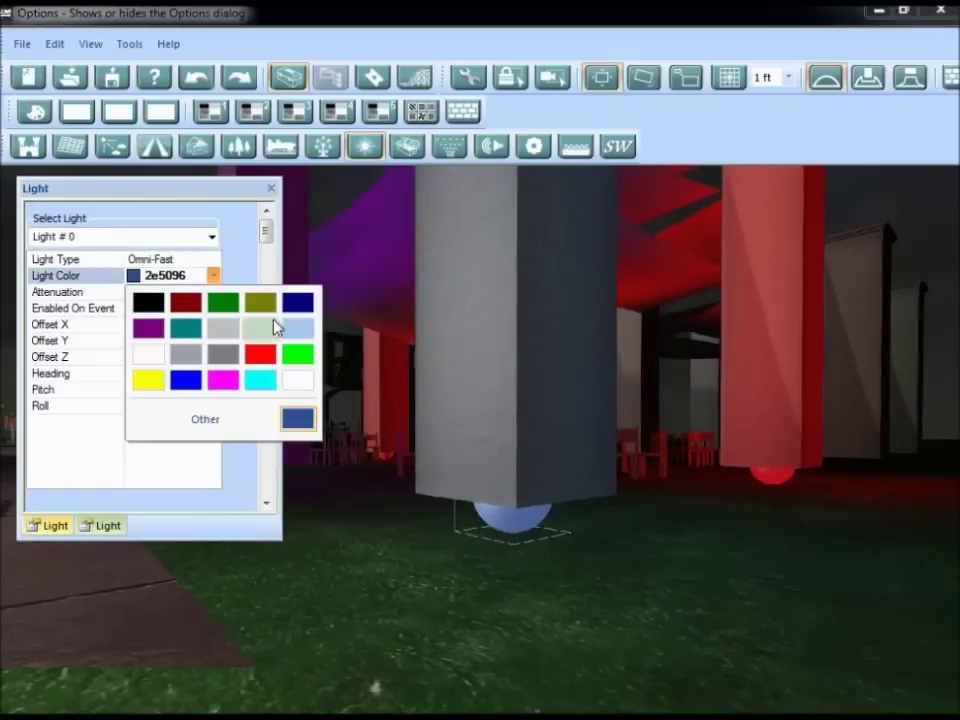
click(240, 243)
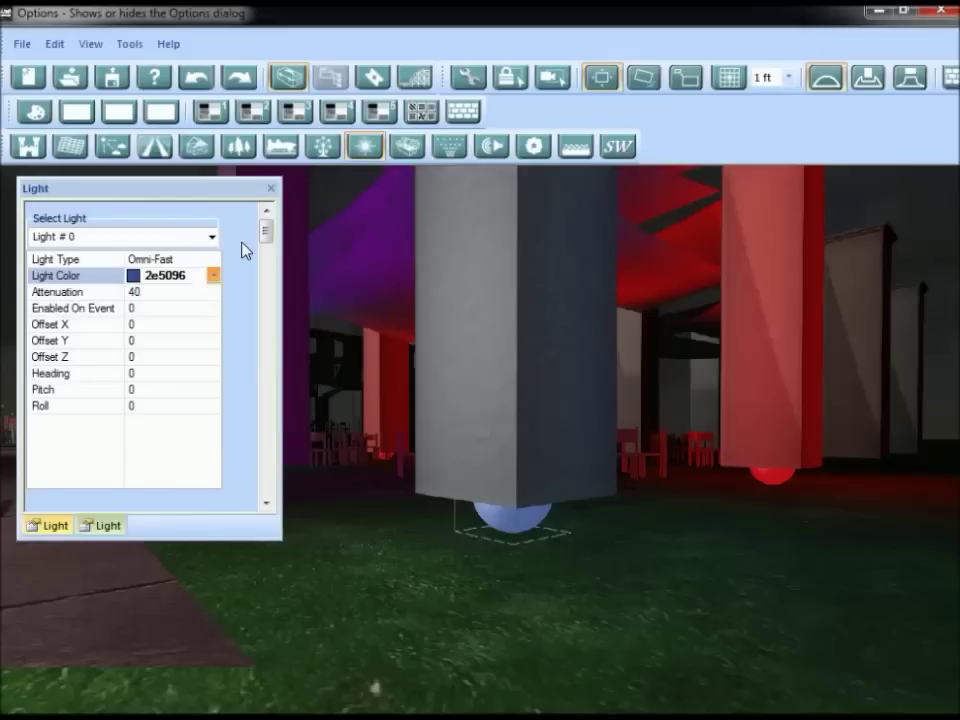
click(40, 296)
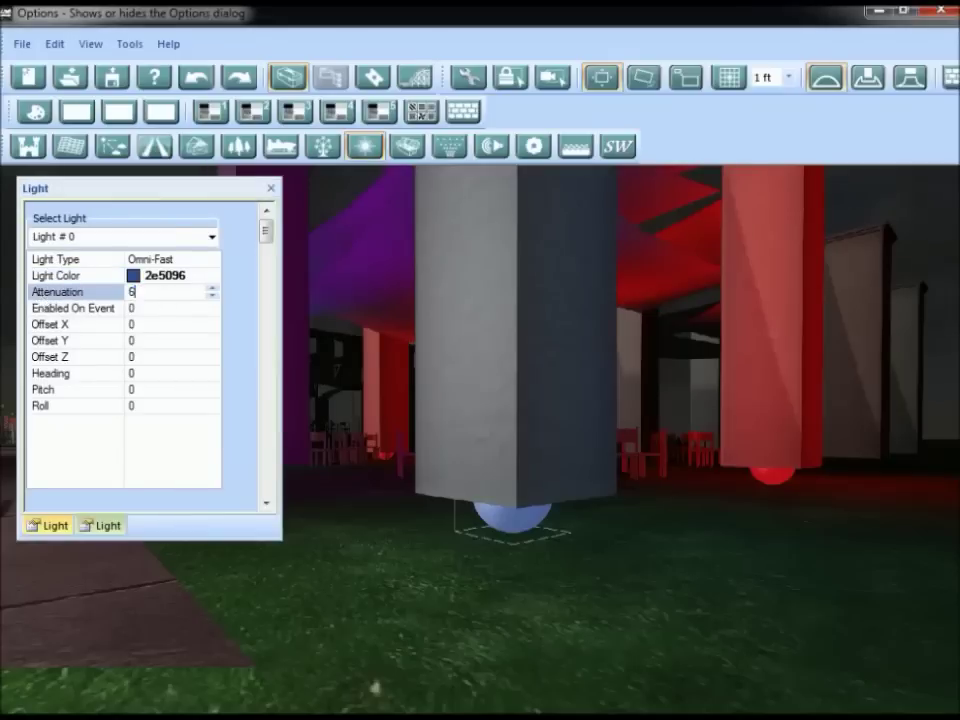
click(218, 276)
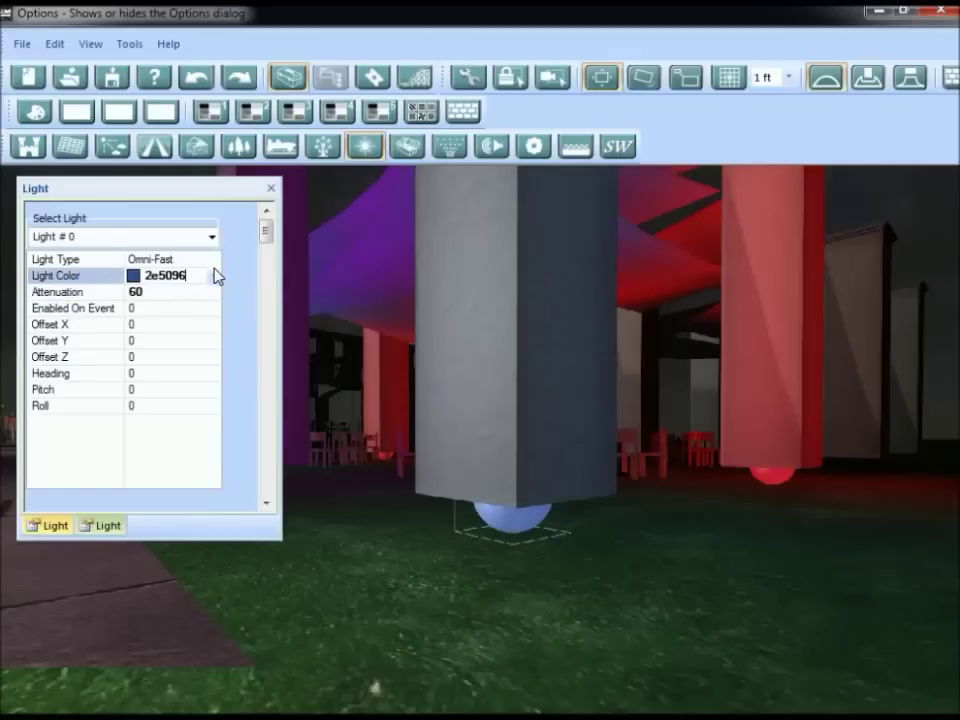
click(270, 189)
Step: Set the light color of the near corner pillar's blue omni light to pure blue (0000ff)
right_drag(342, 508, 543, 604)
scroll(458, 430, down, 5)
scroll(463, 425, down, 5)
drag(546, 612, 373, 506)
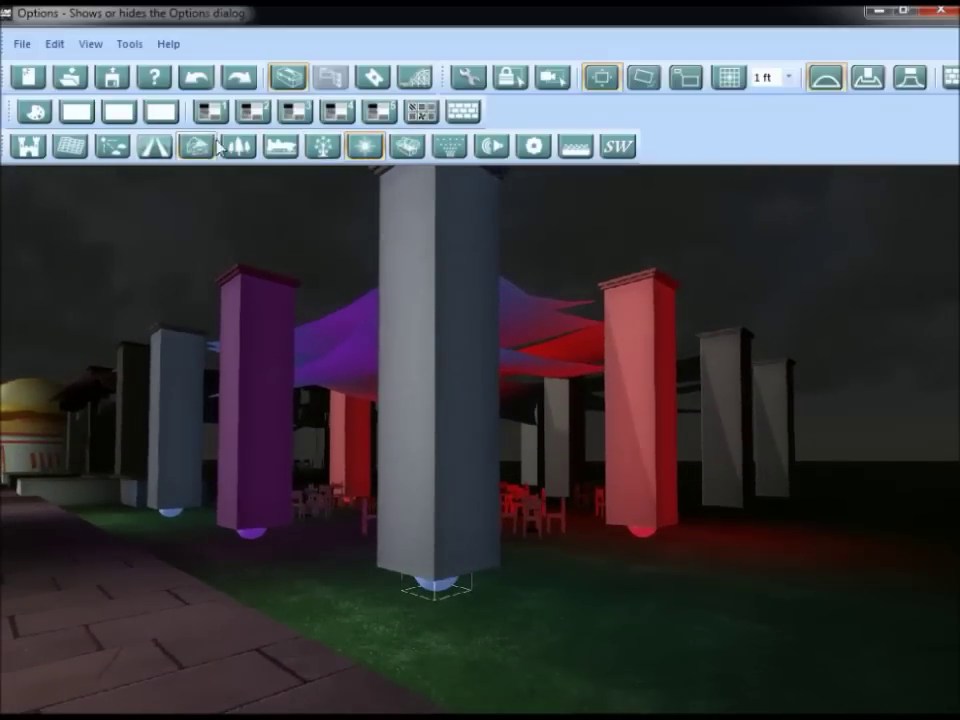
click(365, 146)
click(45, 208)
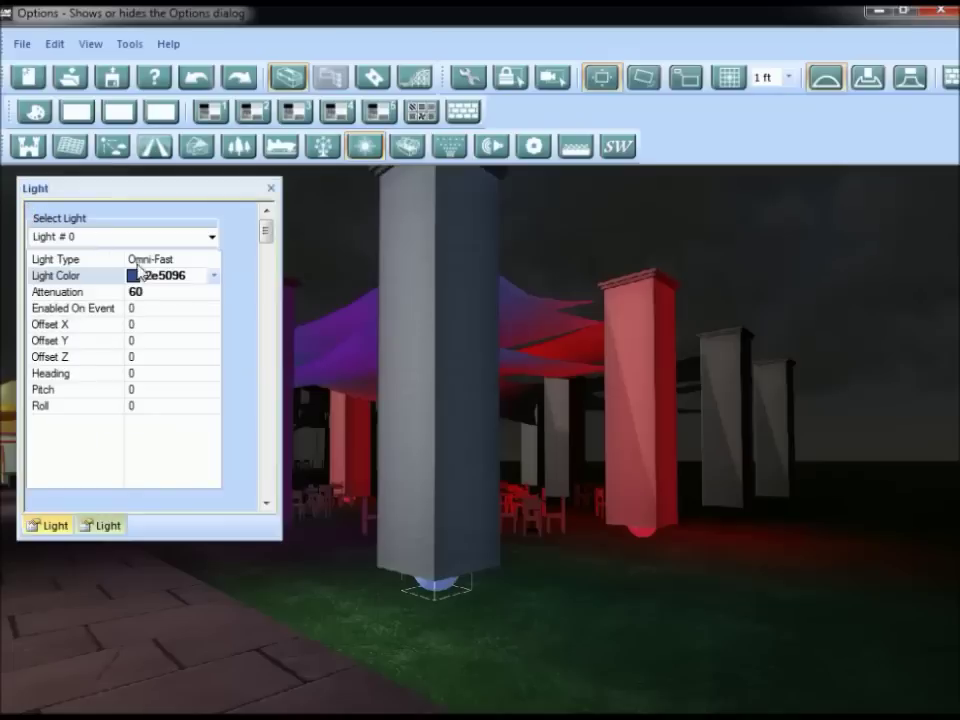
click(213, 276)
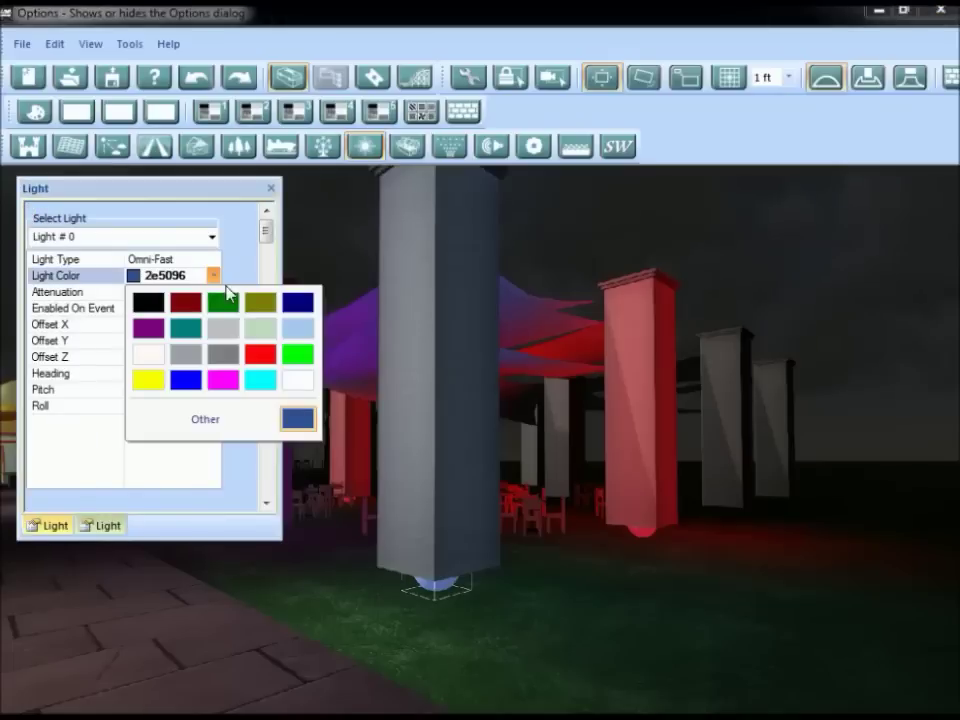
click(185, 381)
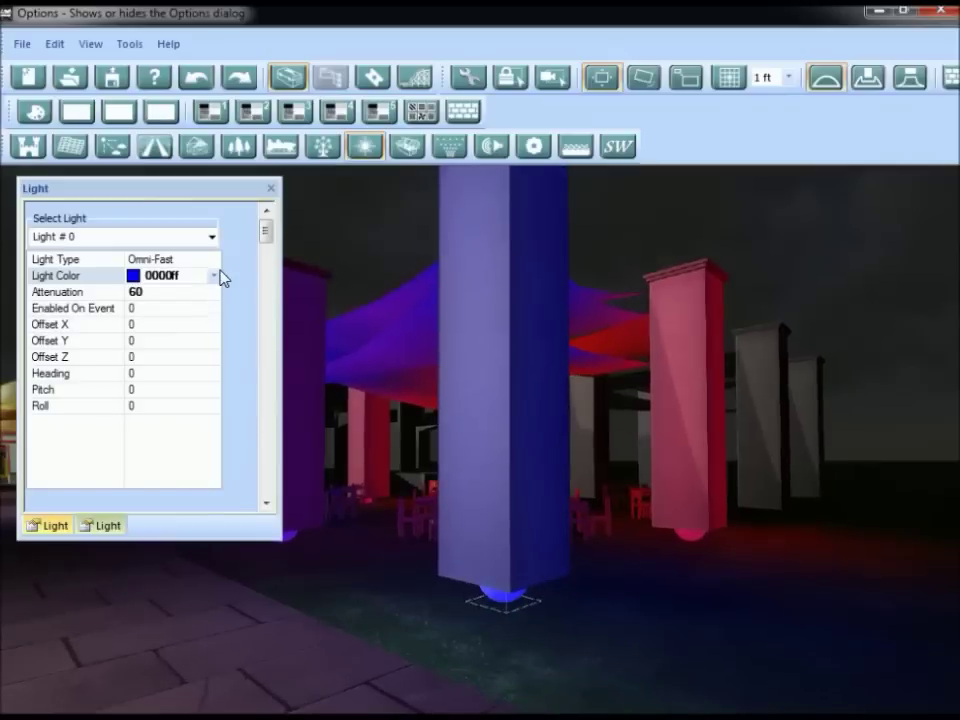
click(213, 276)
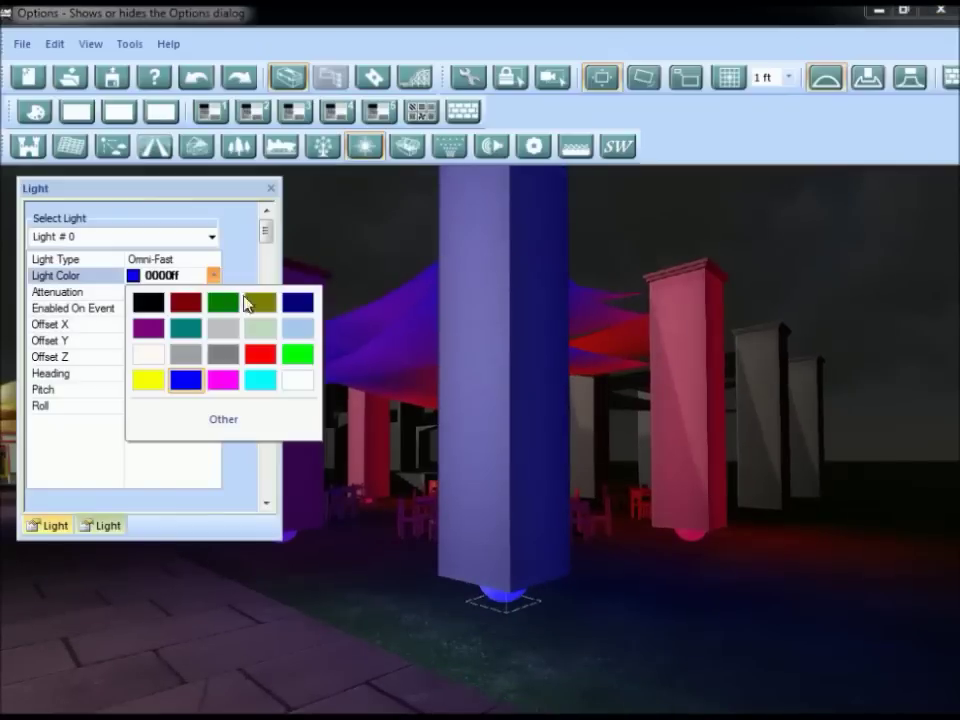
click(185, 381)
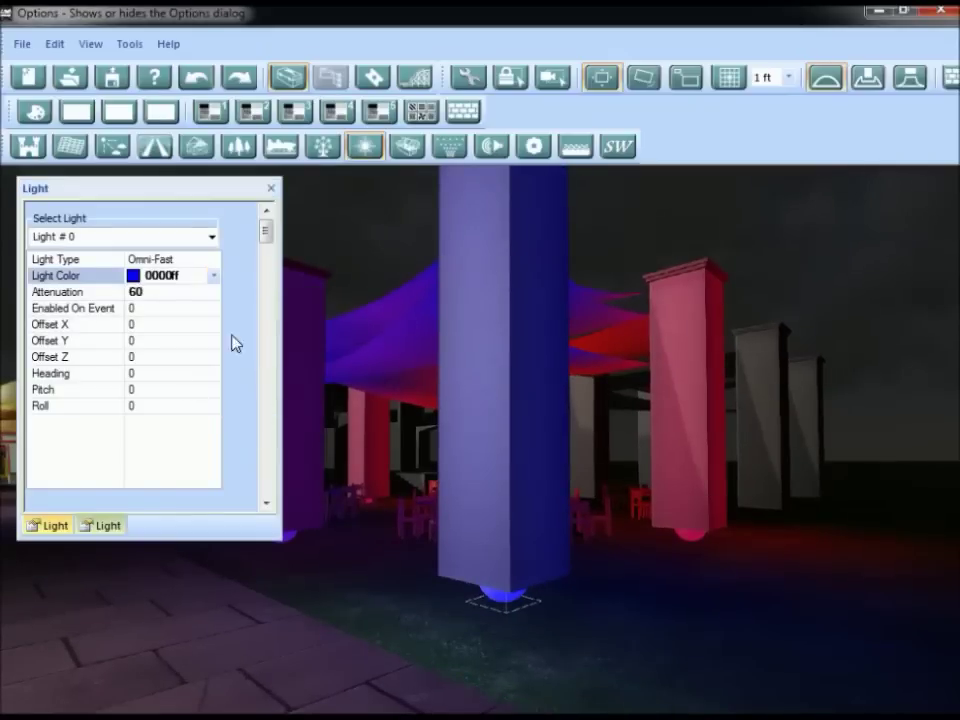
click(272, 189)
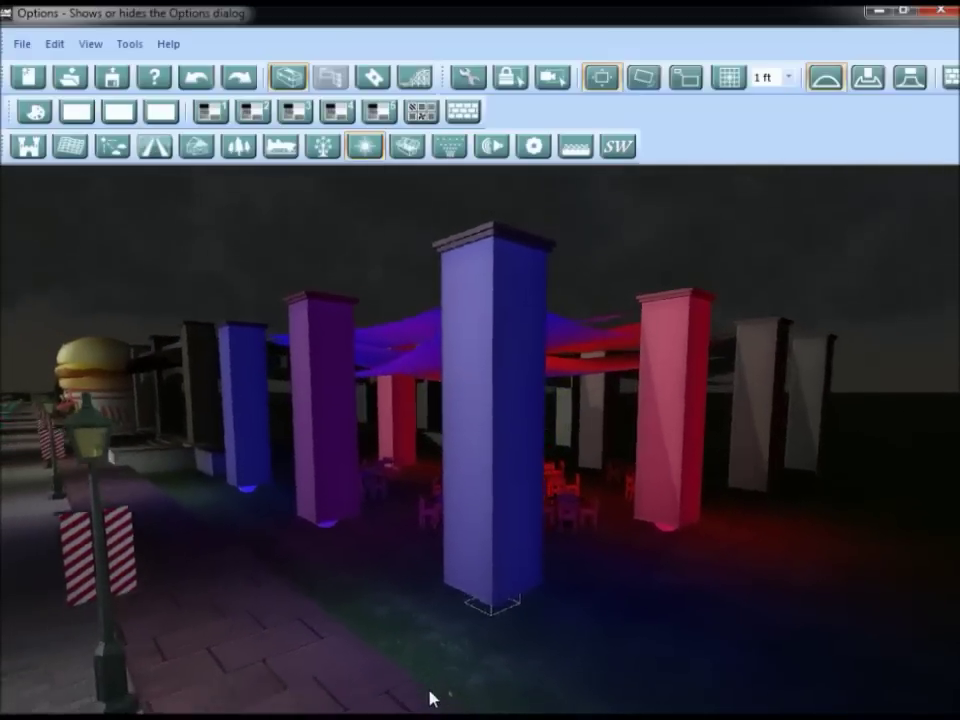
Step: Place Shrub Large plants around the bases of the three canopy pillars along the path to hide the lights
click(238, 146)
drag(720, 245, 728, 508)
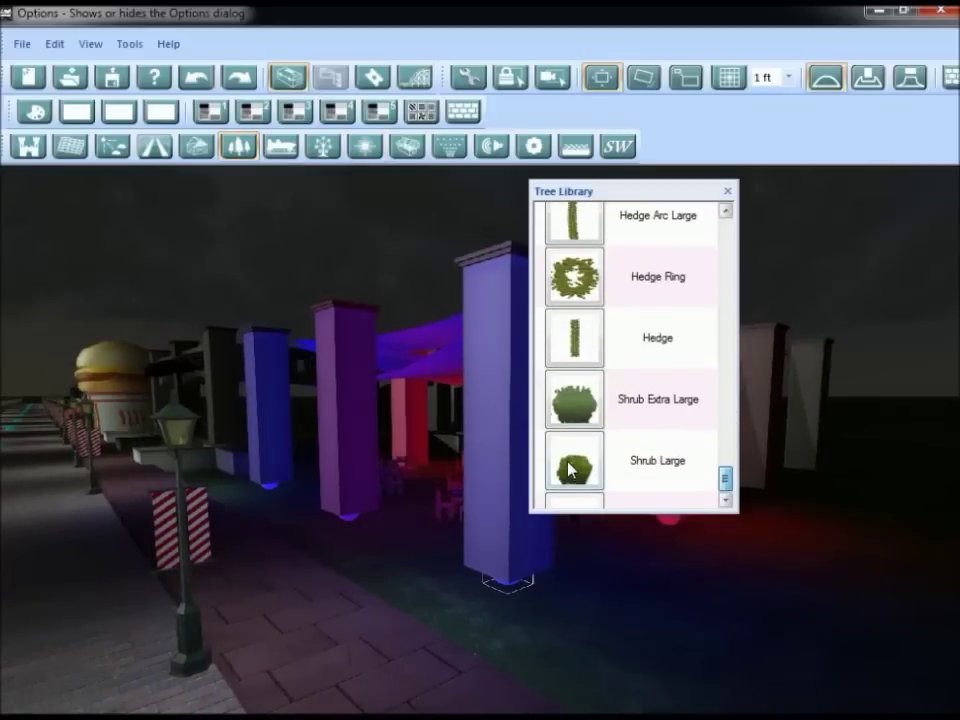
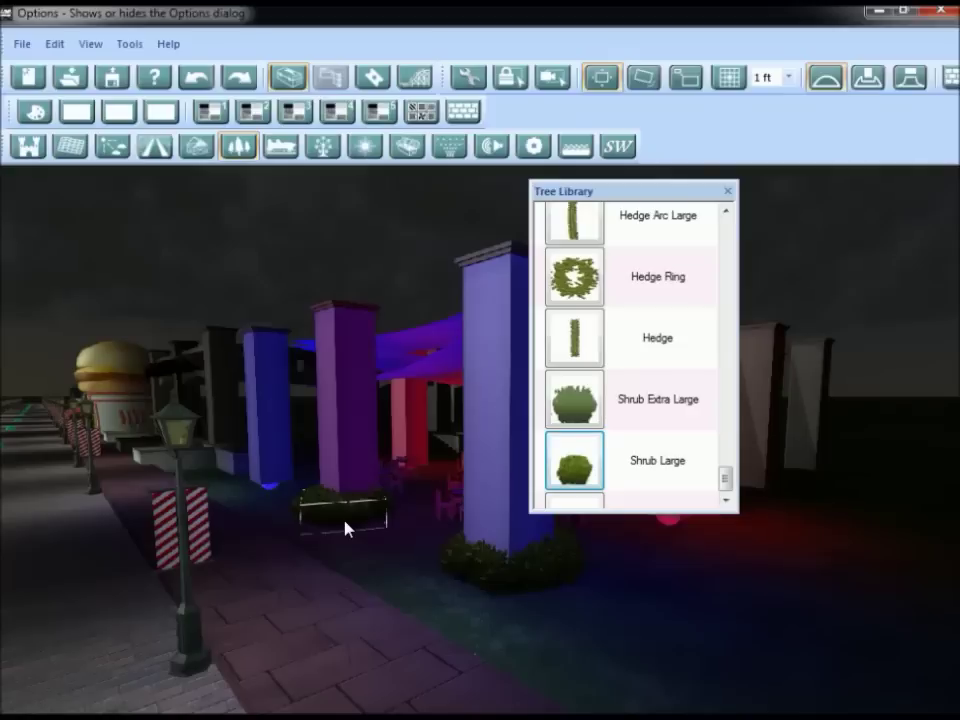
drag(279, 500, 272, 499)
click(421, 529)
middle_drag(421, 529, 751, 195)
click(727, 191)
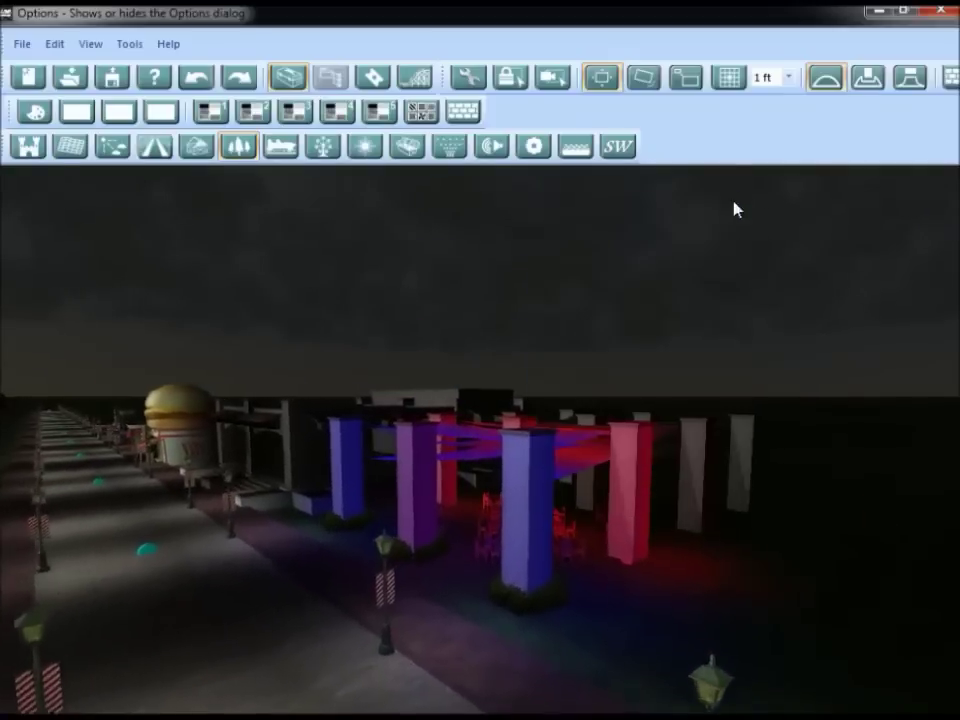
Step: Open the second particle library to choose an effect for the planters in front of the dark café building
scroll(491, 544, up, 5)
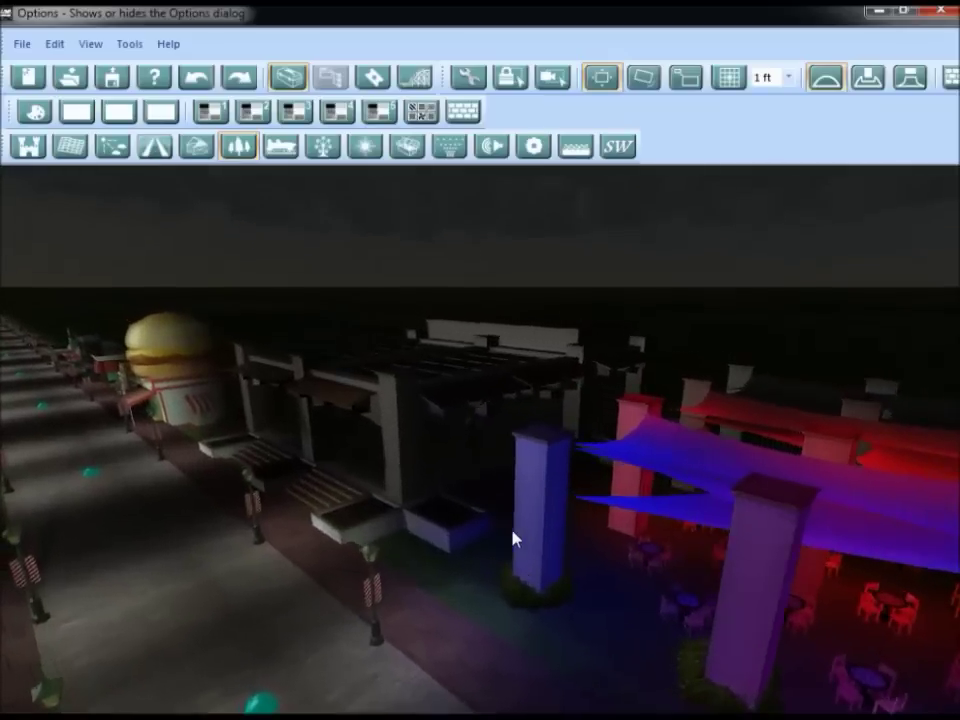
middle_drag(512, 531, 483, 631)
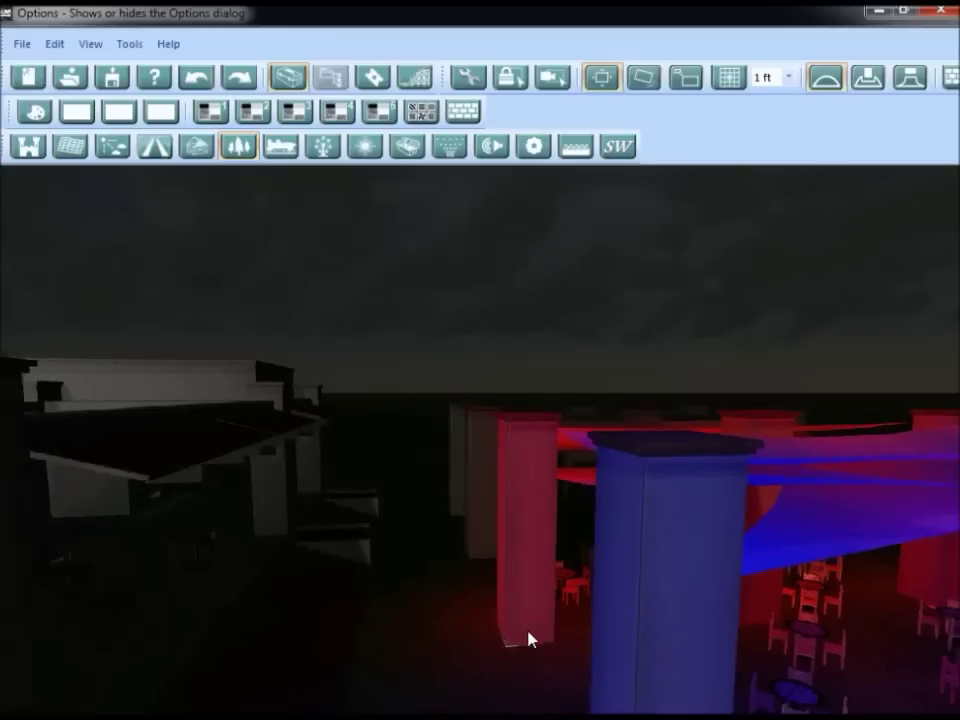
scroll(531, 643, down, 4)
middle_drag(531, 645, 334, 583)
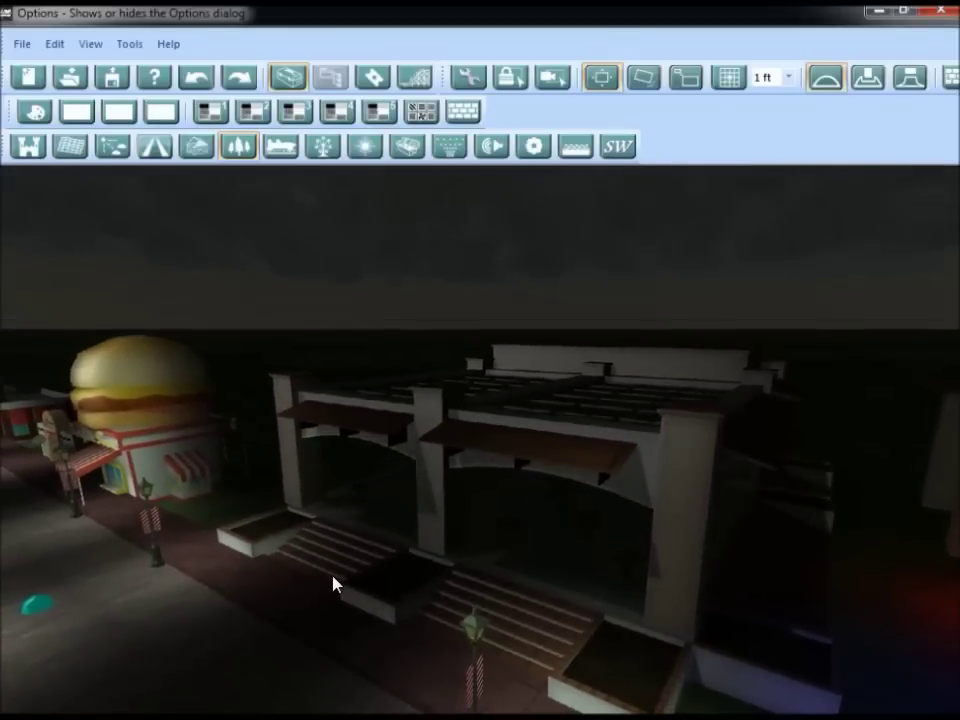
middle_drag(543, 641, 510, 671)
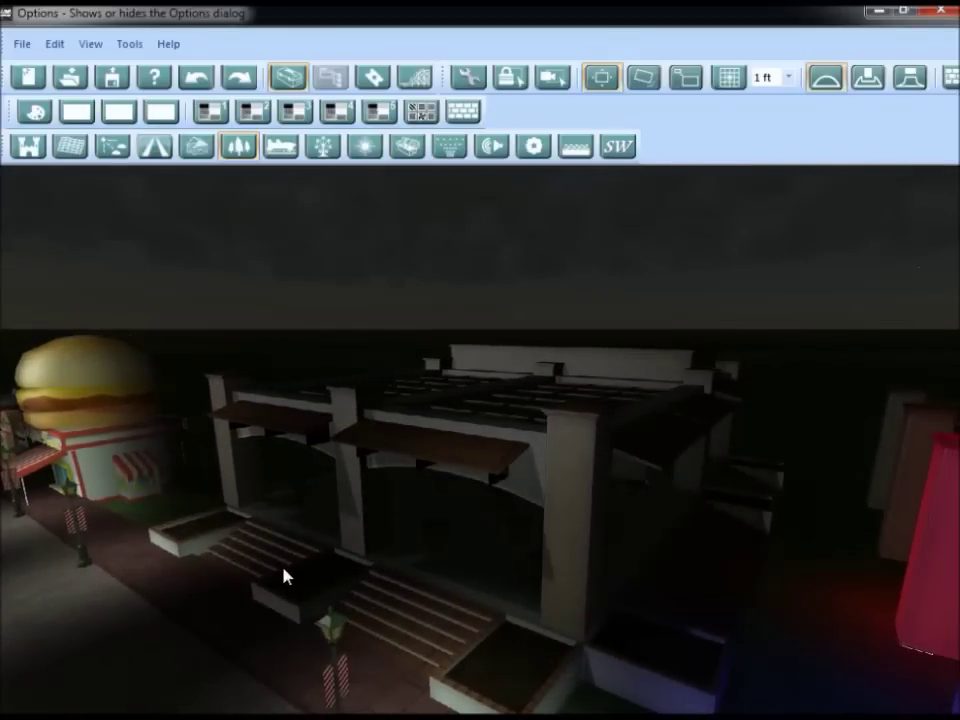
middle_drag(231, 507, 335, 495)
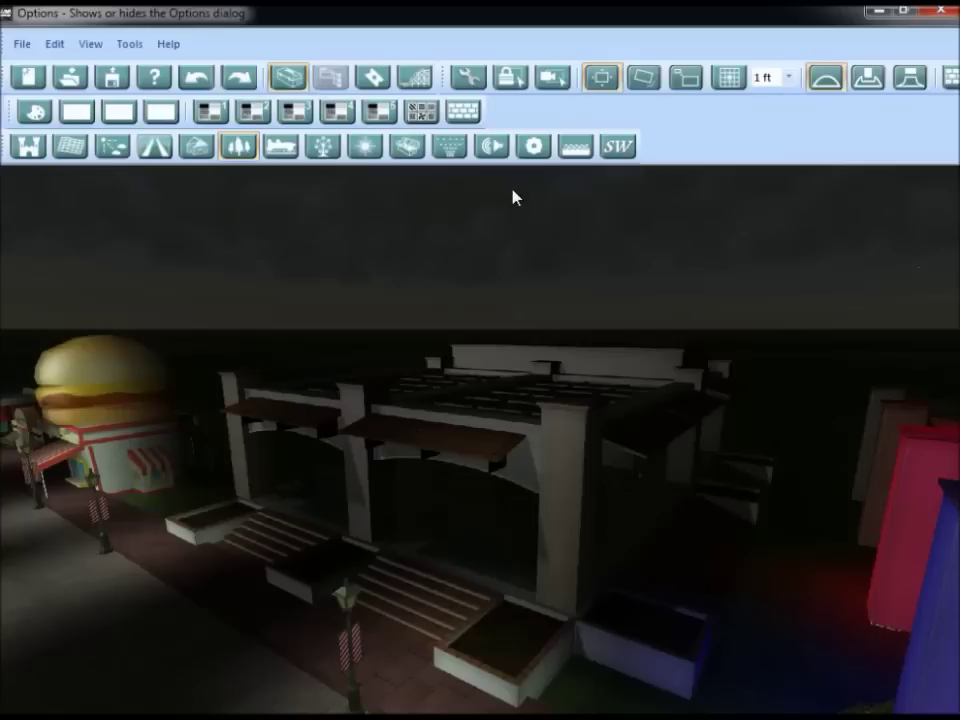
click(449, 147)
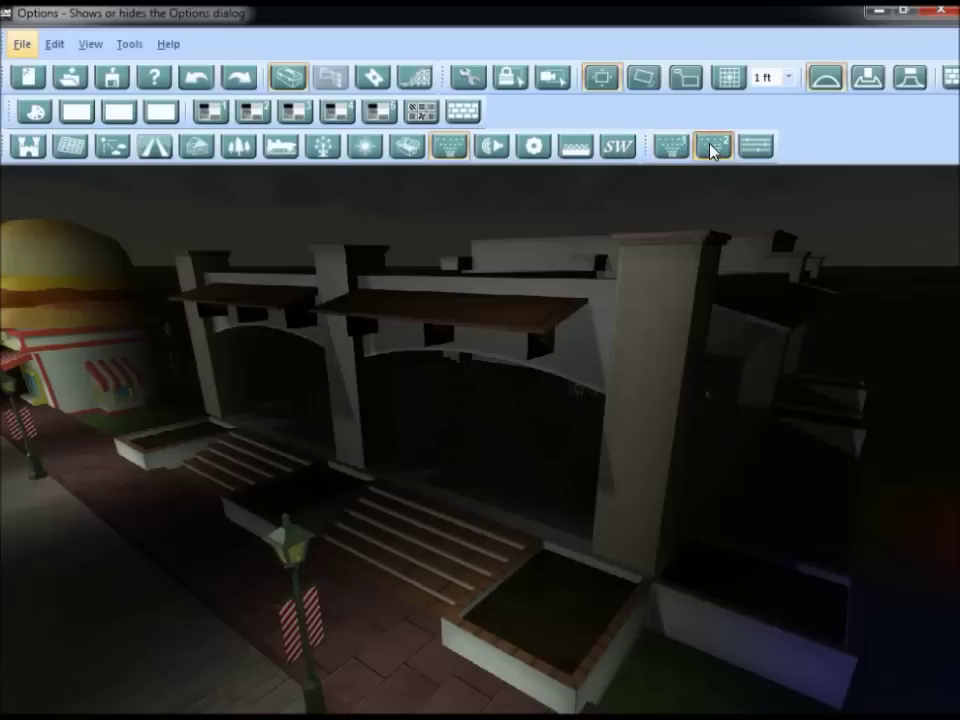
click(675, 150)
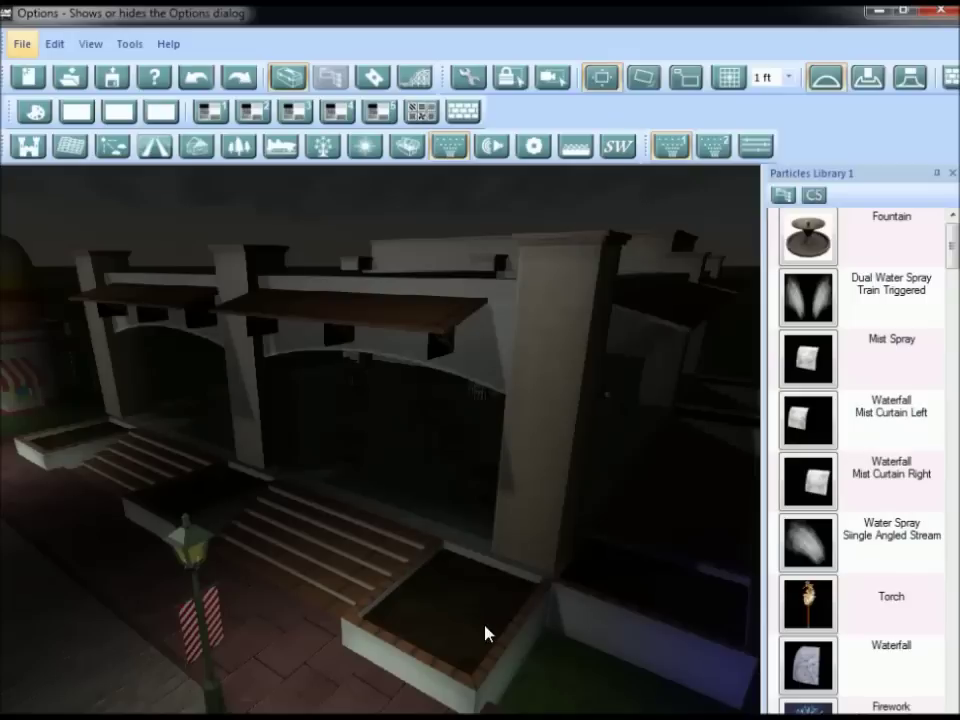
click(712, 147)
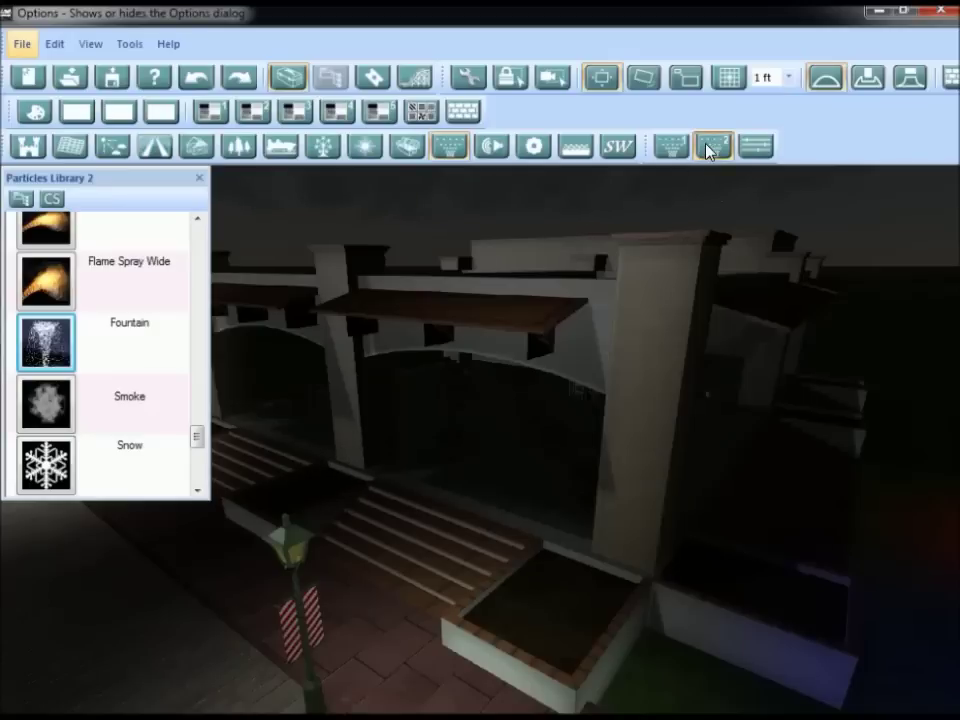
Step: Place a Fountain particle effect at the planter by the café's middle front pillar and open its emitter settings
middle_drag(703, 231, 300, 460)
mouse_move(198, 445)
mouse_down()
mouse_move(193, 281)
mouse_move(186, 399)
mouse_move(196, 466)
mouse_up()
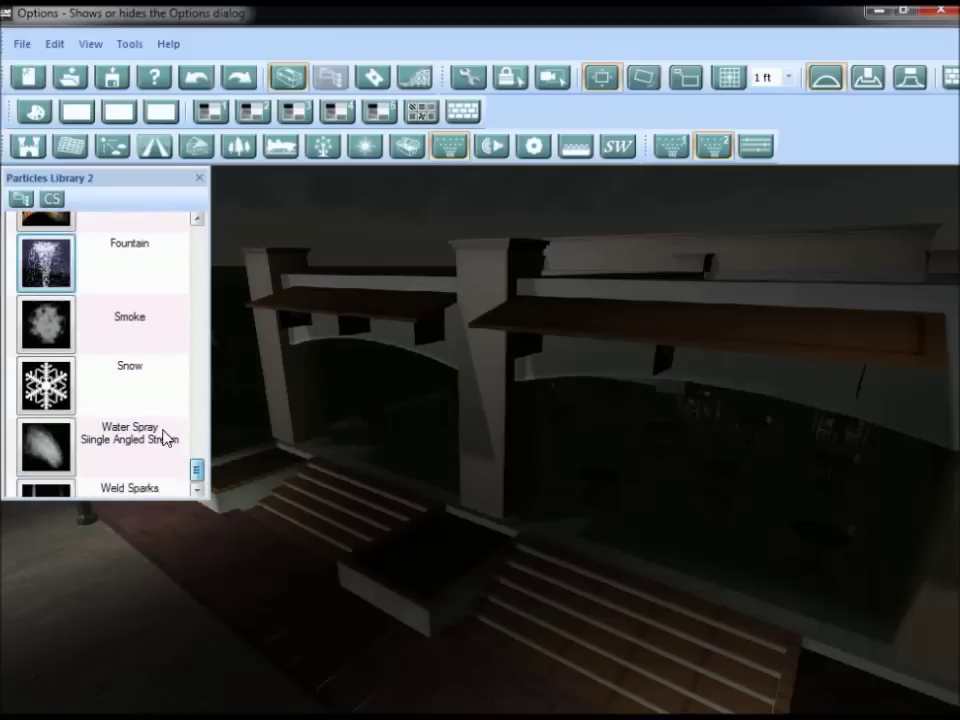
scroll(43, 283, up, 1)
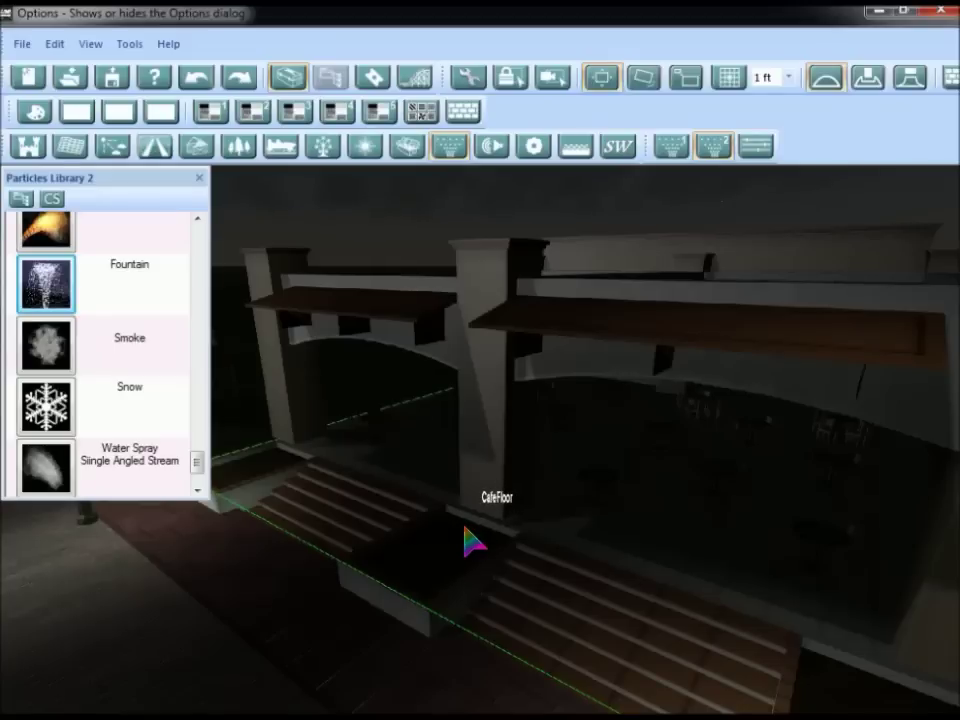
click(462, 535)
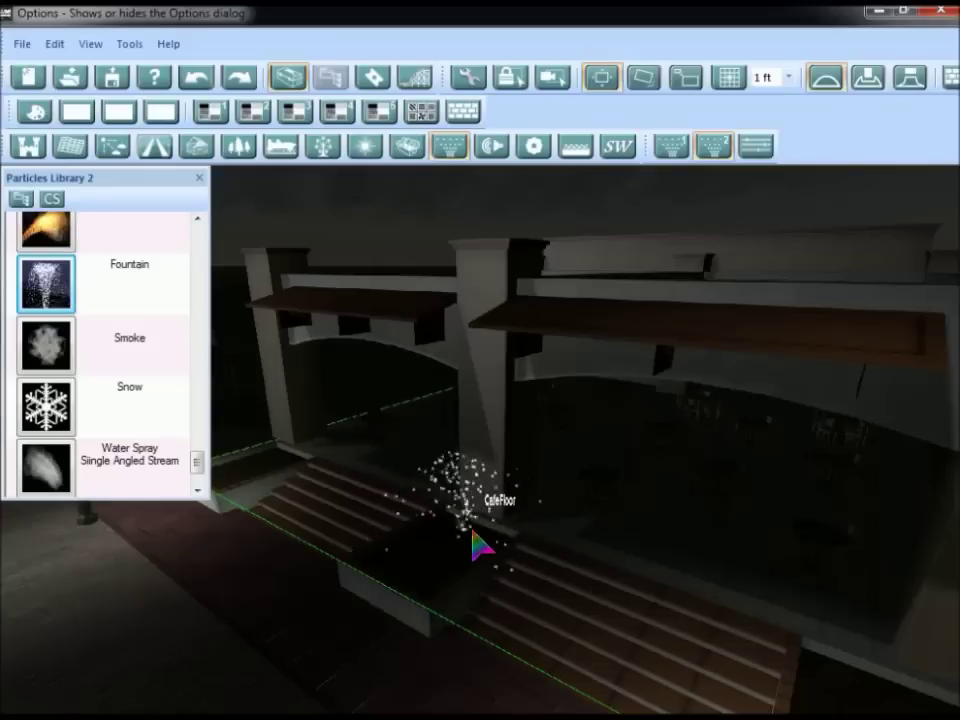
click(476, 540)
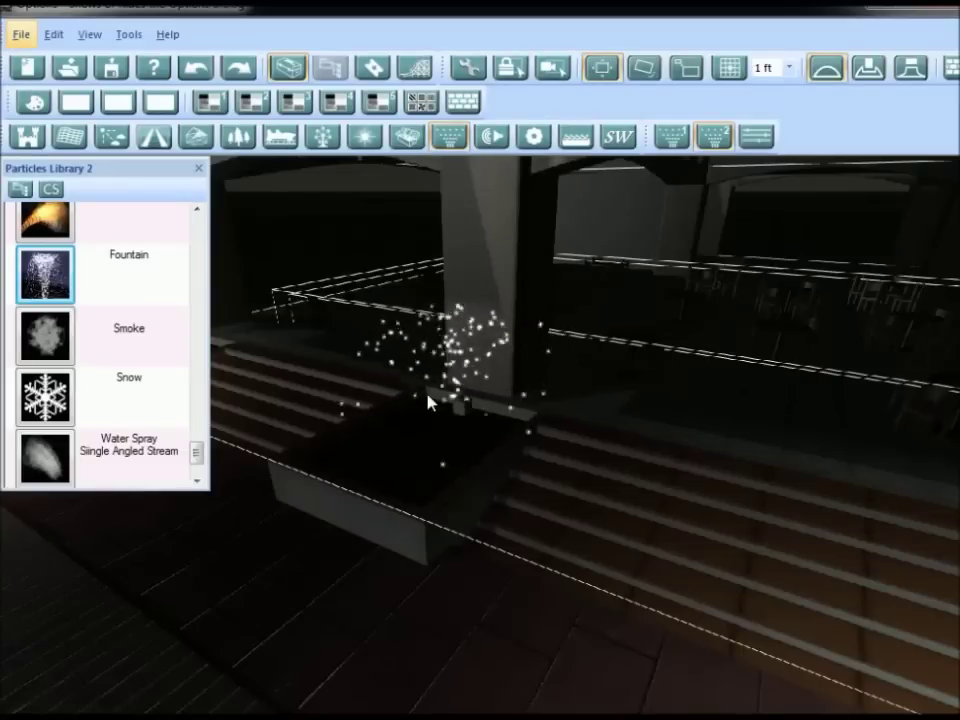
click(754, 137)
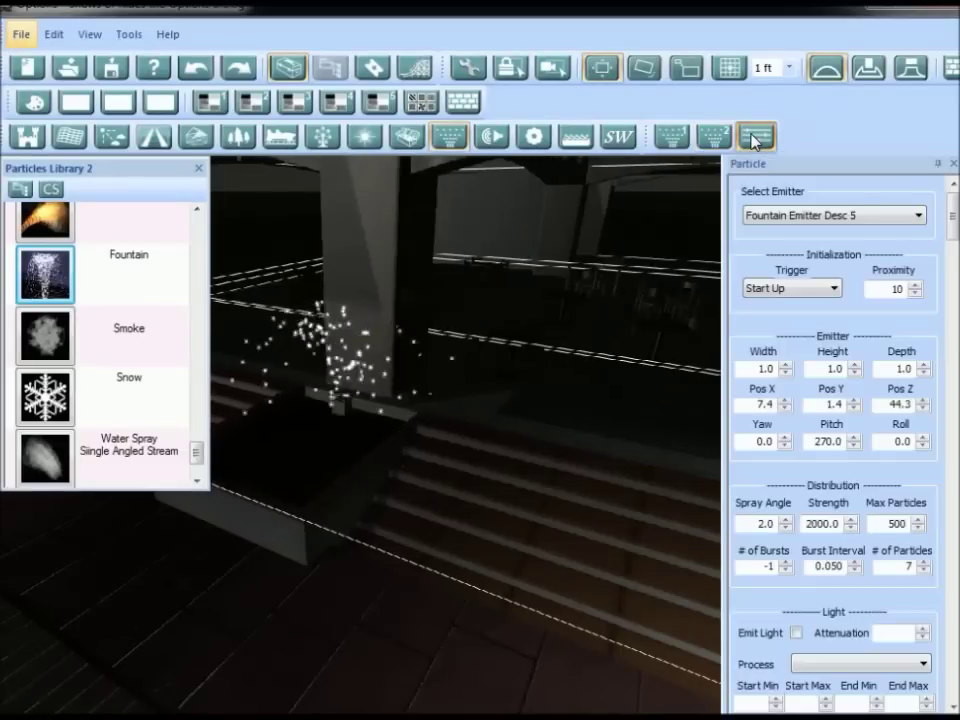
Step: Inspect the fountain's emitter list and trigger options, keeping Fountain Emitter Desc 5 and the Start Up trigger
scroll(407, 453, up, 3)
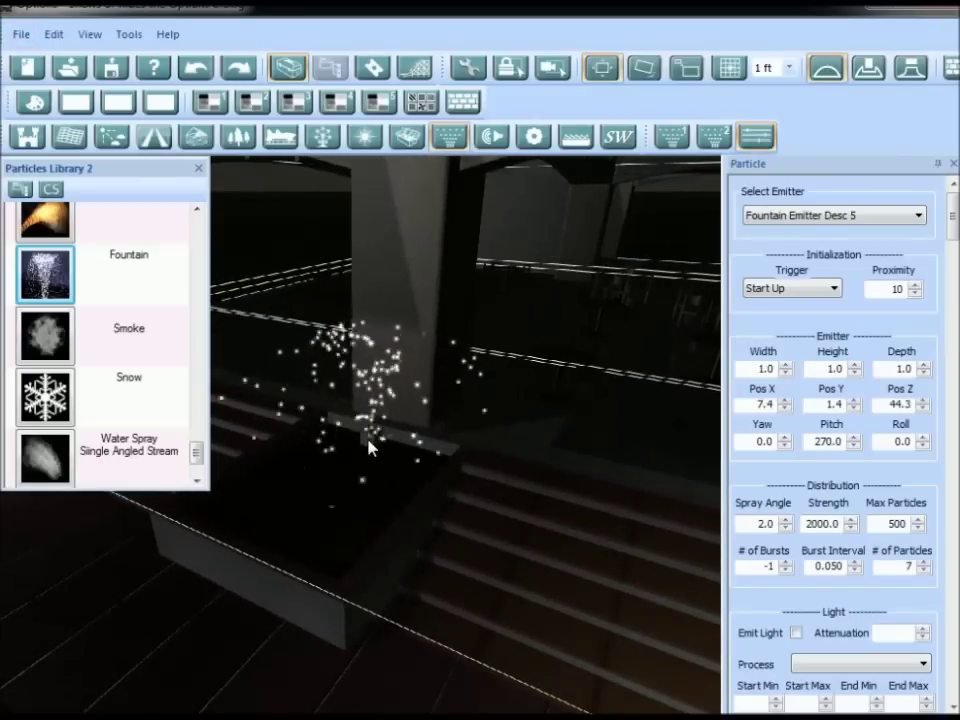
scroll(366, 455, up, 3)
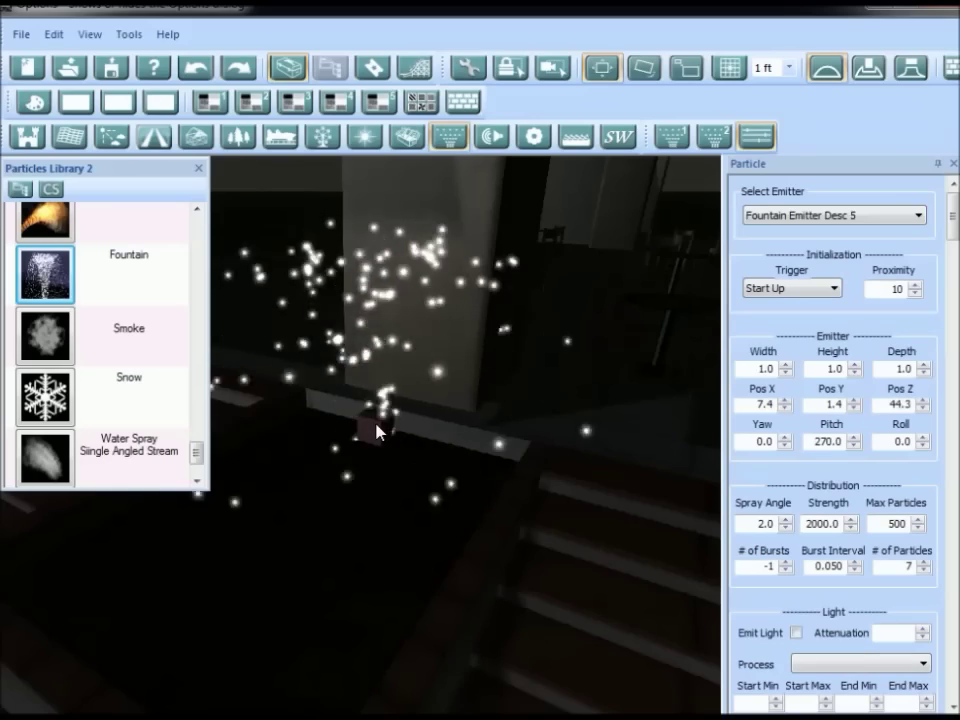
scroll(376, 427, down, 3)
click(789, 216)
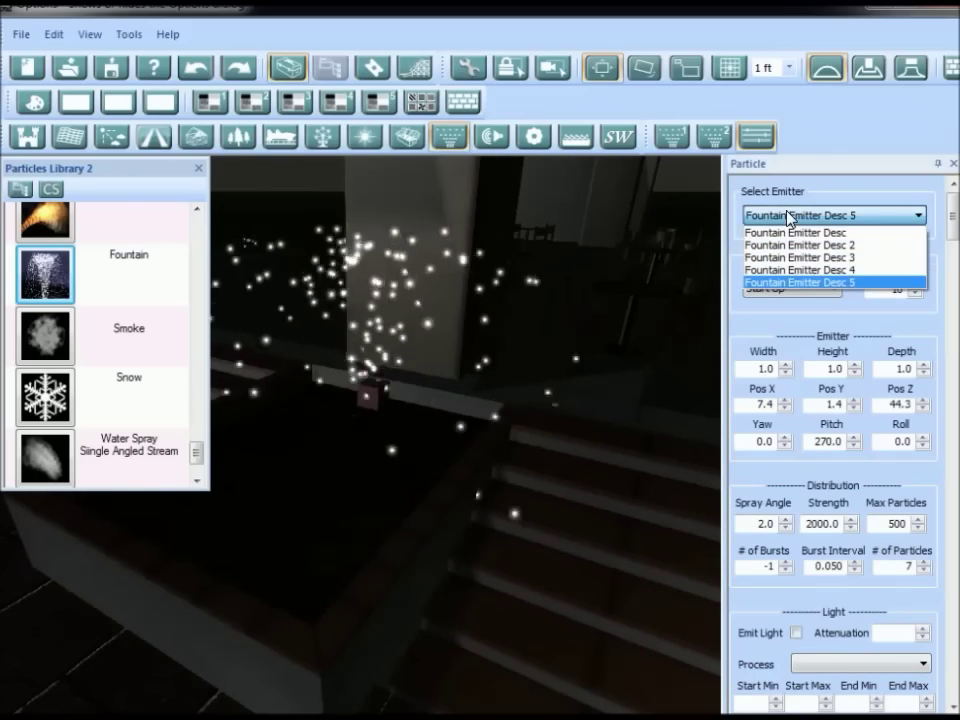
click(799, 283)
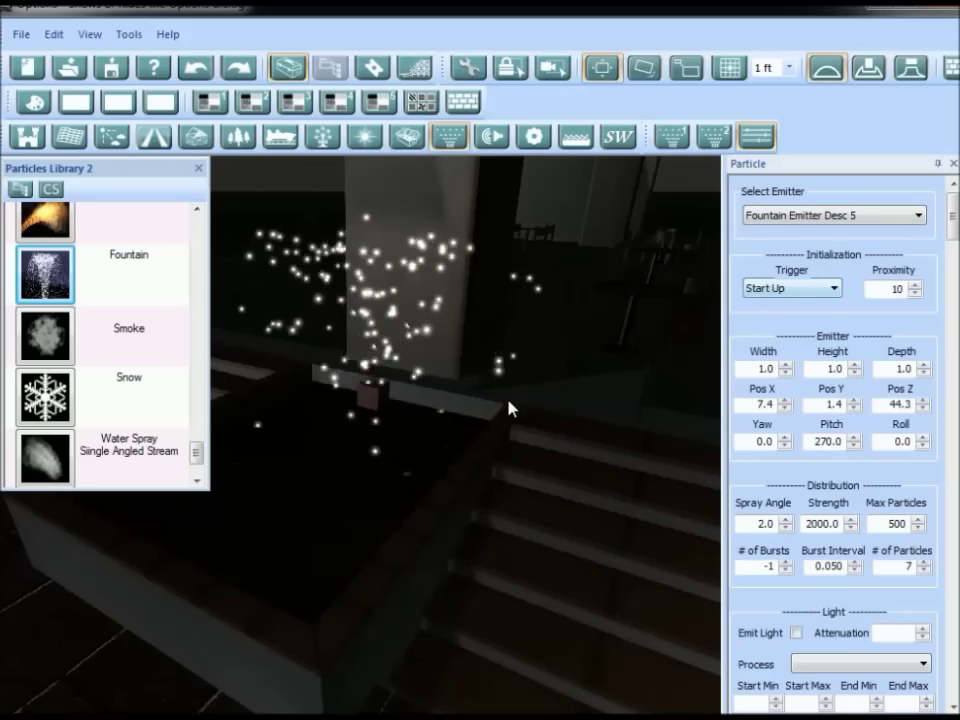
click(786, 291)
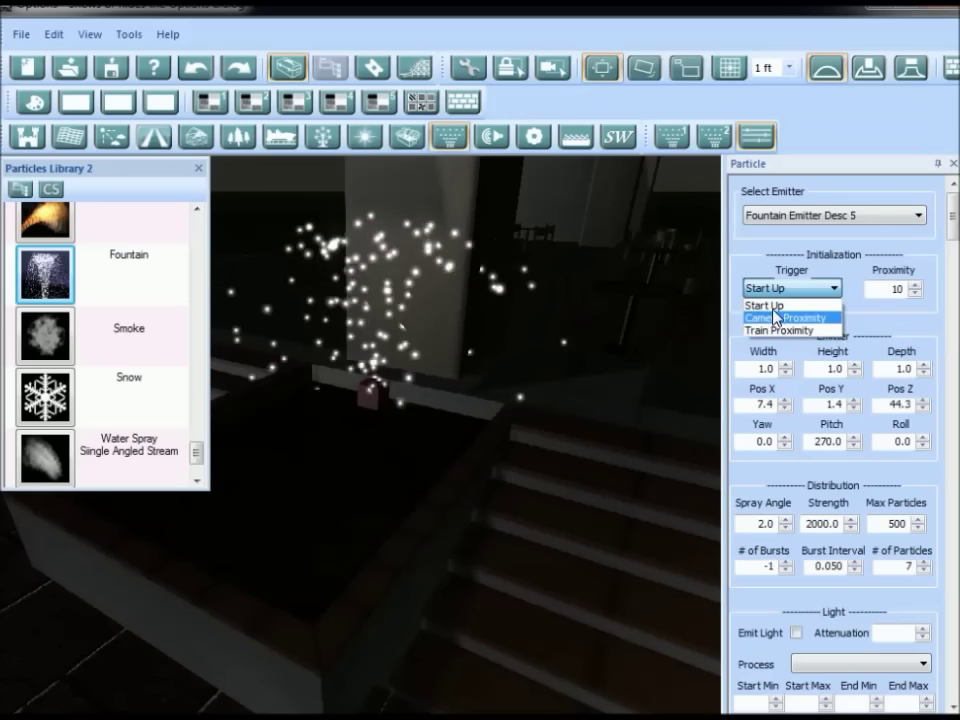
click(848, 259)
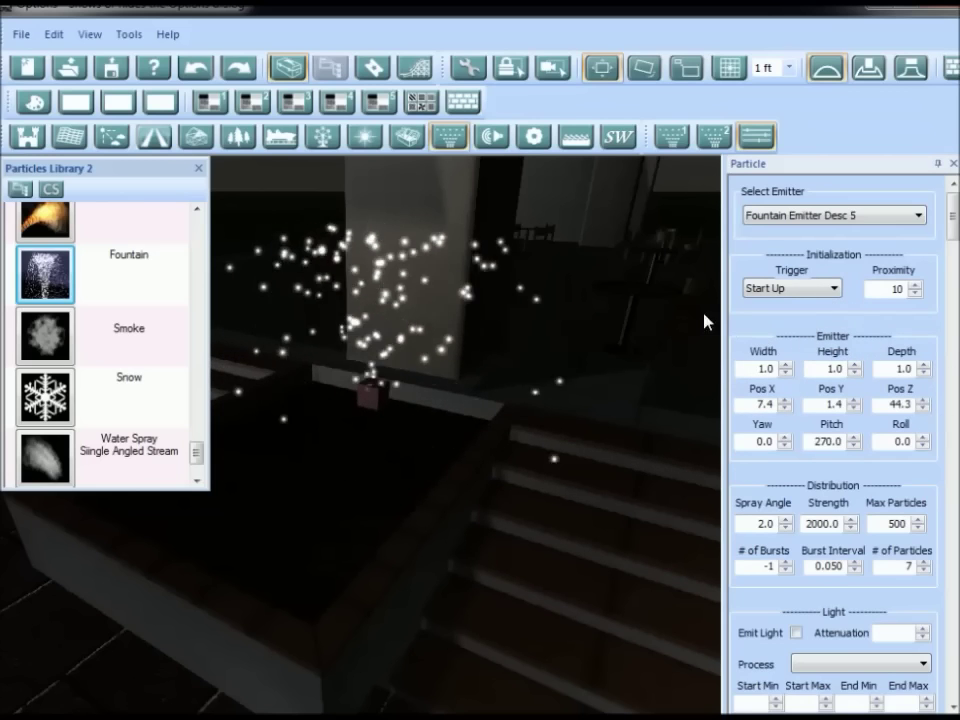
Step: Look up where the Particle Effects guide is found in the program's documentation, then return to the emitter settings
click(167, 36)
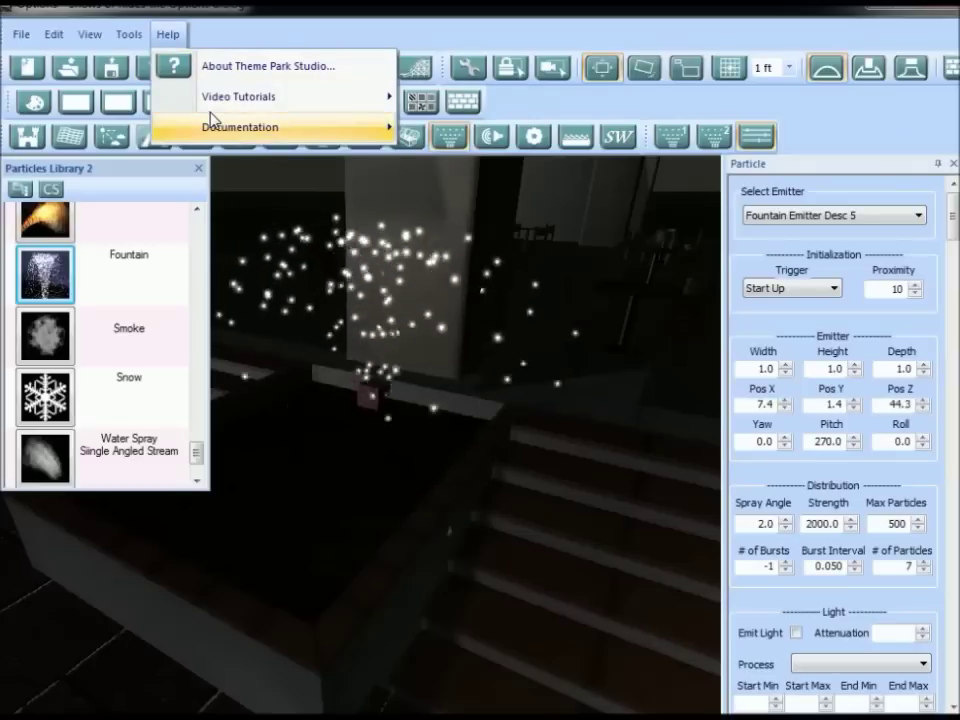
mouse_move(208, 124)
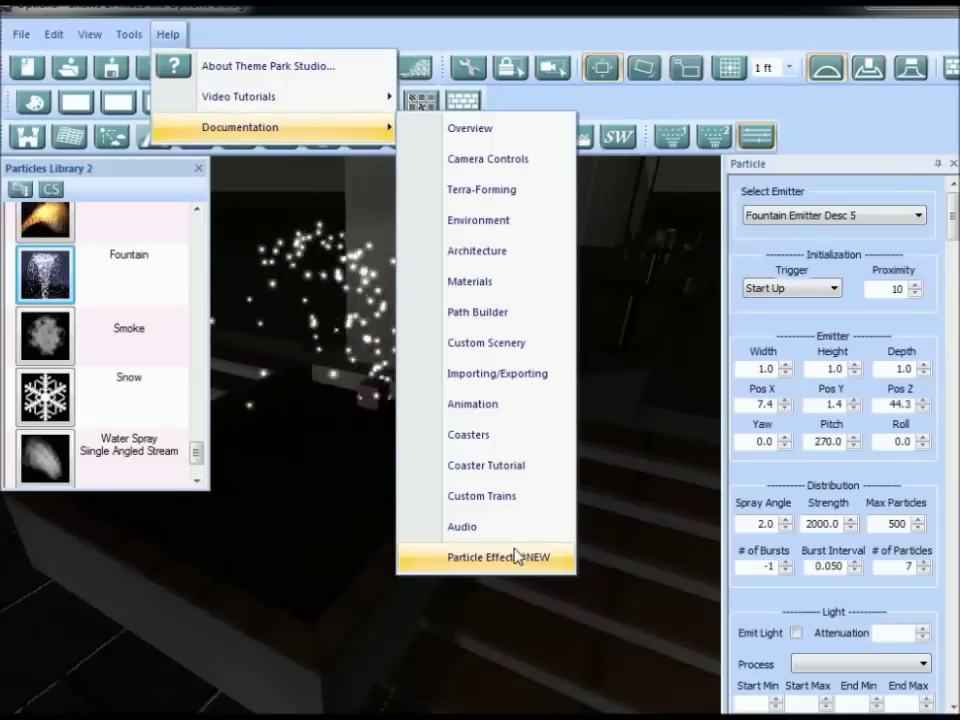
click(782, 497)
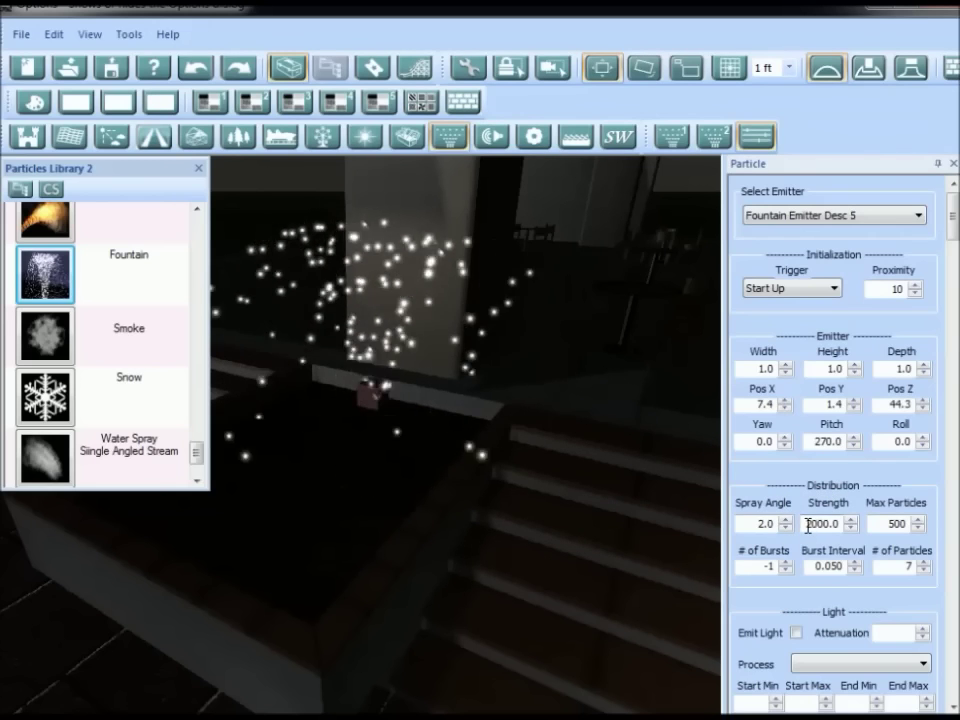
Step: Set the strength of Fountain Emitter Desc 5 to 3000 and view the taller spray at the planter
drag(806, 524, 851, 523)
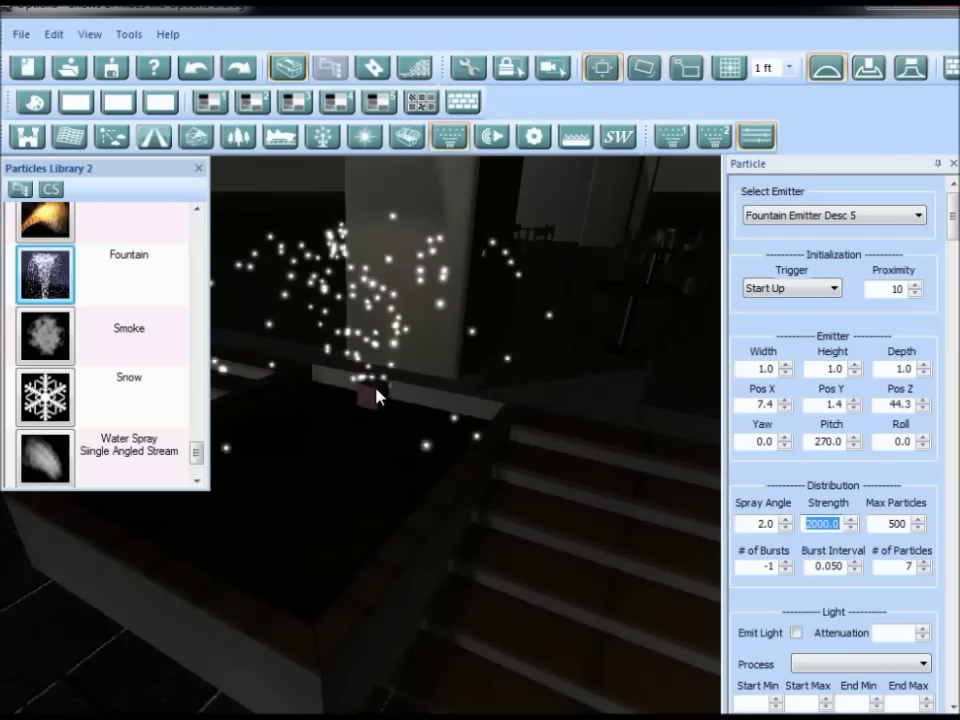
text(3000)
click(893, 523)
scroll(454, 467, down, 5)
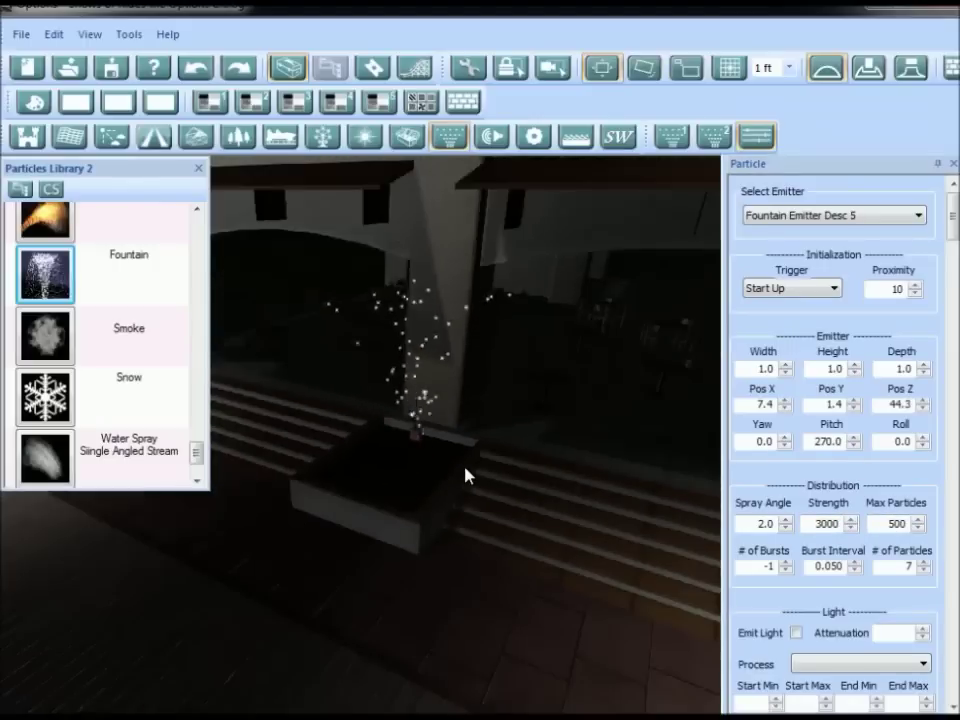
scroll(449, 512, up, 3)
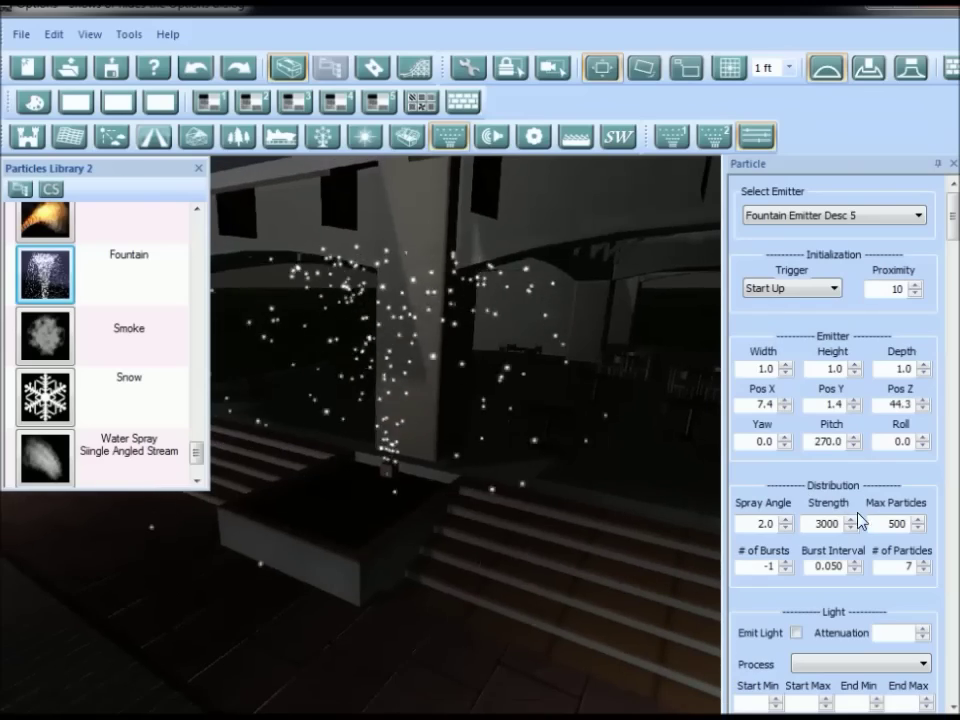
Step: Reduce the fountain emitter to 10 max particles with 1 particle per burst
drag(868, 522, 943, 518)
text(10)
click(889, 568)
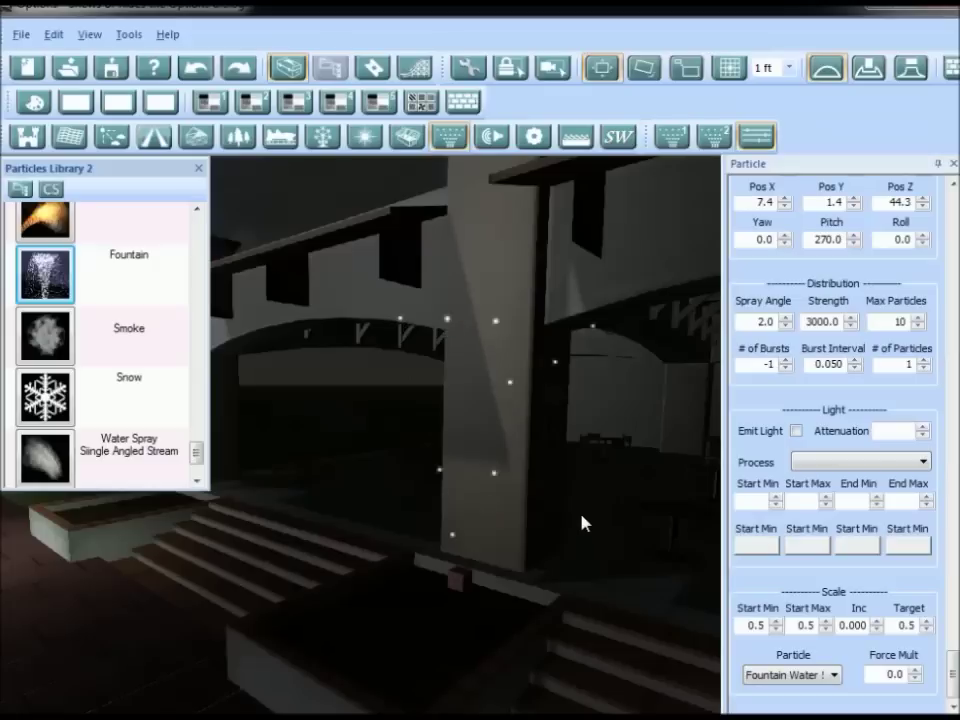
key(alt)
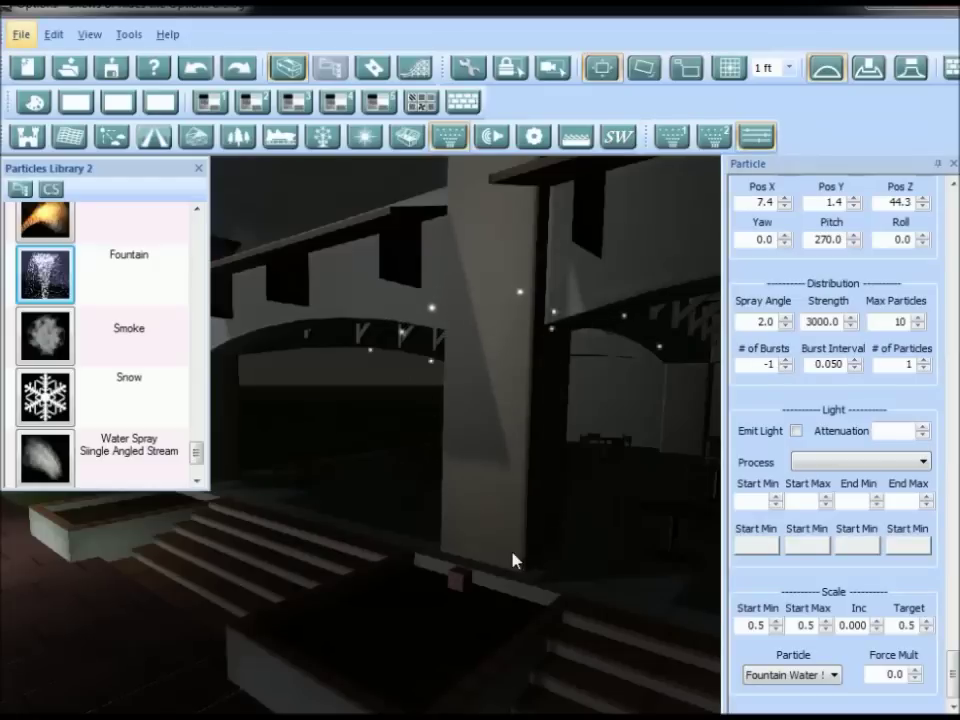
Step: Make the fountain's particles emit light and view the glow on the café front
click(797, 433)
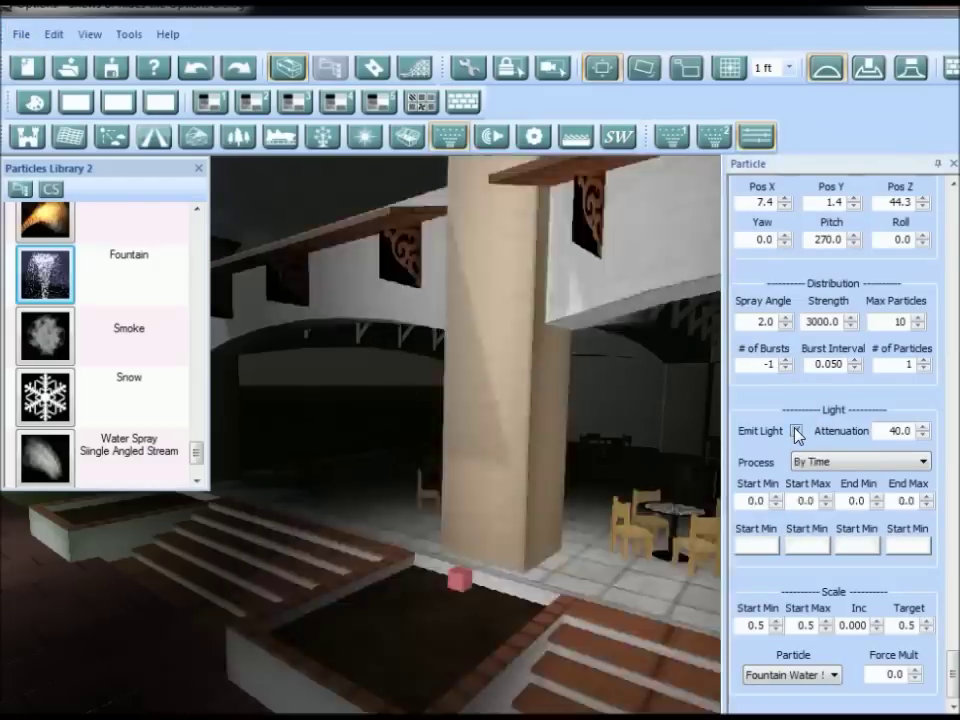
scroll(548, 521, down, 6)
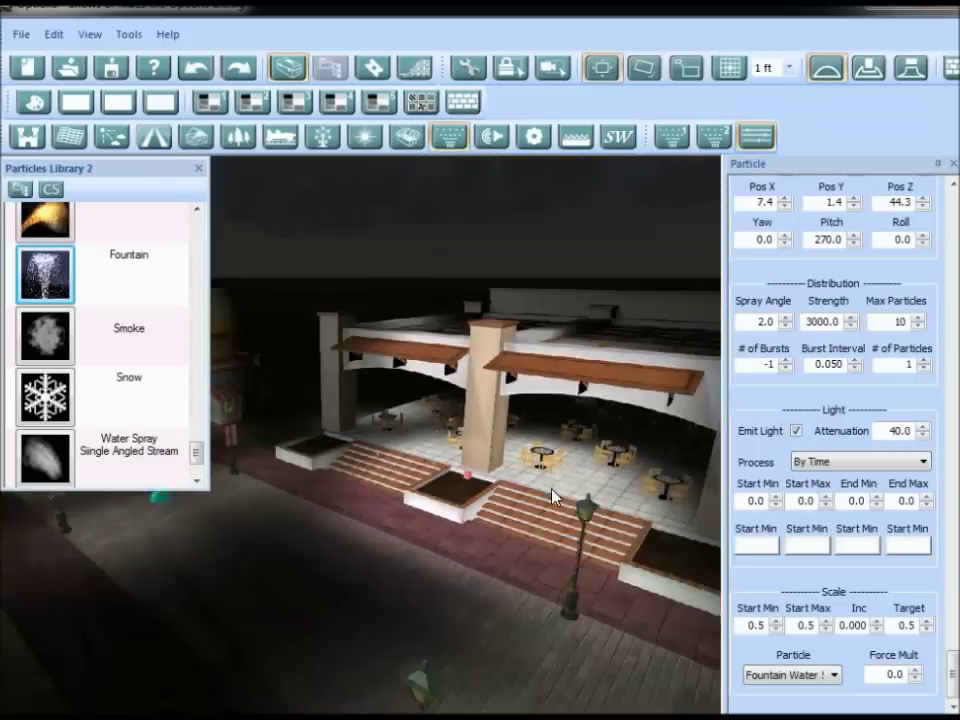
scroll(536, 542, up, 4)
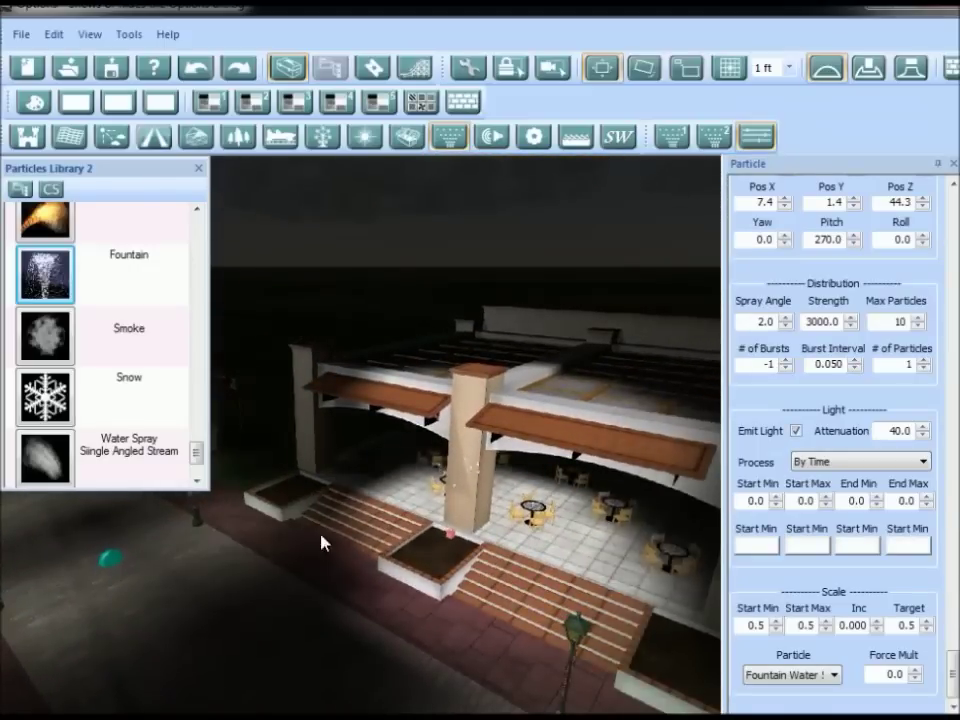
scroll(361, 538, down, 1)
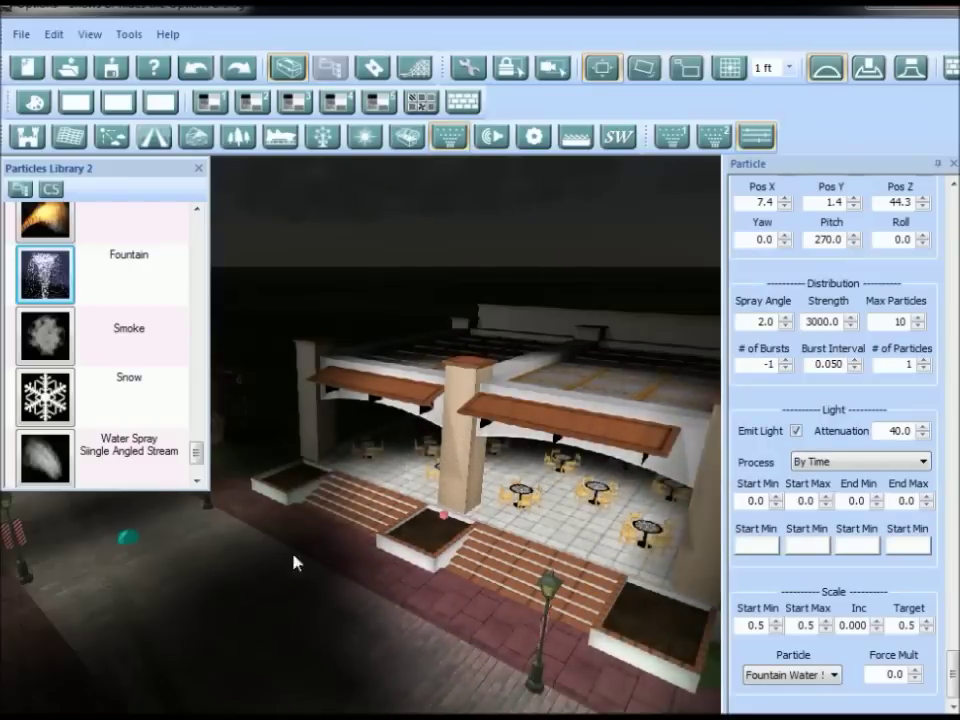
right_drag(453, 499, 447, 412)
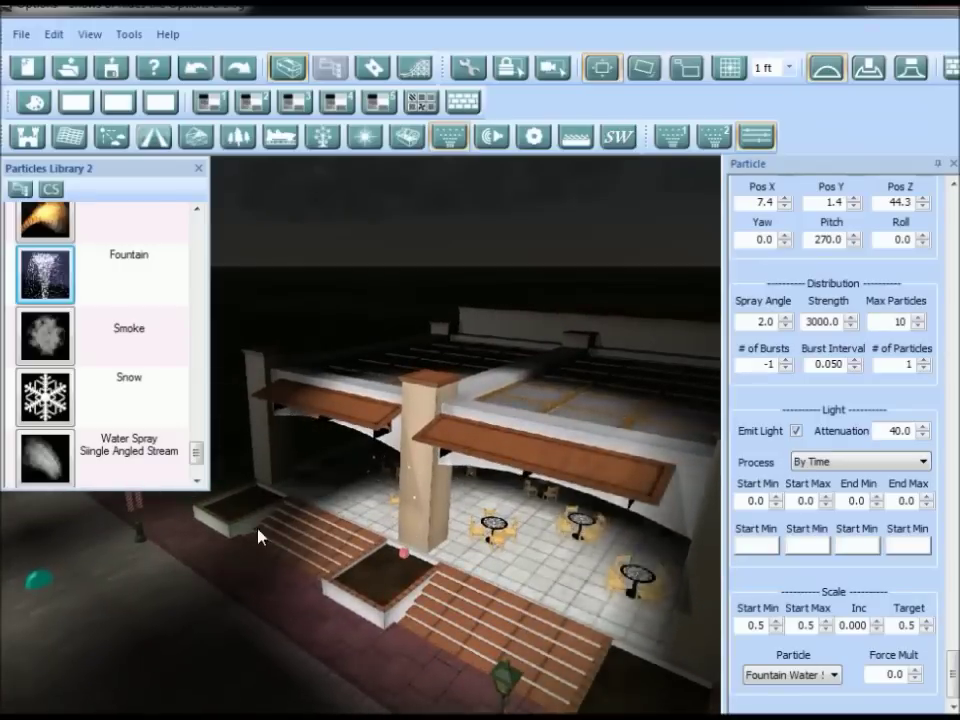
right_drag(262, 490, 331, 524)
drag(333, 530, 493, 588)
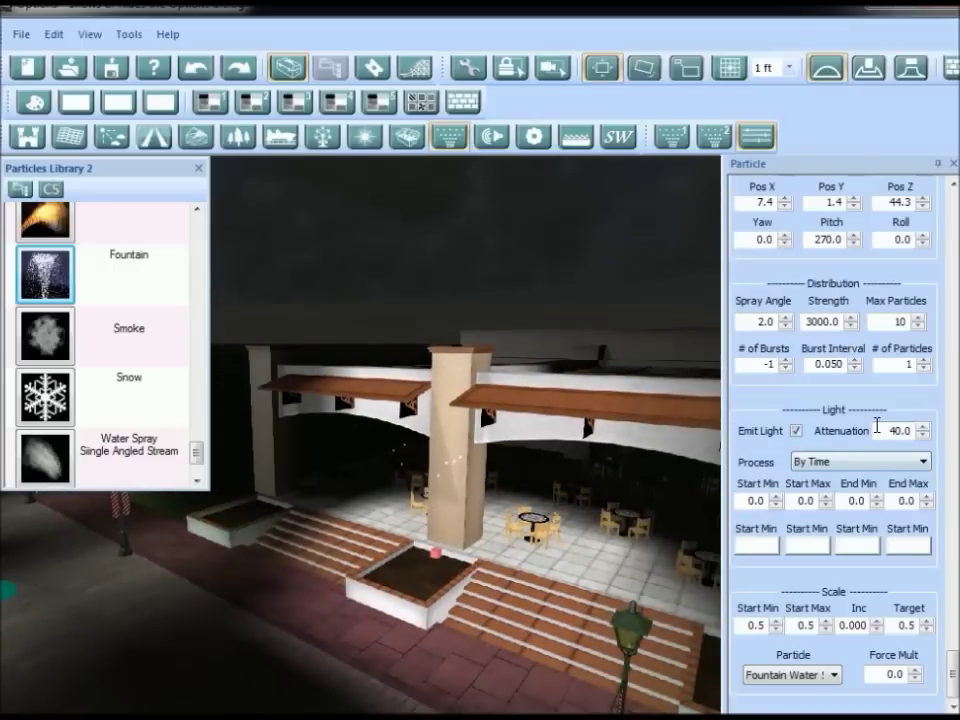
Step: Try a light attenuation of 80 for the fountain particles and view the café from farther away
click(877, 430)
double_click(877, 430)
text(80)
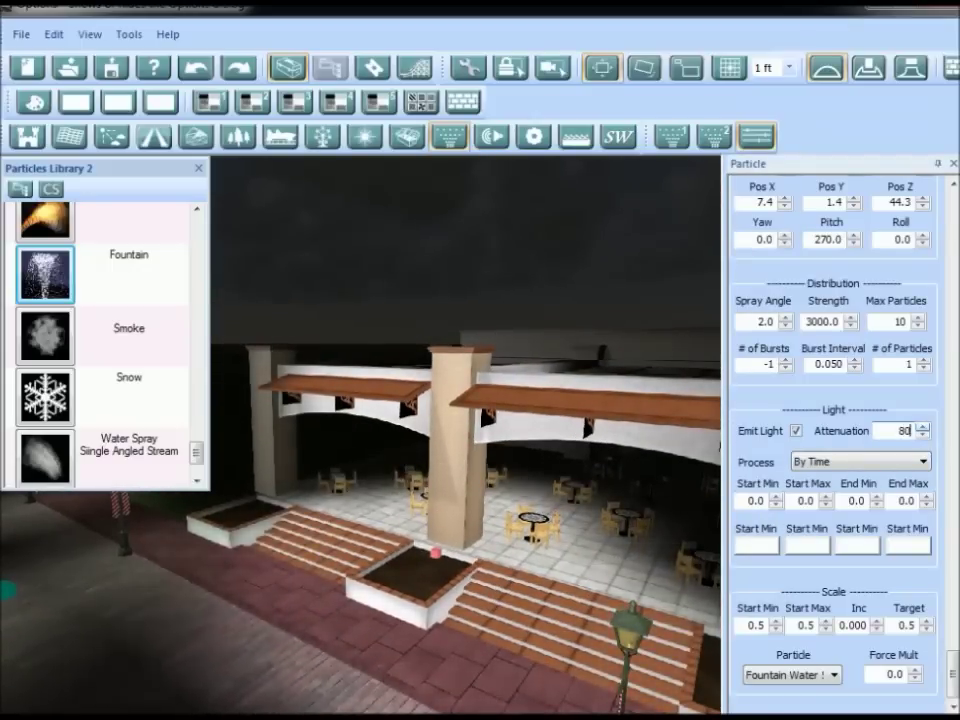
click(885, 364)
text(s)
drag(545, 579, 478, 565)
key(s)
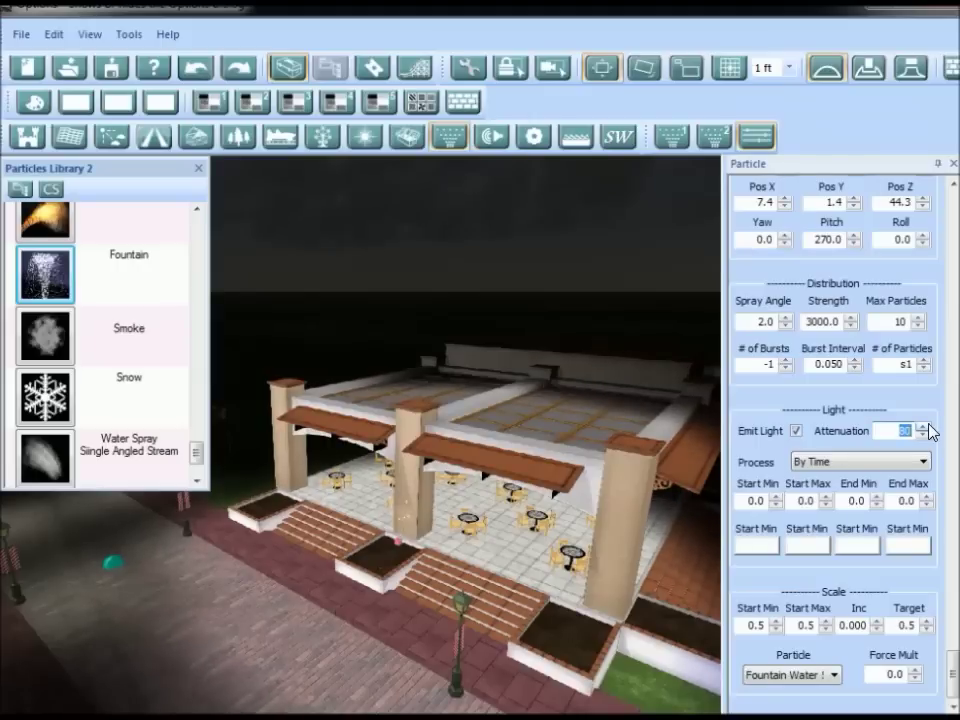
Step: Set the light attenuation to 15 and the By Time process to start between 1 and 2 and end between 3 and 4
click(899, 367)
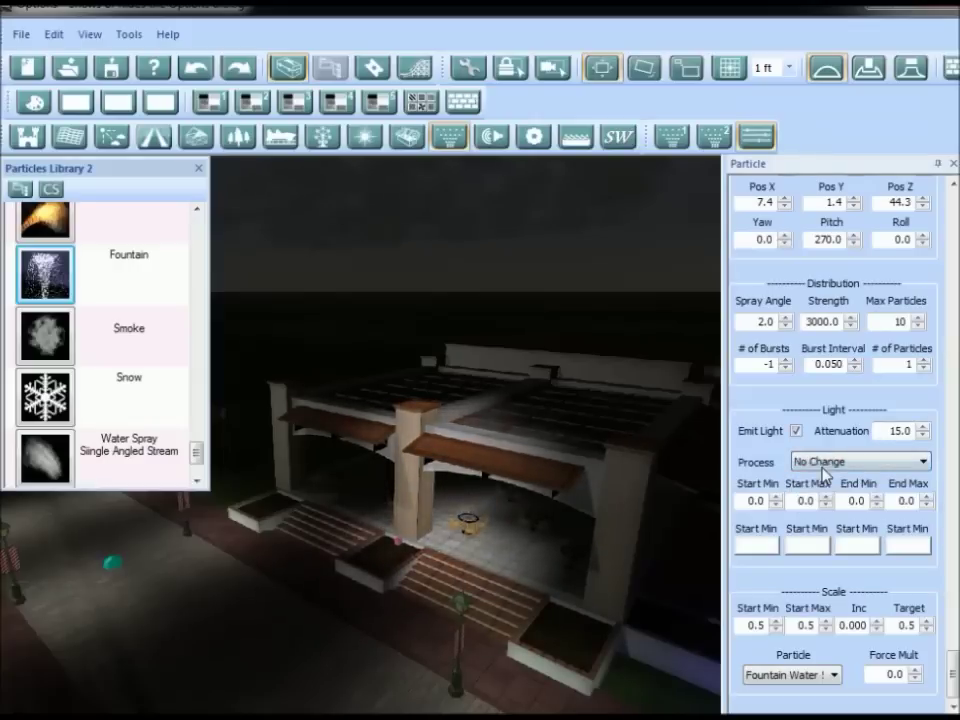
click(825, 463)
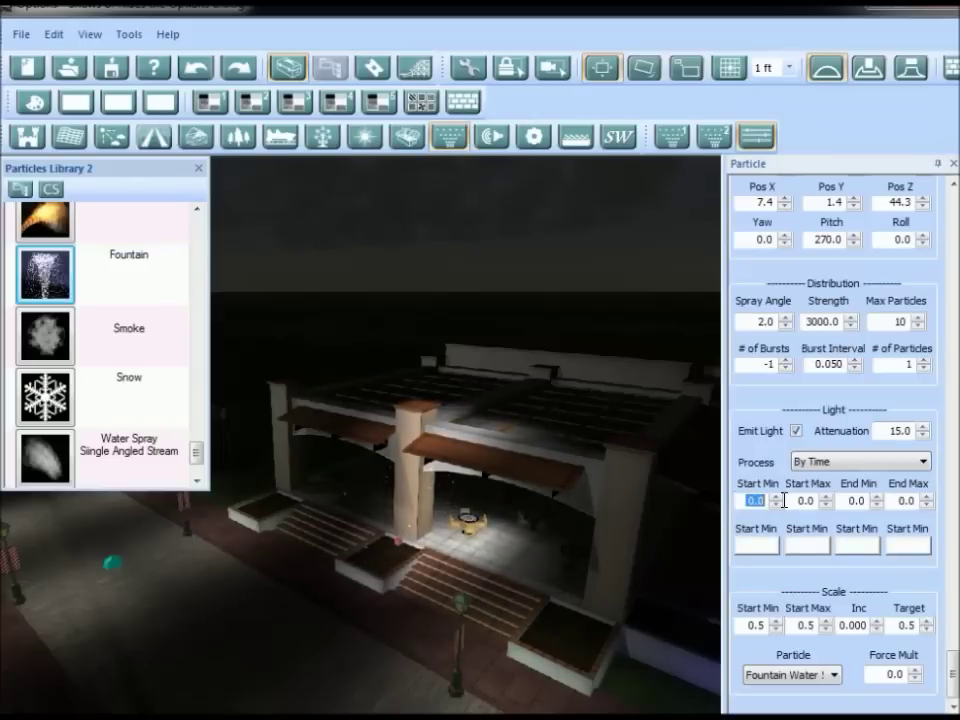
text(2)
key(Tab)
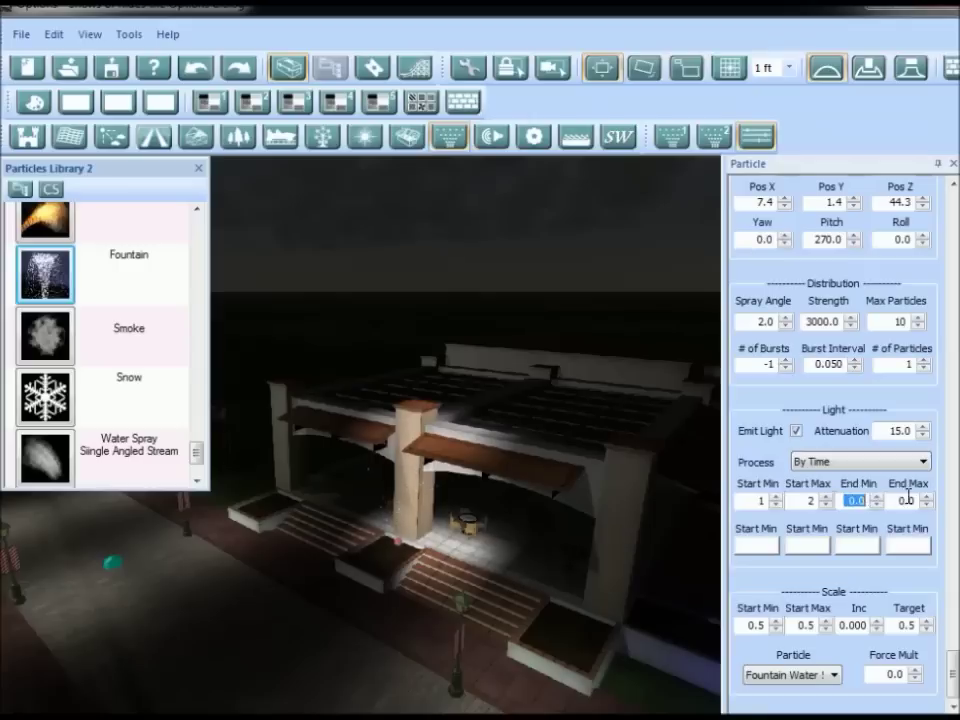
text(4)
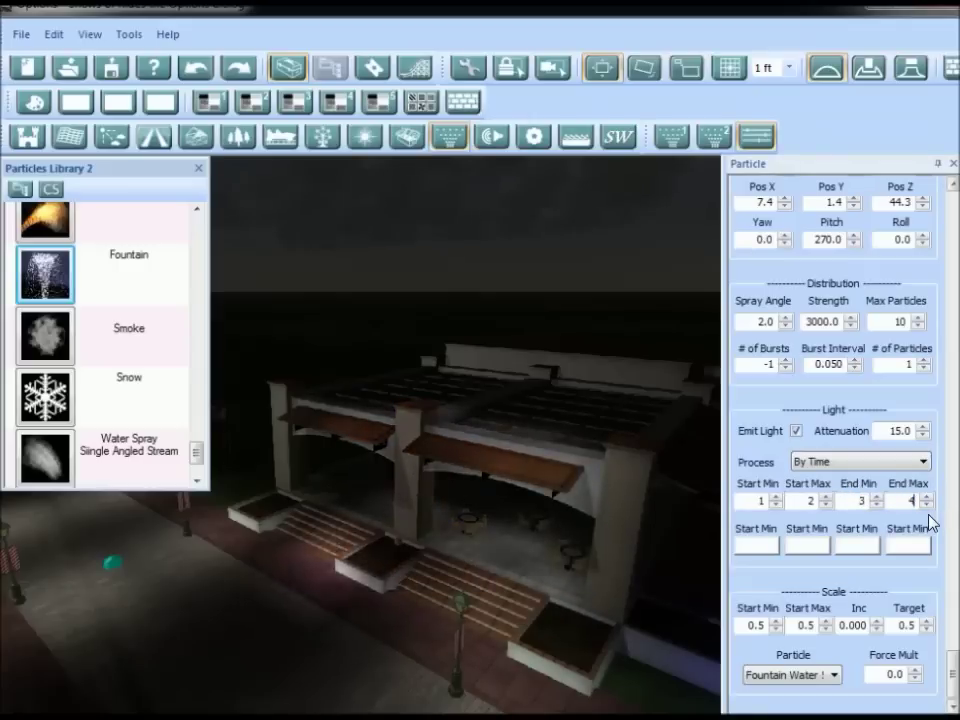
Step: Set the four color swatches of the fountain's light to red, yellow, green and blue, in that order
scroll(422, 557, up, 2)
middle_drag(422, 551, 443, 573)
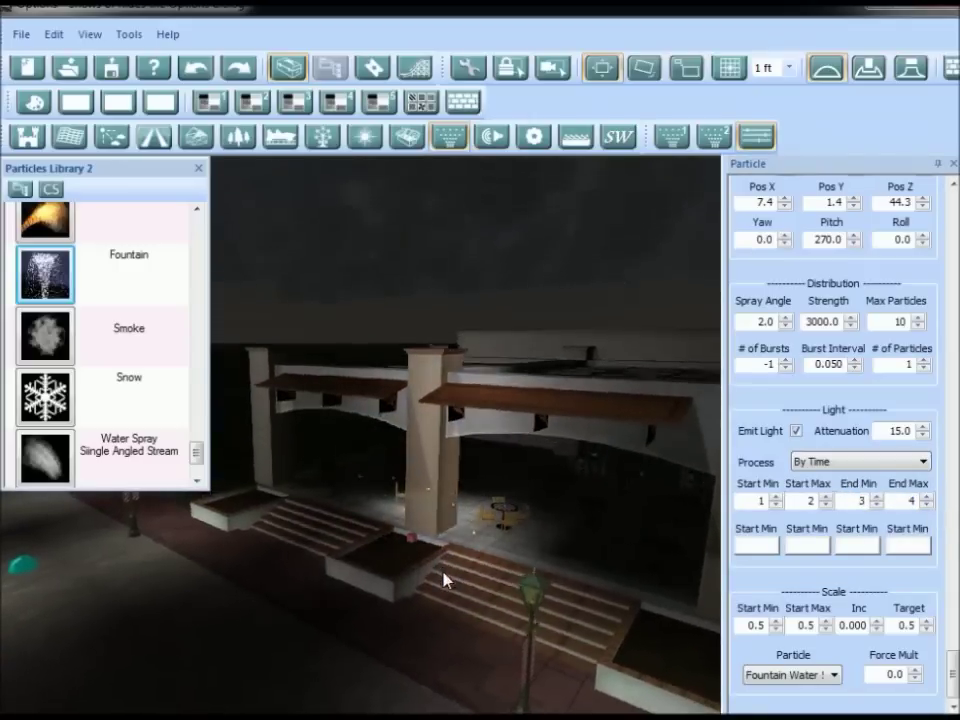
click(755, 546)
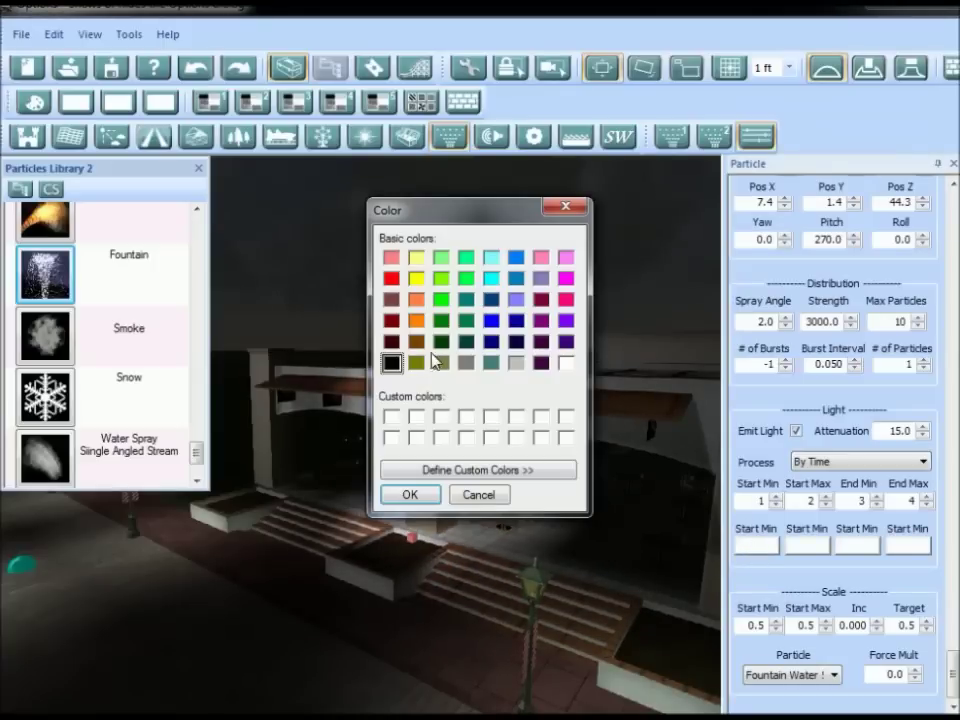
click(410, 494)
click(810, 548)
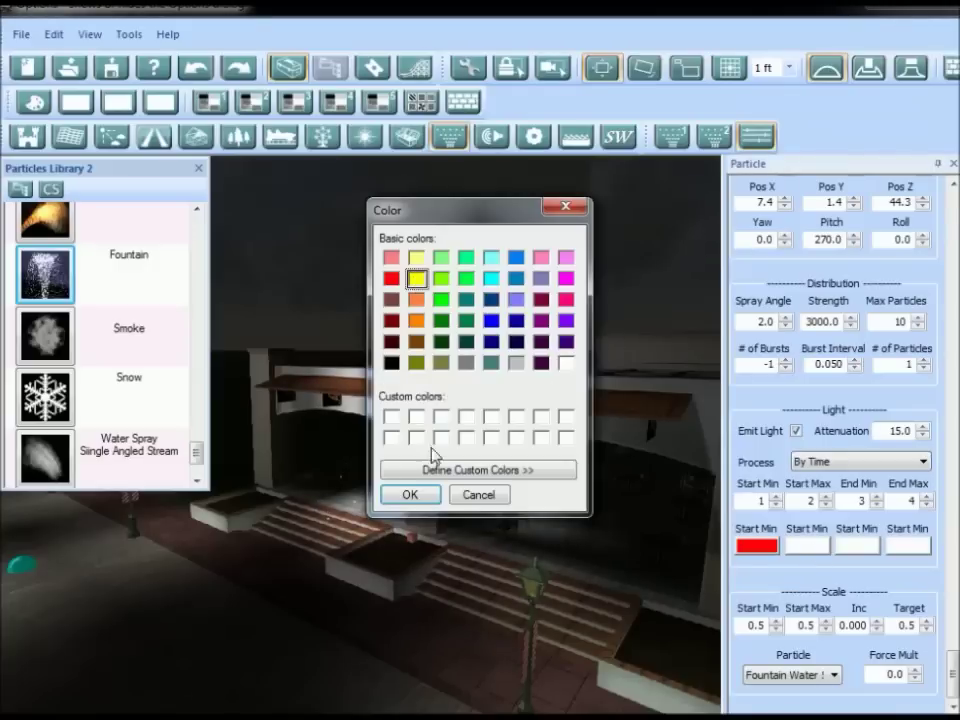
click(410, 494)
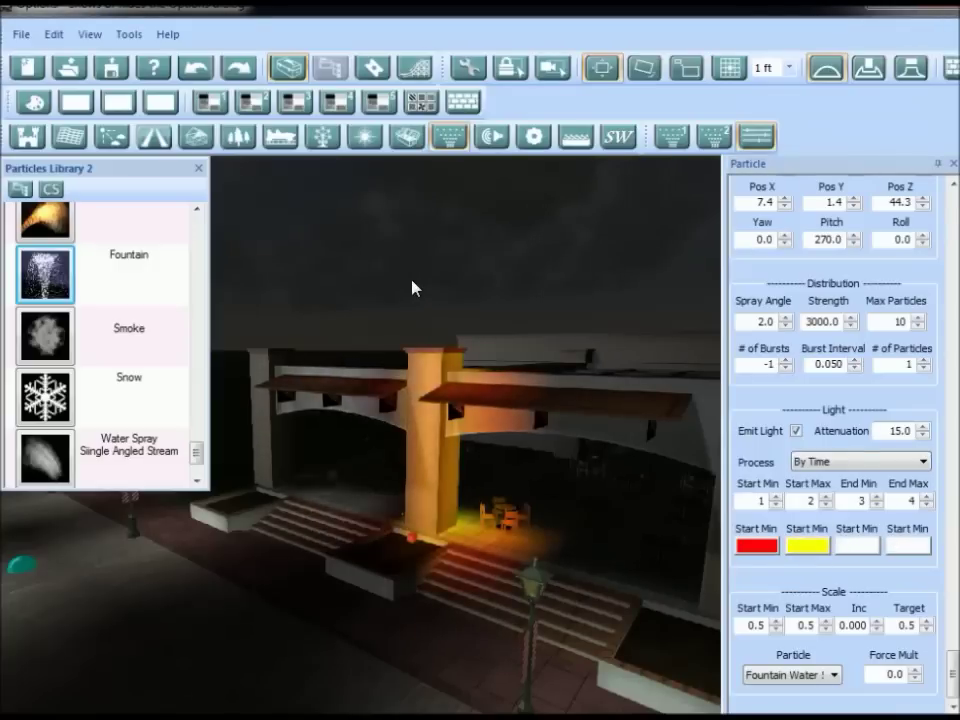
click(857, 546)
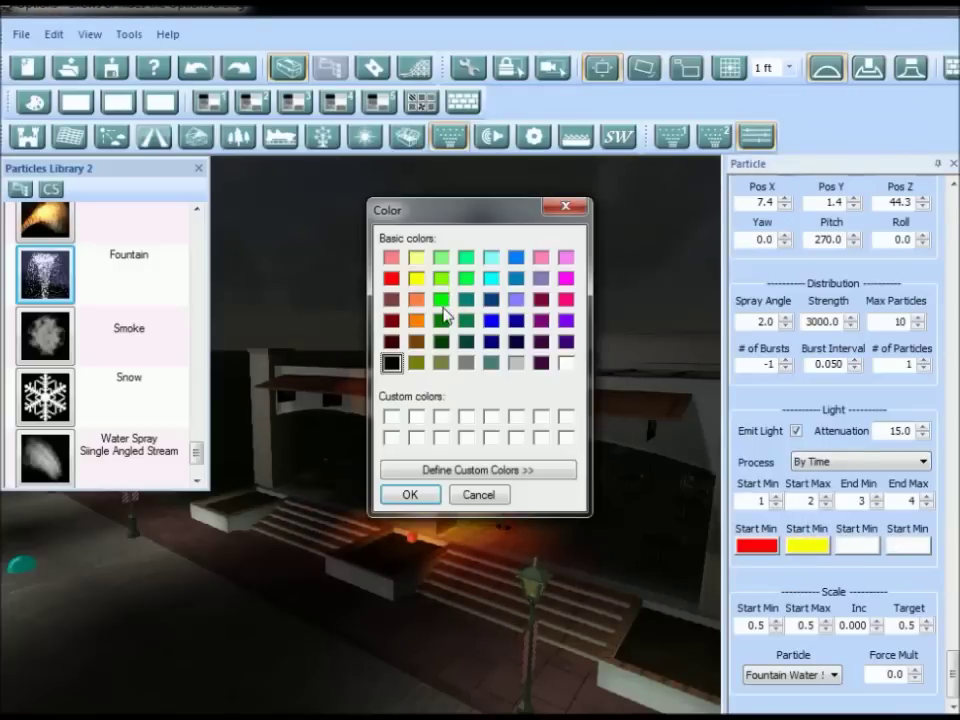
click(414, 502)
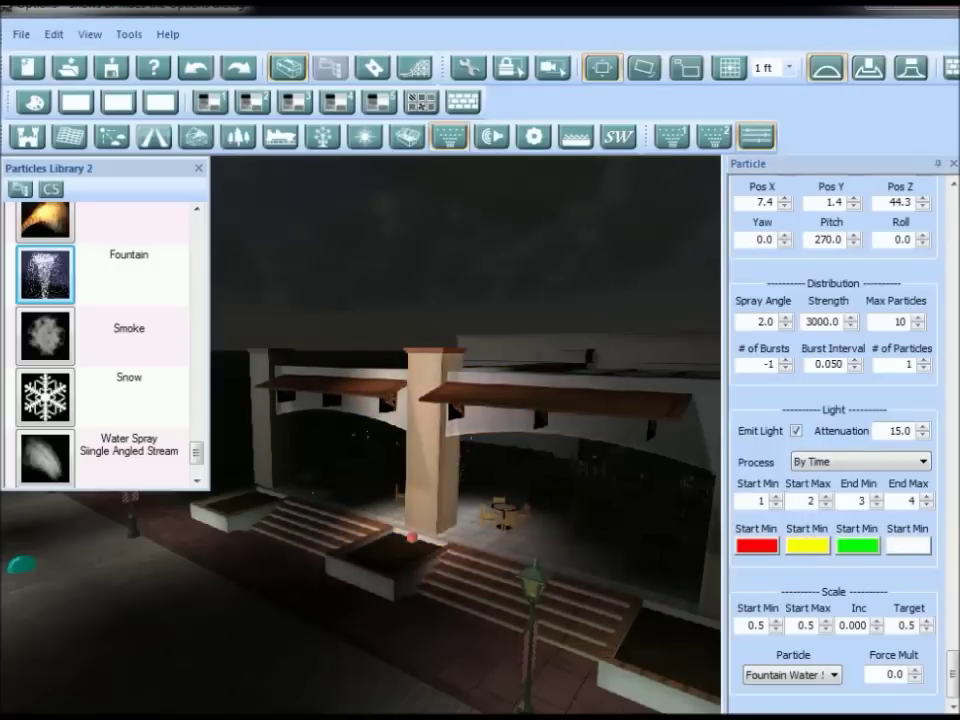
click(912, 546)
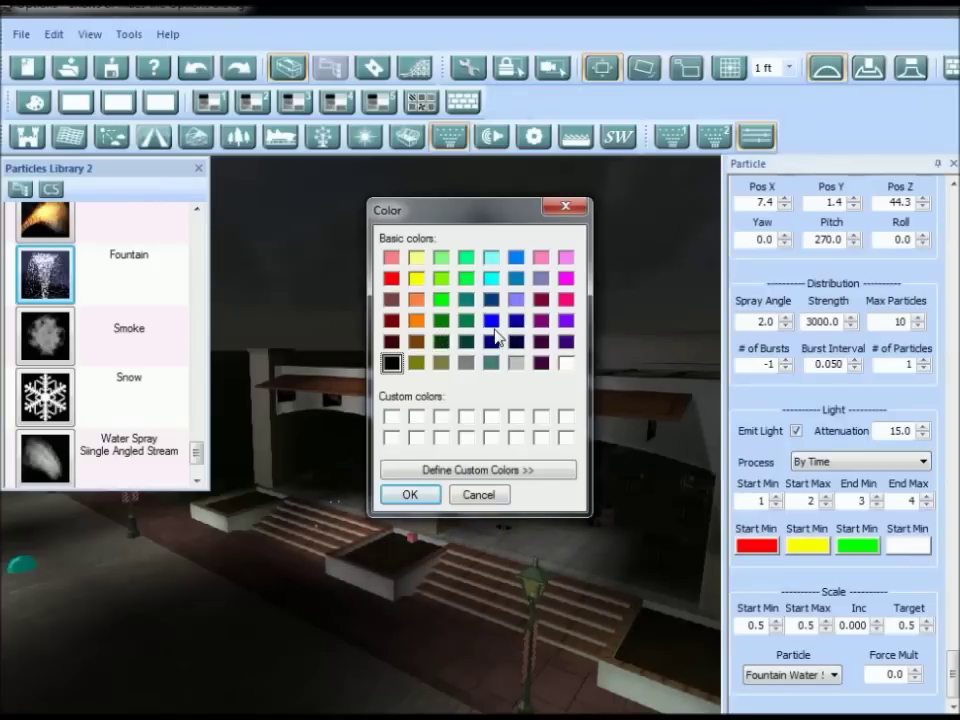
click(409, 497)
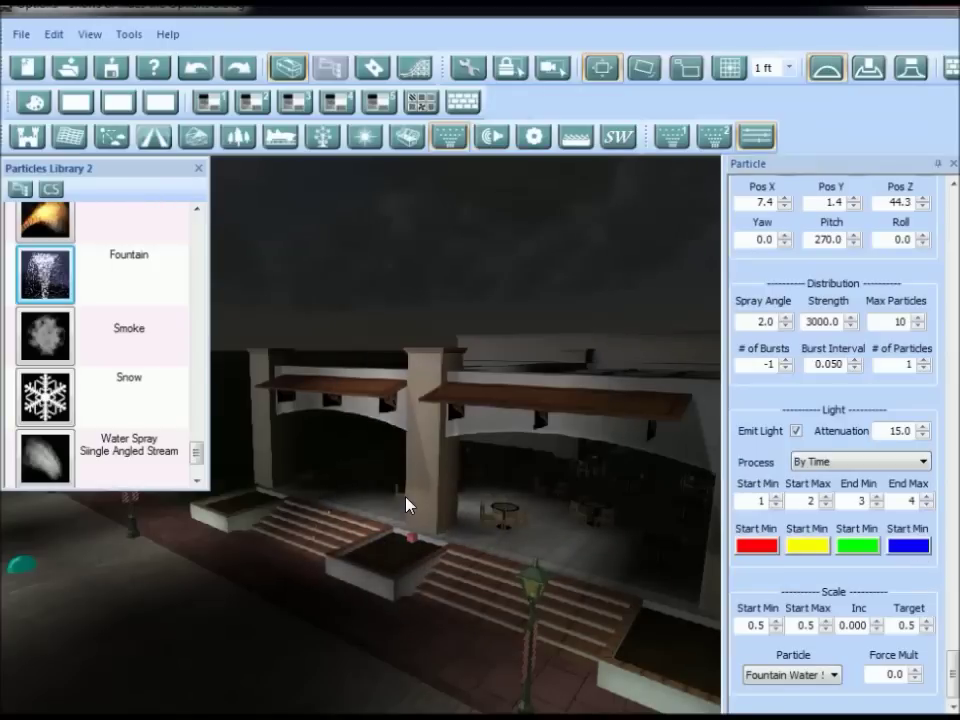
scroll(406, 591, up, 10)
middle_drag(484, 531, 345, 593)
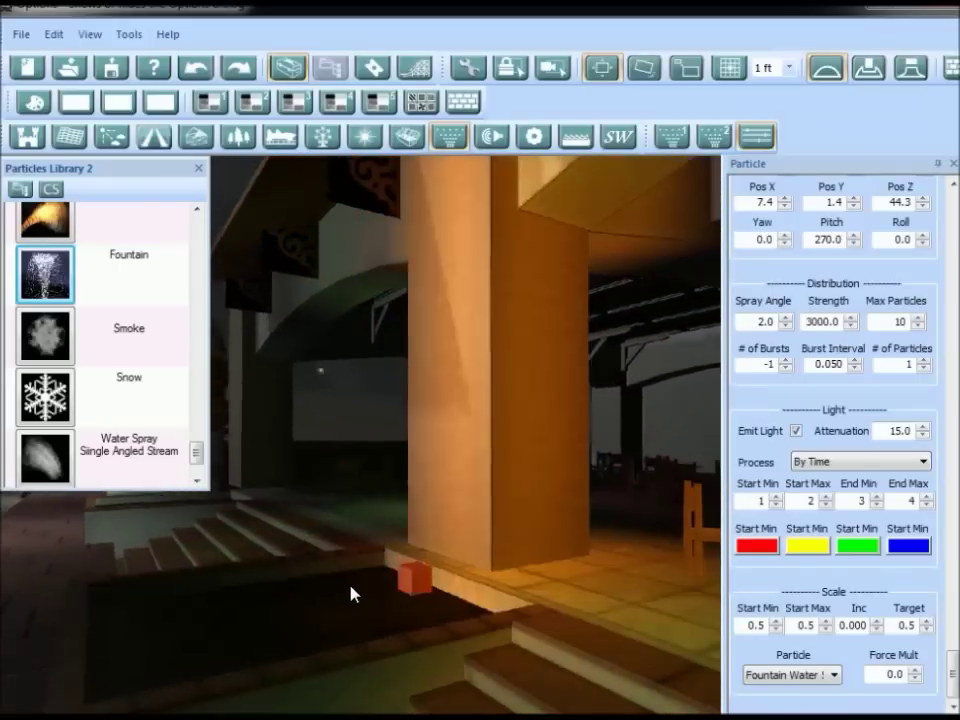
Step: Set the fountain light's By Time values to .3 start minimum, .06 start maximum, .09 end minimum and 1.2 end maximum
drag(409, 580, 508, 549)
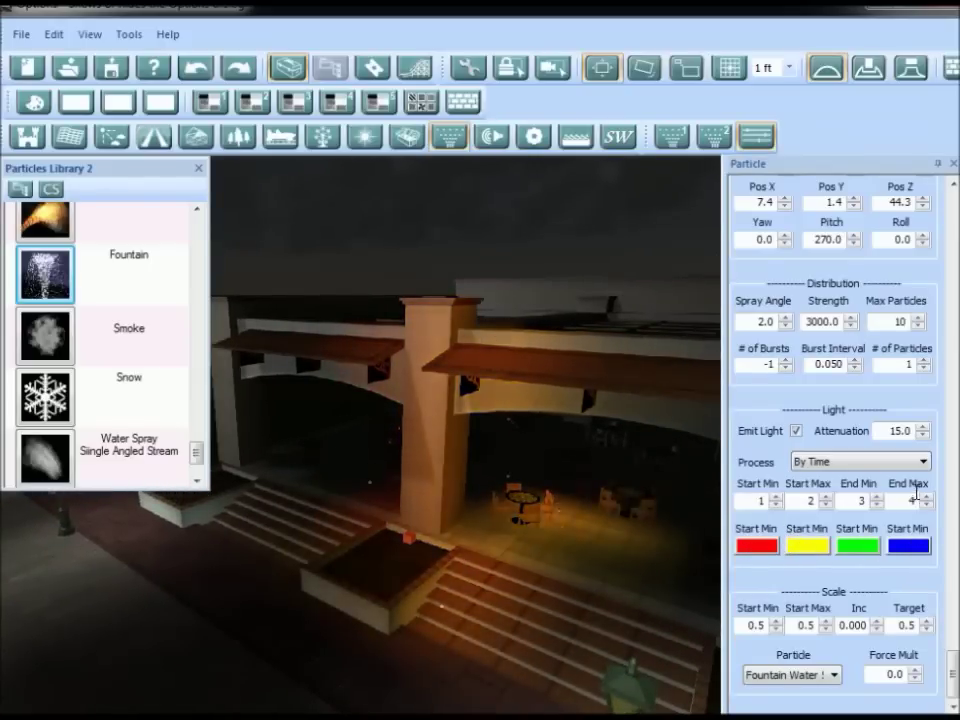
middle_drag(364, 544, 361, 565)
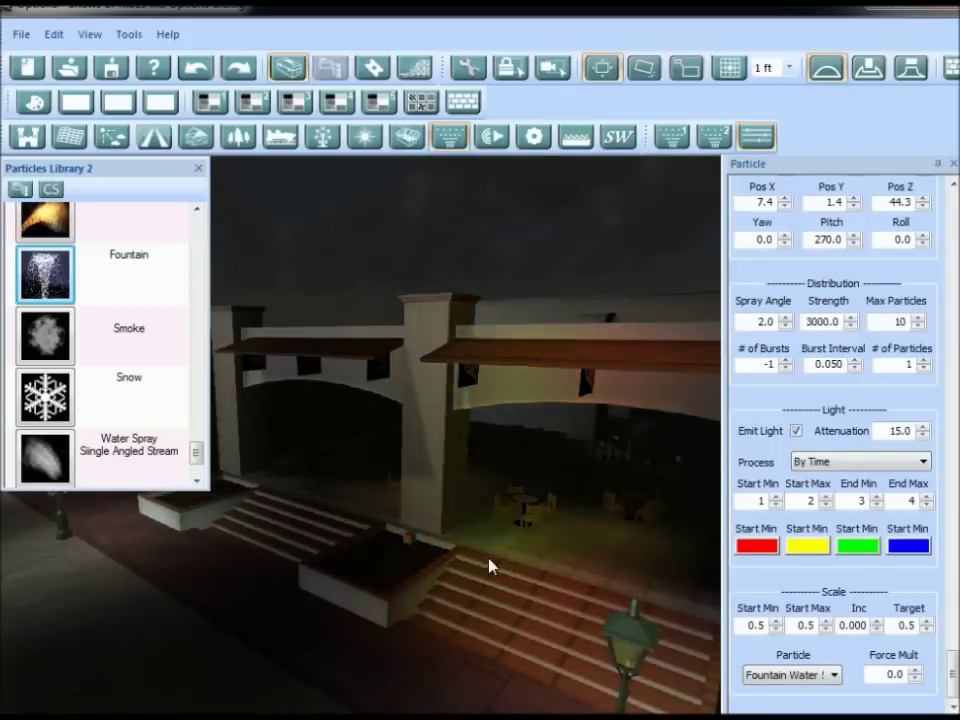
middle_drag(457, 563, 560, 543)
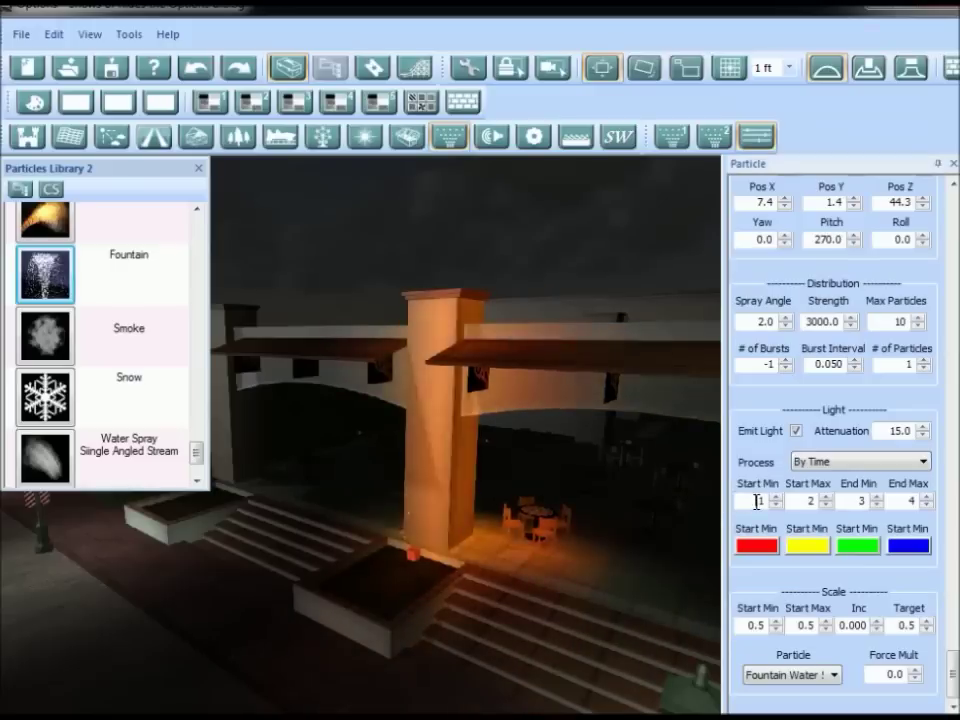
double_click(758, 501)
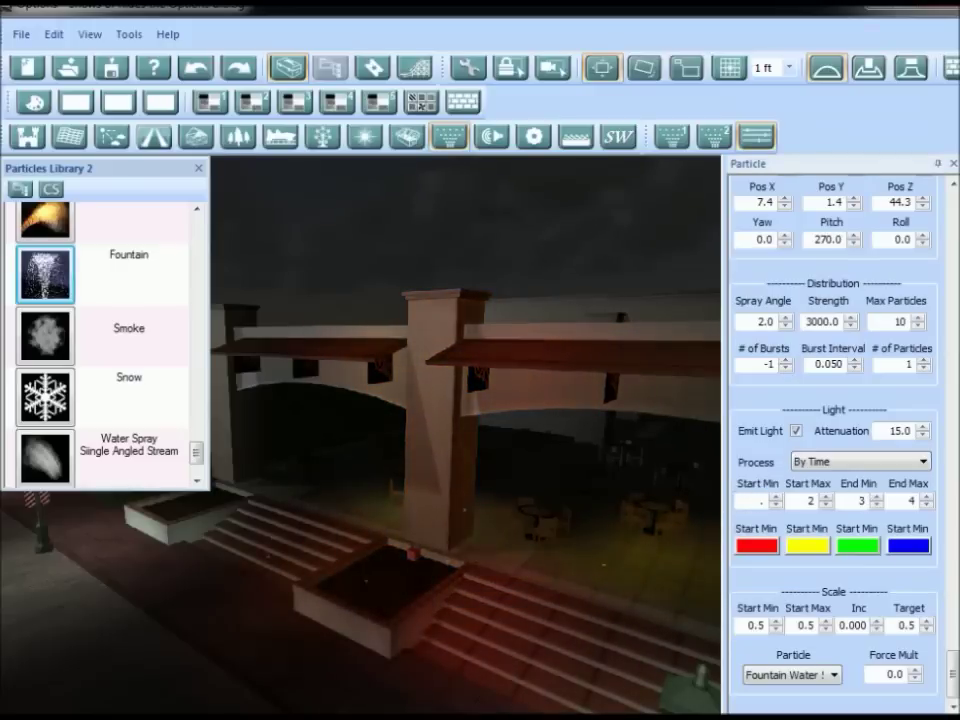
text(.3)
double_click(796, 500)
text(.06)
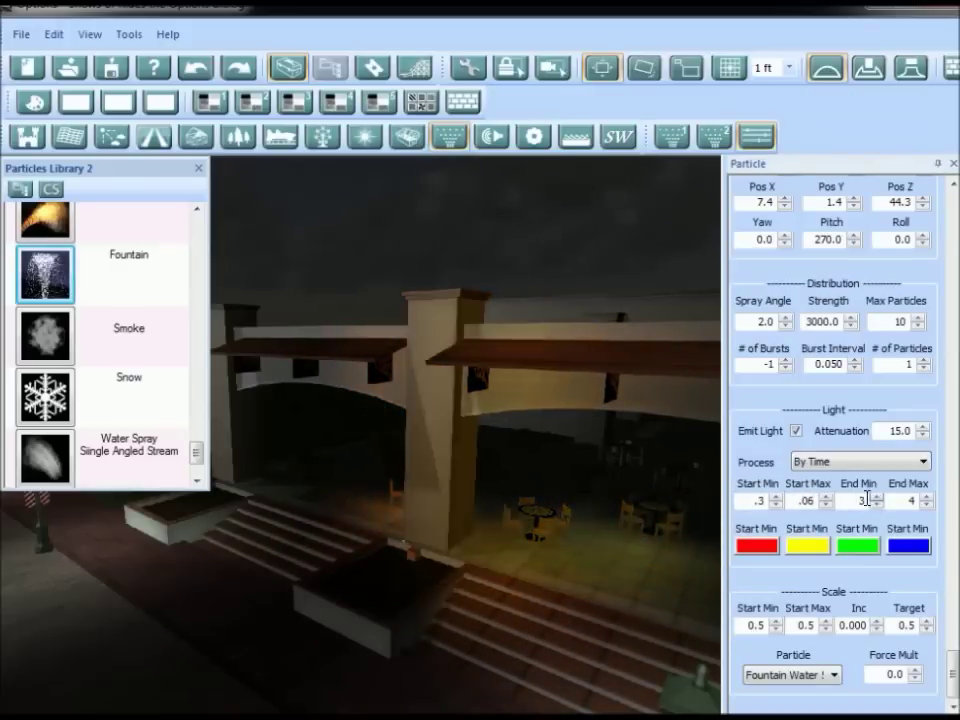
drag(856, 500, 932, 498)
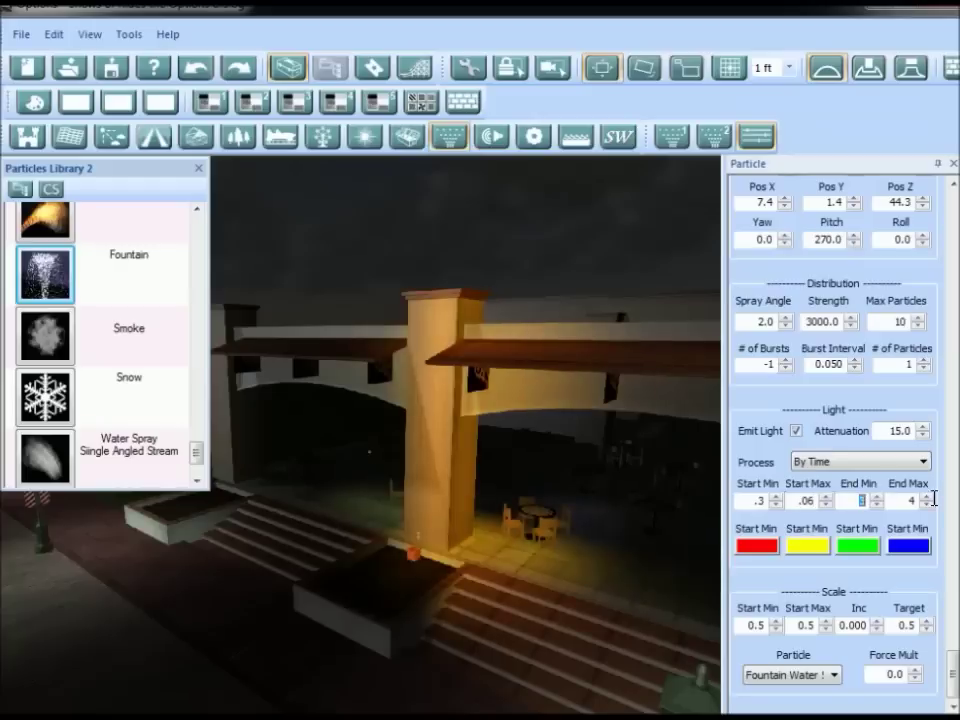
text(.09)
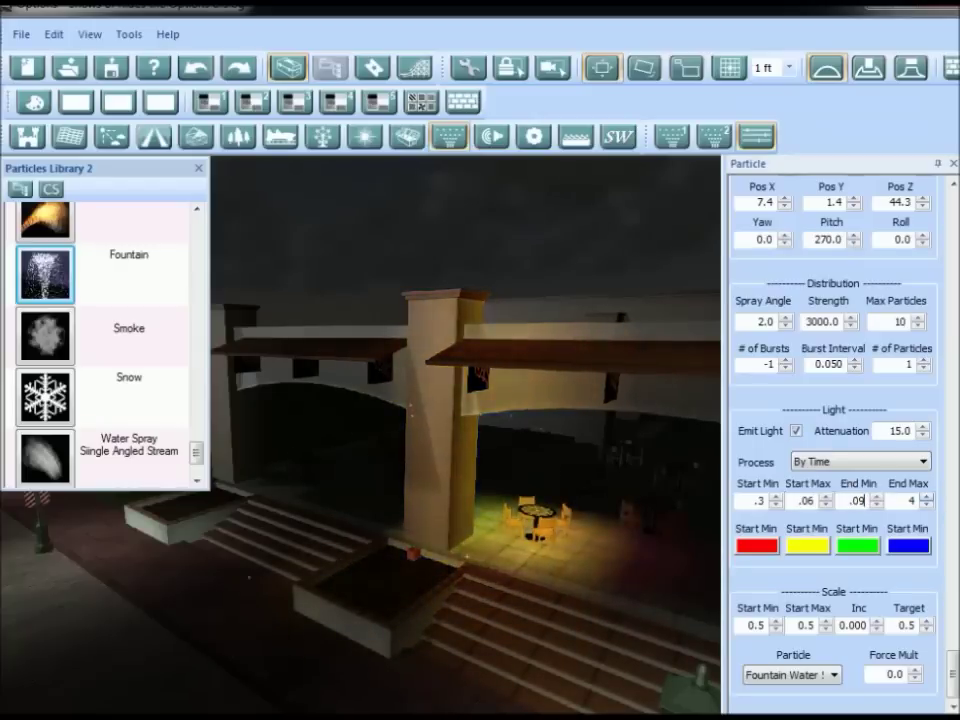
double_click(905, 500)
text(1.2)
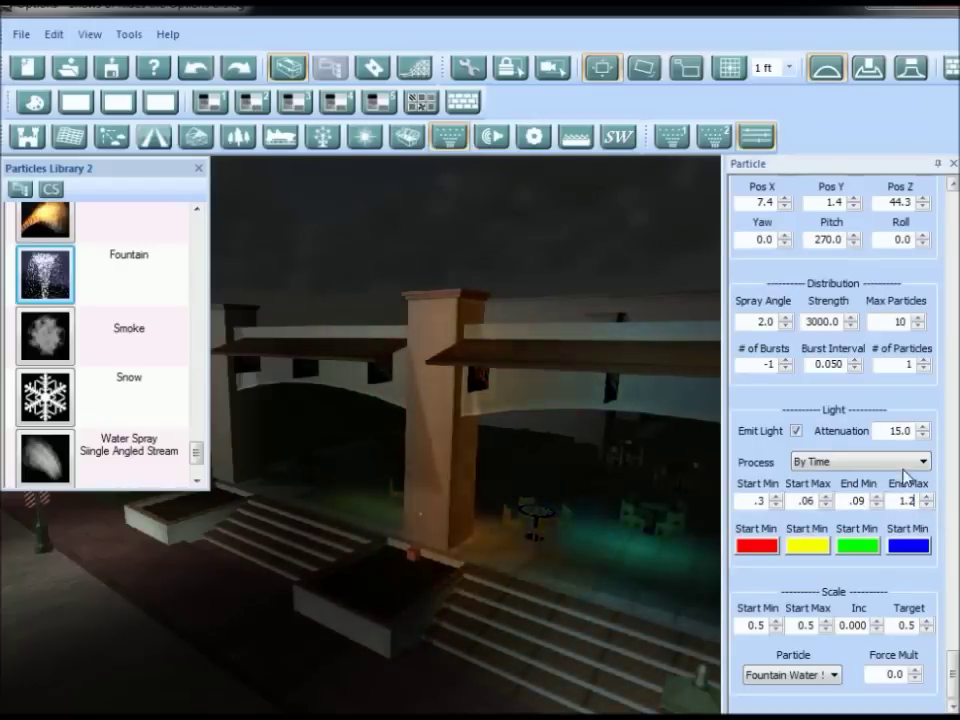
Step: Try a light attenuation of 80 on the fountain, view the whole café, and set the attenuation back to 15
middle_drag(478, 553, 455, 600)
scroll(412, 607, up, 5)
middle_drag(489, 657, 522, 515)
scroll(560, 522, down, 3)
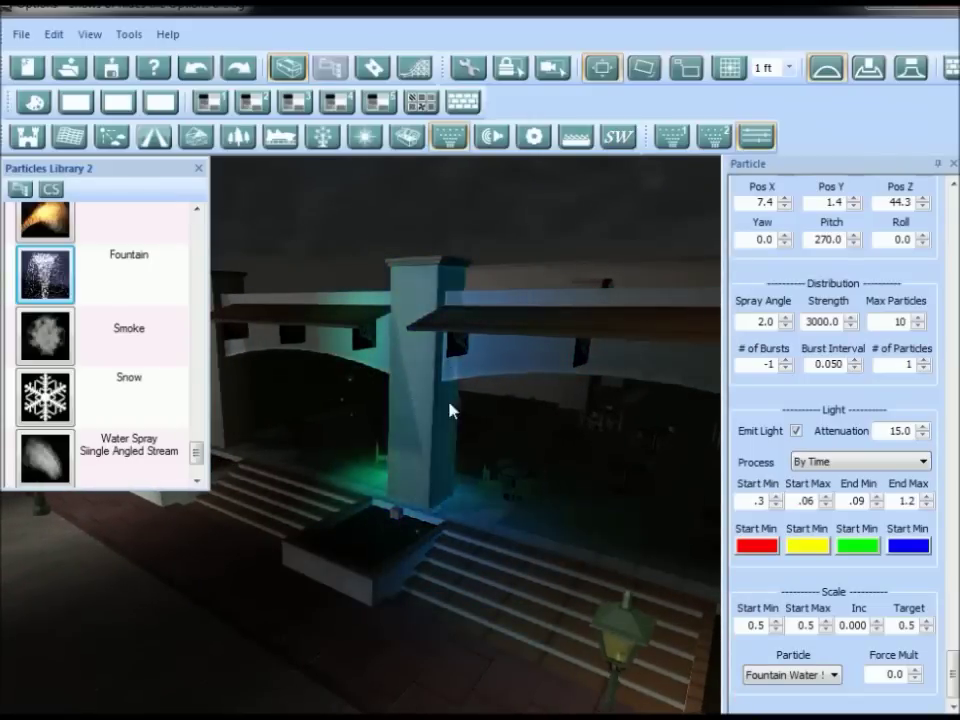
scroll(528, 519, down, 3)
middle_drag(528, 519, 594, 405)
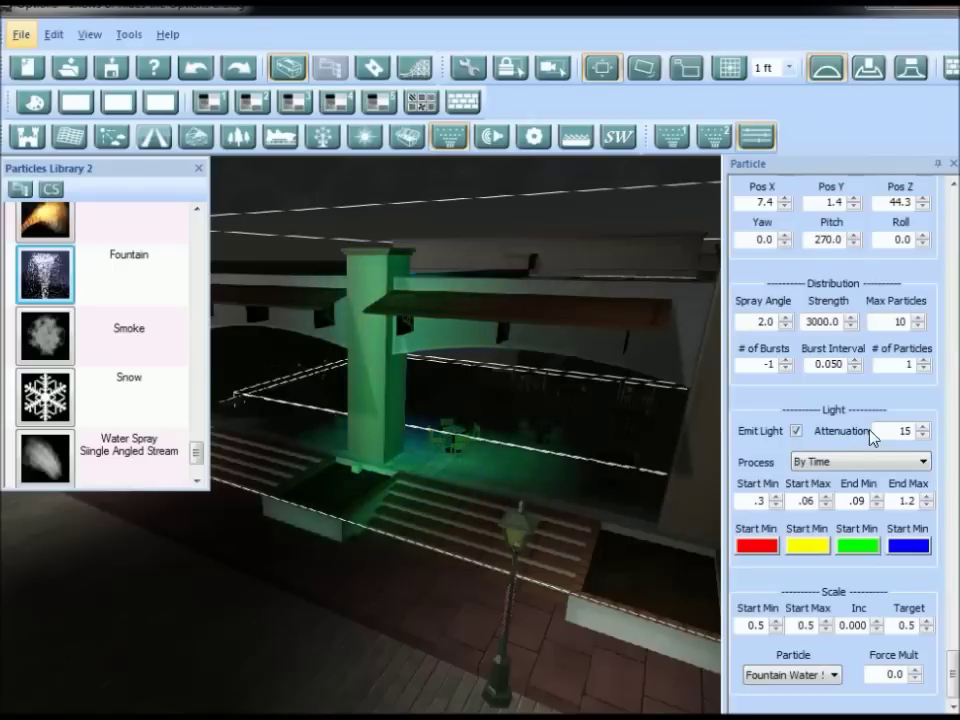
text(80)
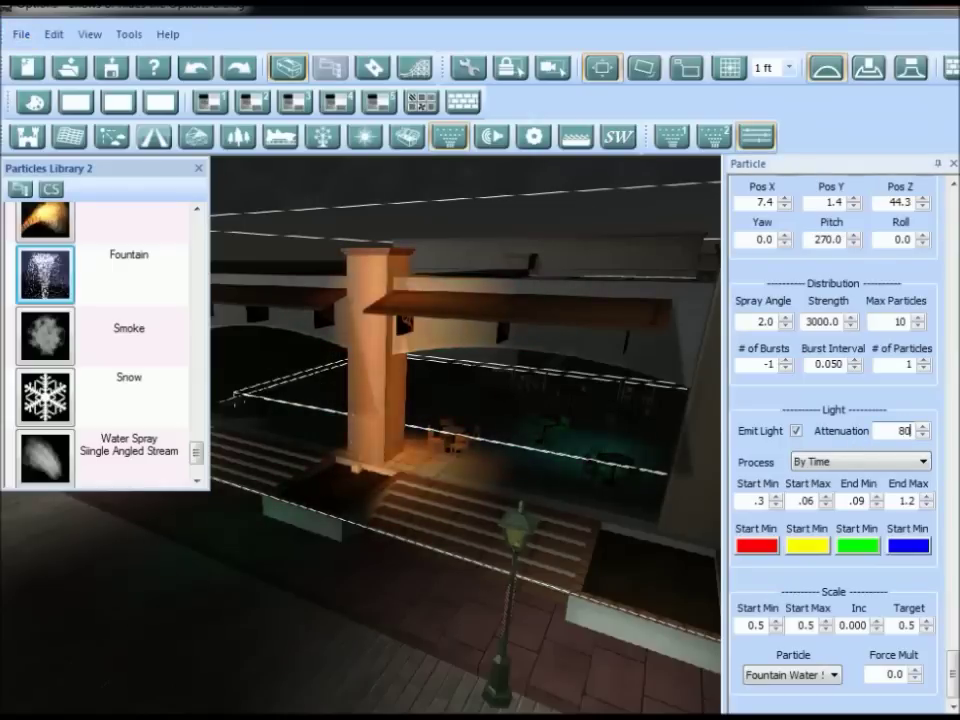
click(903, 364)
scroll(429, 547, down, 6)
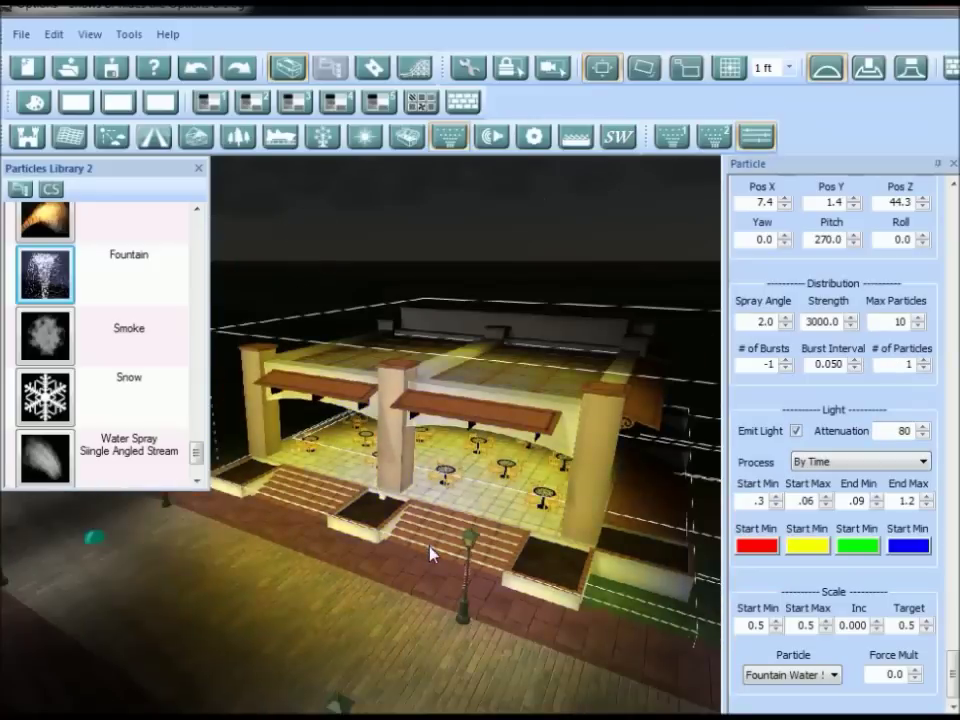
middle_drag(437, 547, 417, 449)
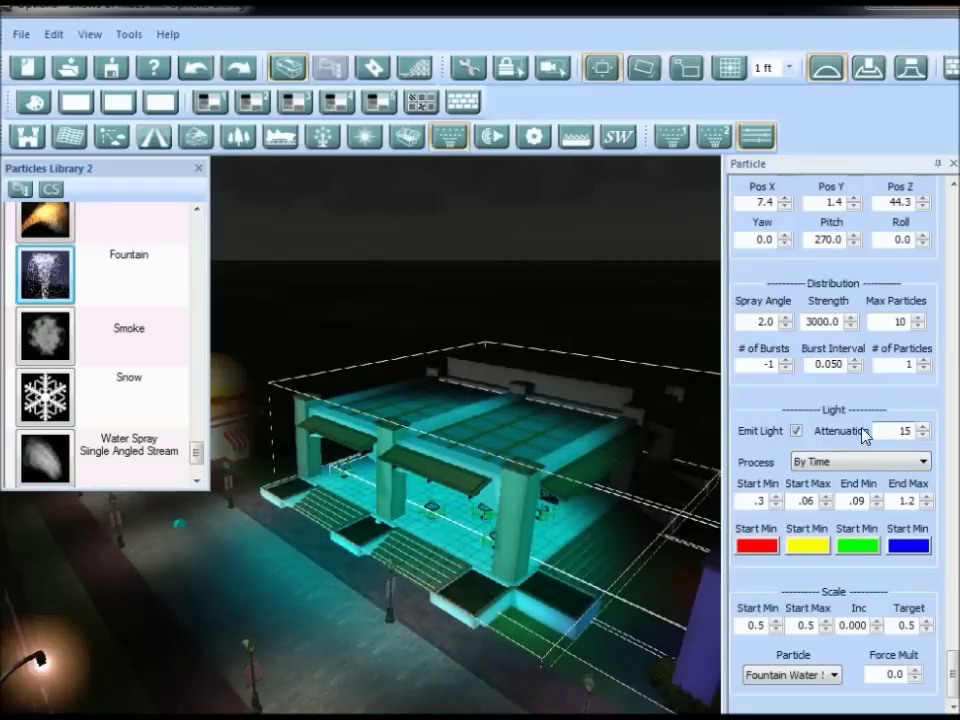
middle_drag(587, 506, 563, 544)
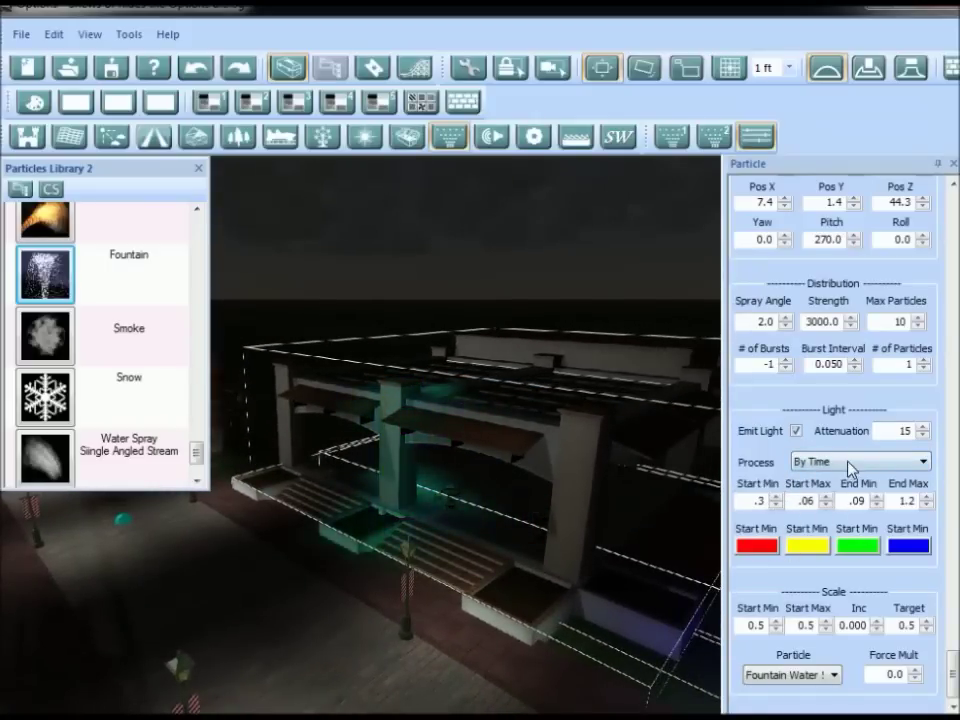
Step: Switch the fountain's light emission off and back on
click(797, 432)
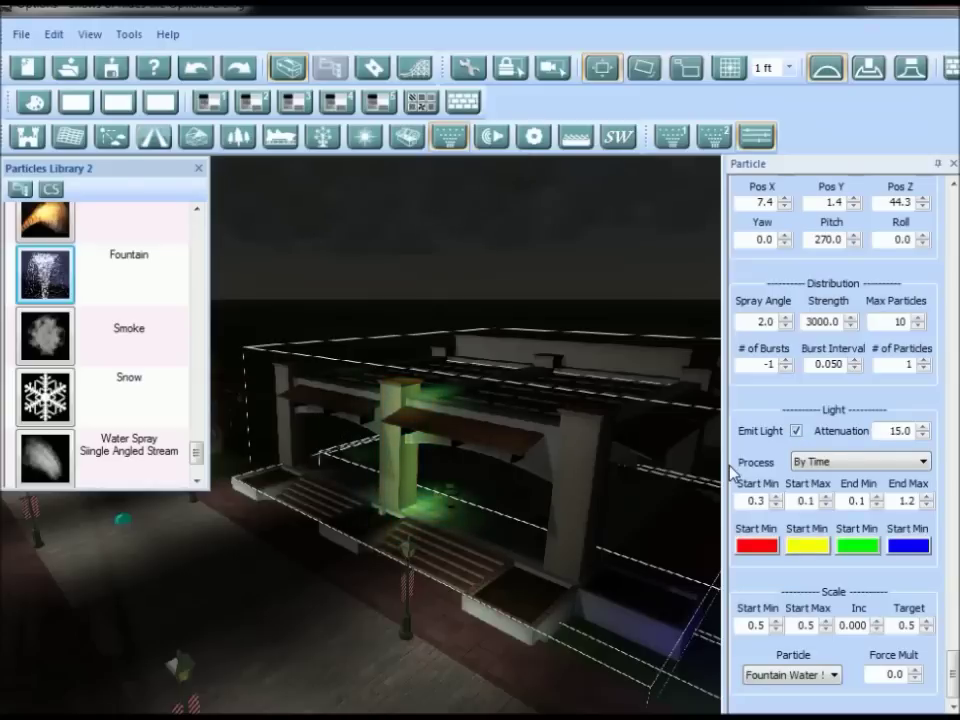
click(799, 431)
click(799, 431)
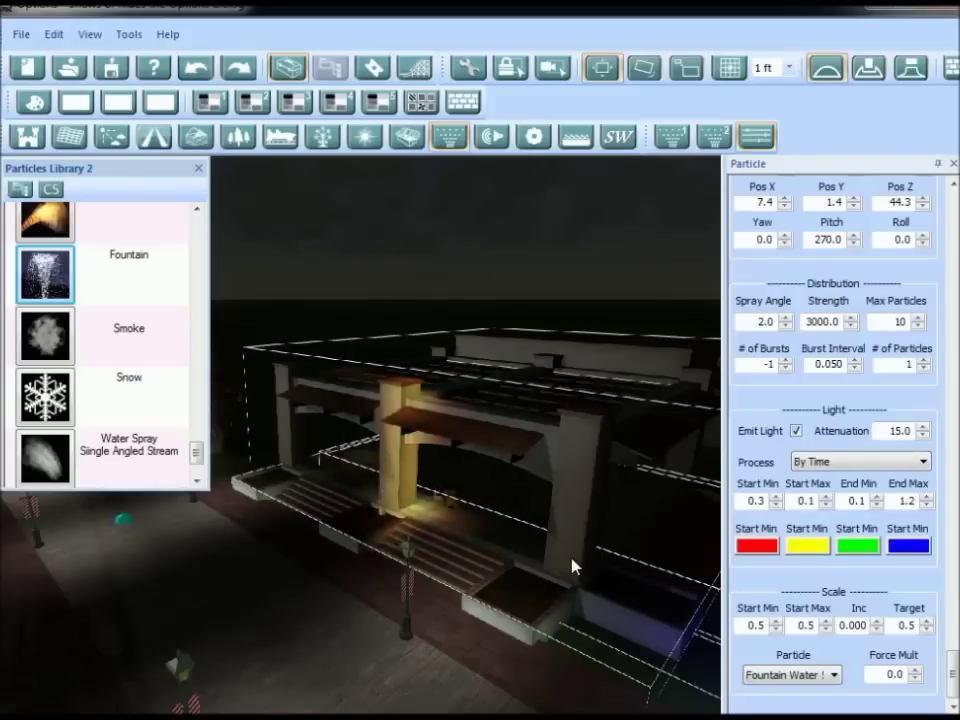
Step: Try a maximum of 500 particles with 30 particles per burst for the fountain and view the spray up close
scroll(572, 561, up, 5)
middle_drag(566, 564, 690, 522)
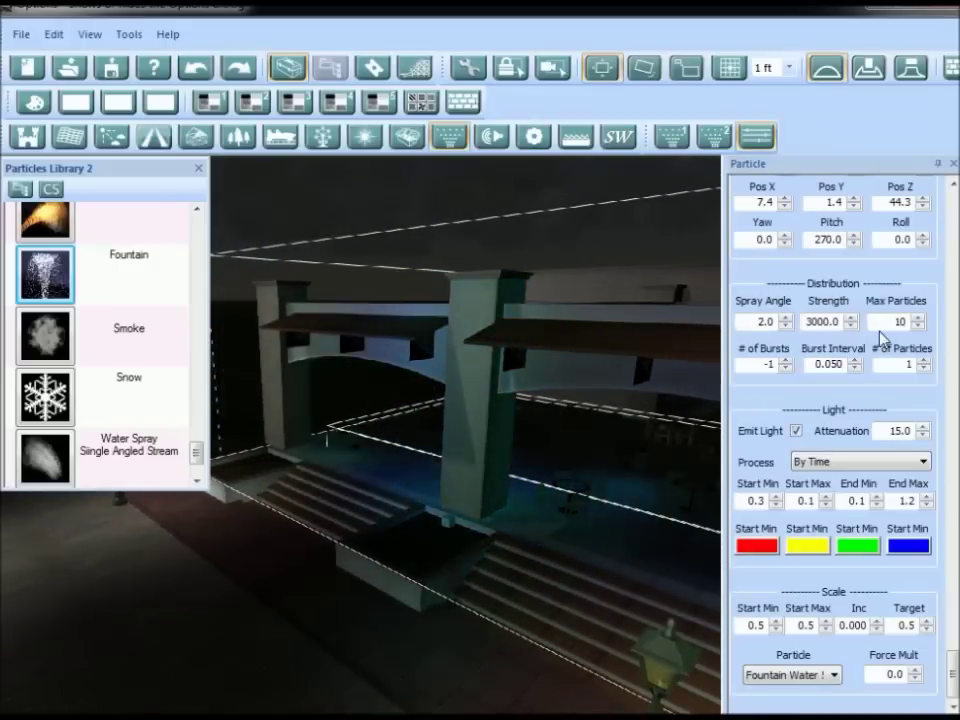
double_click(910, 321)
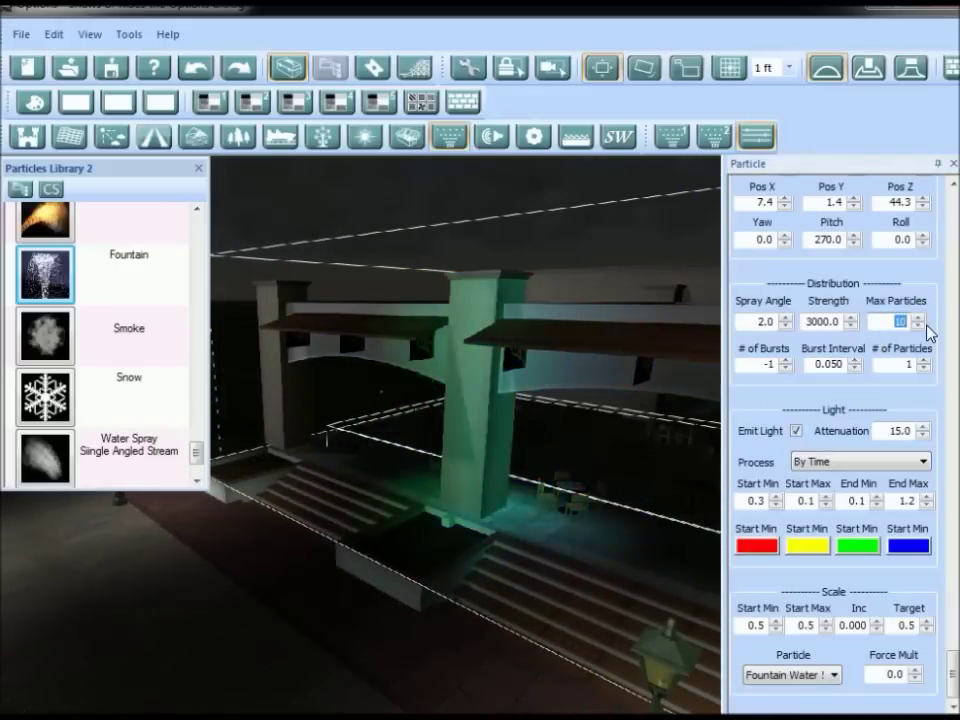
double_click(890, 366)
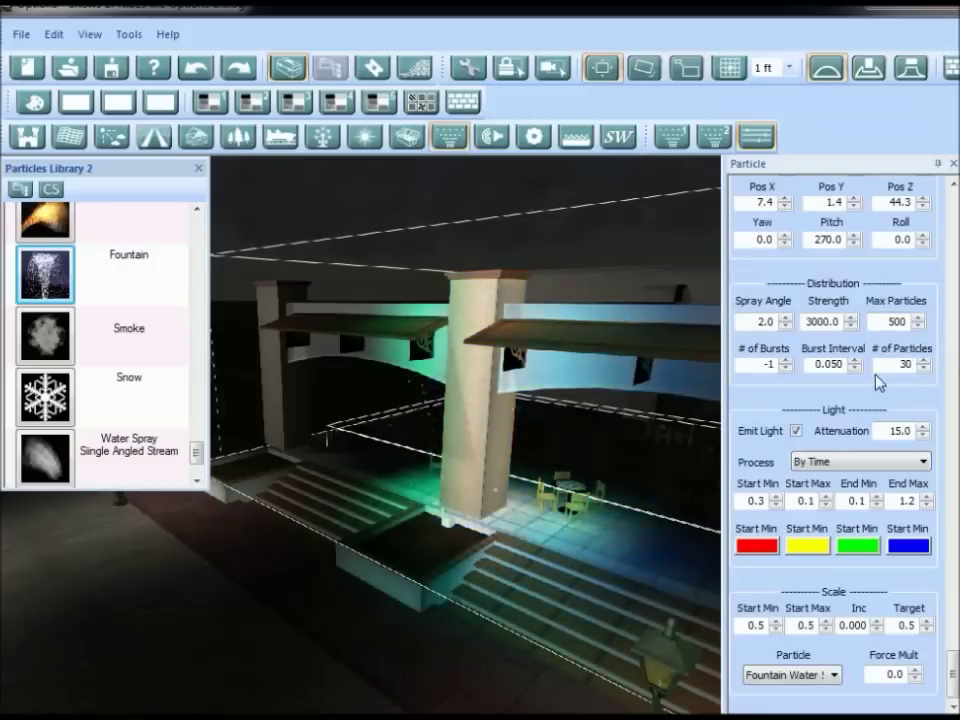
click(881, 322)
middle_drag(478, 563, 481, 612)
drag(481, 619, 500, 600)
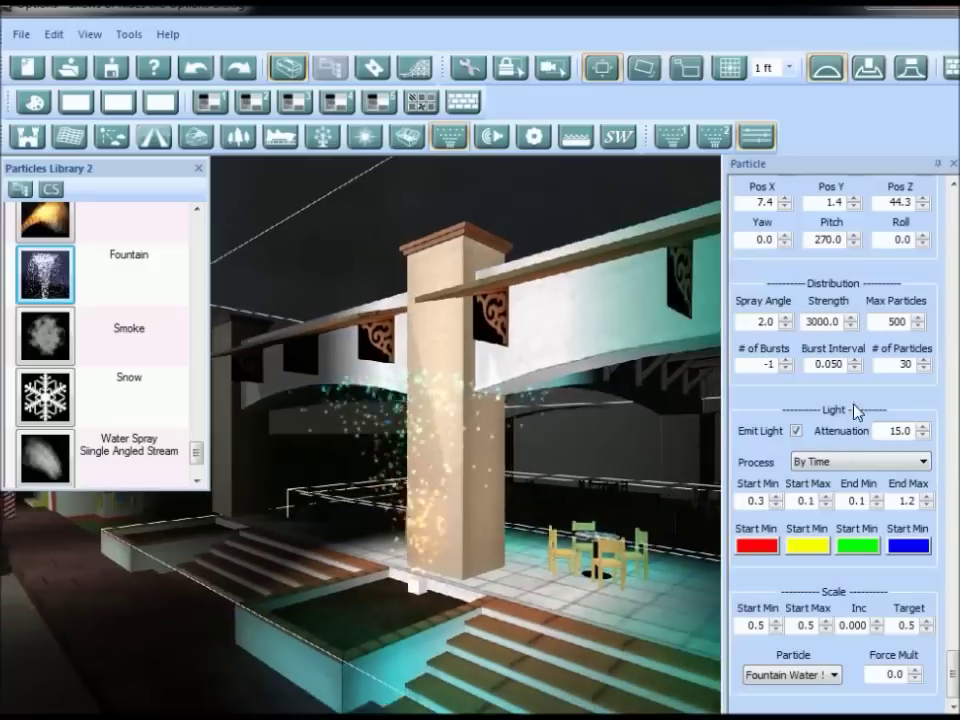
Step: Set the fountain's number of particles to 50 and its maximum particles to 1500
double_click(884, 365)
text(50)
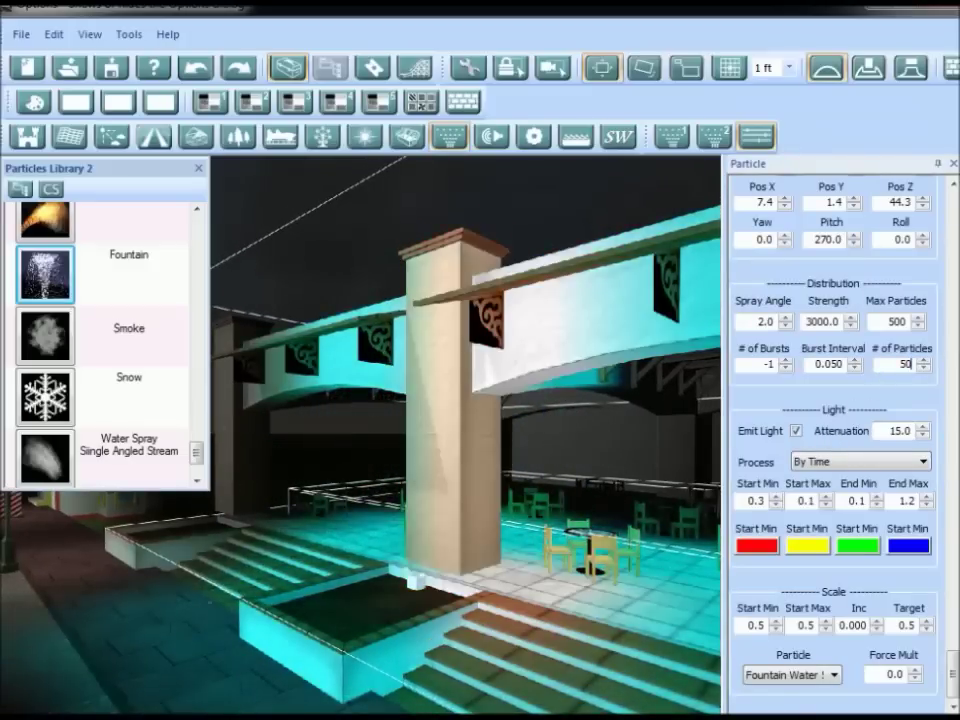
drag(592, 566, 646, 520)
text(1500)
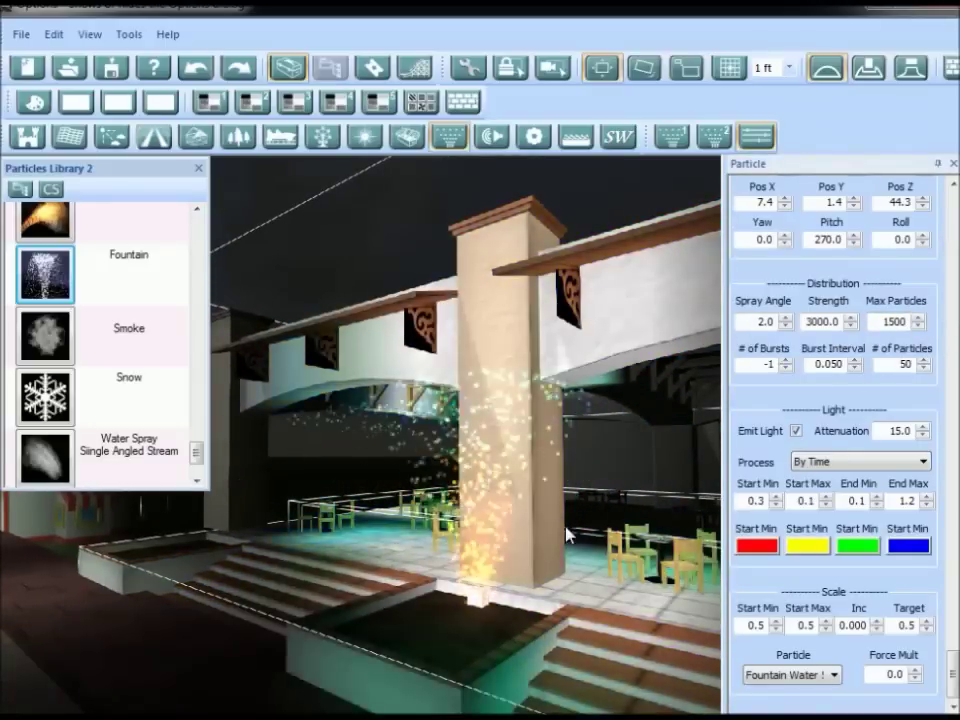
drag(548, 541, 532, 573)
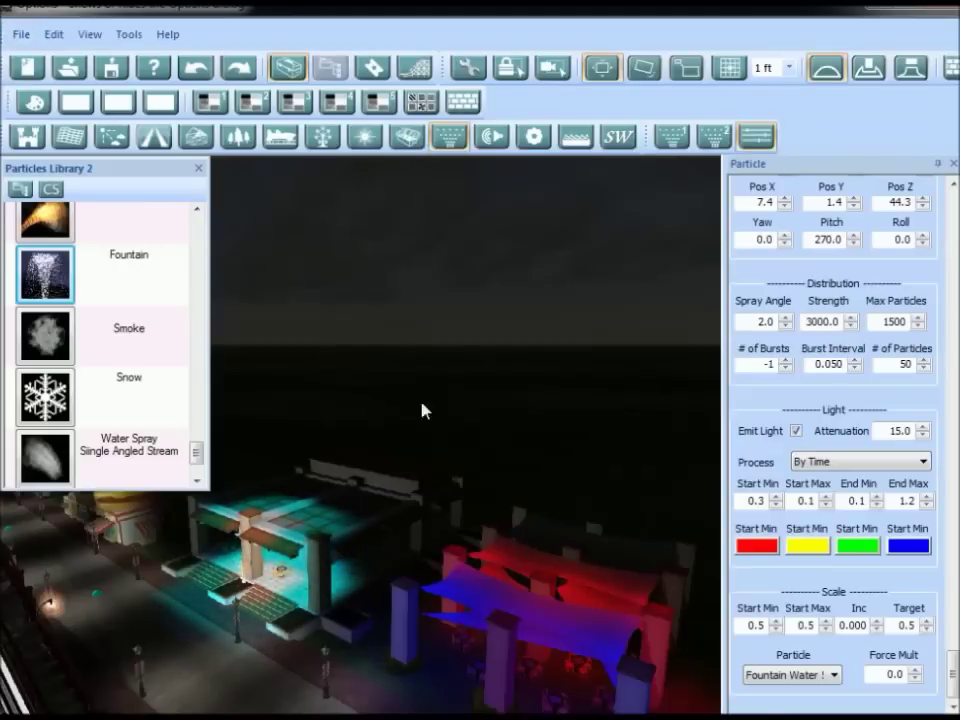
Step: Place a Flame Spray Wide particle effect on the corner planter at the café's unlit side
click(203, 175)
scroll(407, 628, up, 5)
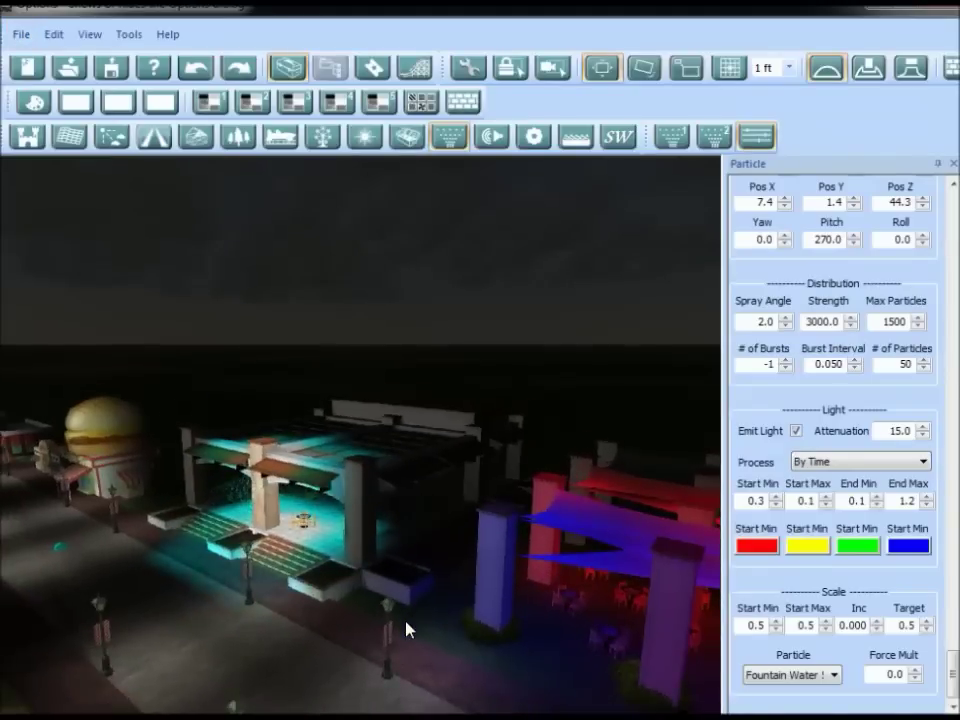
right_drag(412, 580, 103, 632)
key(w)
drag(437, 572, 388, 562)
right_drag(388, 562, 293, 503)
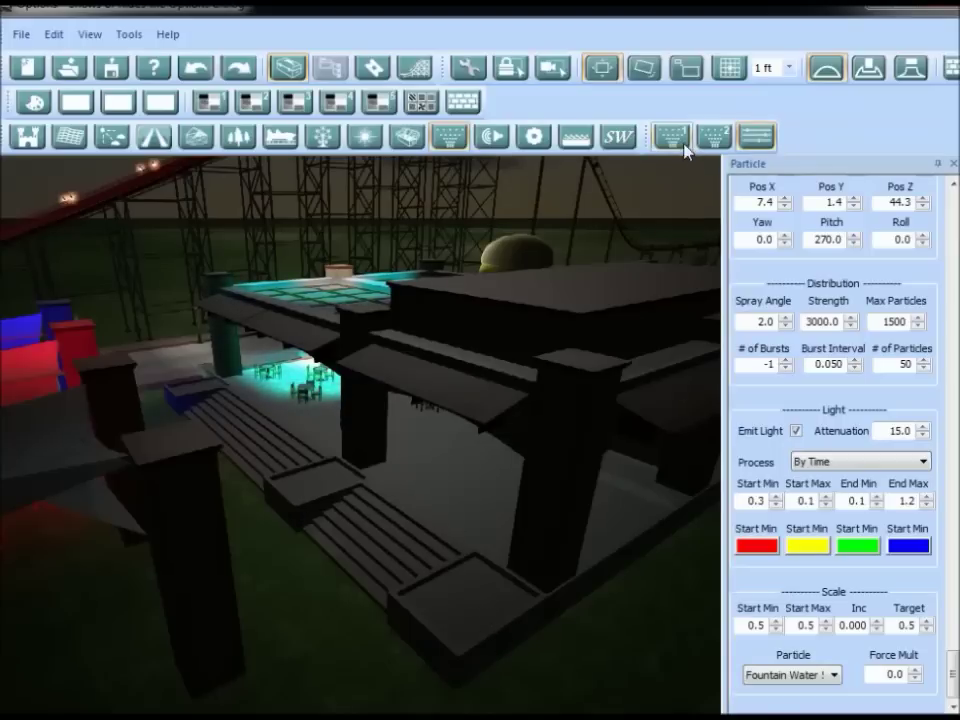
click(718, 137)
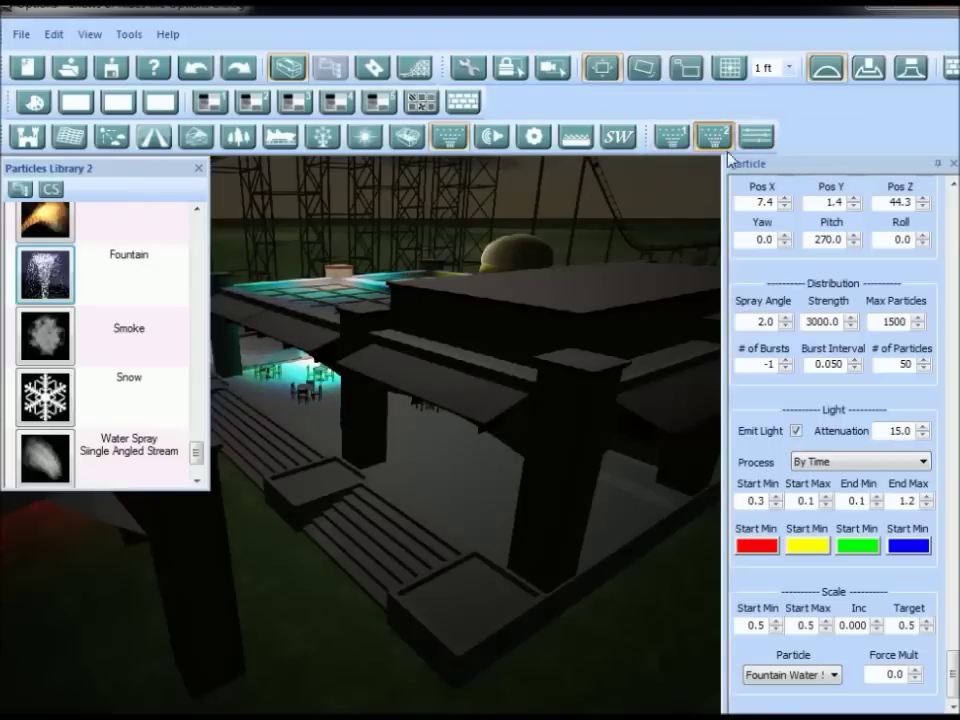
drag(200, 437, 201, 375)
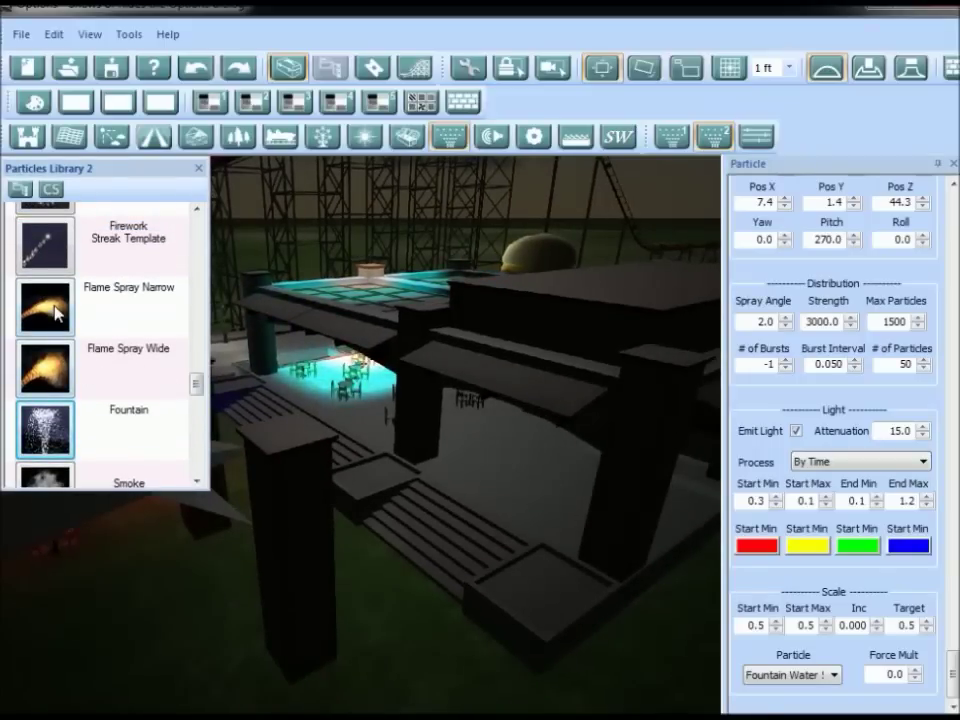
click(541, 589)
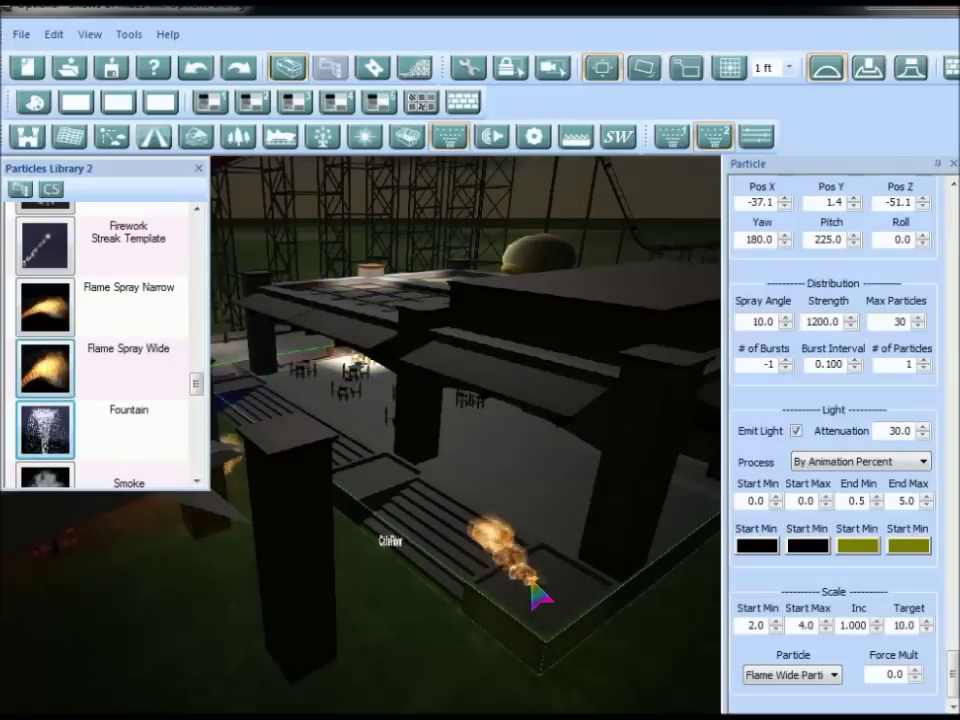
Step: Place a second Flame Spray Wide effect on the neighboring planter at the other side of the café steps
key(w)
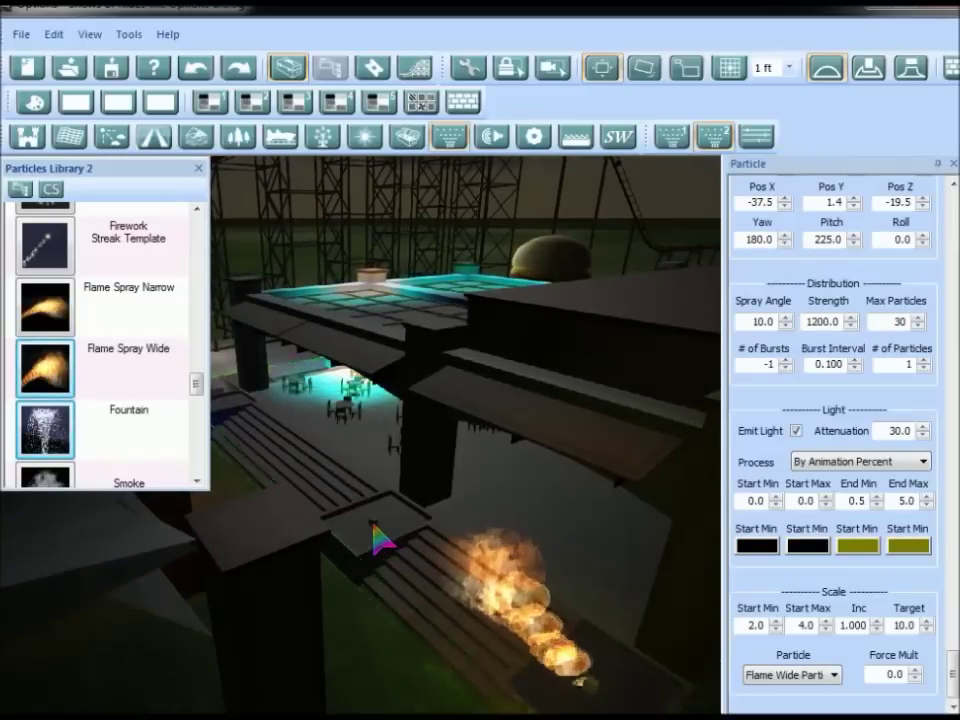
key(s)
key(d)
click(462, 506)
right_drag(463, 502, 487, 541)
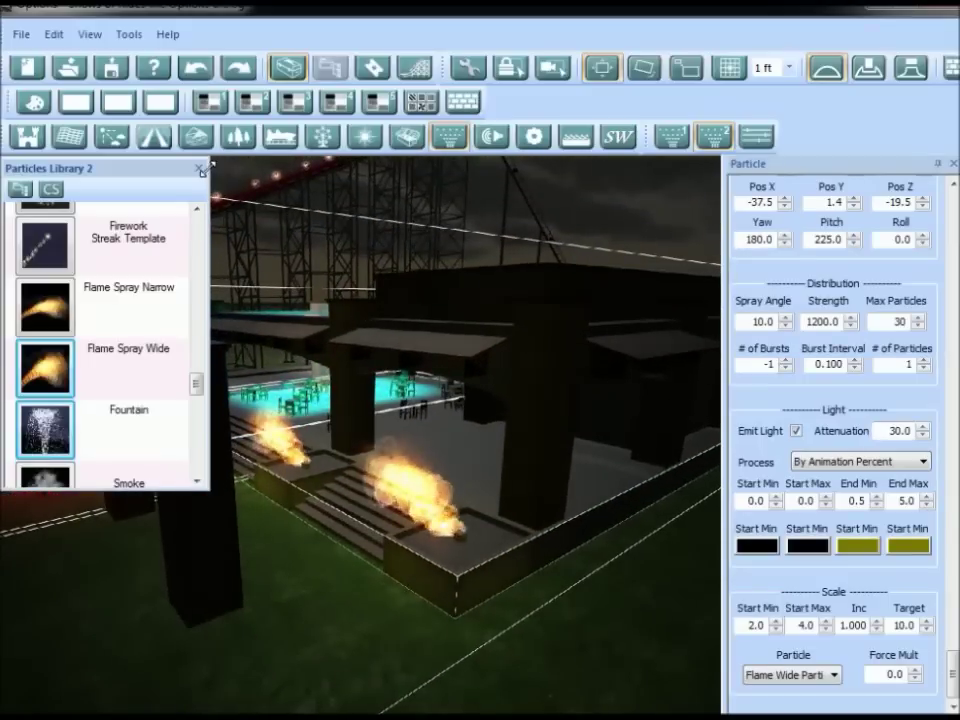
Step: Close the particle library and select Flame Wide emitter desc 2 for editing in the particle properties
click(198, 168)
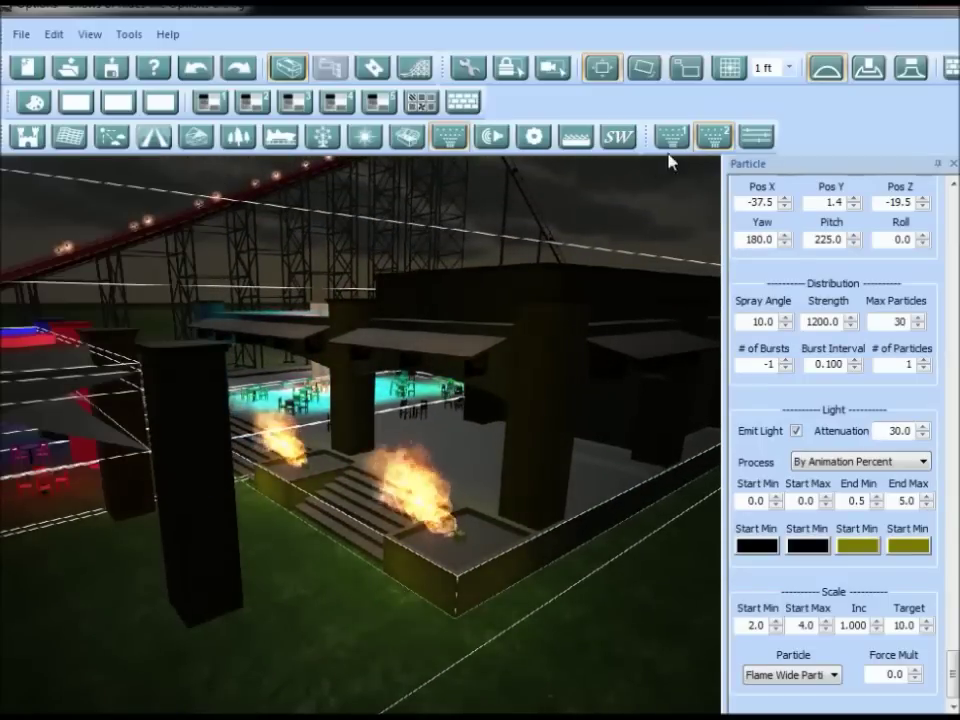
click(756, 141)
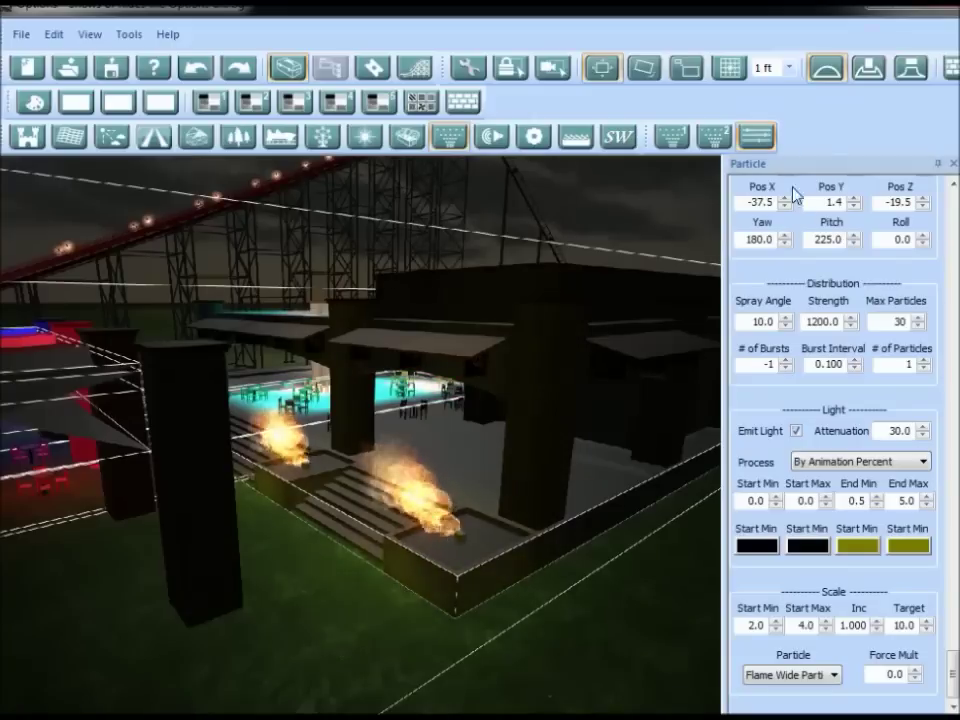
drag(957, 654, 948, 196)
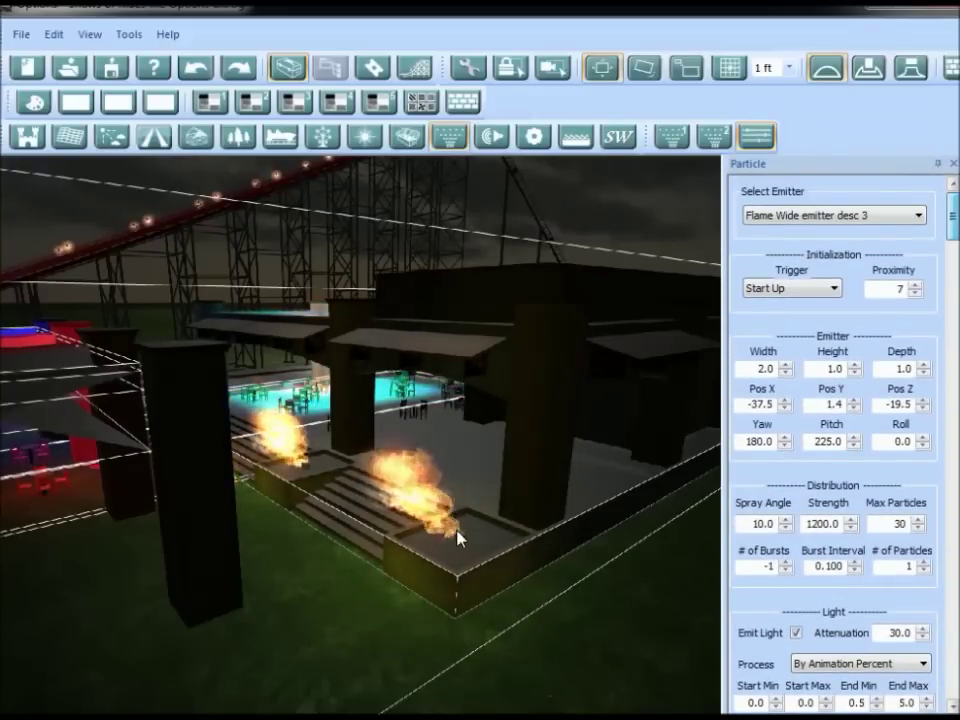
click(840, 220)
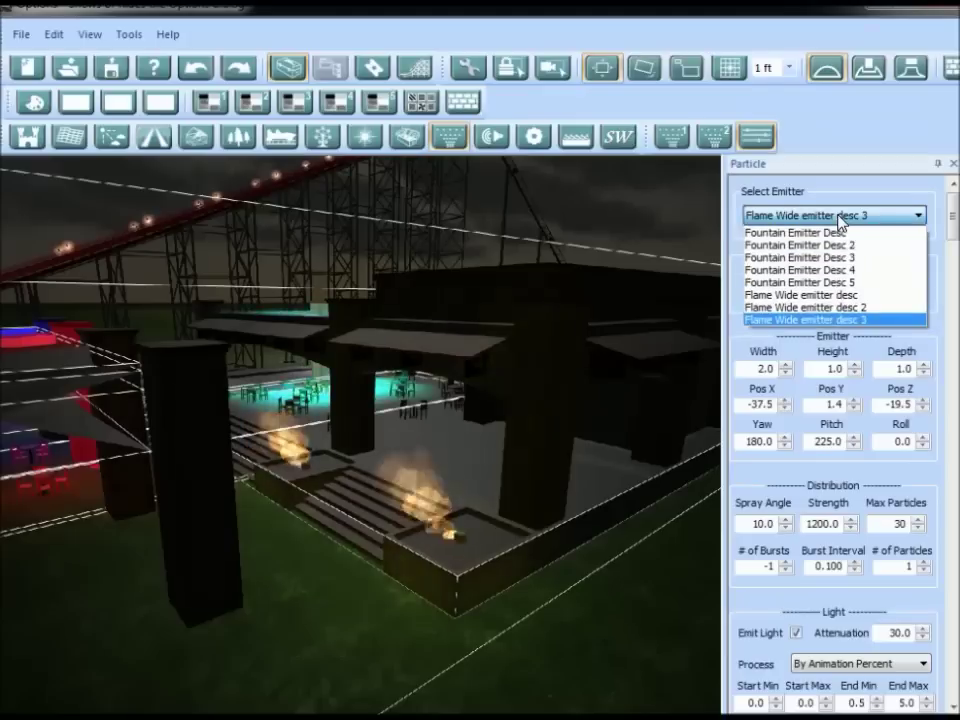
click(851, 308)
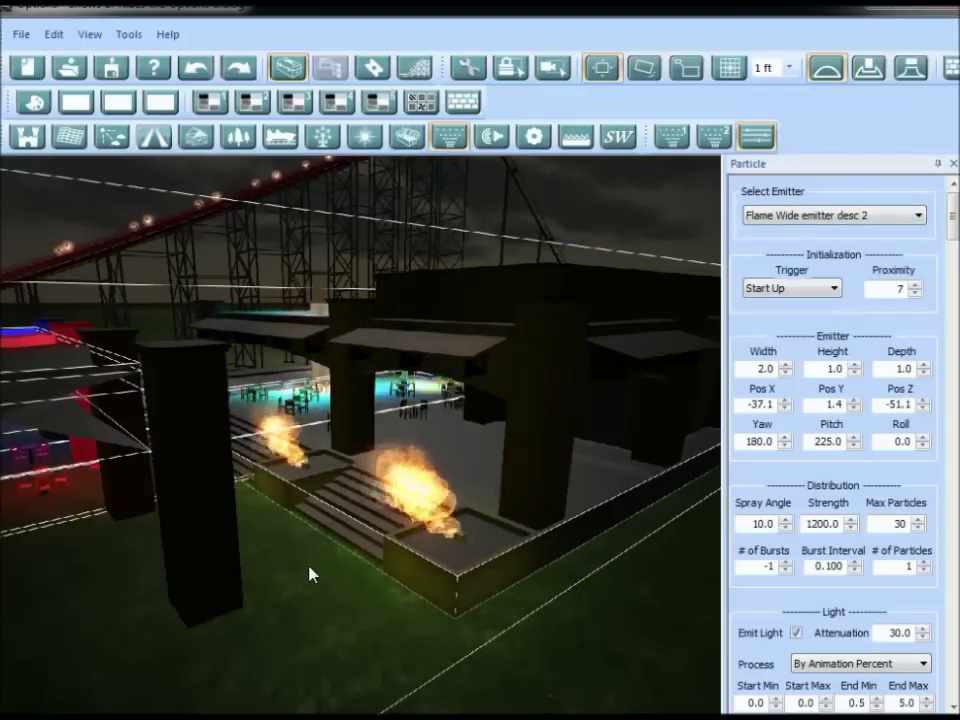
Step: Set the pitch of Flame Wide emitter desc 2 on the planter to 280
scroll(325, 559, up, 2)
middle_drag(361, 555, 352, 544)
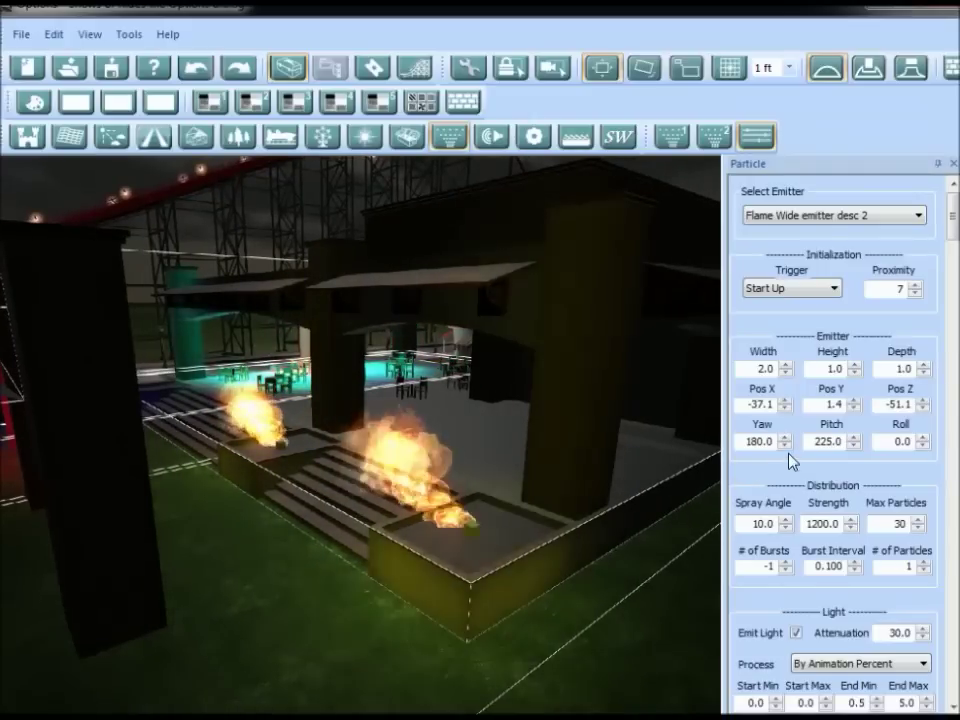
click(830, 438)
text(280)
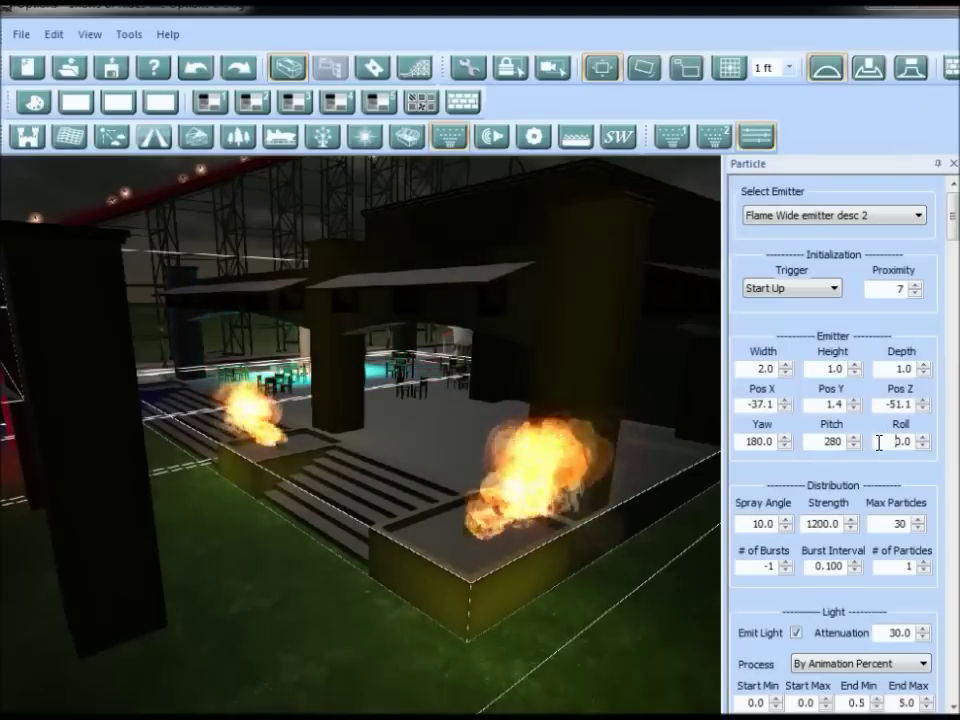
Step: Set the pitch of Flame Wide emitter desc 3 to 280 and its strength to 3000
mouse_move(570, 566)
middle_down()
mouse_move(257, 589)
mouse_move(563, 572)
middle_up()
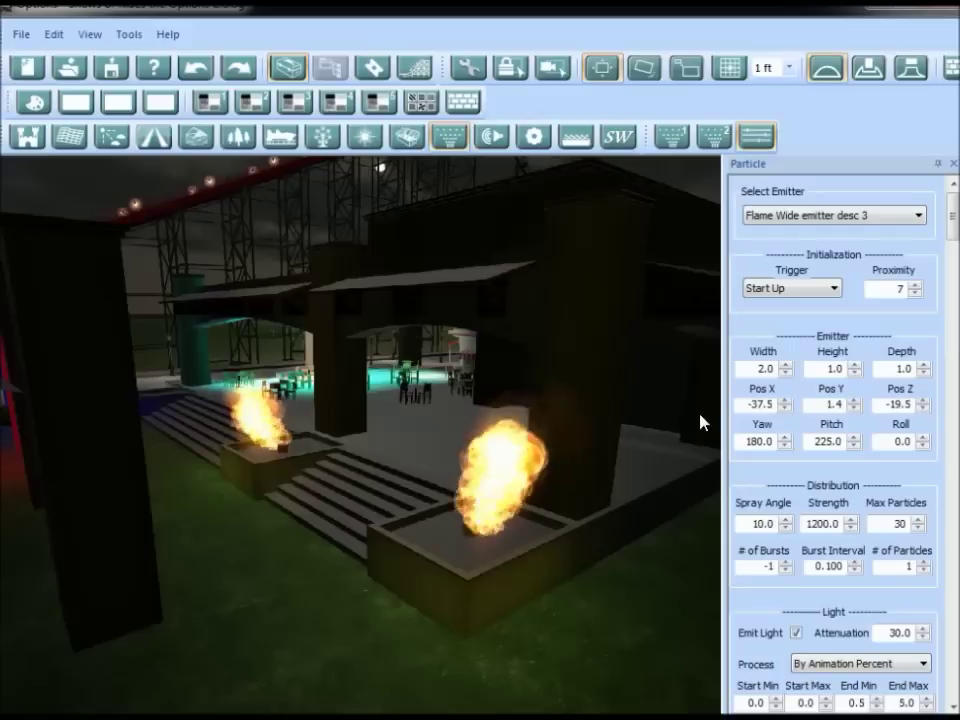
drag(816, 438, 879, 439)
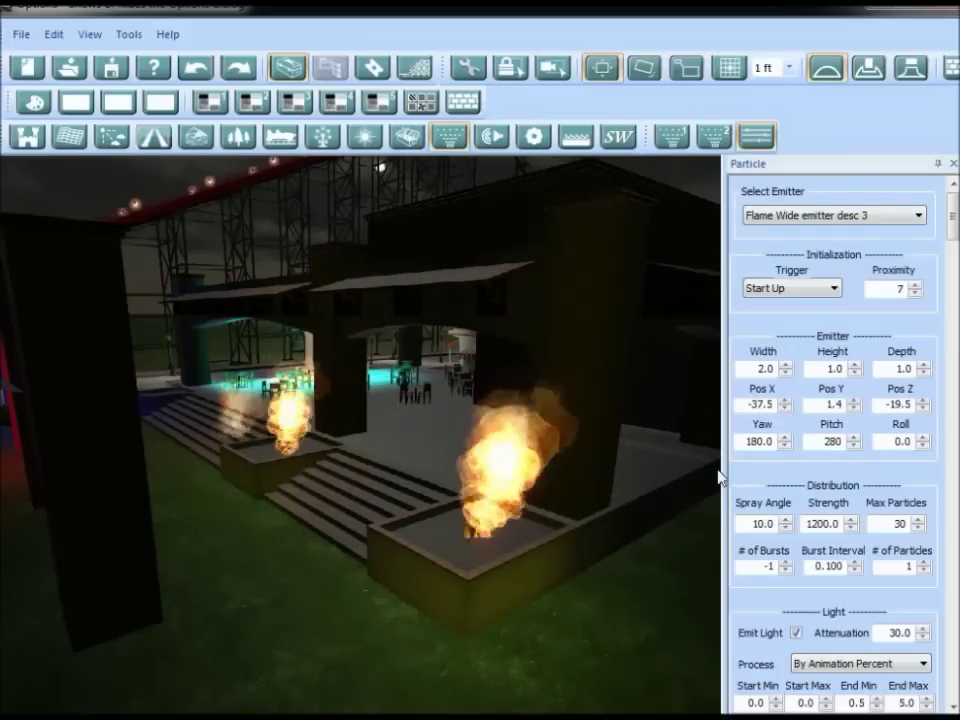
double_click(810, 524)
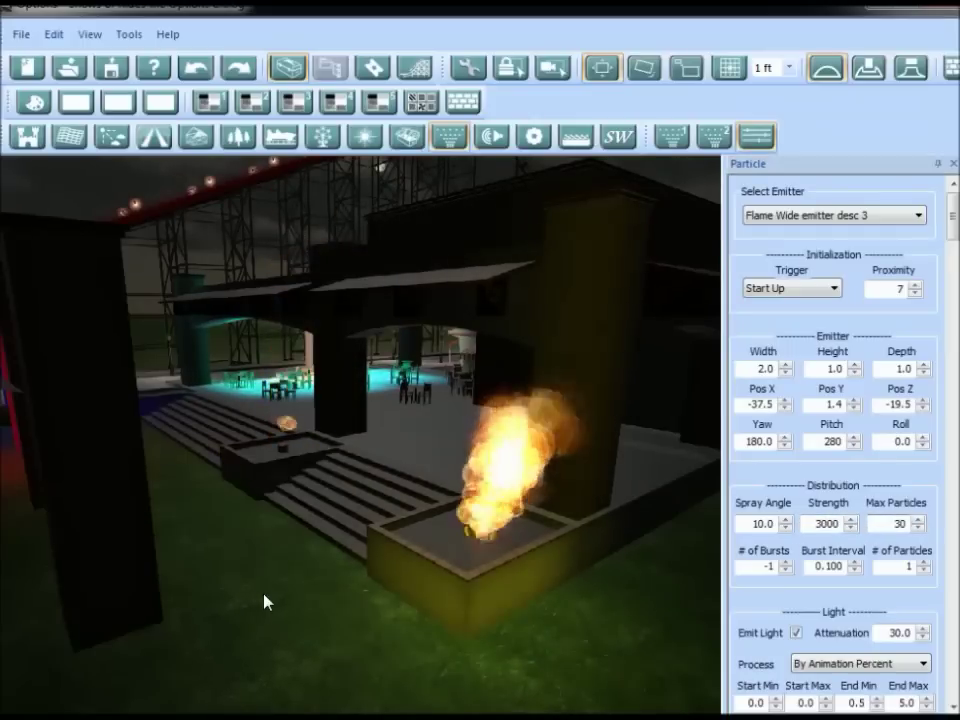
scroll(302, 582, down, 5)
right_drag(317, 565, 303, 625)
scroll(332, 532, up, 5)
right_drag(358, 367, 317, 544)
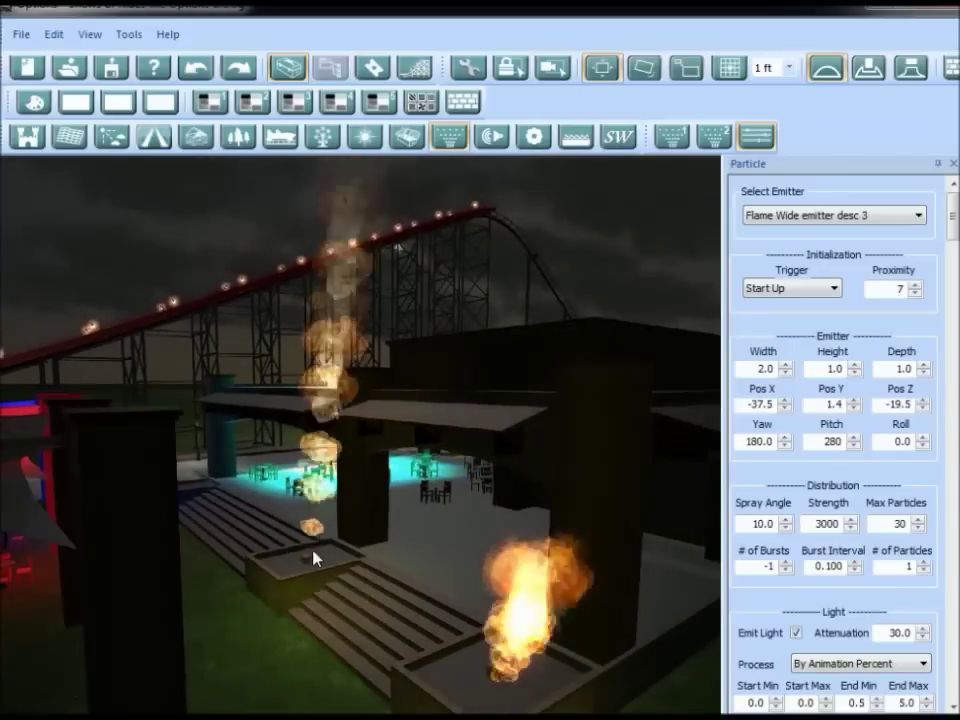
ctrl+click(307, 556)
right_drag(332, 553, 344, 602)
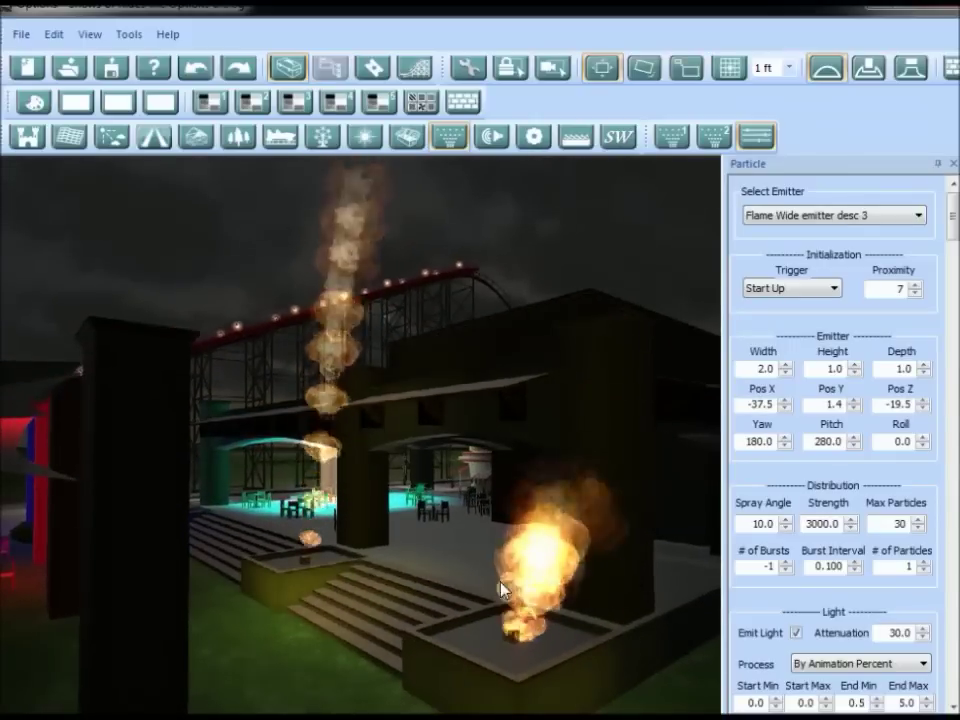
Step: Set the selected flame's maximum particles to 60 and try 5 and 10 for its number of particles
double_click(895, 524)
text(60)
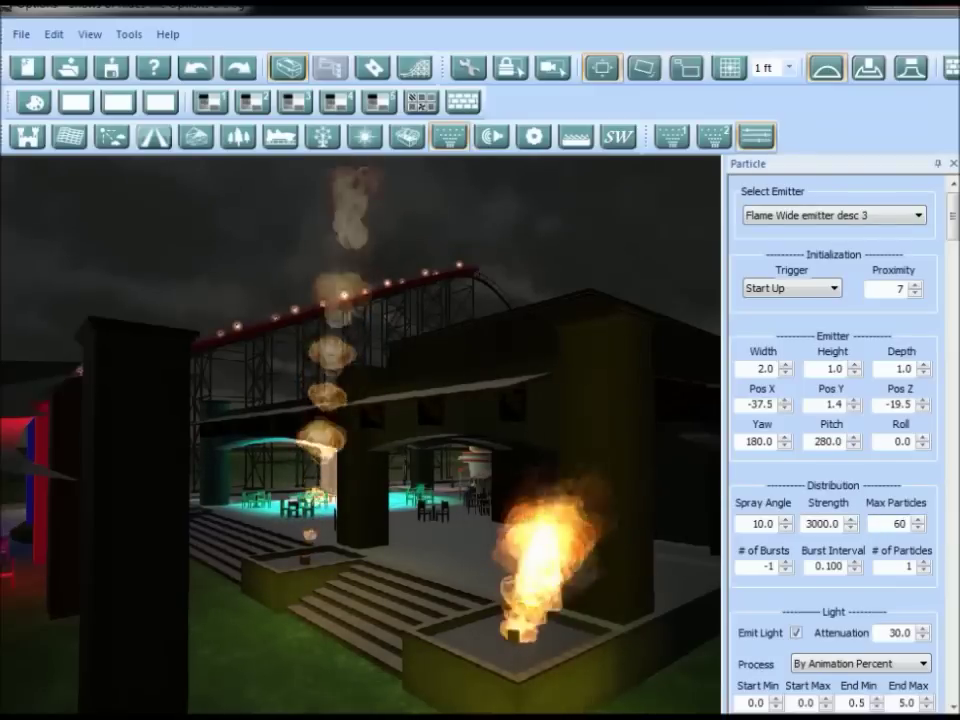
double_click(900, 566)
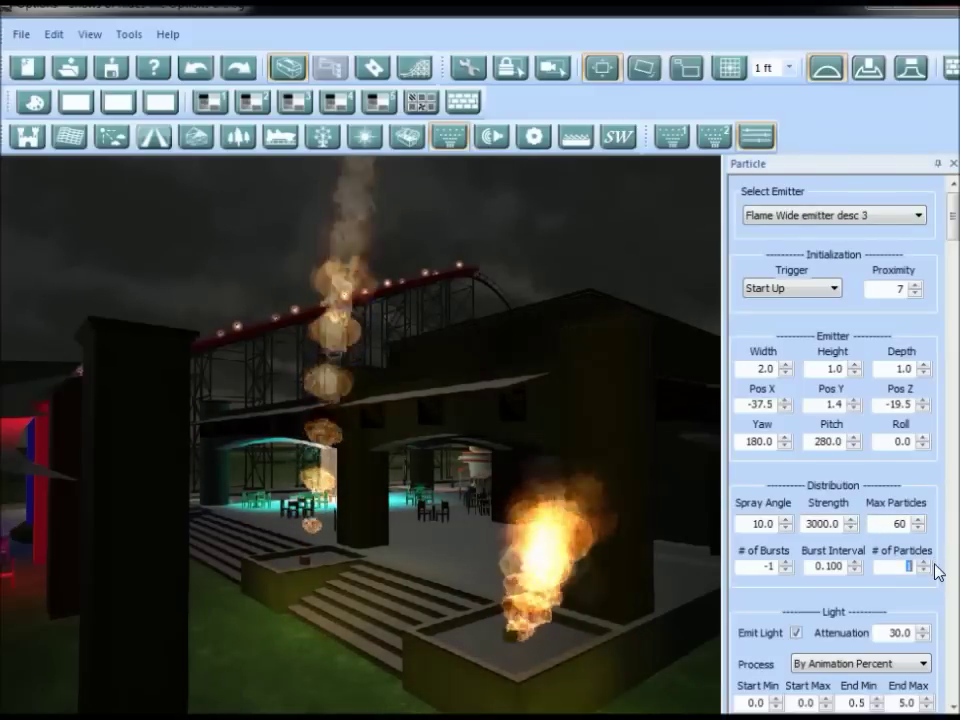
text(5)
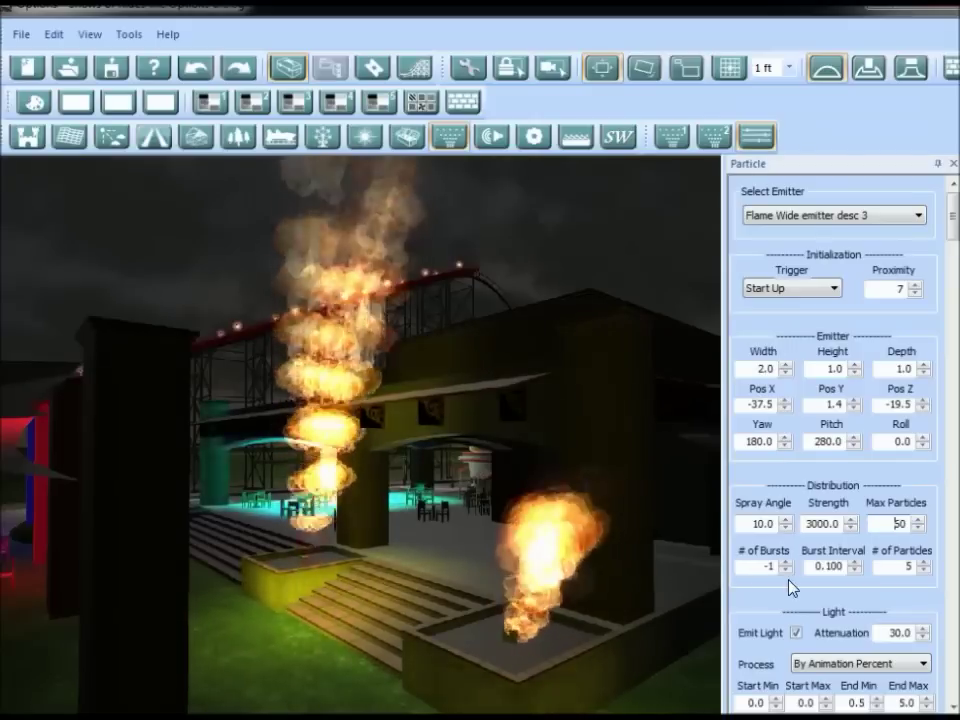
double_click(908, 566)
text(10)
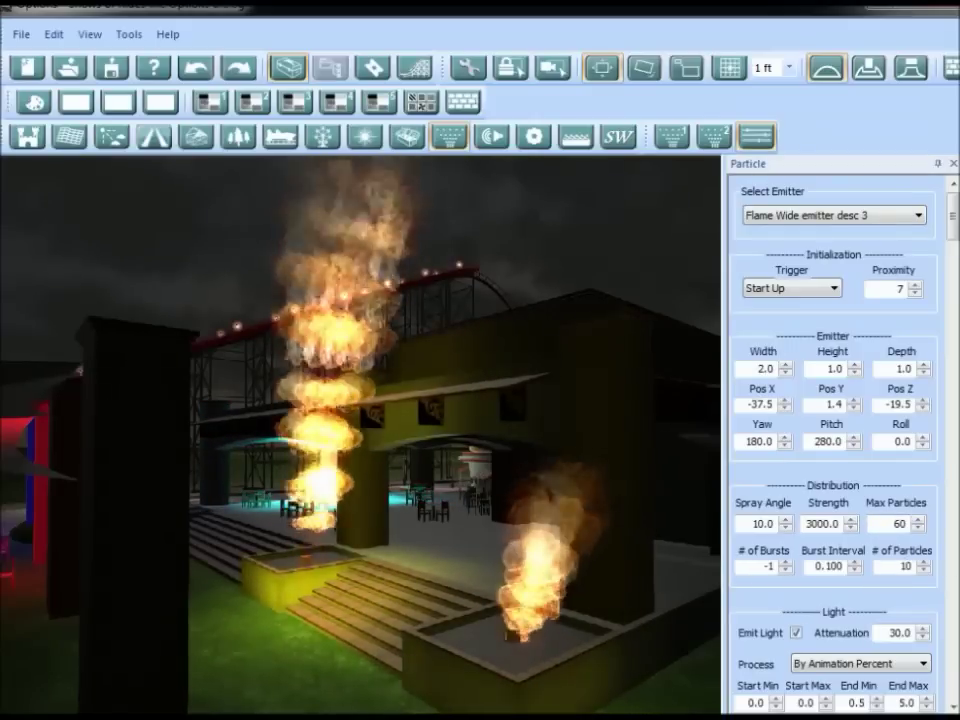
Step: Set the flame's number of particles to 20 and its maximum particles to 200
right_drag(402, 642, 883, 572)
double_click(903, 566)
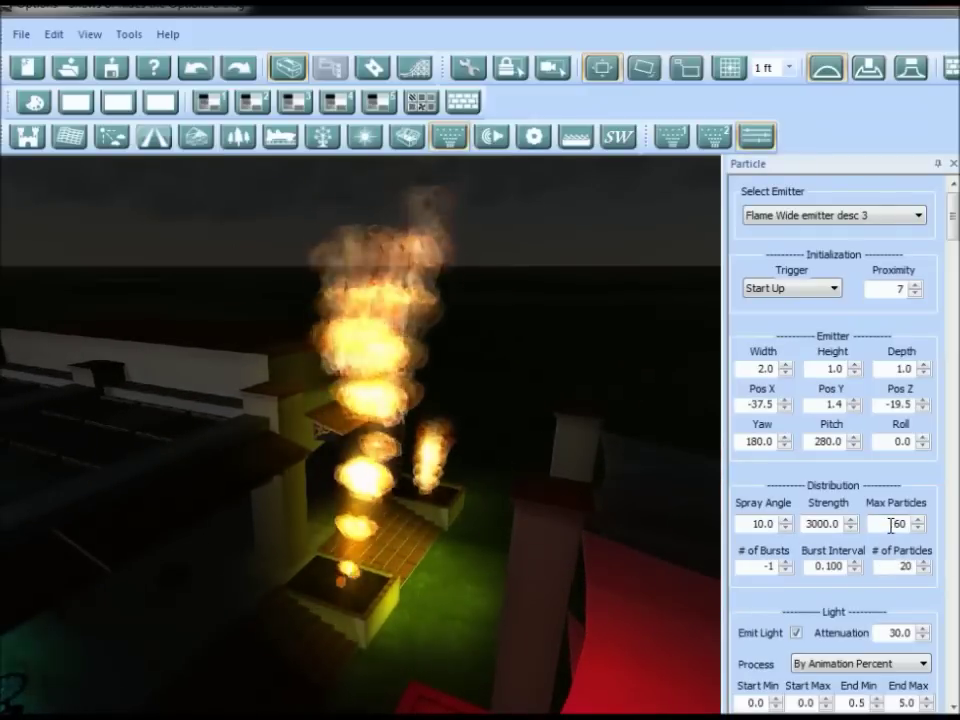
text(200)
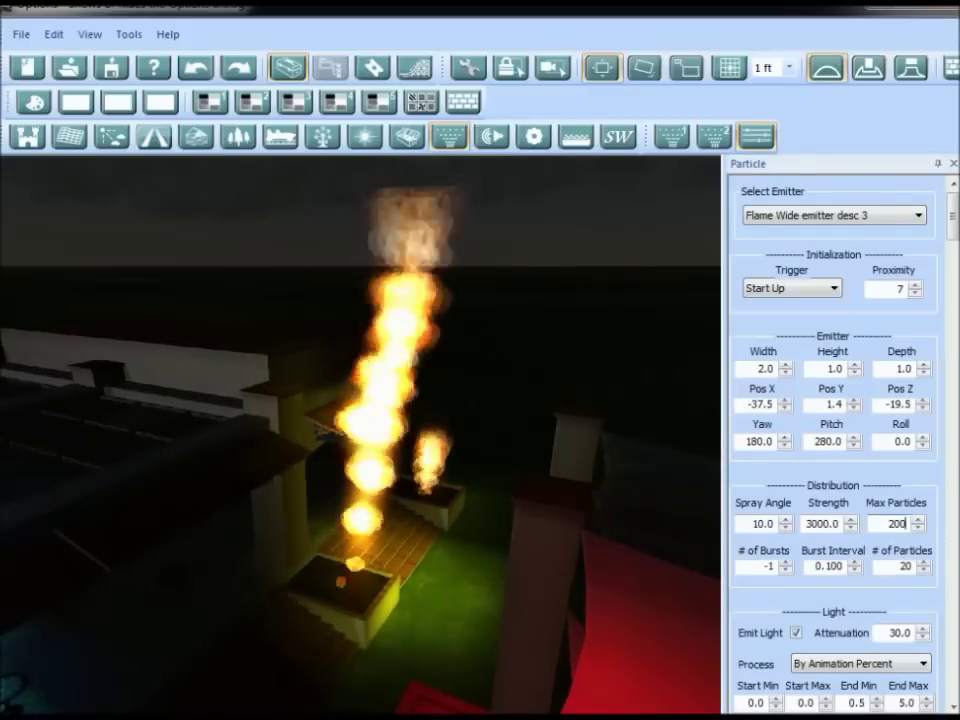
click(899, 566)
key(s)
right_drag(449, 640, 449, 680)
drag(449, 688, 856, 603)
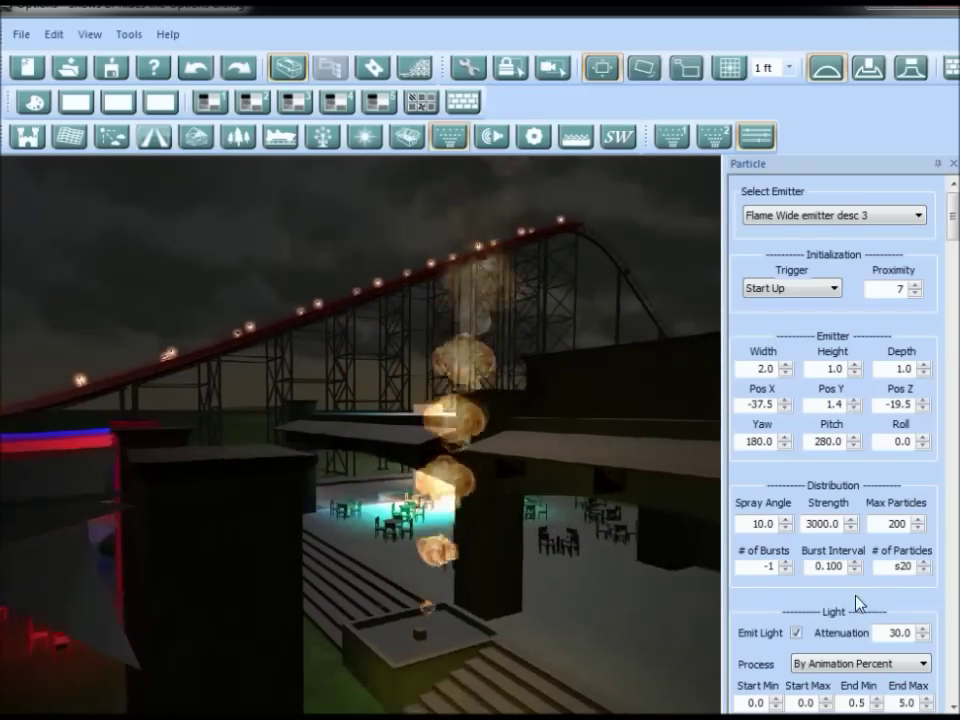
click(885, 565)
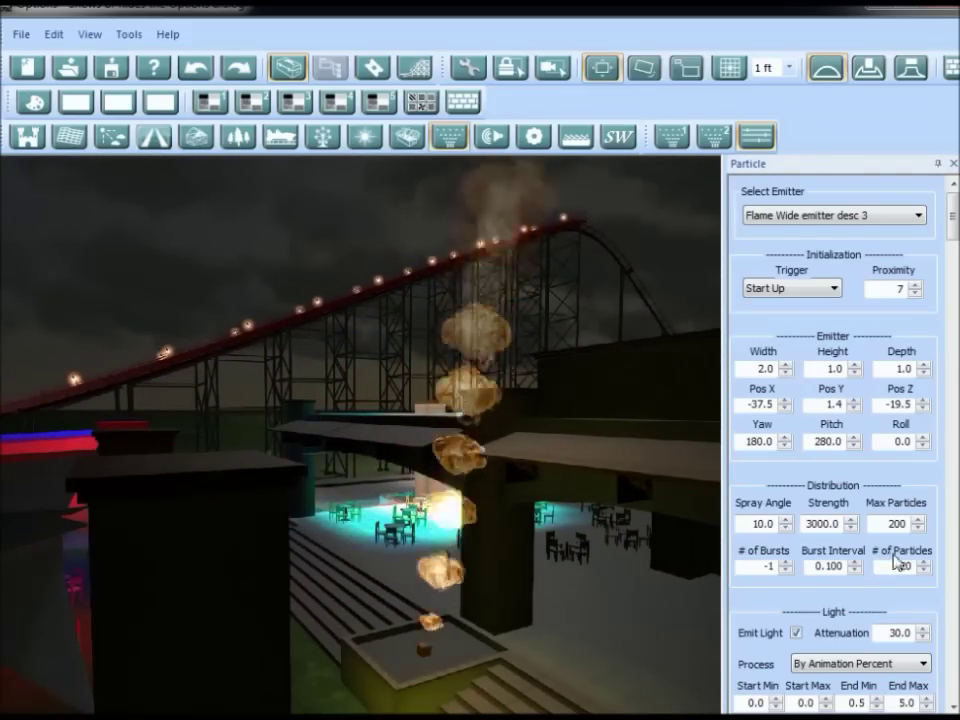
Step: Place a Smoke particle effect from Particles Library 2 in the darker planter beside the café's corner column
drag(304, 676, 537, 593)
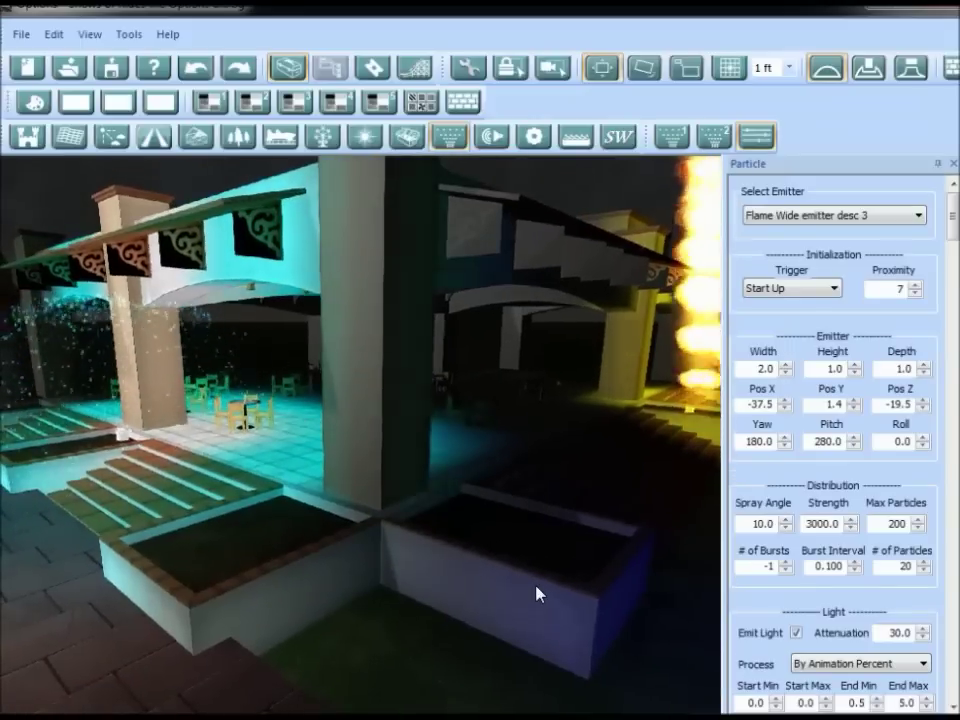
click(718, 140)
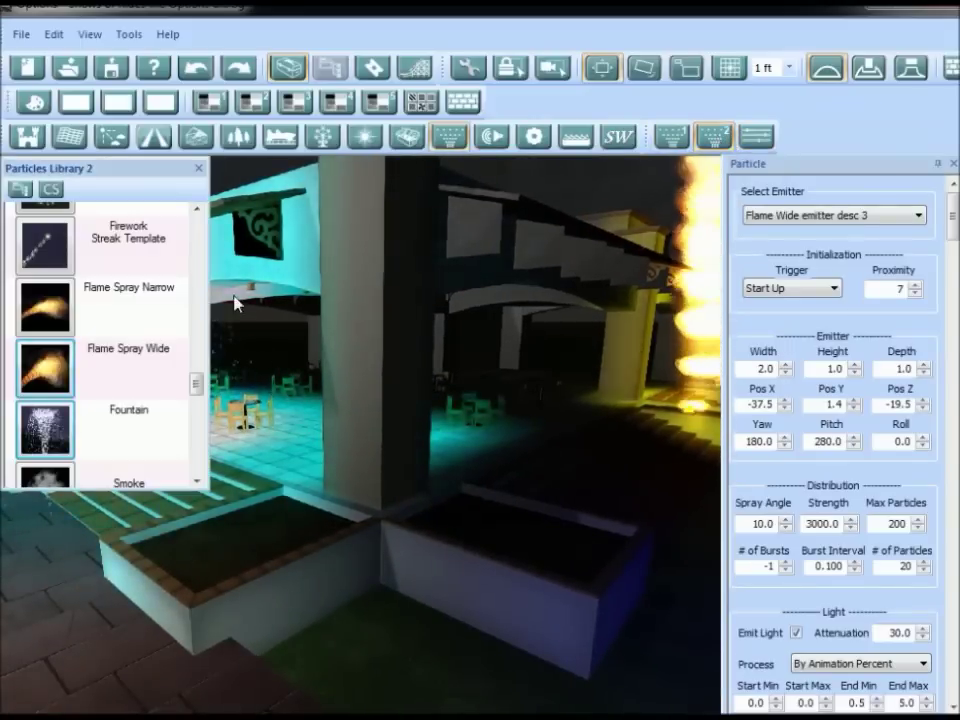
drag(195, 383, 189, 424)
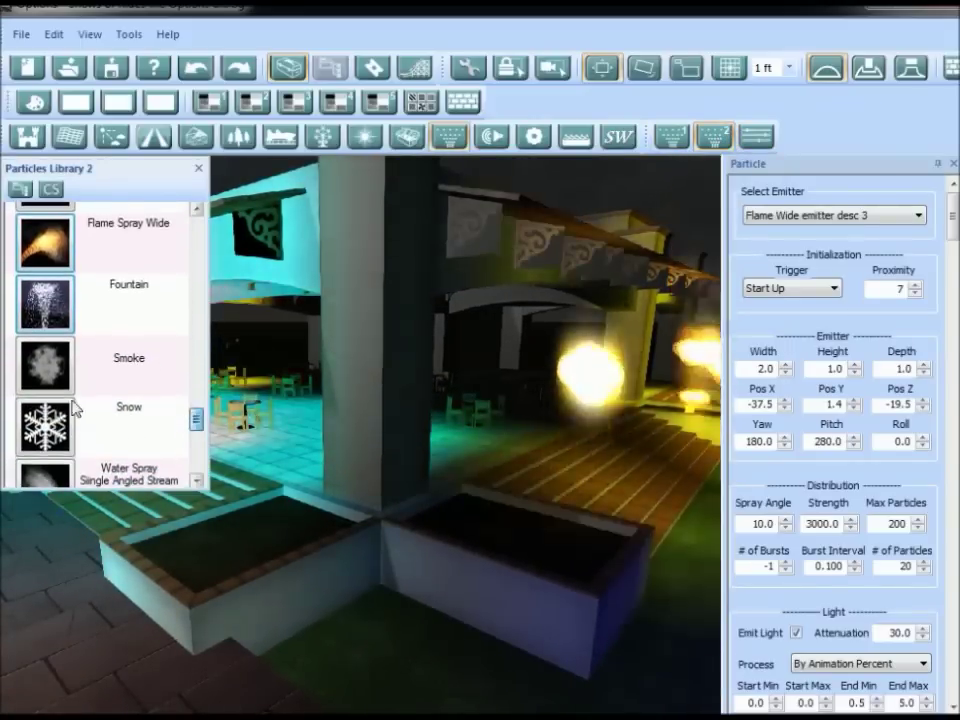
drag(47, 372, 548, 588)
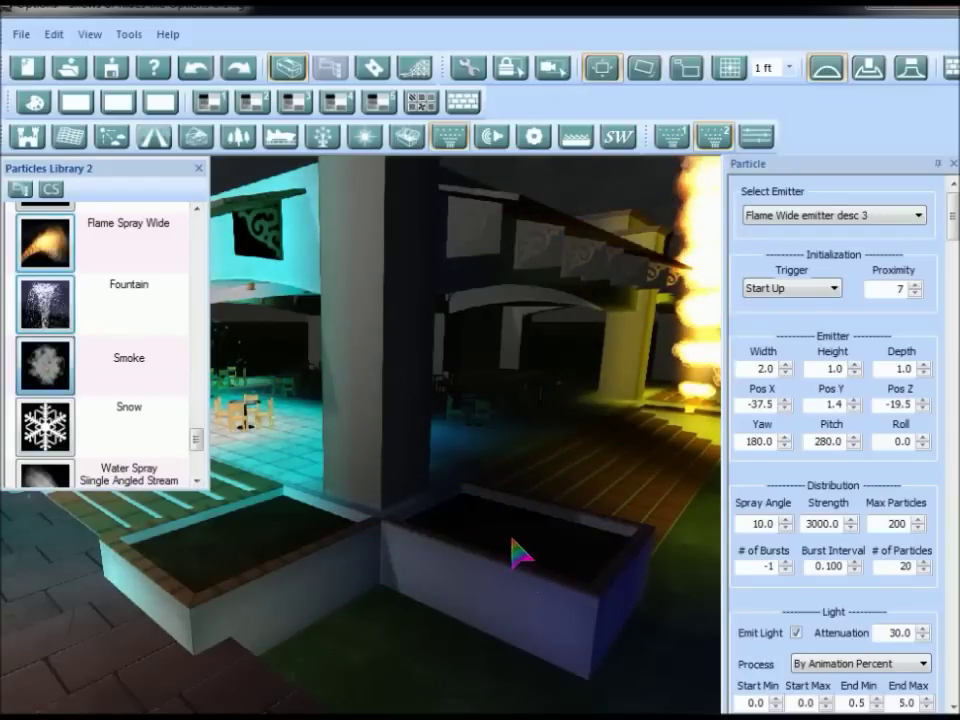
drag(517, 553, 516, 545)
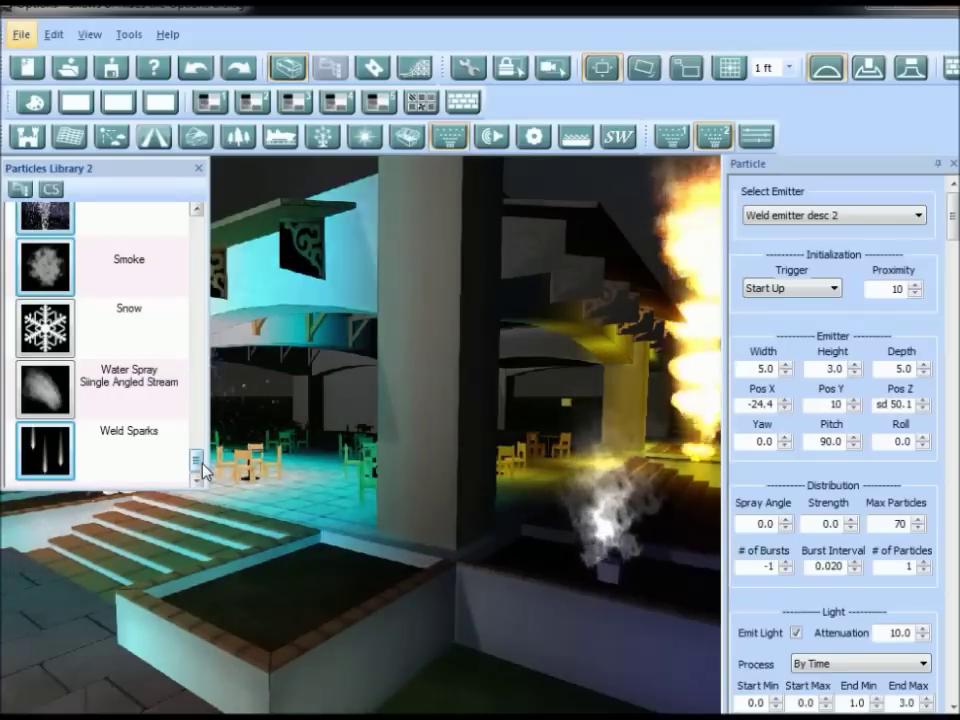
Step: Place a Fire particle effect in the planter beside the turquoise-lit steps and set its Pos Y to 3
drag(205, 452, 205, 232)
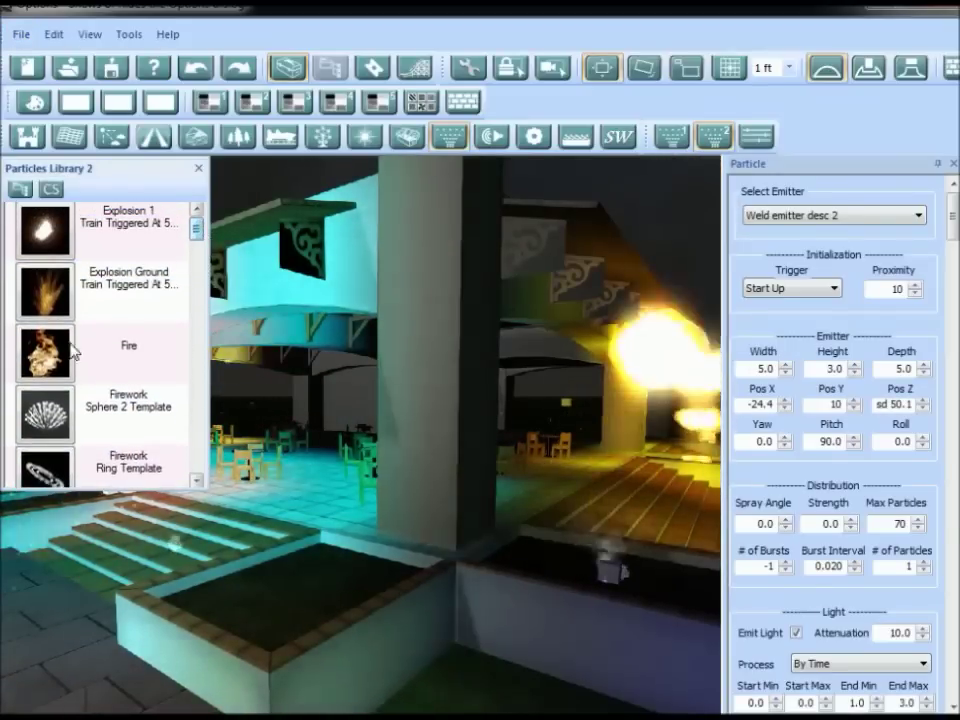
click(303, 594)
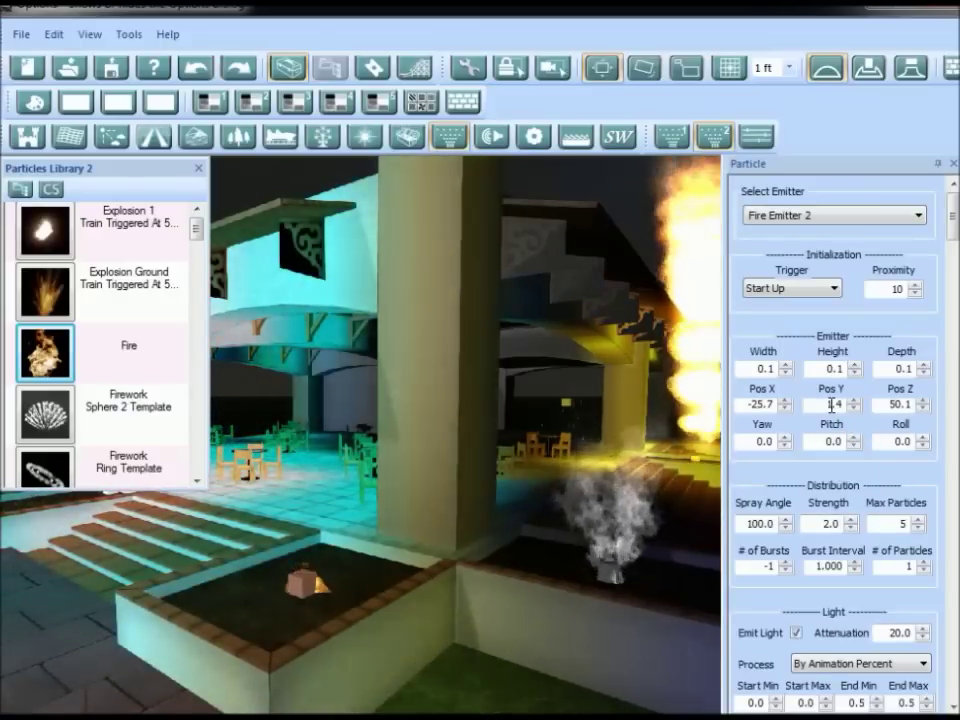
drag(829, 404, 879, 404)
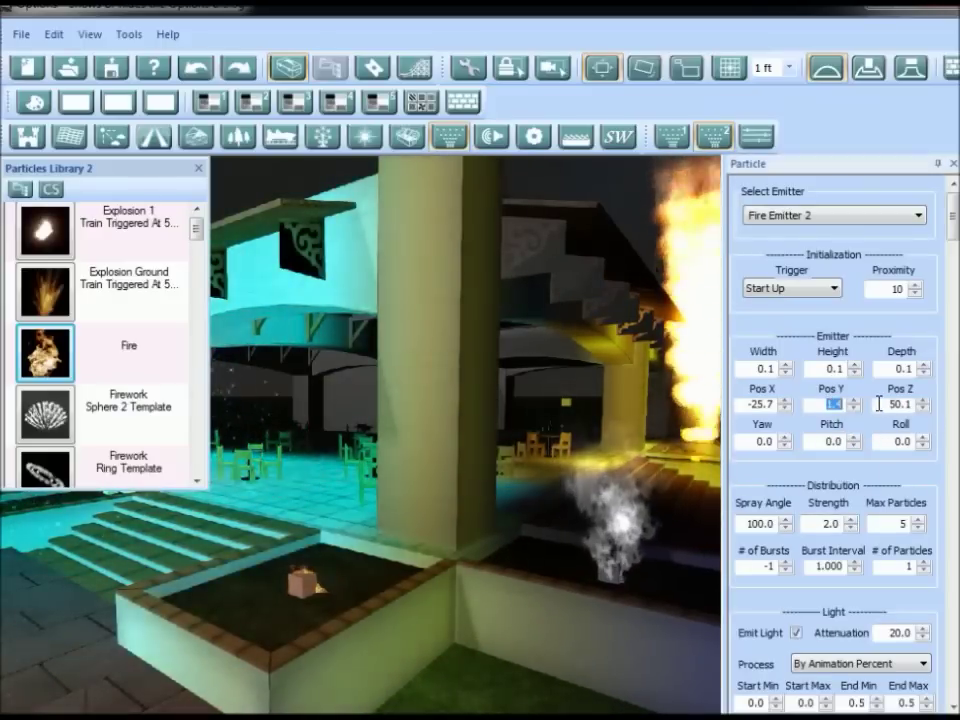
text(3)
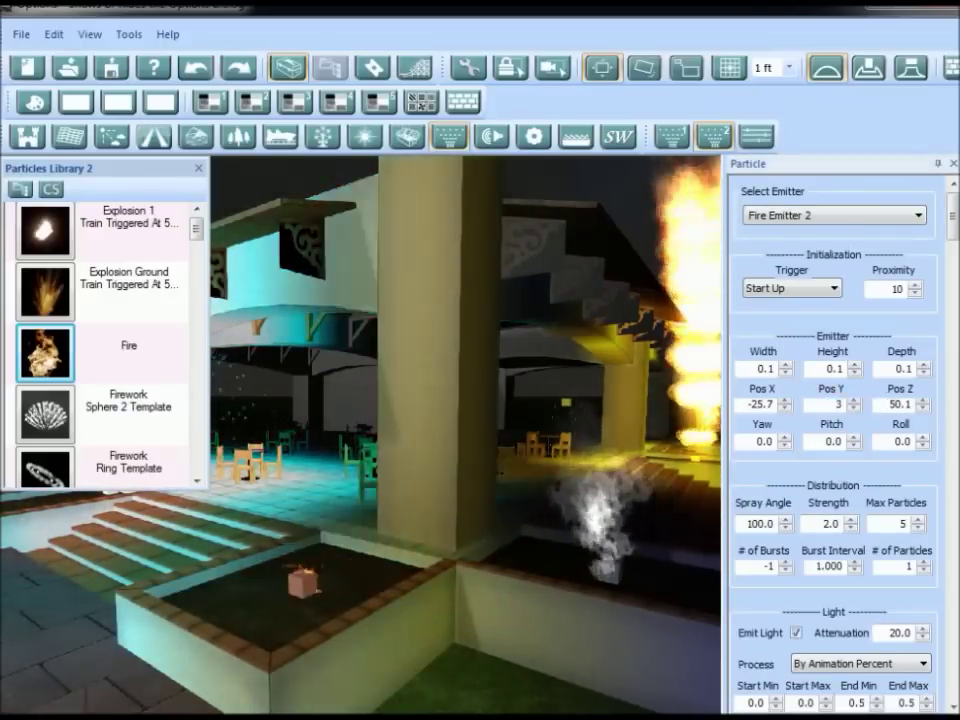
key(Tab)
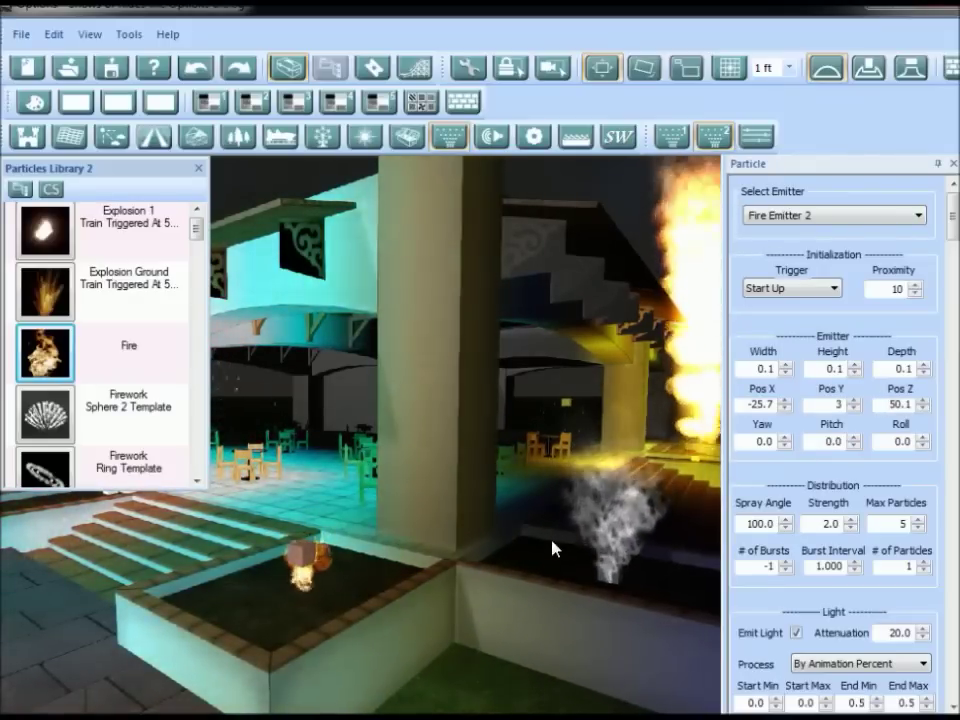
Step: Set the fire's strength to 5 and its number of particles to 2, and close the second particle library
drag(823, 525, 862, 525)
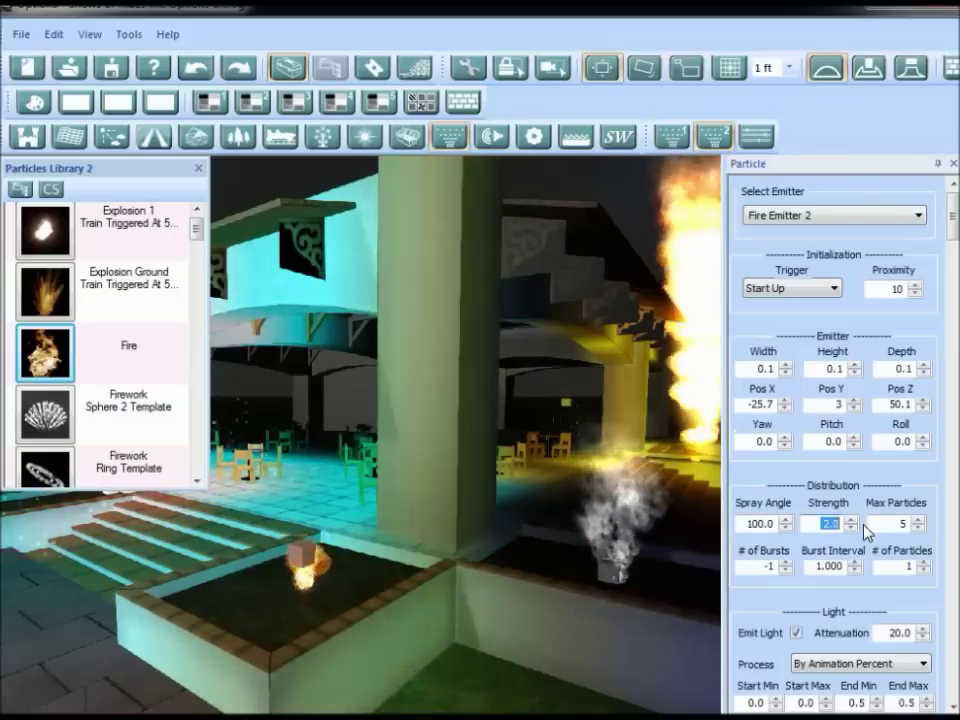
text(5)
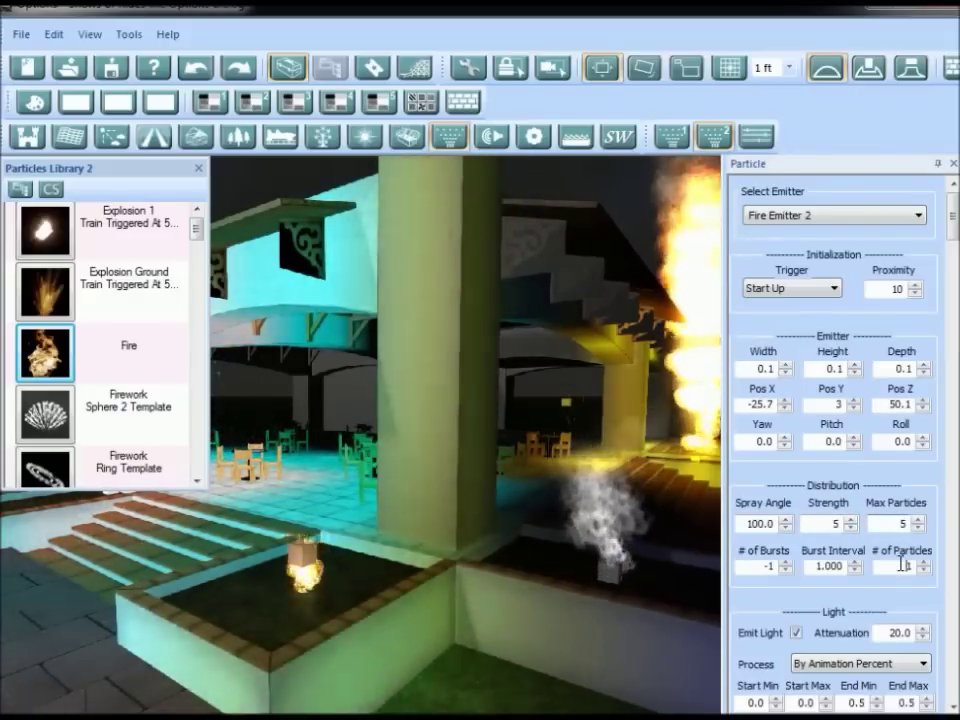
double_click(901, 563)
text(2)
click(879, 527)
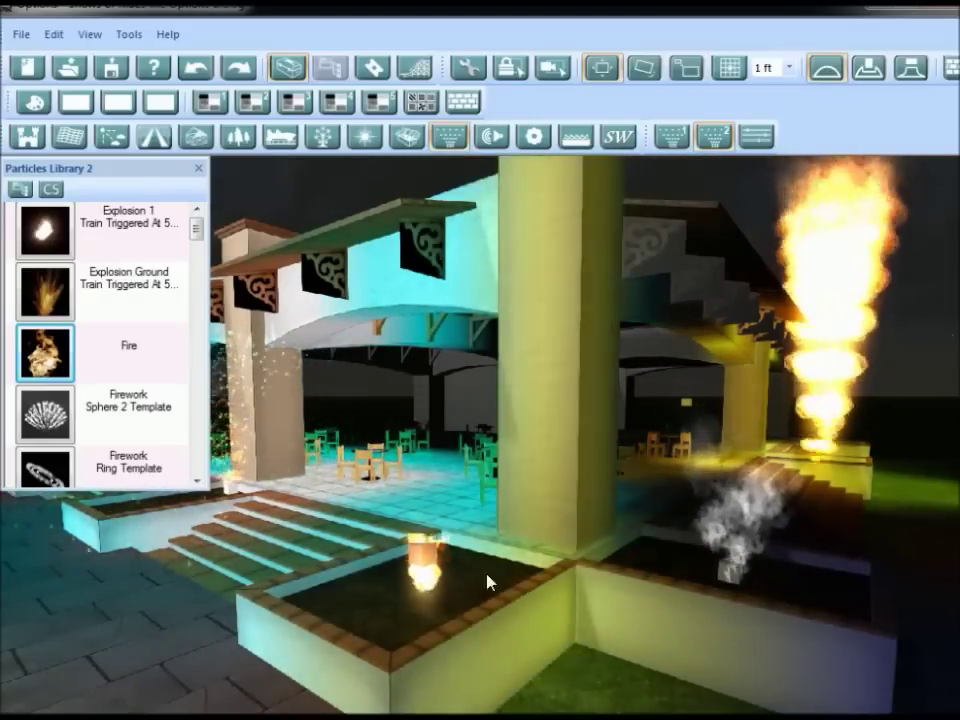
click(198, 168)
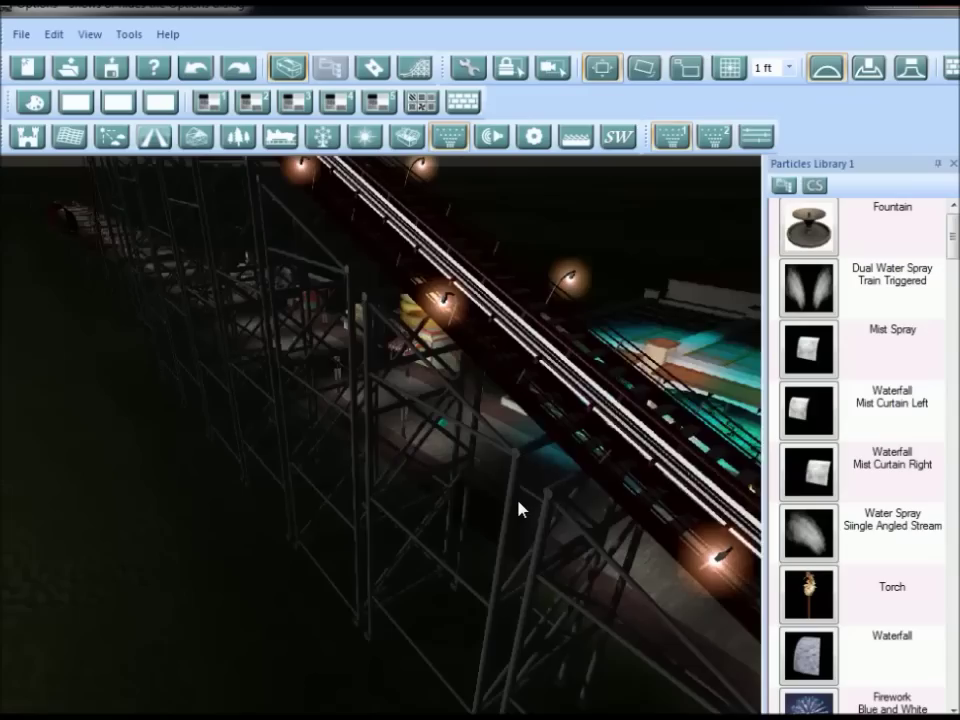
Step: Place a Fountain from Particles Library 1 at the path's edge between the two buildings with red awnings, near the lamp post
right_drag(518, 501, 548, 568)
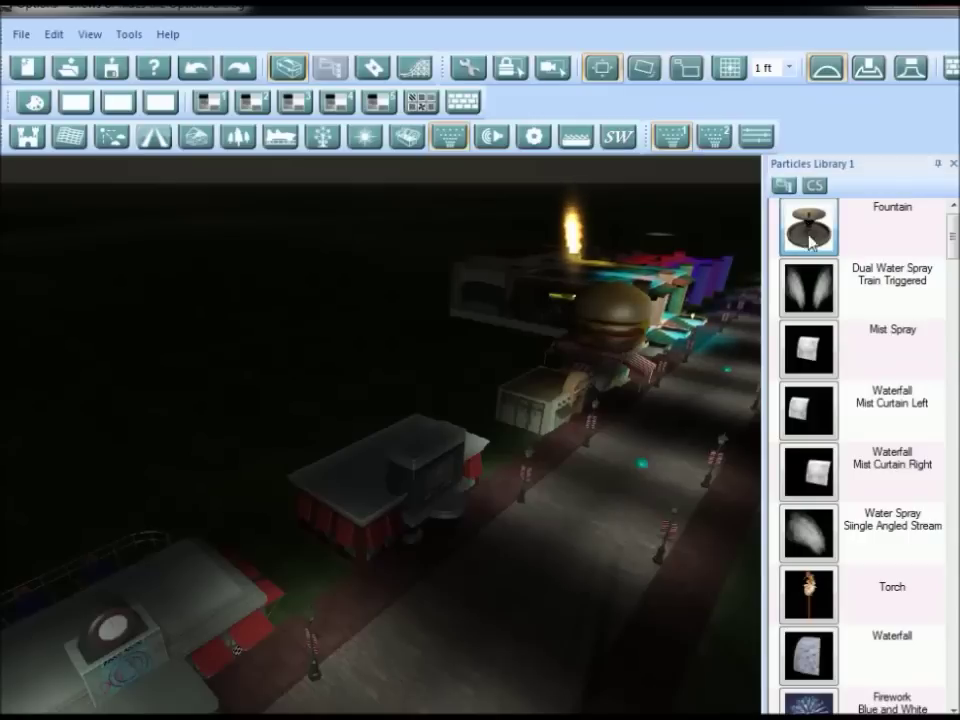
click(300, 592)
mouse_move(300, 588)
mouse_down()
mouse_move(251, 467)
mouse_move(319, 596)
mouse_move(251, 476)
mouse_move(309, 598)
mouse_move(339, 623)
mouse_move(340, 613)
mouse_up()
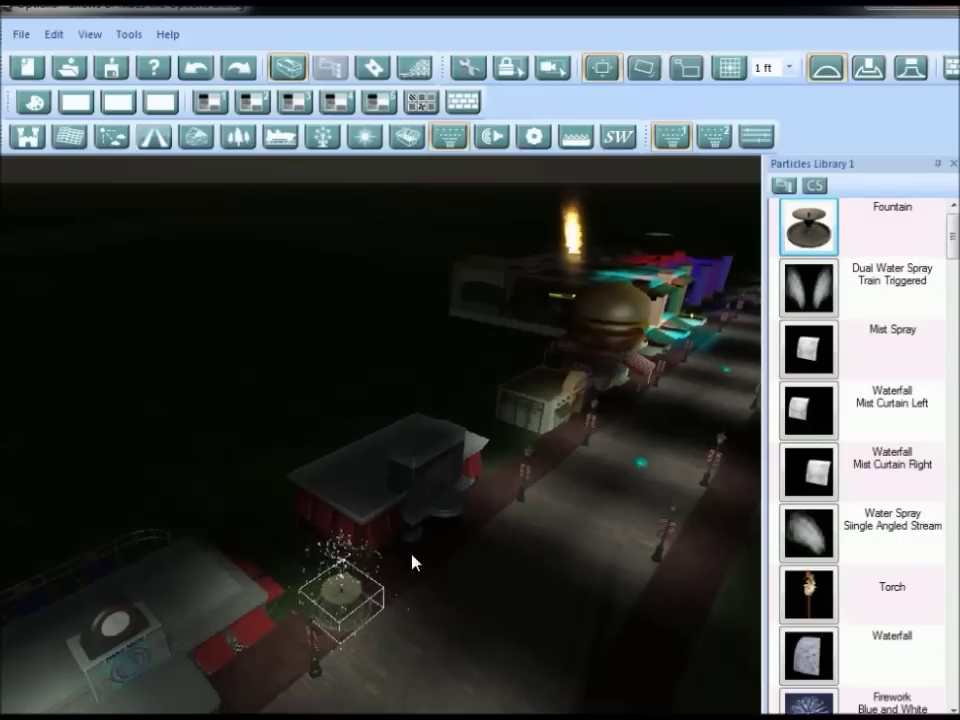
scroll(430, 554, down, 3)
scroll(444, 540, up, 4)
right_drag(445, 538, 256, 575)
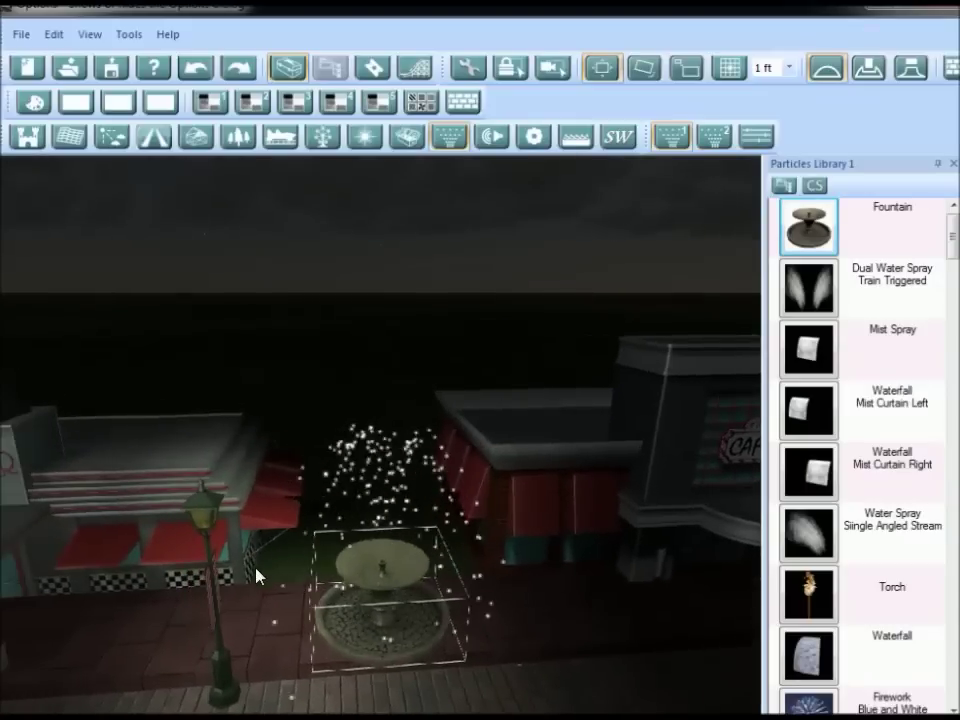
Step: Open the new fountain's particle properties and set its strength to 12000
click(757, 137)
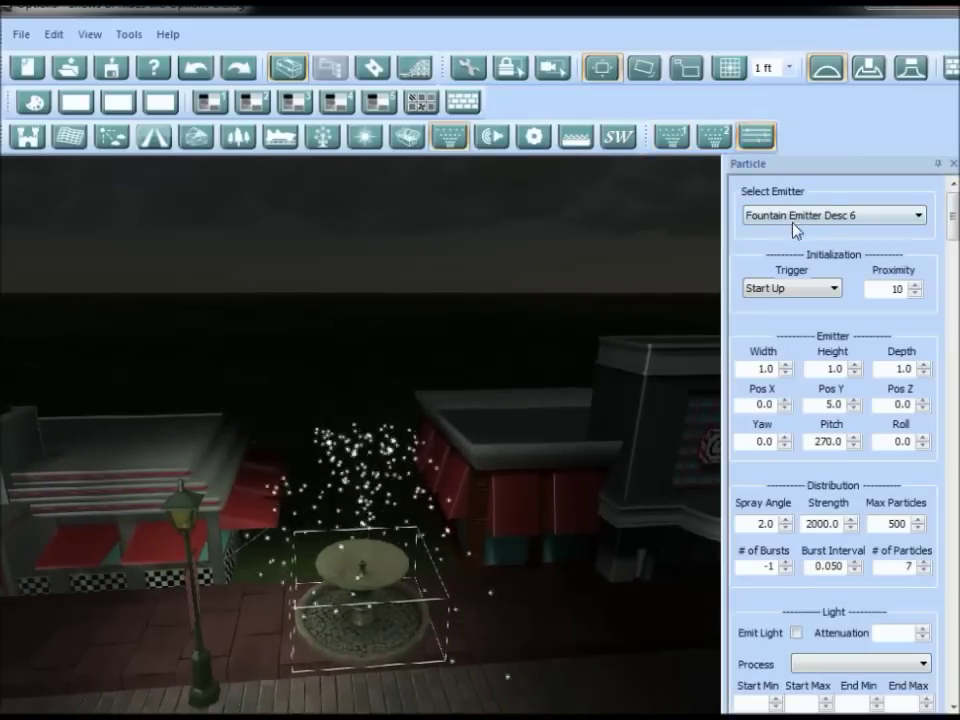
double_click(820, 523)
text(12000)
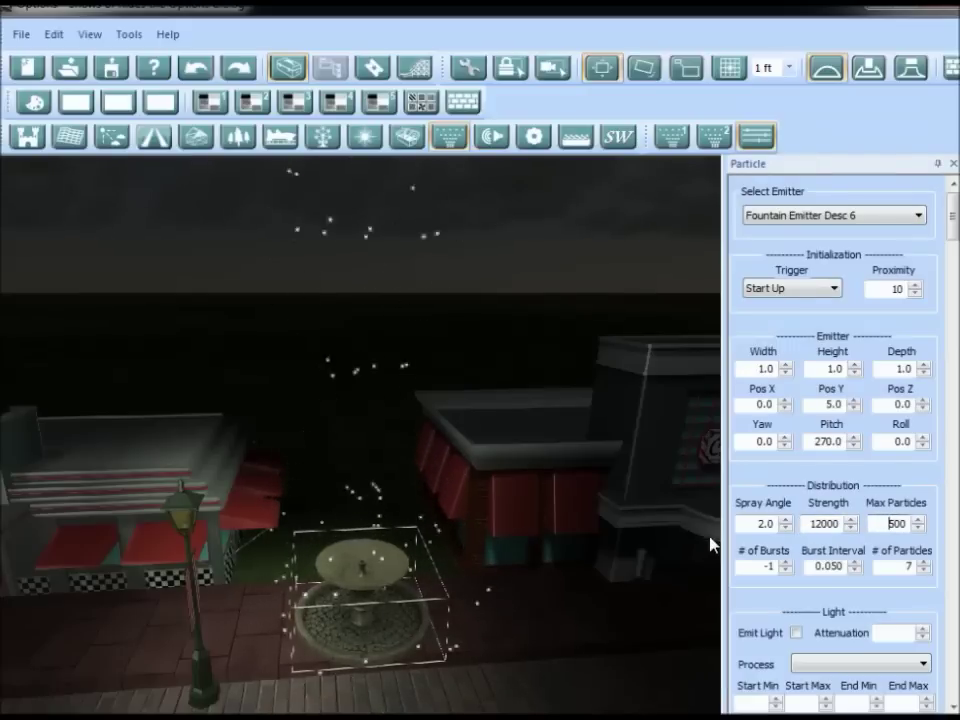
scroll(530, 525, down, 5)
middle_drag(508, 521, 597, 516)
scroll(560, 505, down, 3)
middle_drag(533, 499, 880, 483)
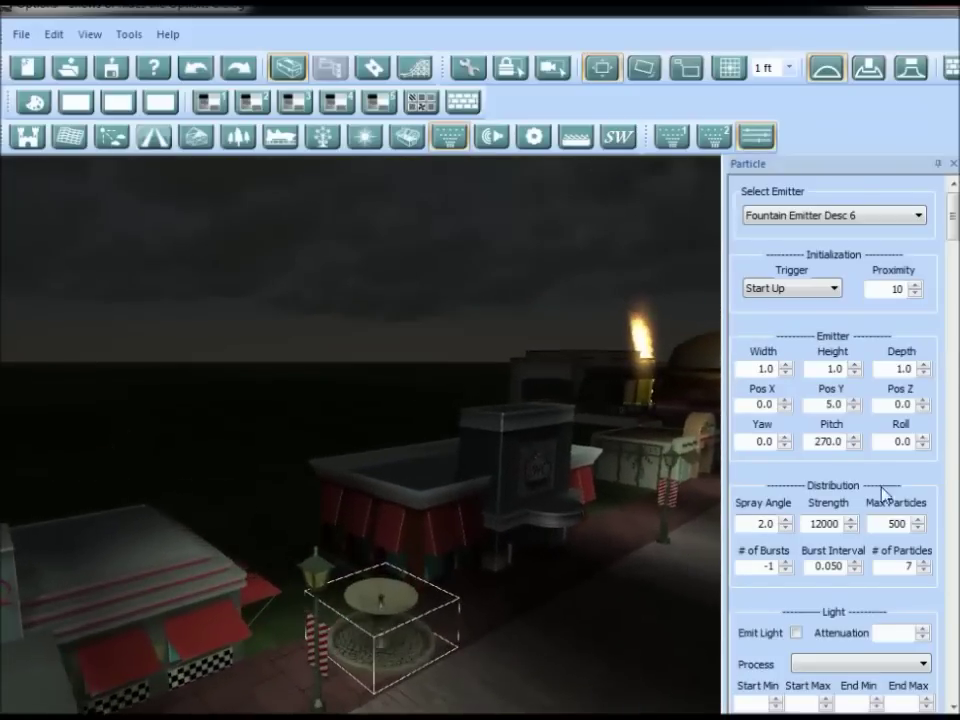
Step: Set the fountain's max particles to 10 and number of particles to 1, and enable its light emission with attenuation 15
drag(879, 523, 924, 528)
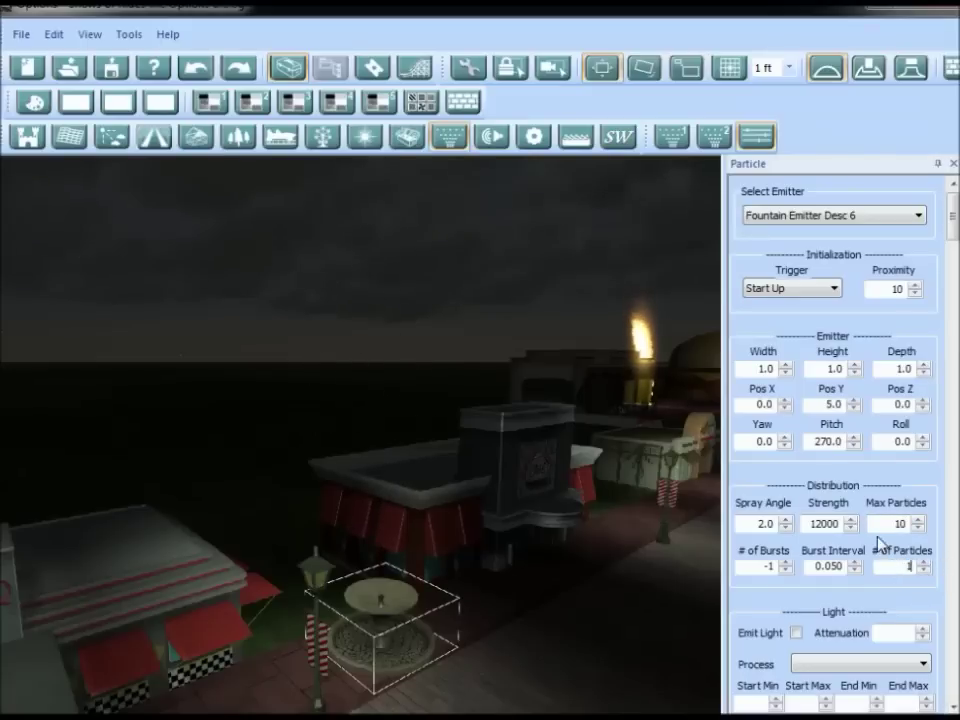
scroll(948, 250, down, 3)
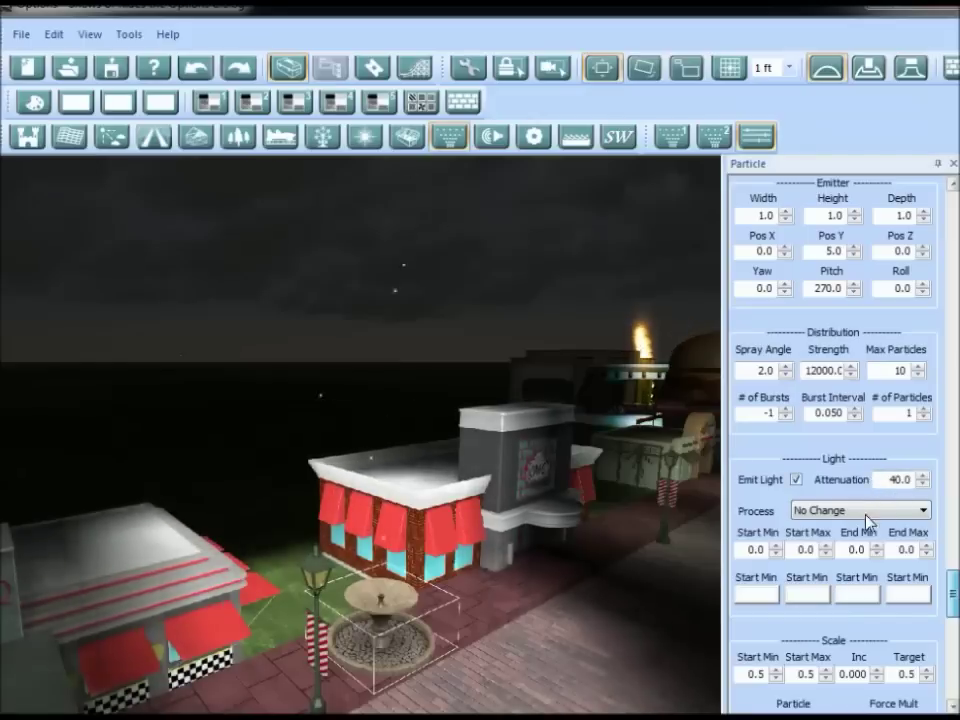
double_click(900, 480)
text(15)
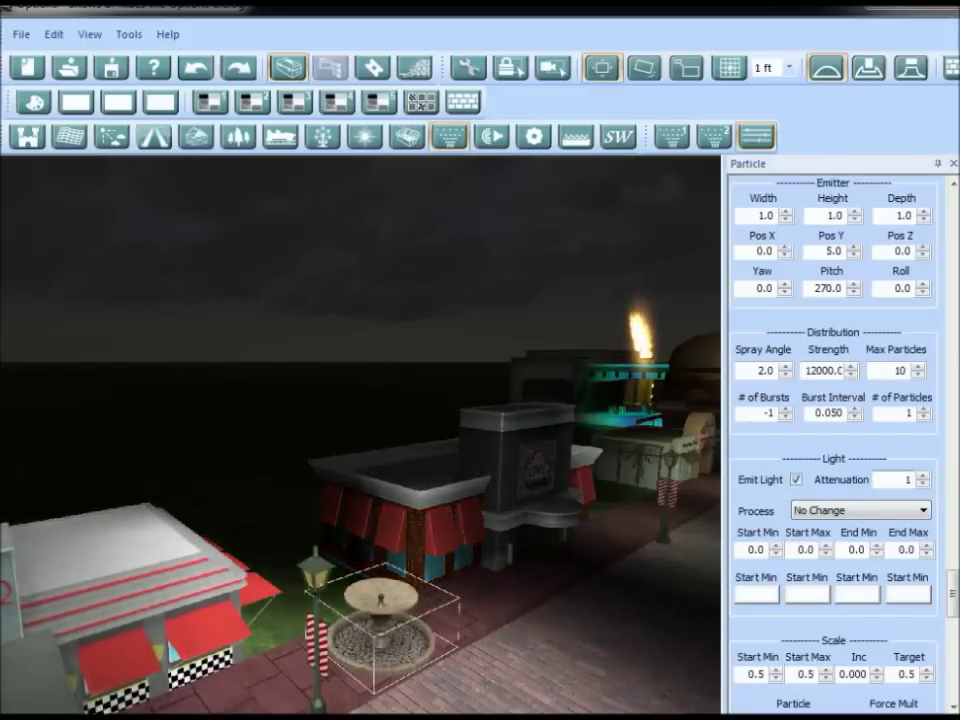
Step: Make the fountain's light process By Time with start min 1, start max 1.5, end min 3 and end max 4.5
click(828, 512)
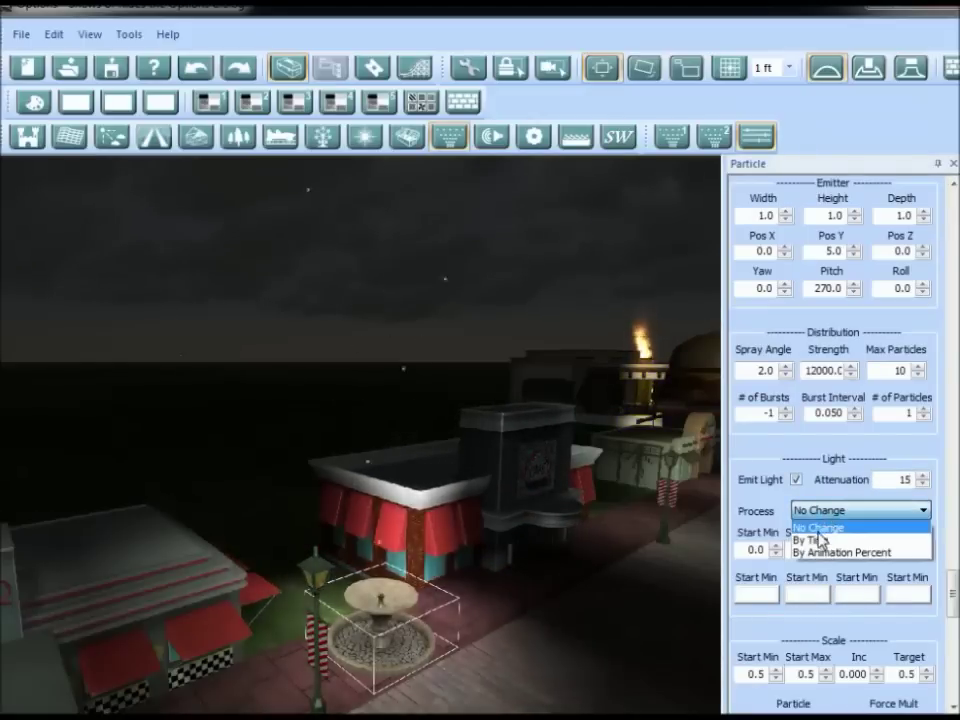
click(810, 540)
click(755, 549)
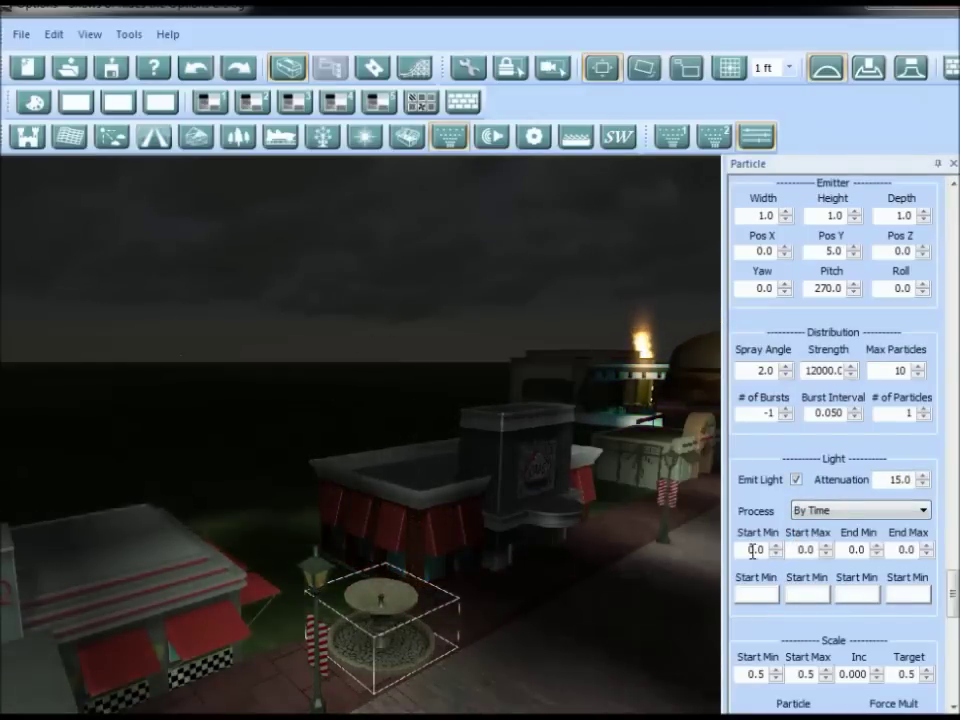
double_click(755, 549)
text(1)
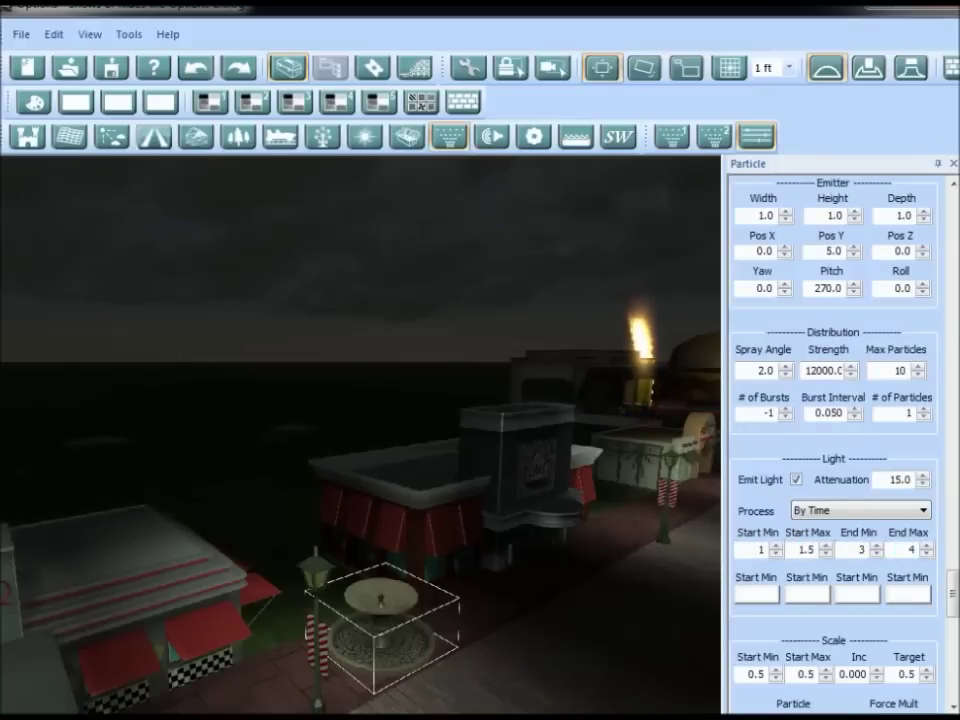
Step: Set the fountain's four light colors to cyan, yellow, red and orange, in that order
click(757, 594)
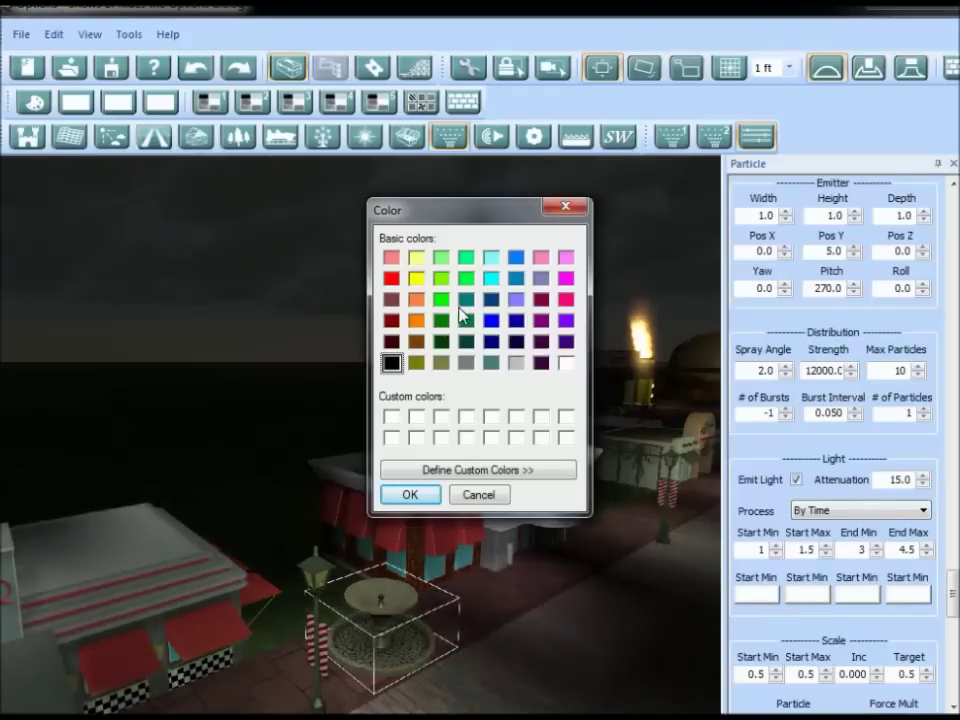
click(410, 494)
click(807, 594)
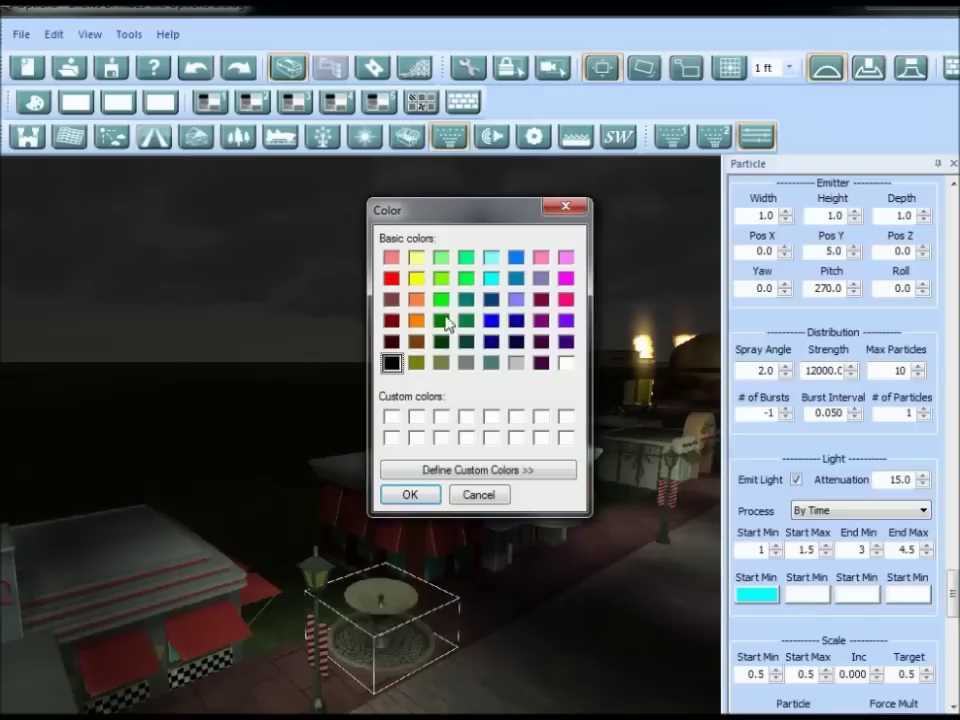
click(410, 494)
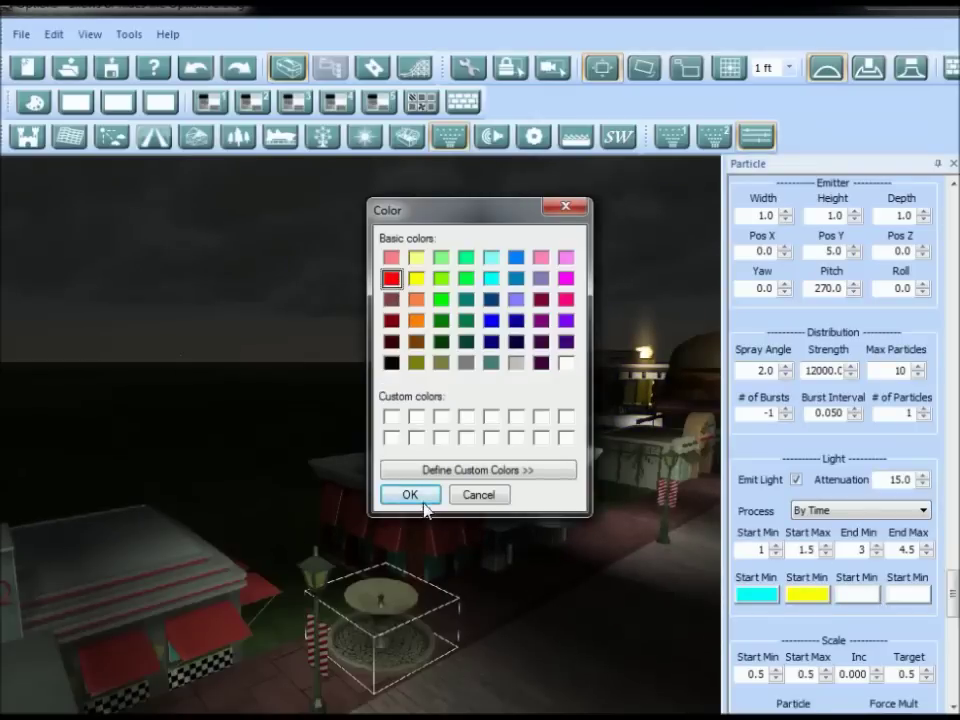
click(410, 494)
click(907, 594)
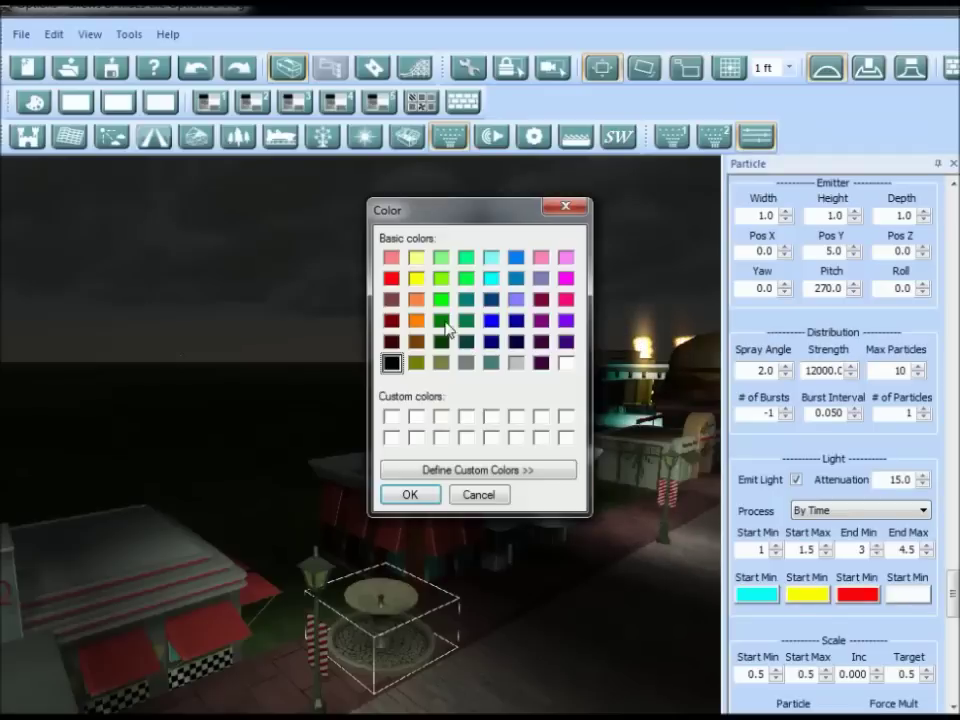
click(410, 502)
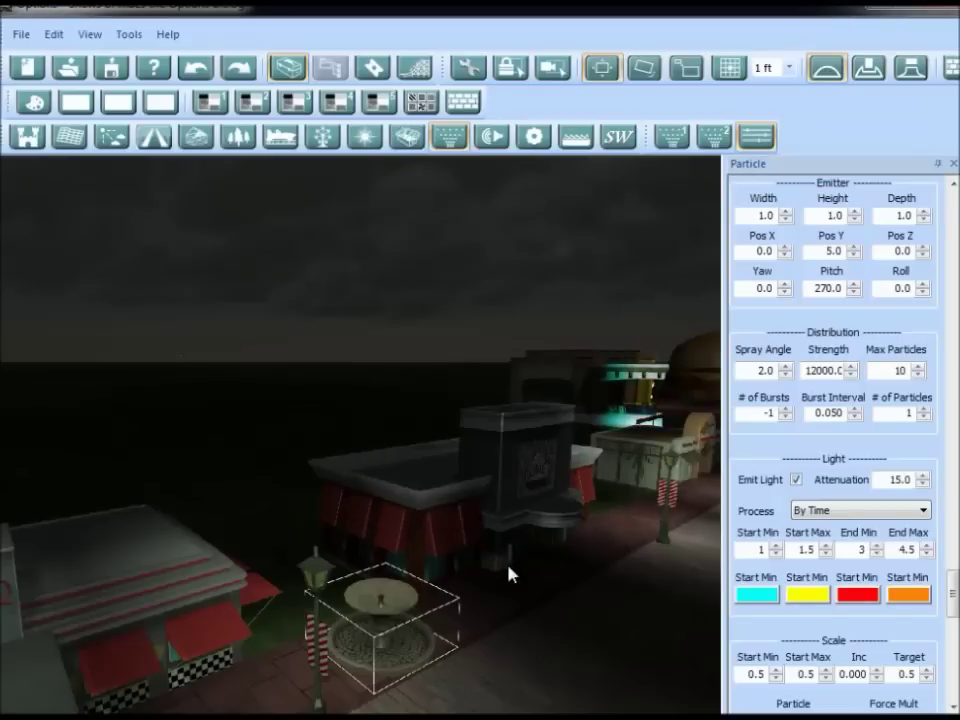
Step: Examine the fountain's lighting effect on the surrounding park from several viewpoints, switching its light emission off and back on
scroll(484, 597, down, 3)
middle_drag(334, 468, 368, 545)
scroll(347, 487, down, 2)
scroll(366, 512, up, 1)
click(797, 480)
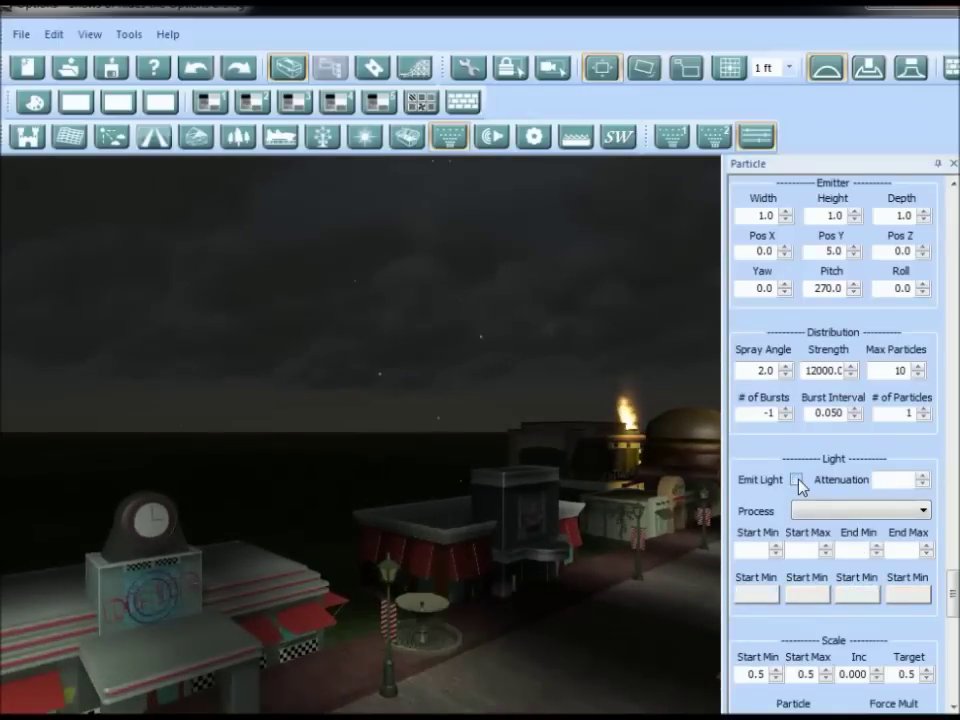
click(797, 480)
scroll(427, 655, down, 3)
middle_drag(427, 655, 432, 533)
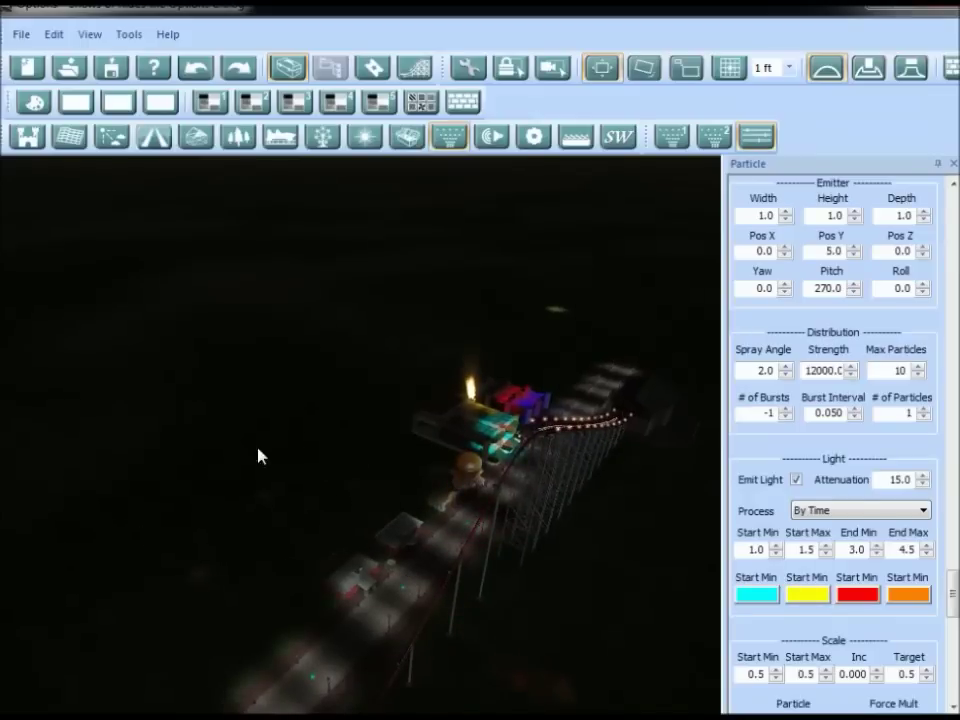
middle_drag(505, 667, 532, 647)
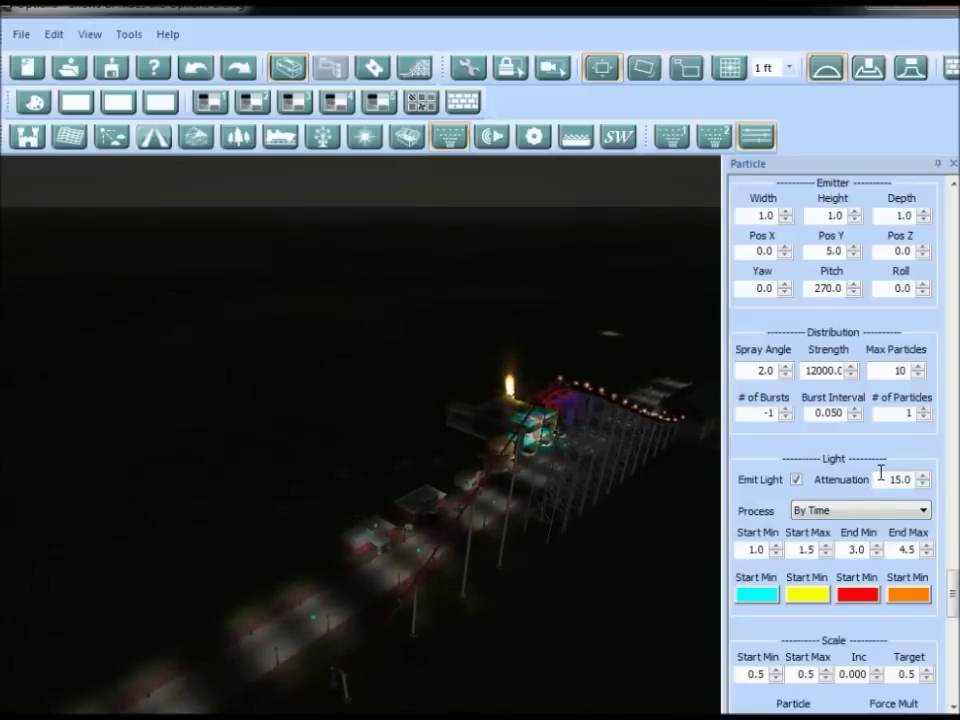
Step: Set the fountain's light attenuation to 20, max particles to 20 and number of particles to 3, and check the effect from above
double_click(906, 412)
text(3)
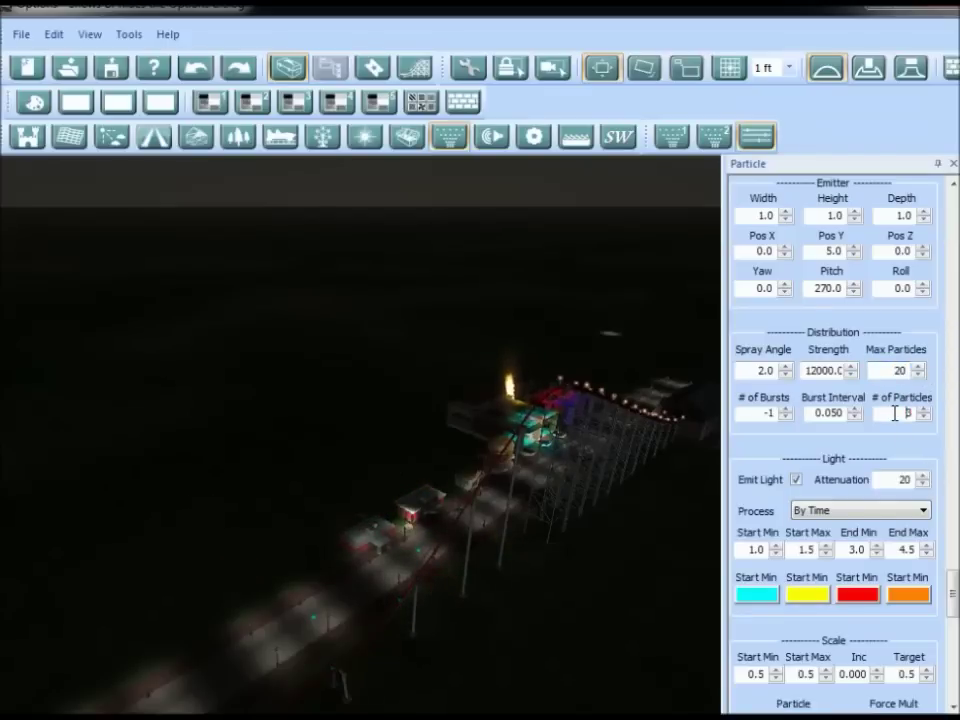
middle_drag(536, 612, 510, 589)
middle_drag(324, 527, 494, 591)
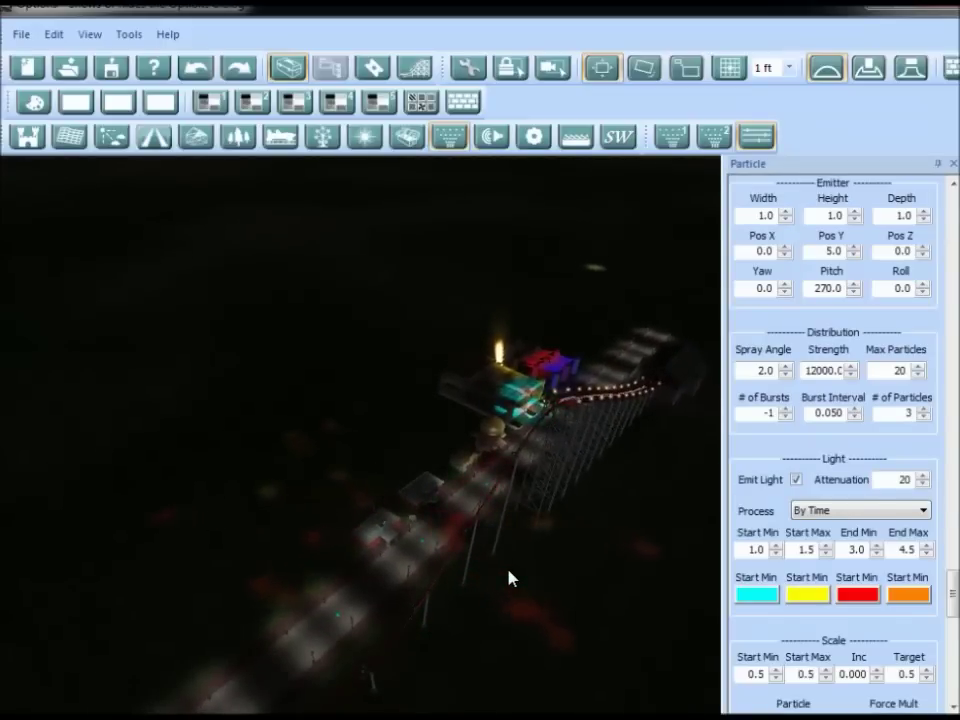
key(s)
middle_drag(508, 571, 501, 586)
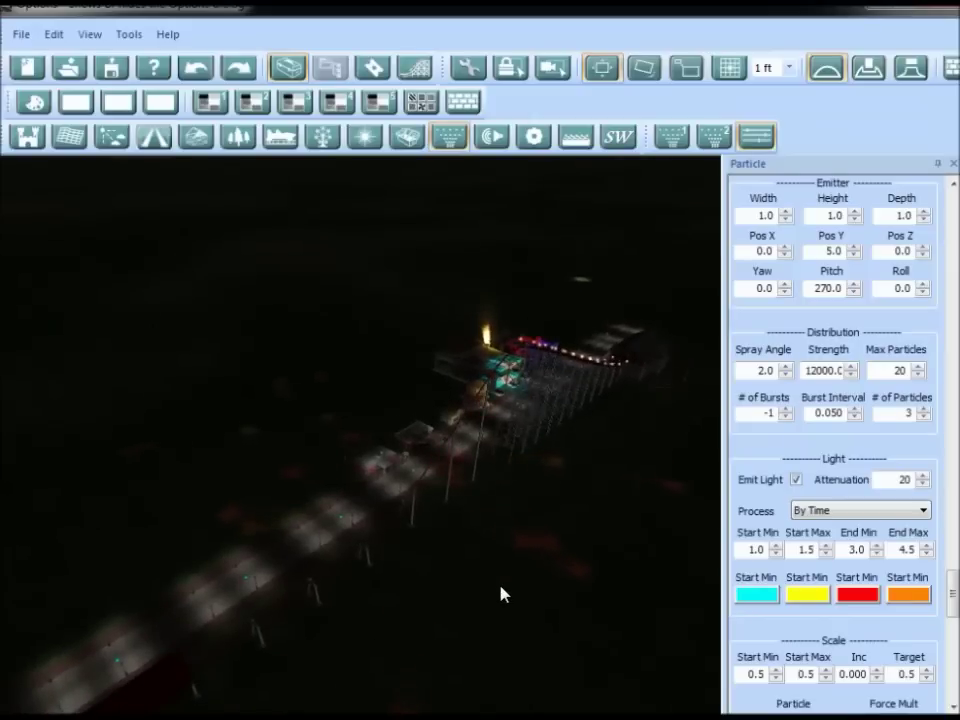
scroll(504, 582, up, 2)
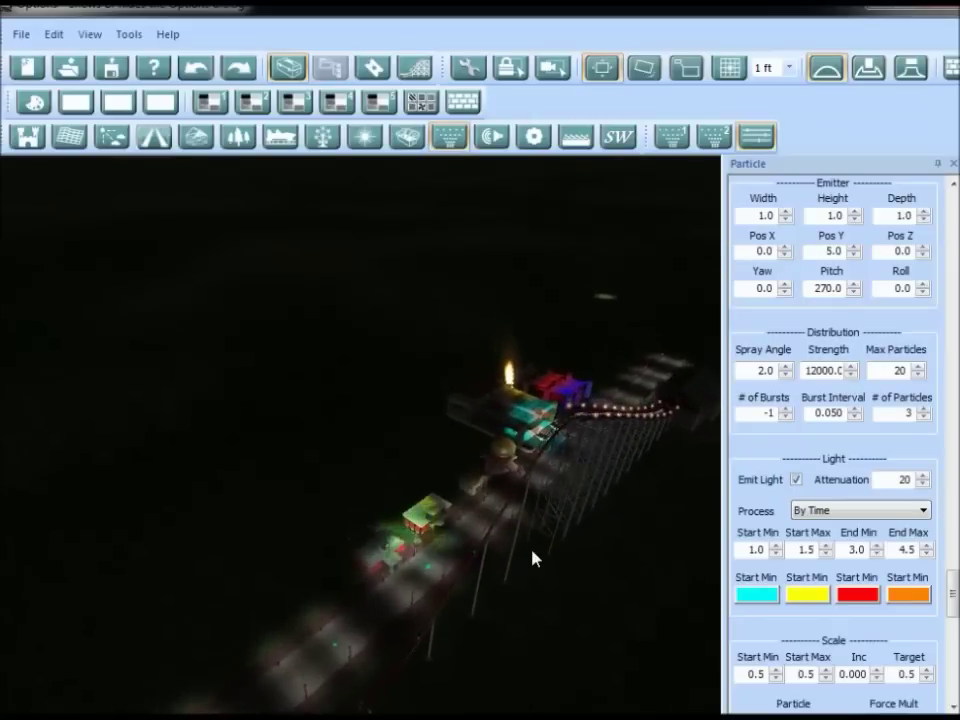
Step: Apply the Hill 1 terrain map beside the low coaster track along the path and sink the ground into a pit
middle_drag(456, 553, 135, 527)
middle_drag(288, 524, 351, 561)
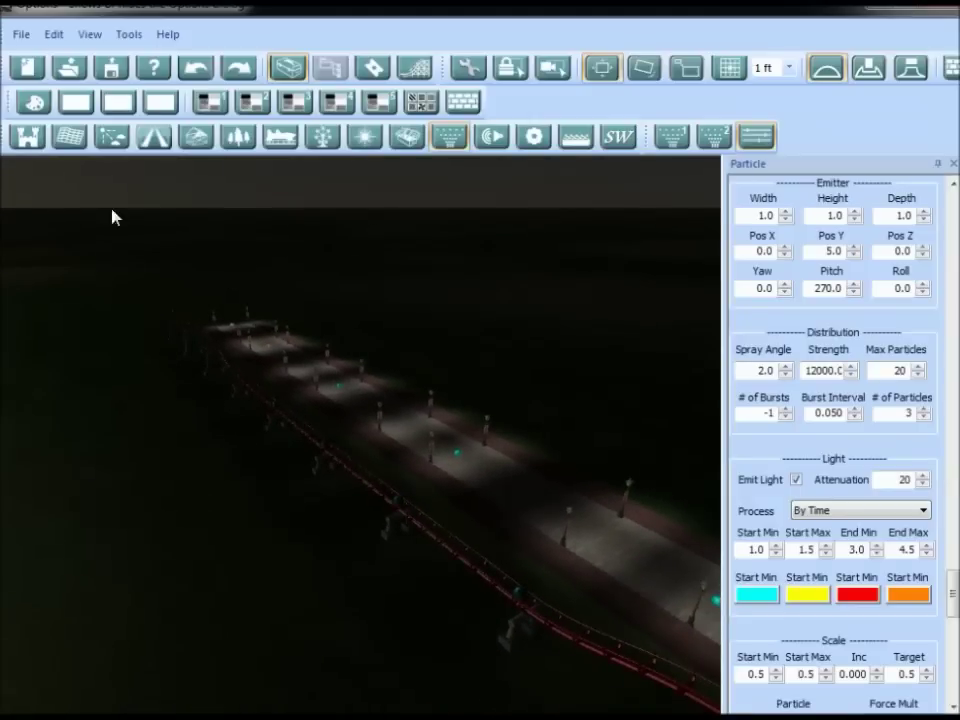
click(73, 142)
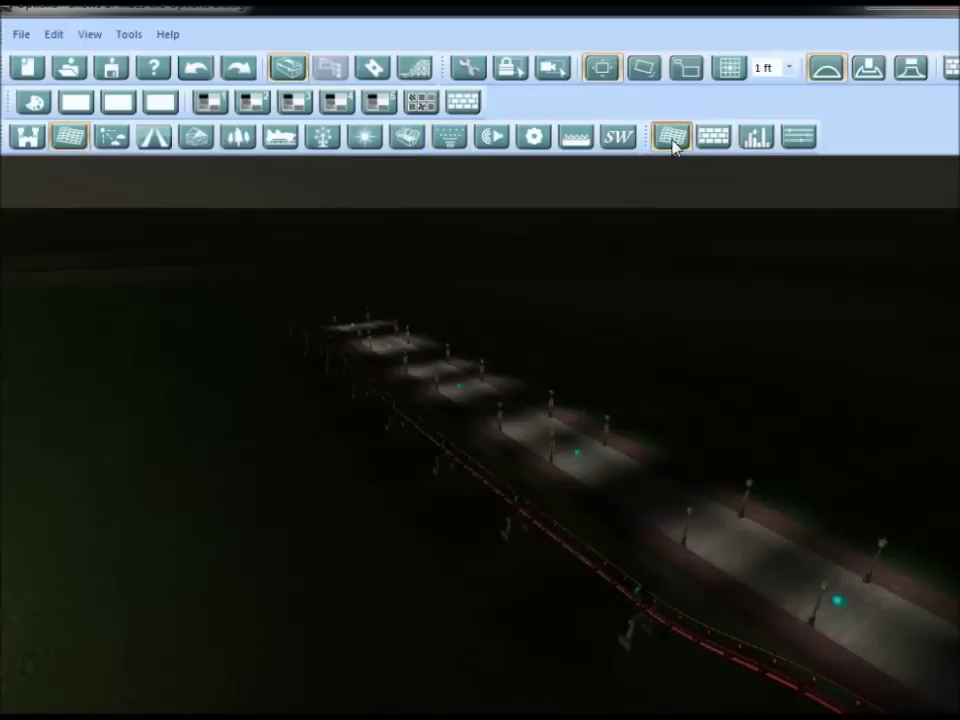
click(672, 137)
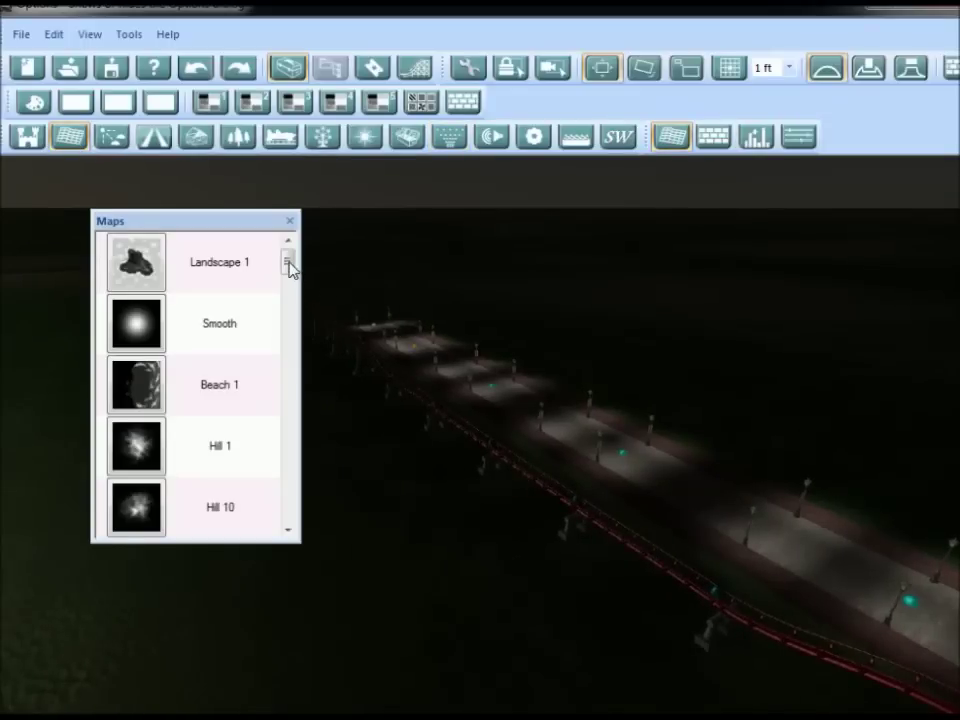
drag(290, 268, 285, 289)
click(146, 356)
middle_drag(416, 529, 427, 456)
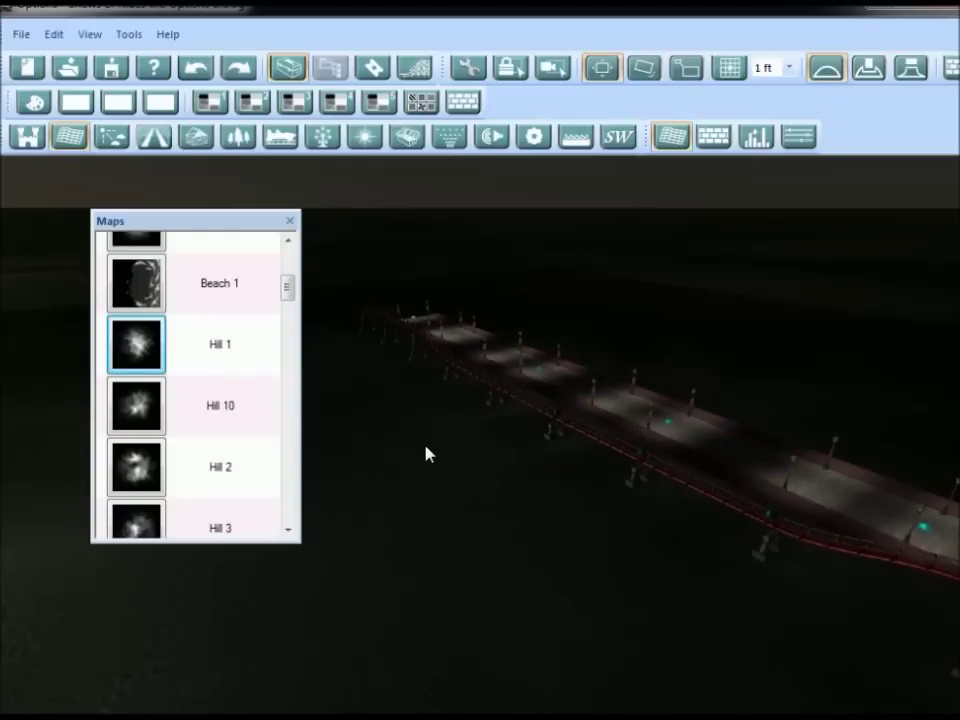
drag(402, 441, 402, 460)
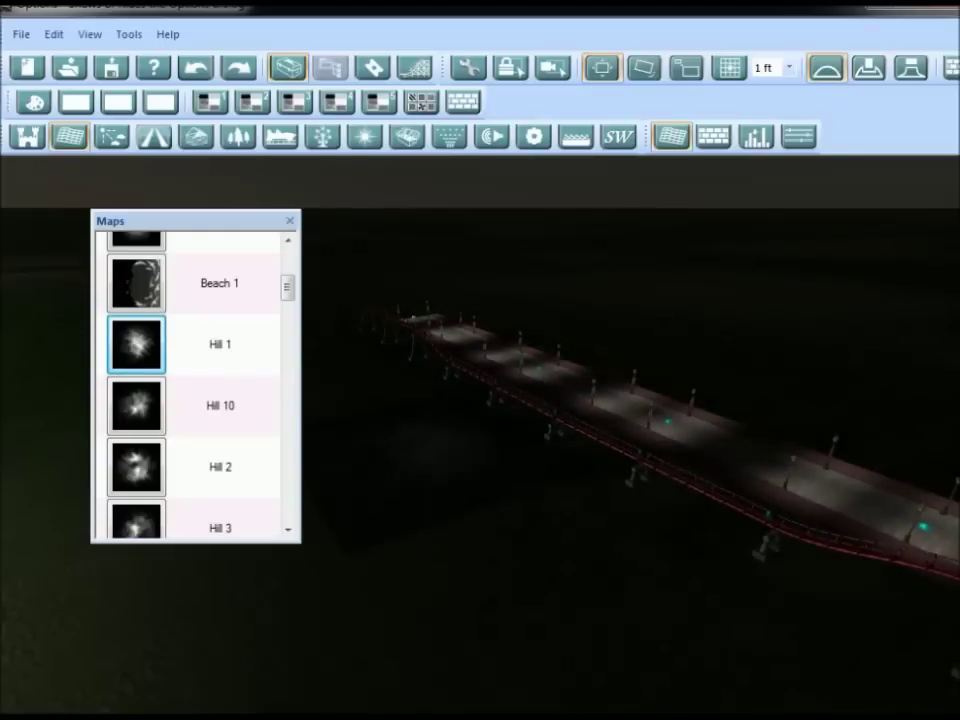
Step: Extend the pit beneath the coaster track with further Hill 1 depressions and close the terrain map library
right_drag(483, 596, 463, 403)
click(505, 435)
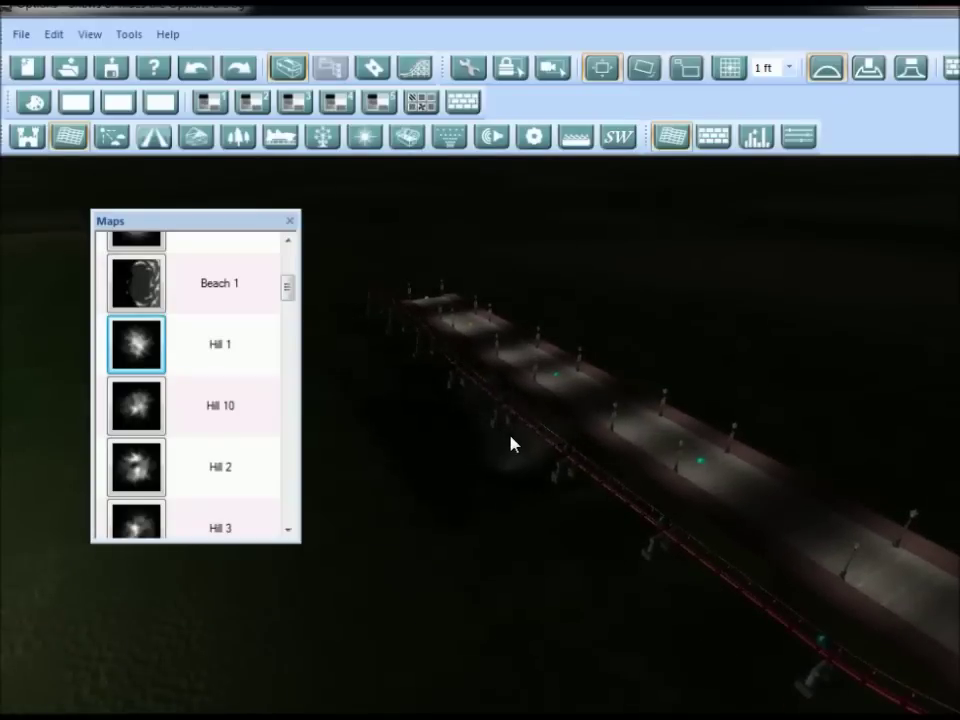
click(671, 585)
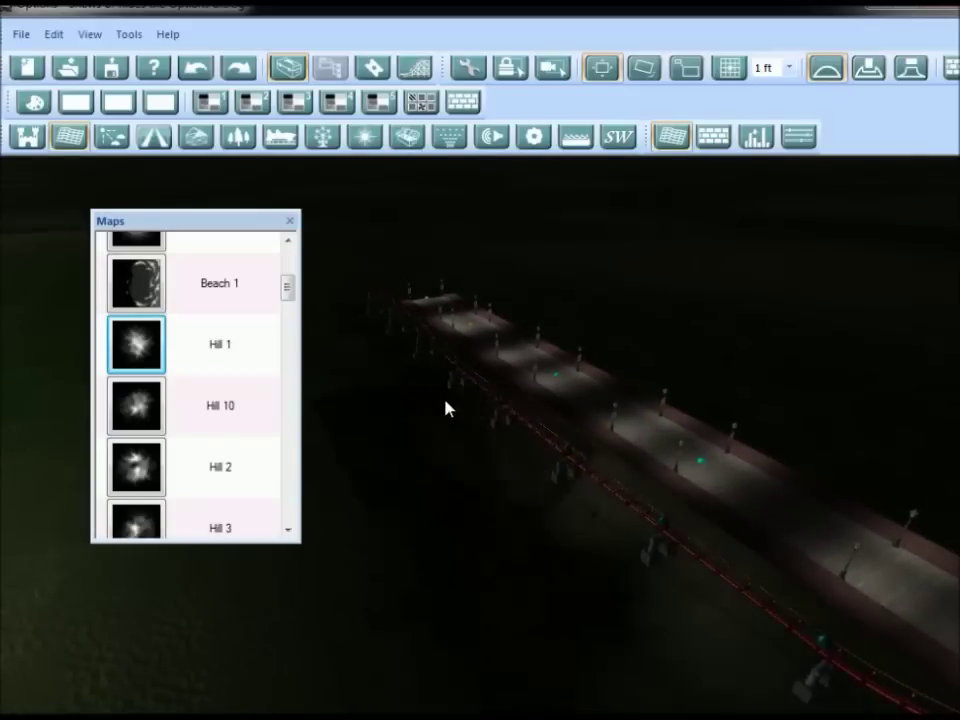
right_drag(579, 609, 662, 446)
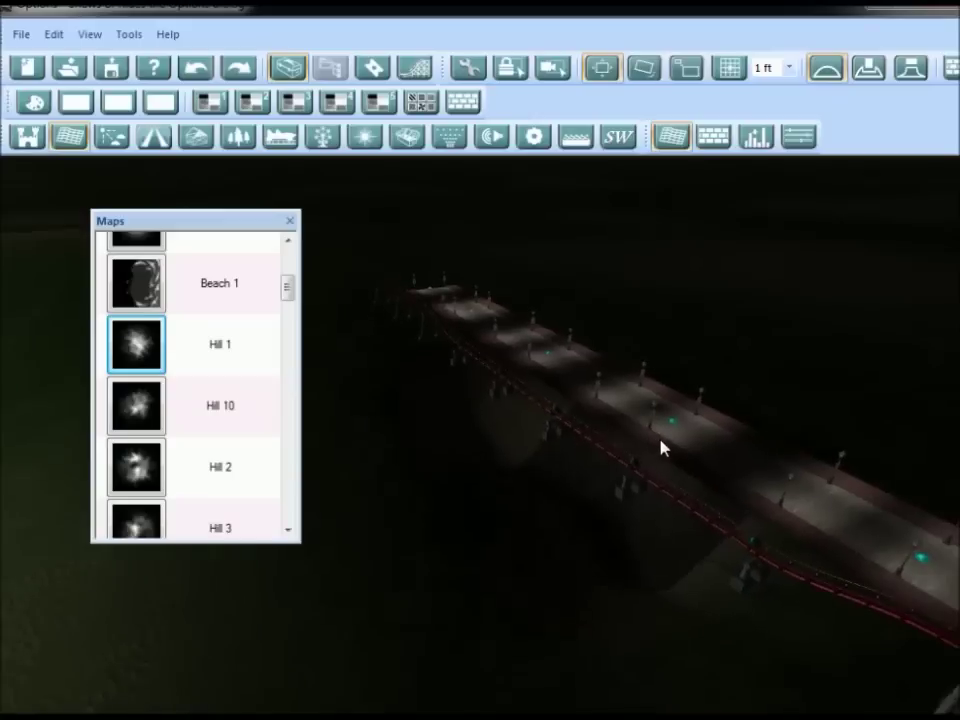
click(289, 221)
right_drag(388, 296, 407, 330)
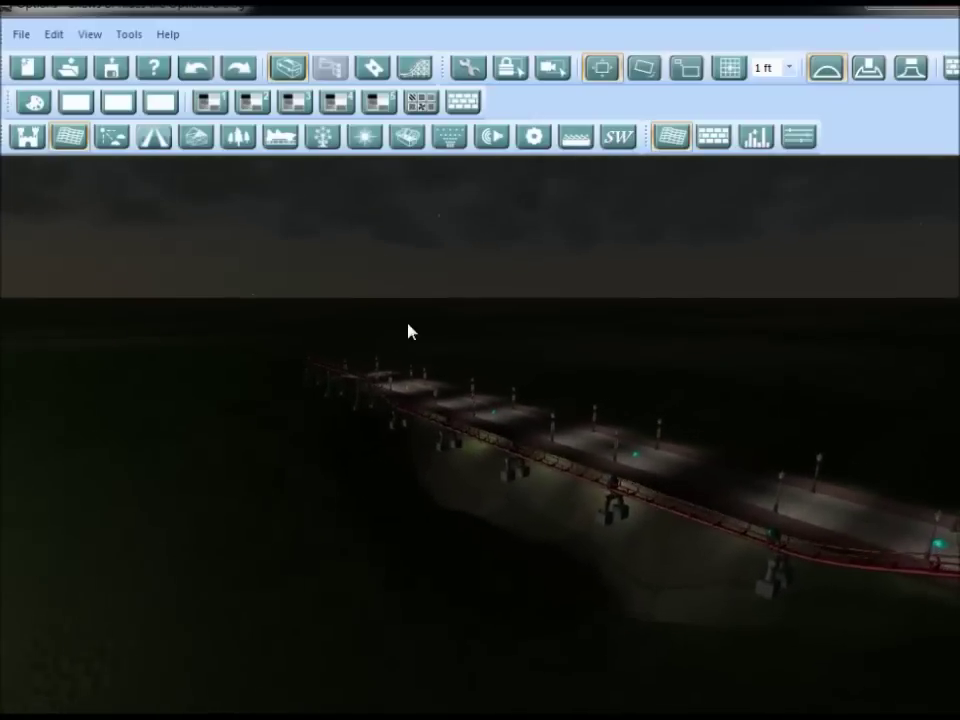
Step: Change the environment to Day Clear Dynamic and close the environment library
click(113, 139)
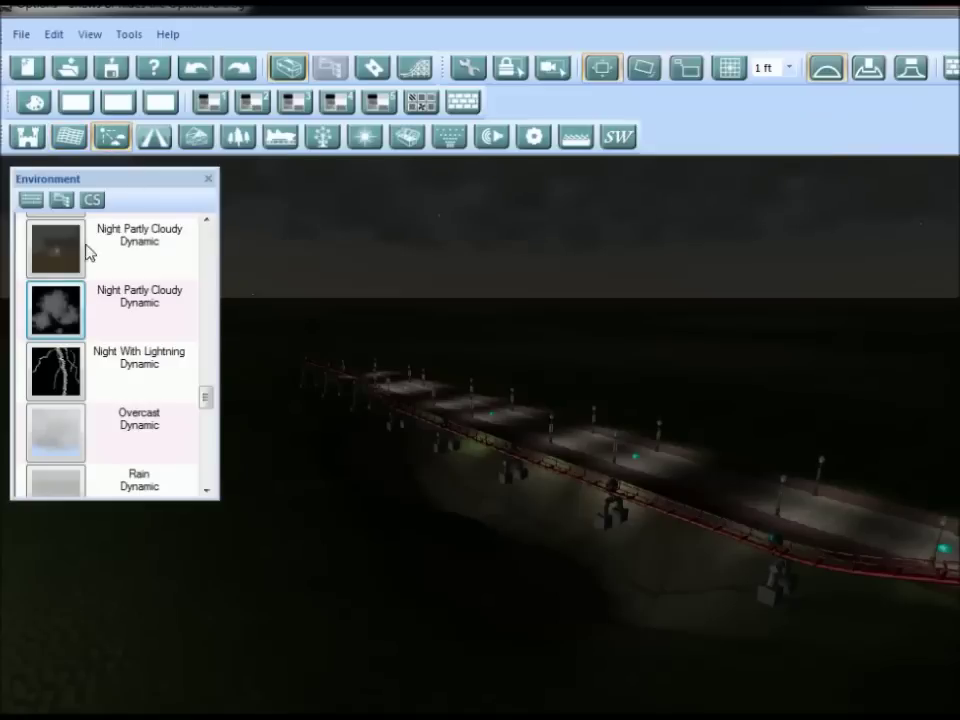
drag(207, 400, 221, 210)
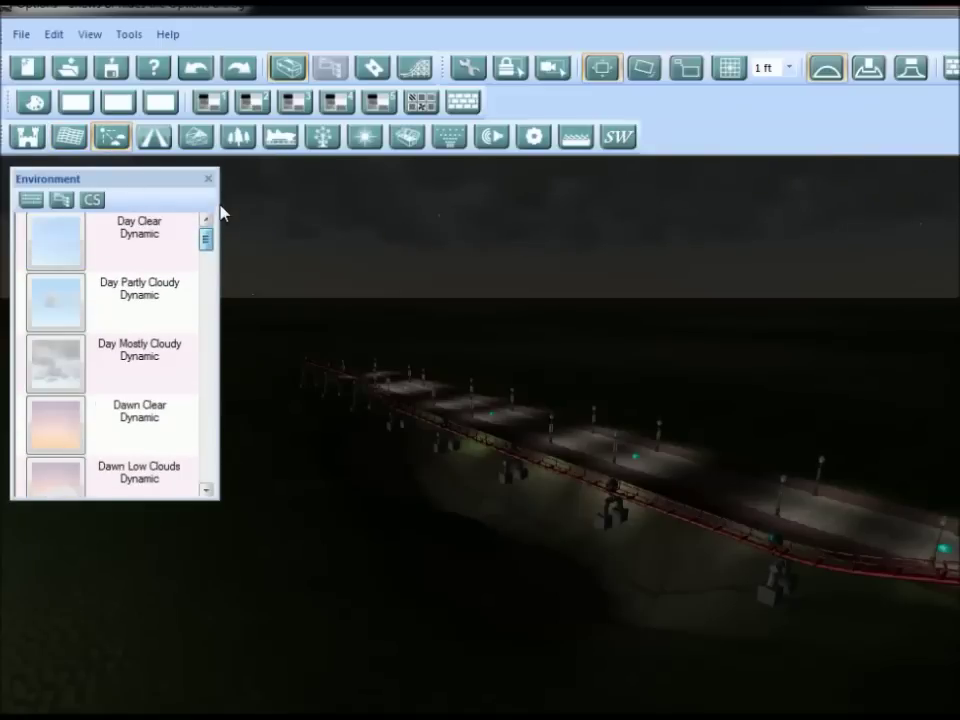
click(78, 242)
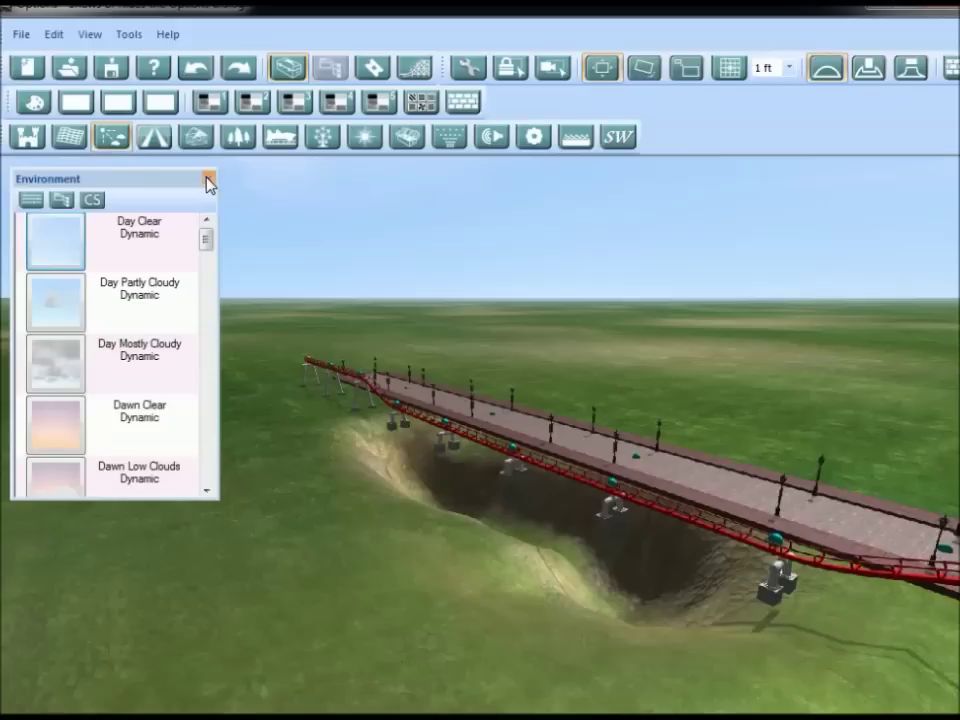
click(209, 181)
Step: Nudge the coaster track nodes above the pit so their supports rebuild down to the lowered ground
right_drag(343, 519, 290, 603)
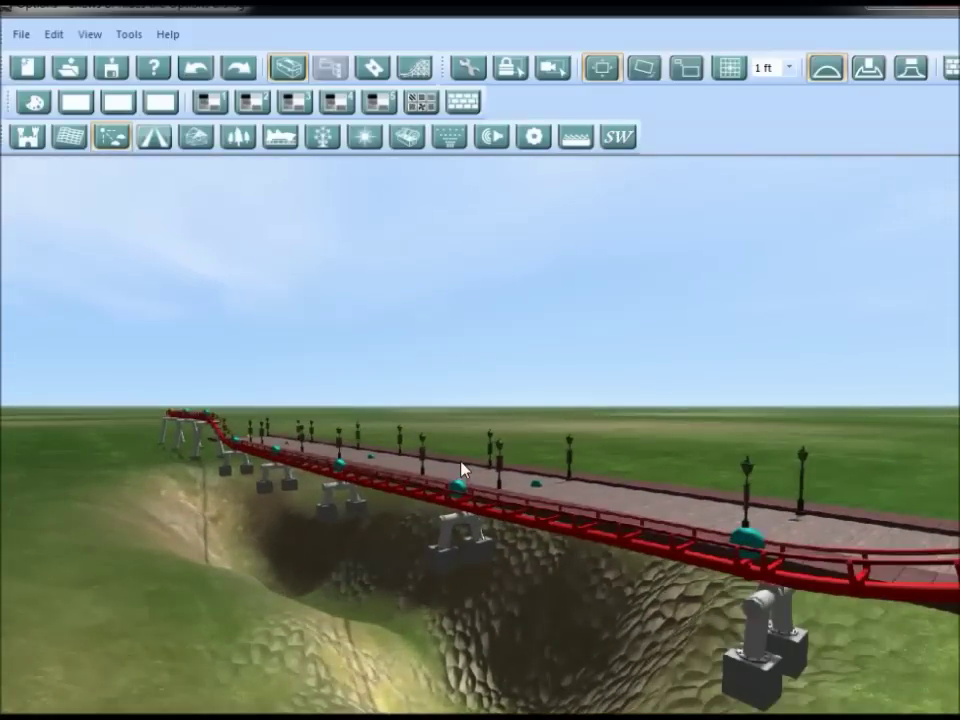
right_drag(455, 578, 628, 517)
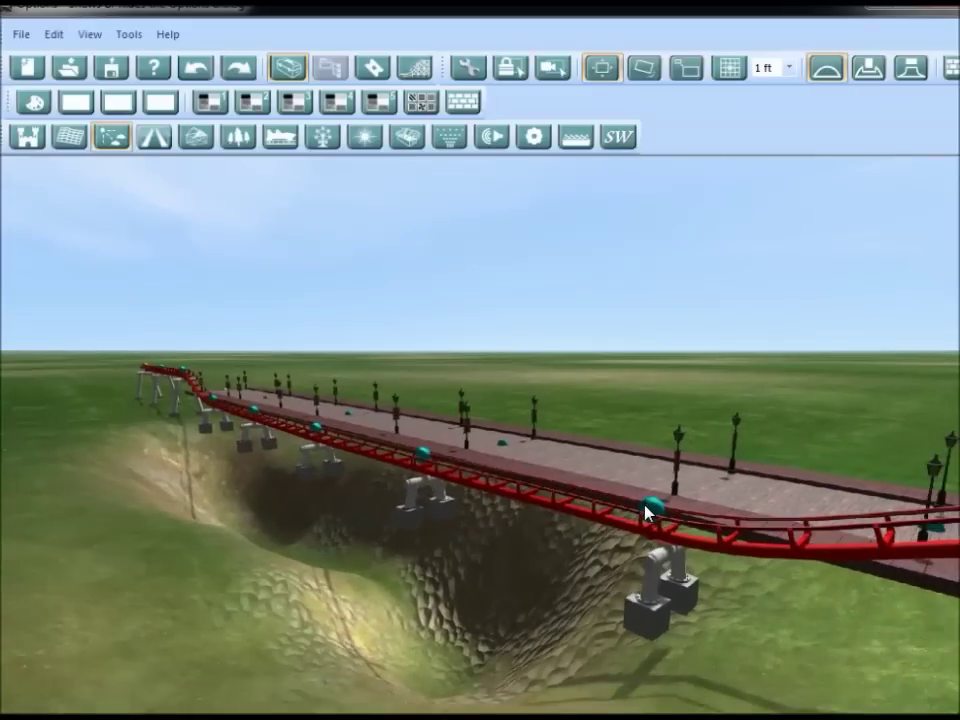
click(645, 510)
drag(645, 506, 648, 507)
right_drag(648, 507, 364, 452)
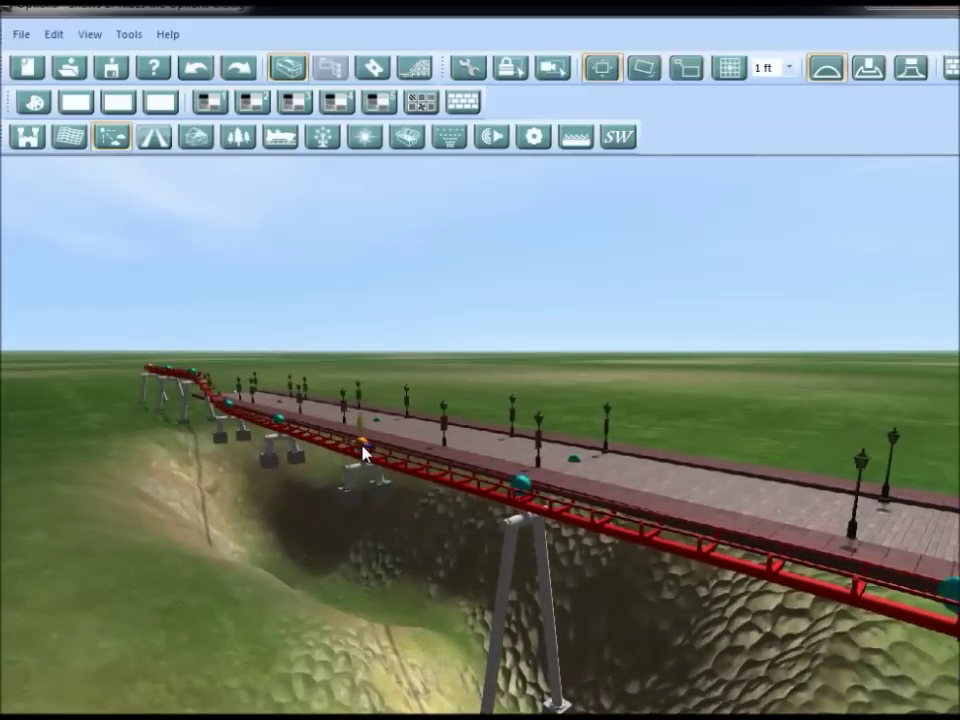
right_drag(366, 452, 381, 516)
key(s)
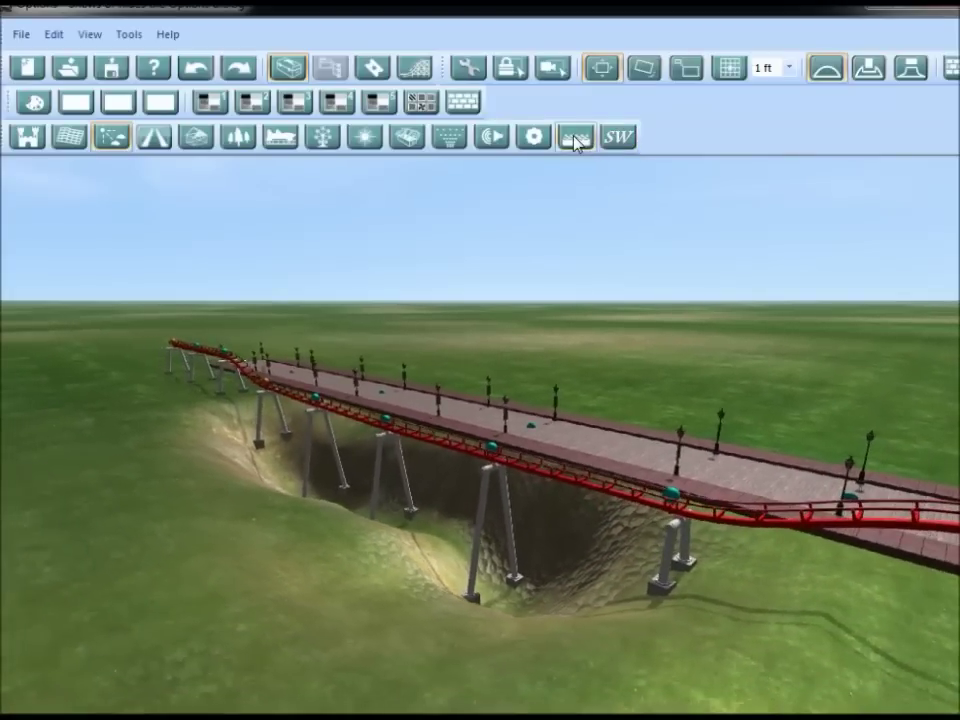
Step: Enable water in the park to flood the pit beneath the coaster track
click(576, 138)
click(120, 245)
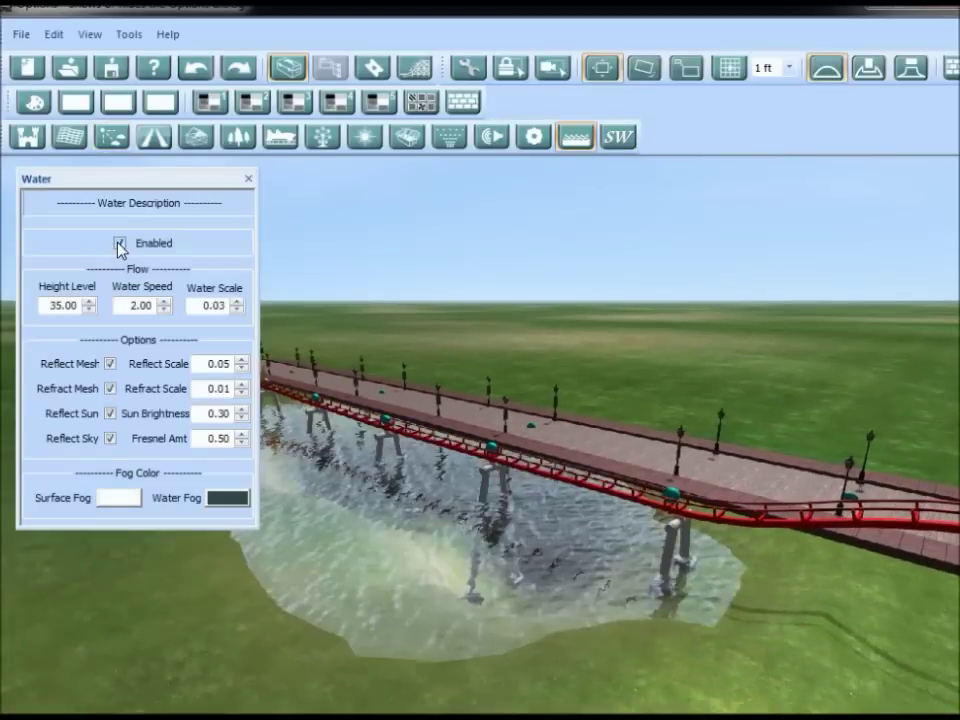
Step: Close the water settings, select the nodes along the path and add a 4.0 rail fence on the side facing the water
click(248, 179)
middle_drag(585, 384, 426, 378)
right_drag(428, 386, 516, 544)
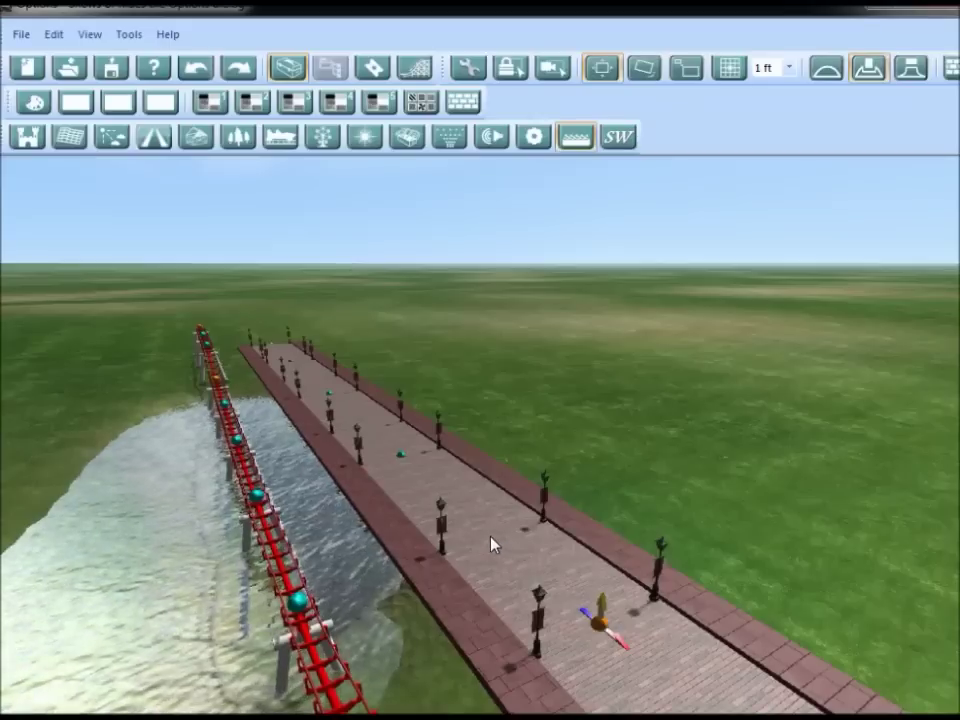
ctrl+click(382, 430)
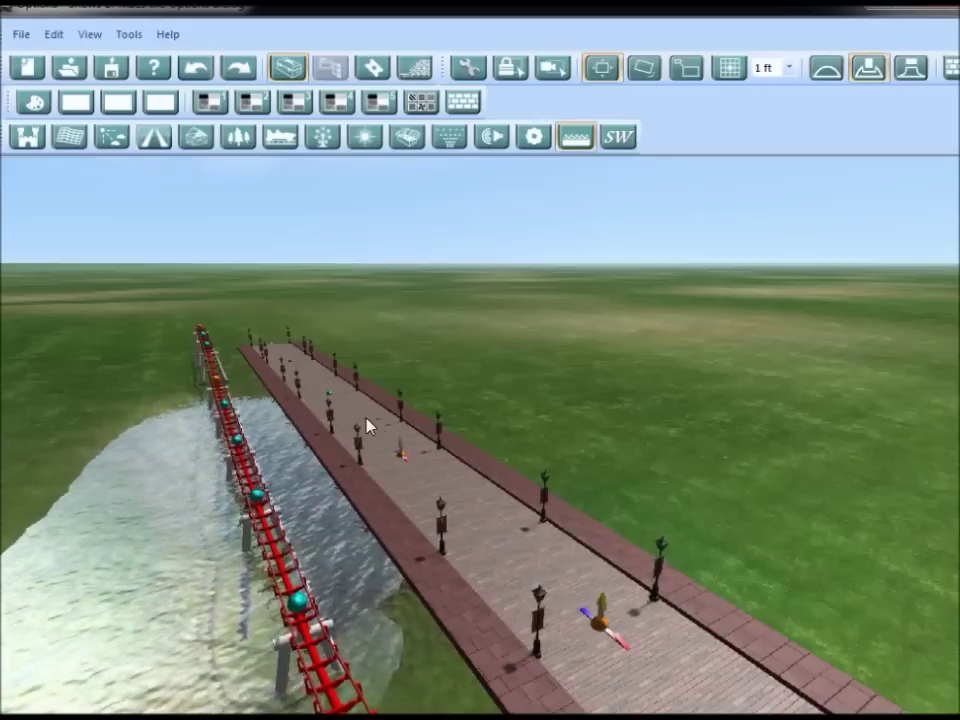
ctrl+click(307, 379)
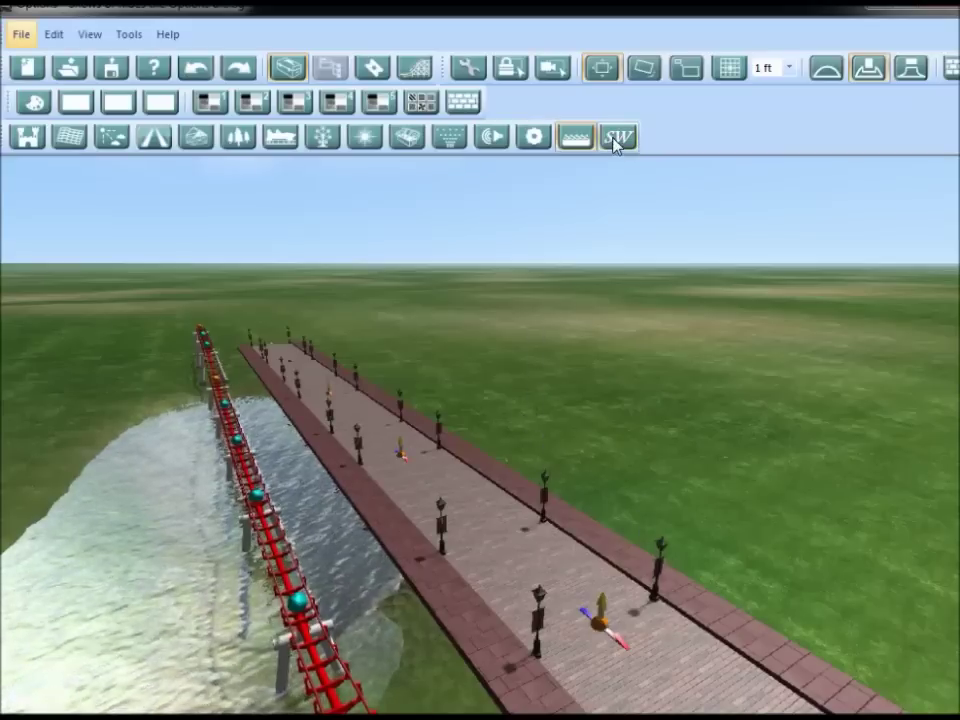
click(154, 136)
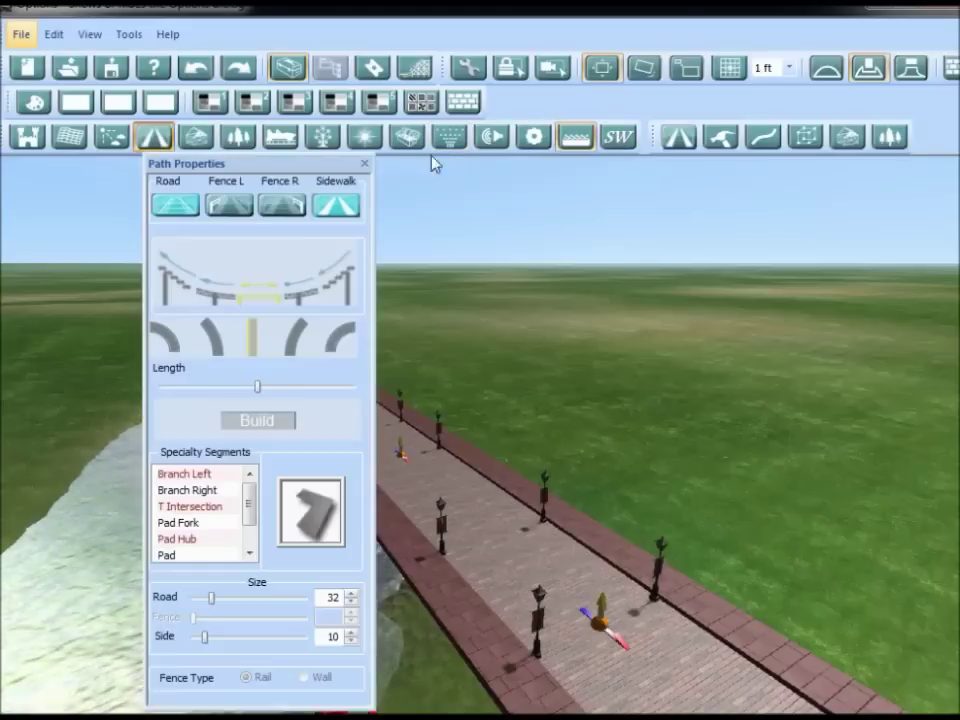
click(724, 146)
click(679, 139)
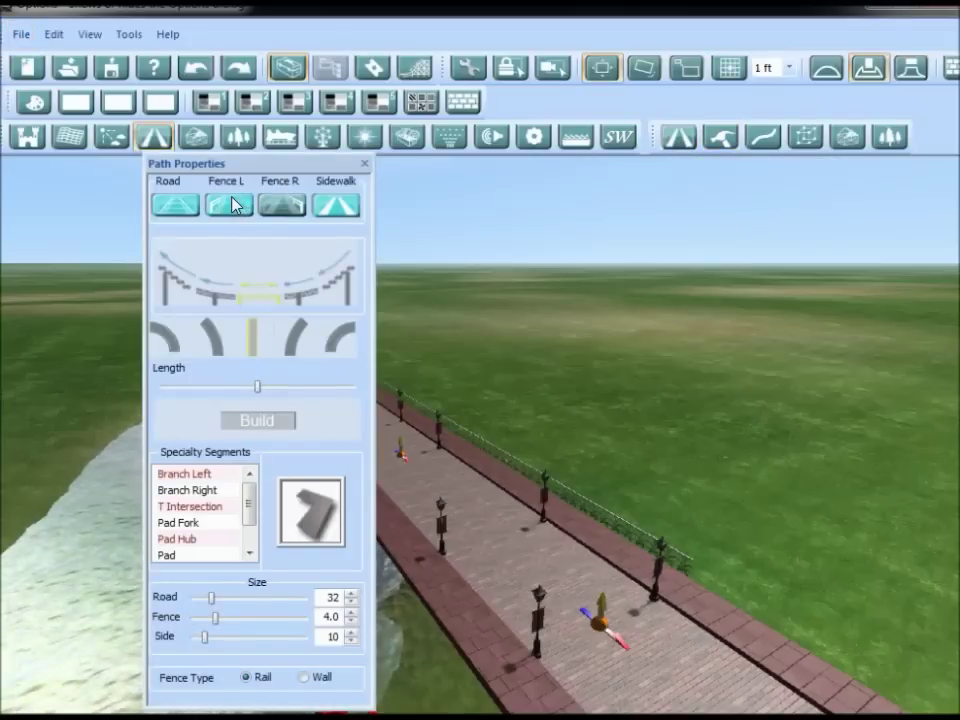
click(361, 164)
right_drag(651, 444, 497, 512)
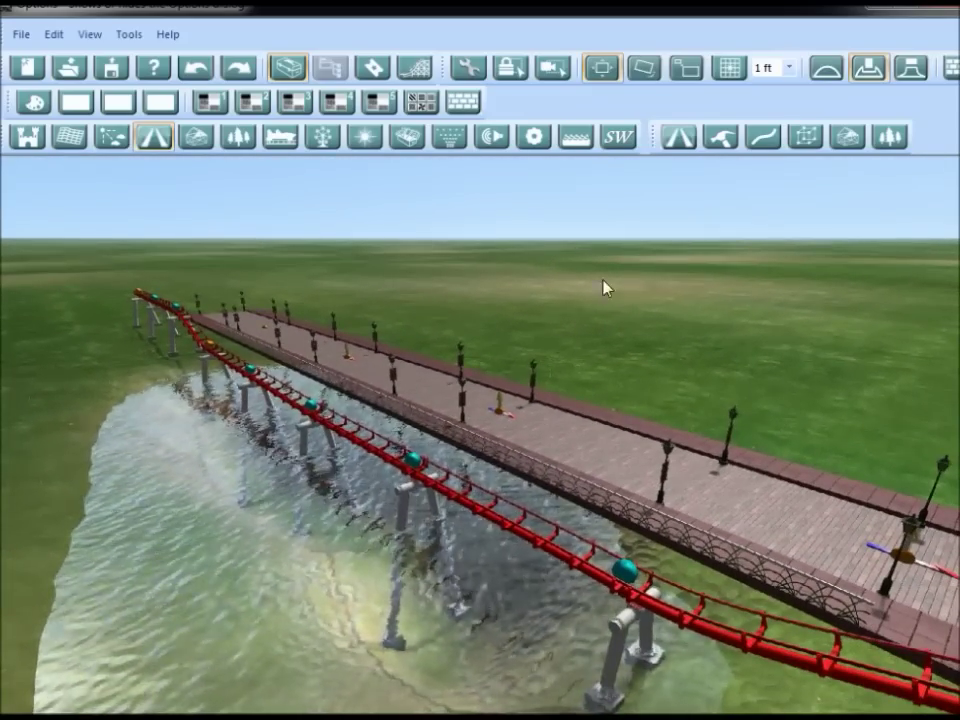
Step: Browse the second particle library, then switch to the first one for the Dual Water Spray Train Triggered effect
click(447, 139)
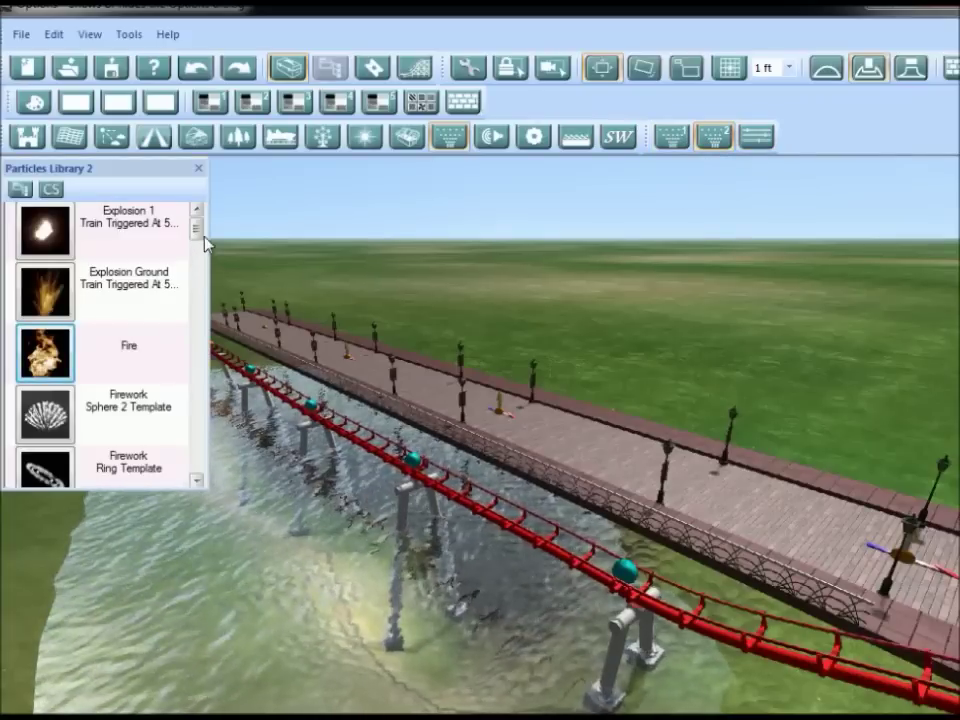
drag(196, 235, 196, 271)
scroll(168, 446, up, 3)
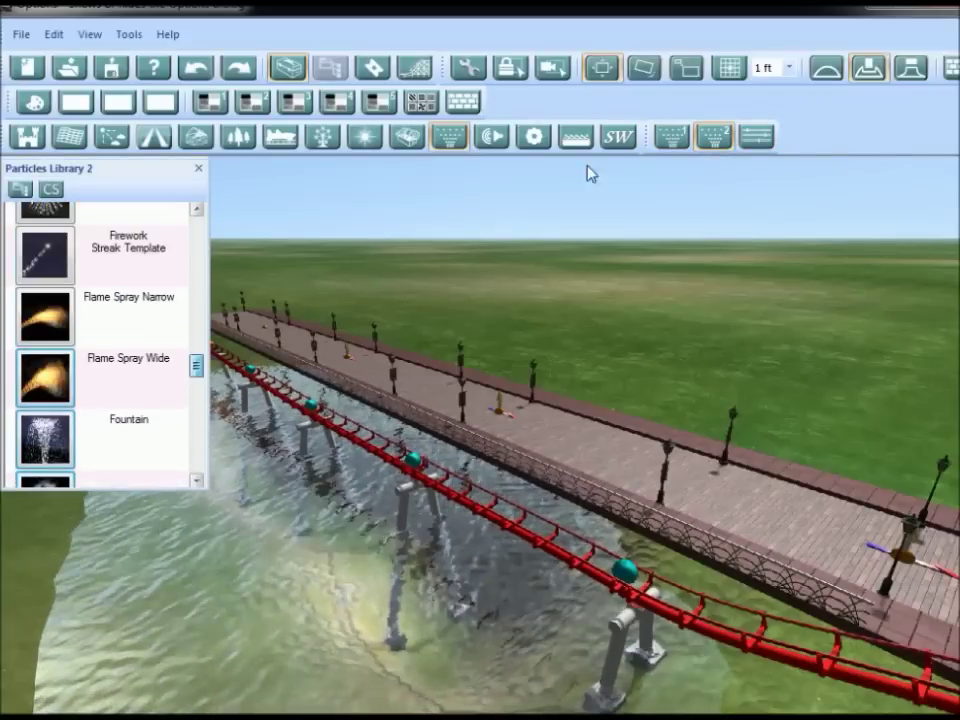
click(672, 139)
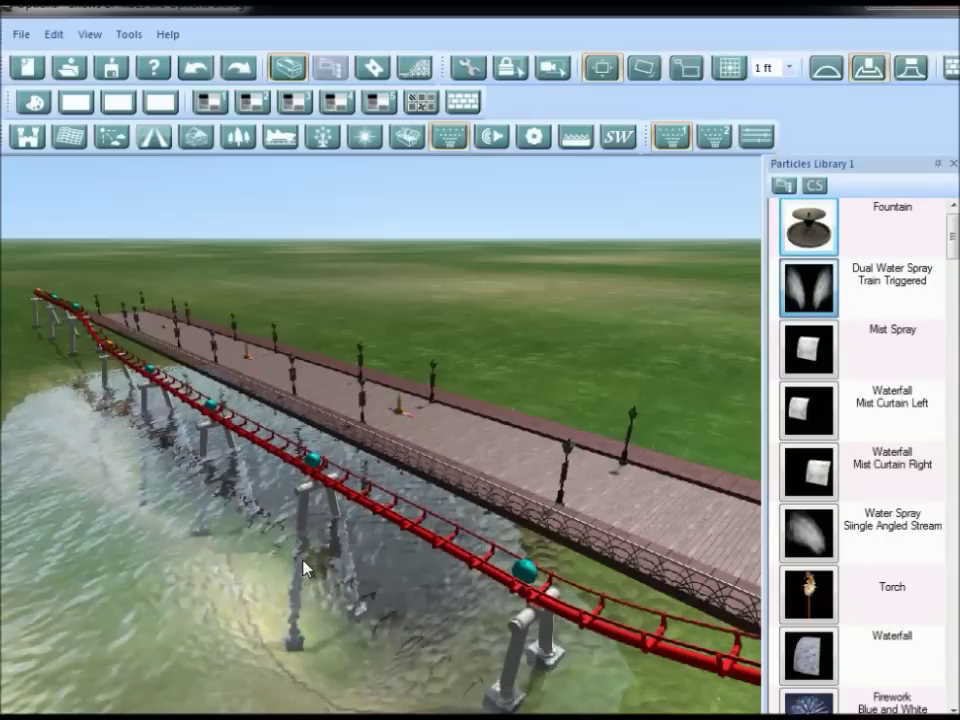
Step: Place a Dual Water Spray Train Triggered emitter in the flooded pit beneath the near end of the coaster track
key(Left)
key(Down)
scroll(160, 560, up, 2)
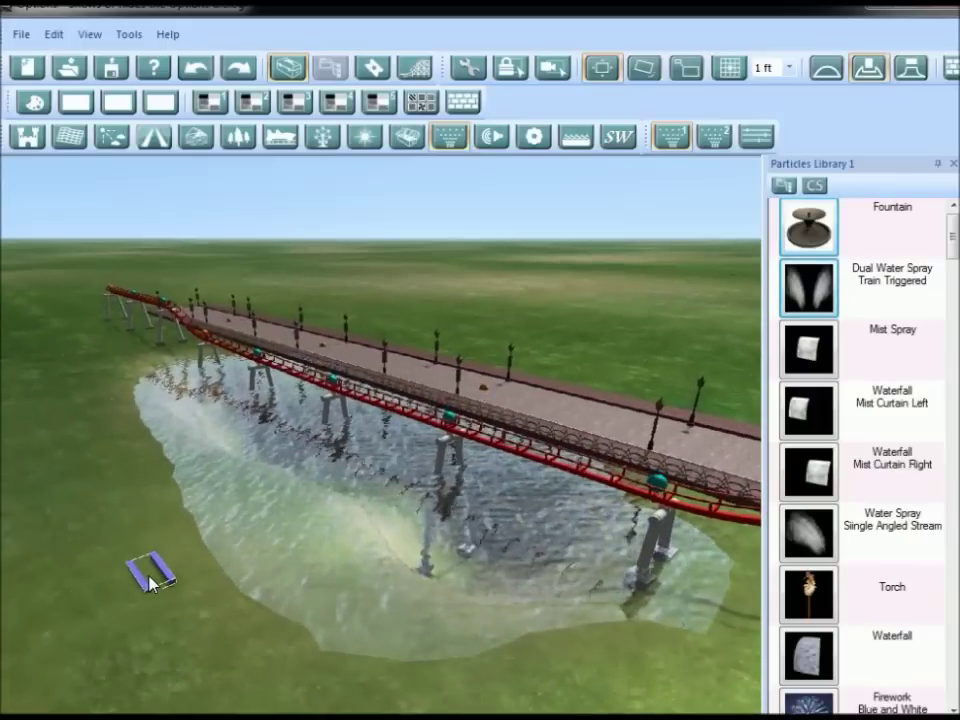
key(Up)
key(Right)
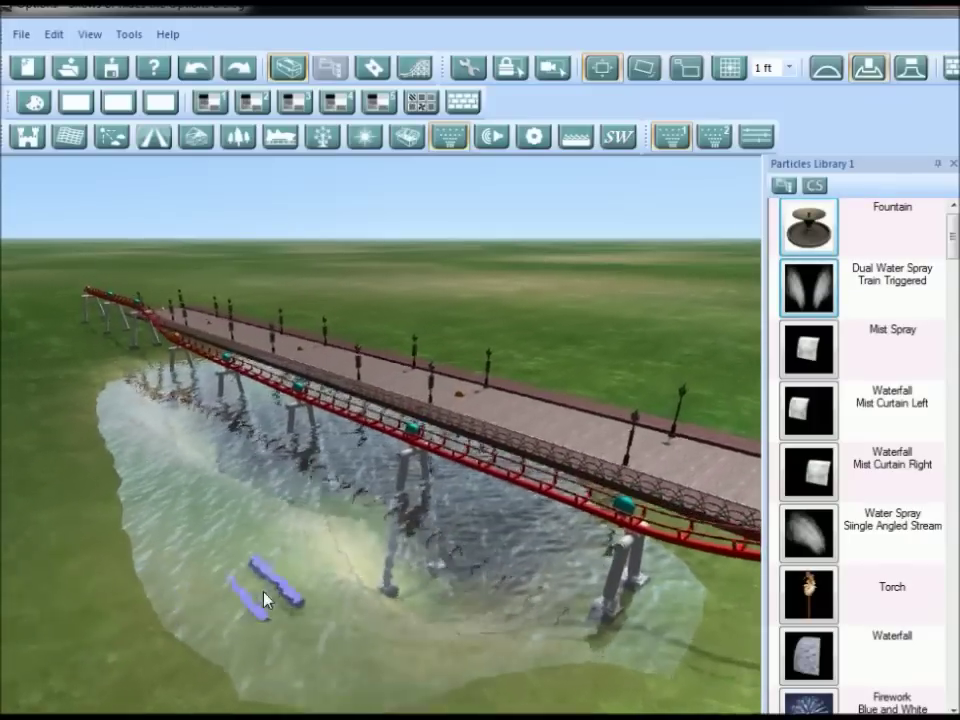
key(Down)
key(Left)
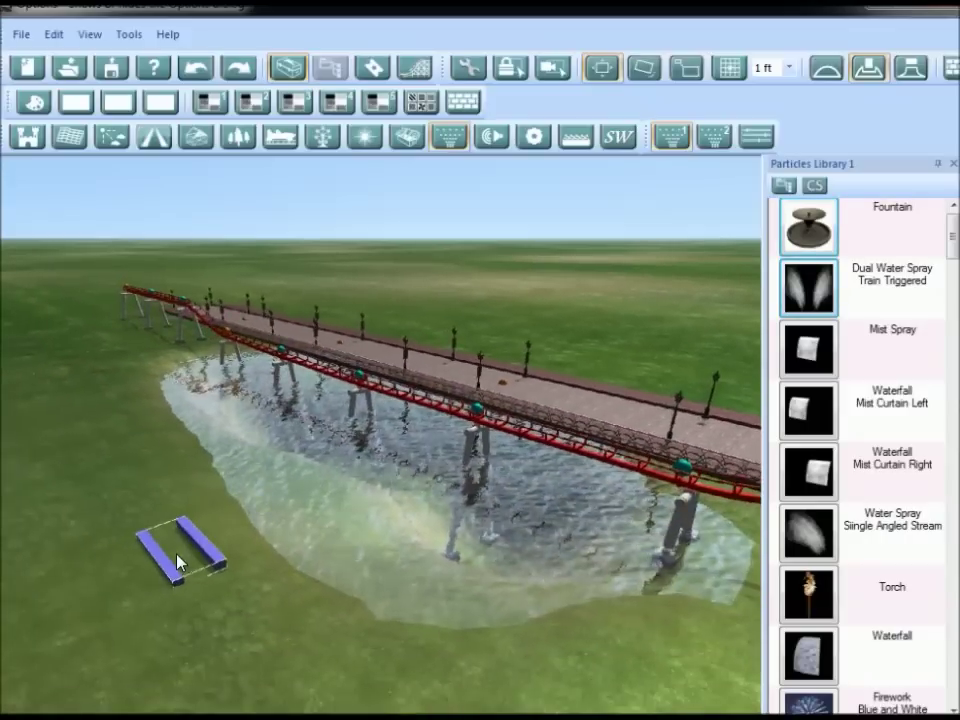
key(Up)
key(Right)
scroll(450, 675, up, 2)
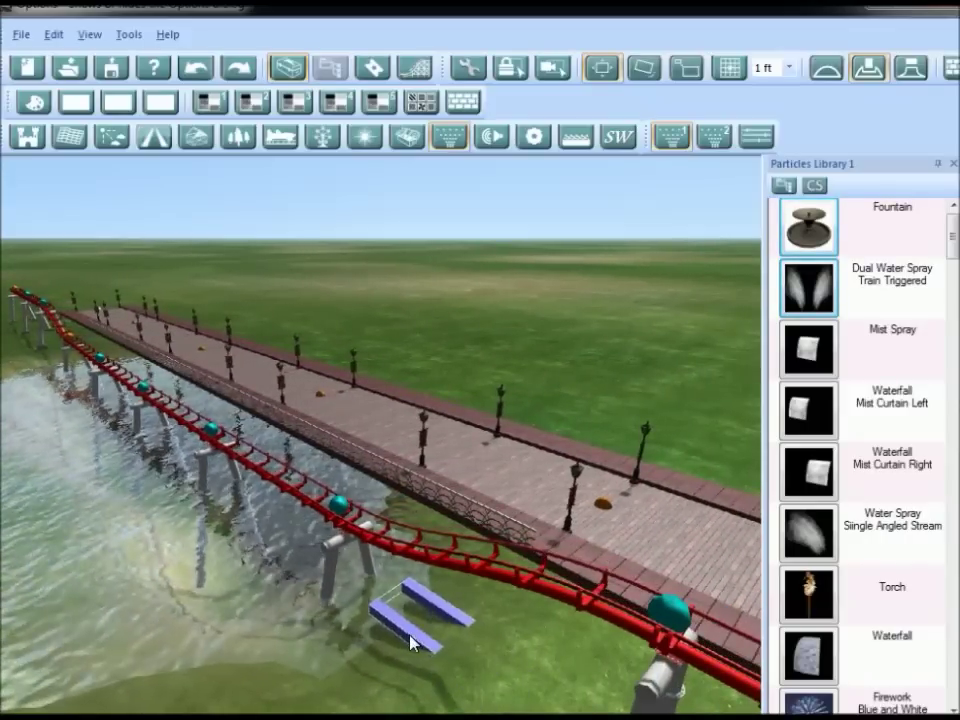
scroll(450, 637, down, 2)
key(Up)
key(Right)
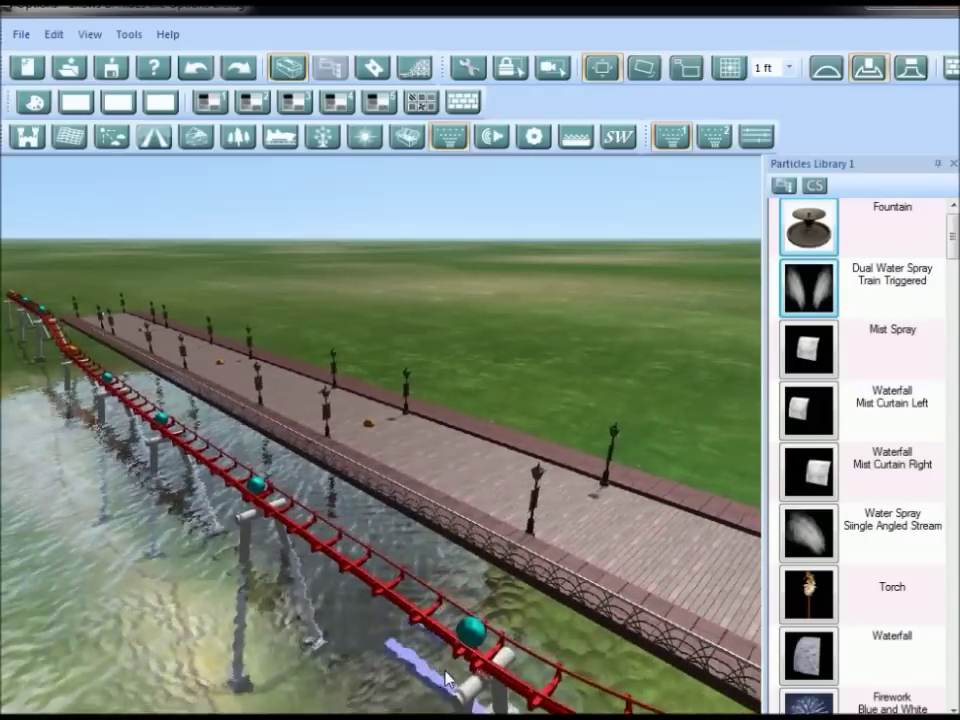
key(Down)
key(Up)
key(Up)
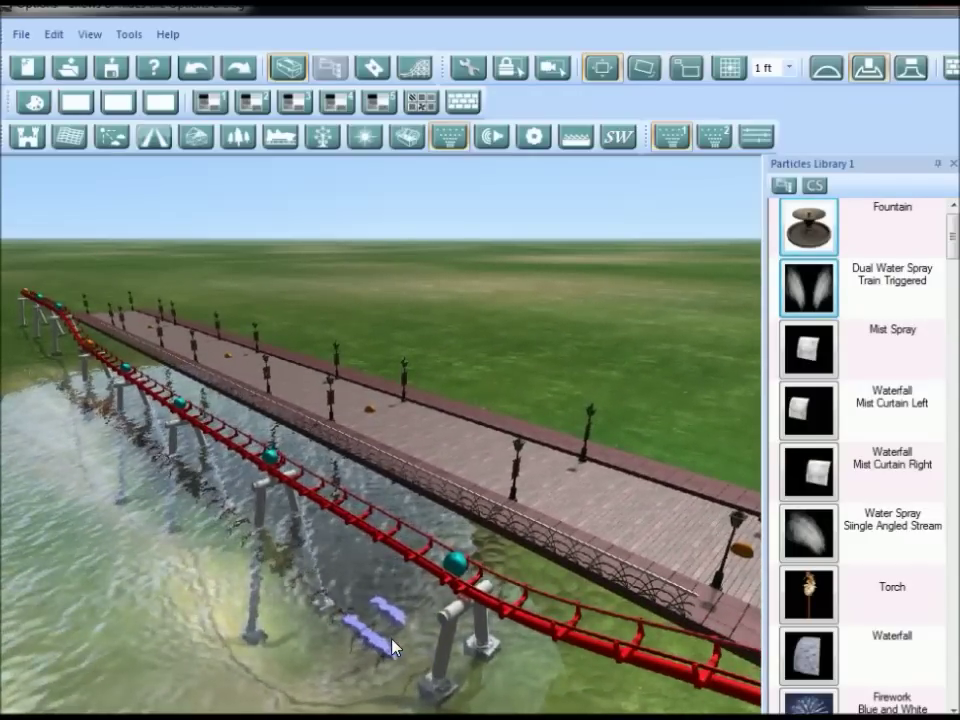
click(392, 648)
Step: Place two more Dual Water Spray Train Triggered emitters farther along the coaster track in the flooded pit
key(Up)
key(Left)
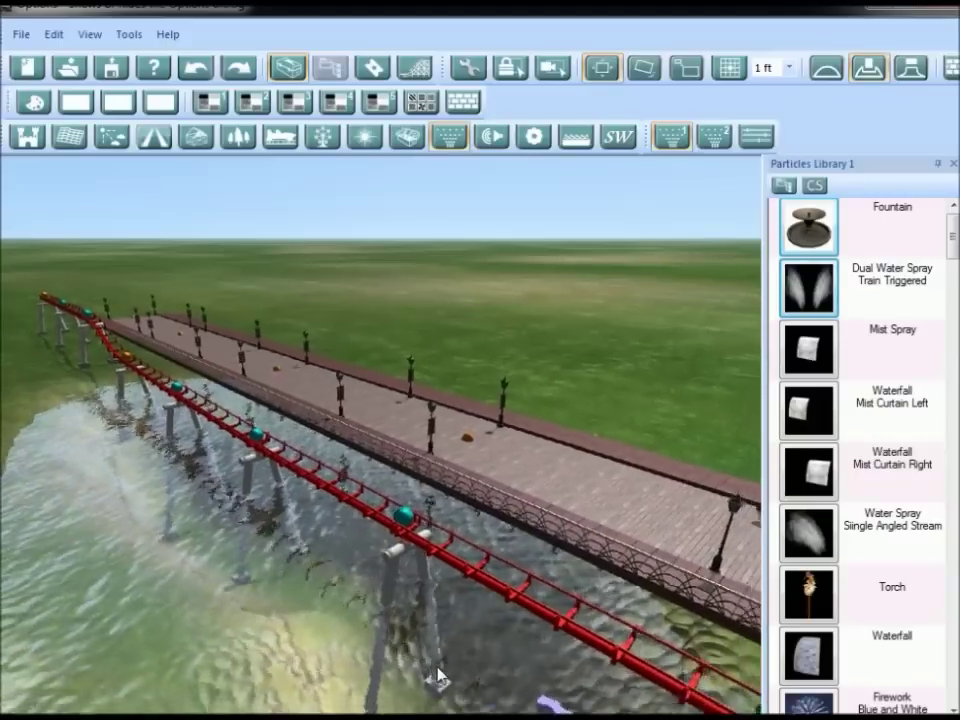
key(Down)
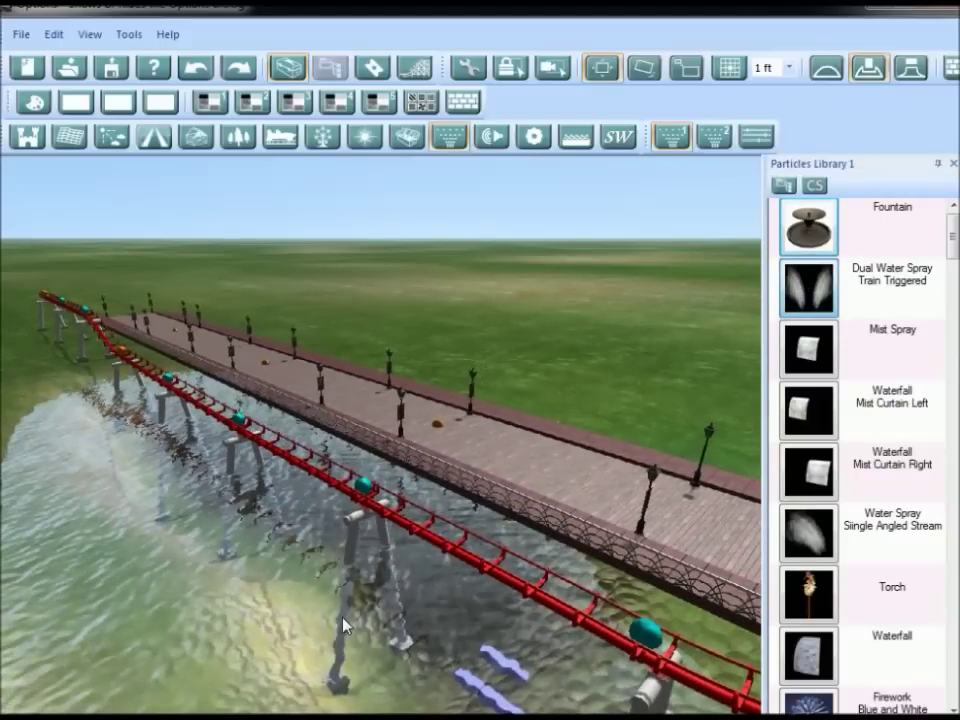
click(321, 602)
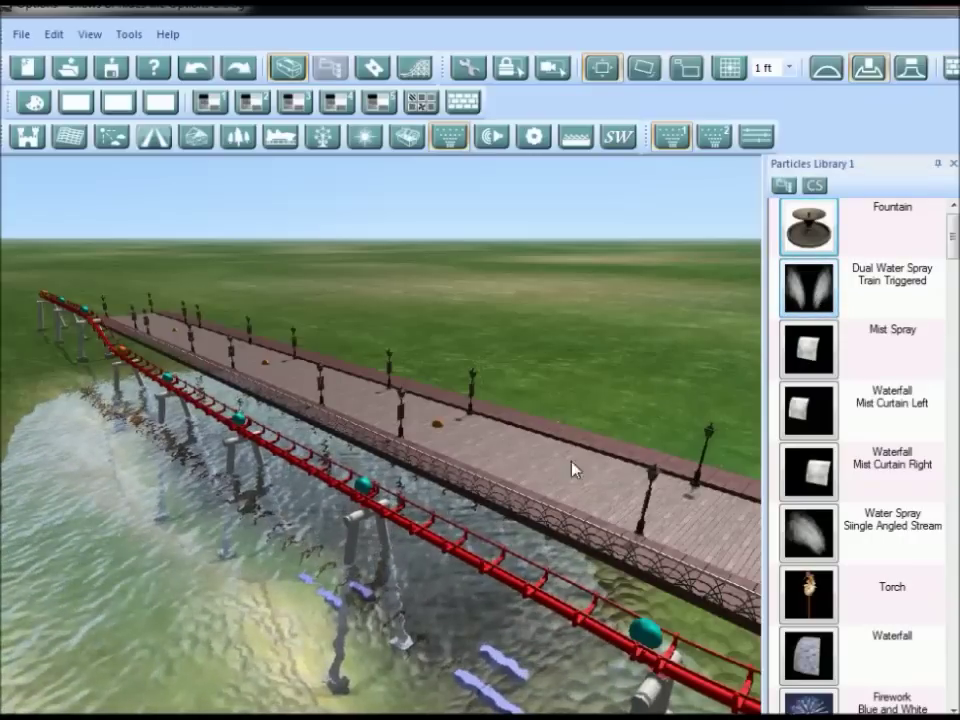
click(256, 537)
Step: Raise the three Dual Water Spray emitters above the water surface so they sit just beneath the track
middle_drag(260, 537, 313, 603)
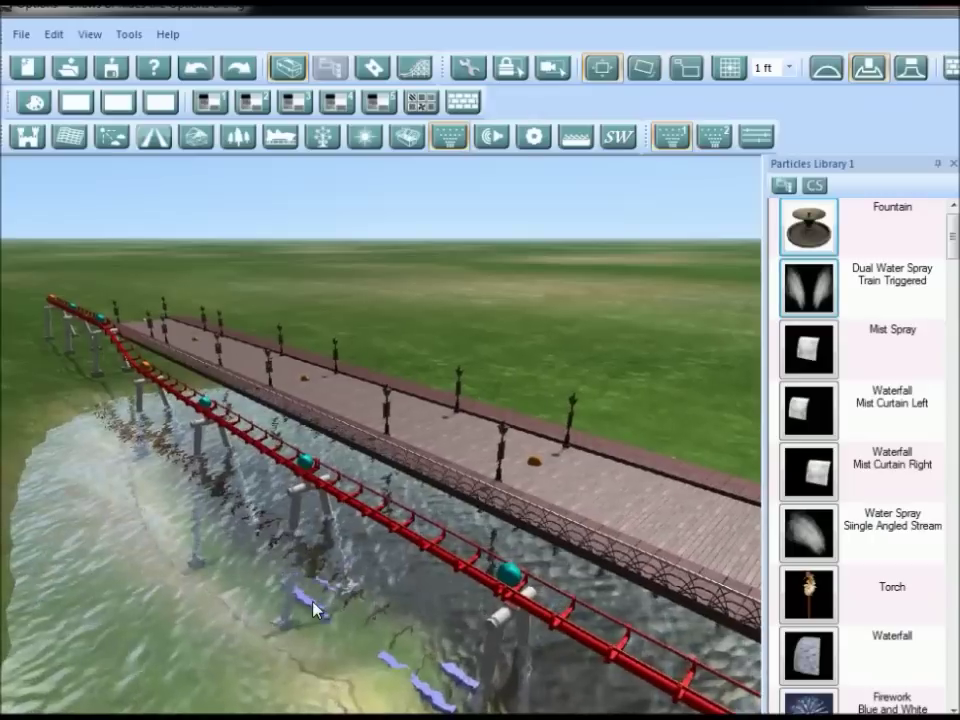
drag(318, 613, 315, 408)
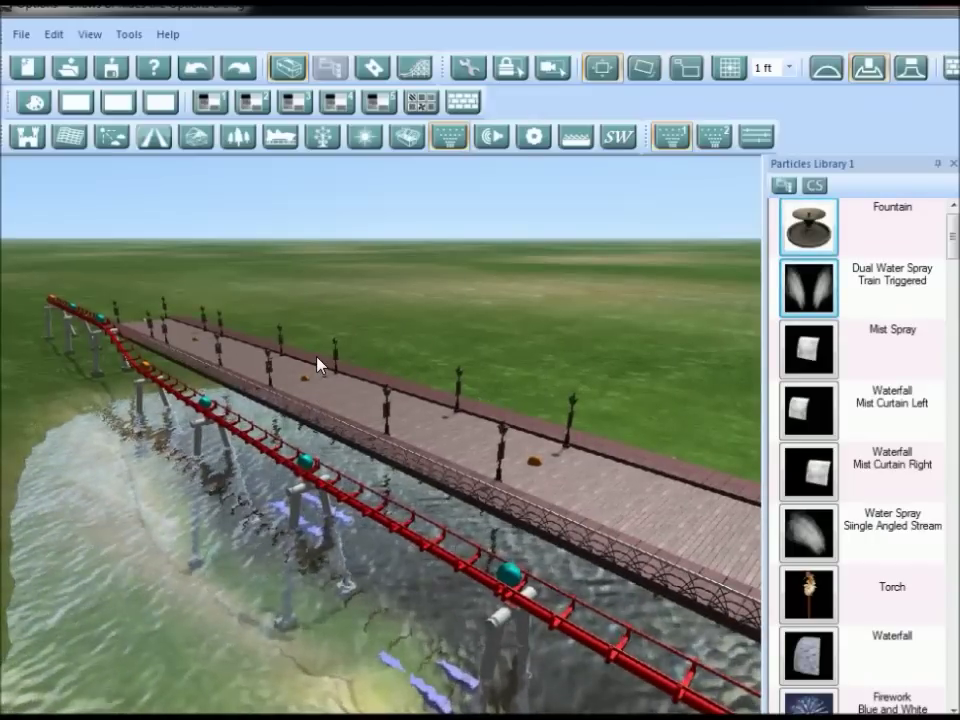
middle_drag(333, 474, 384, 592)
scroll(385, 599, up, 4)
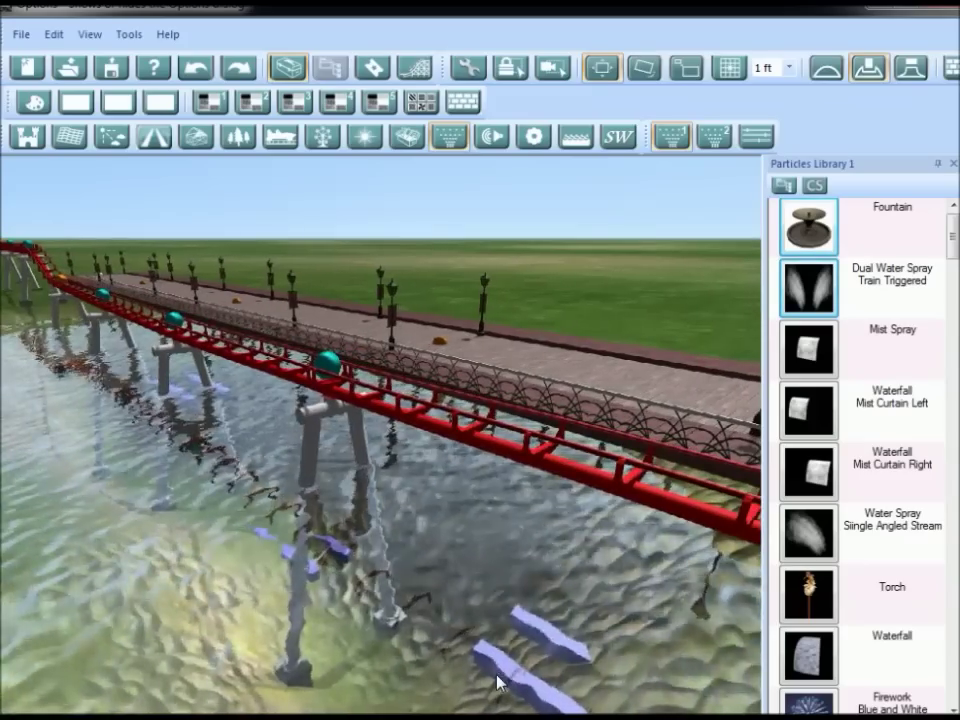
drag(505, 677, 531, 486)
key(Up)
key(Left)
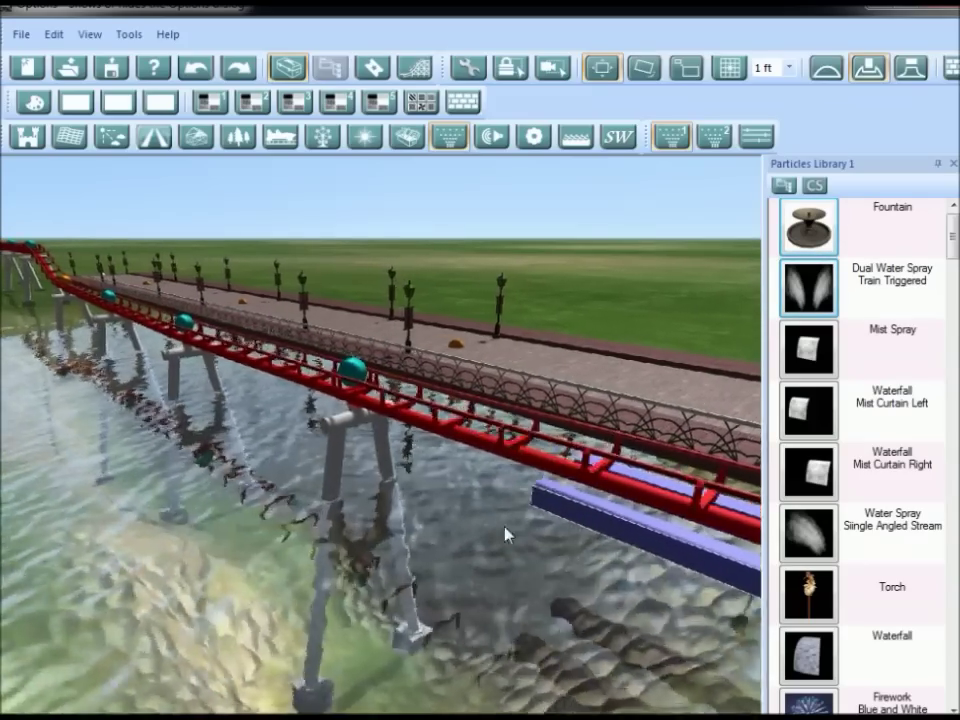
drag(410, 660, 446, 436)
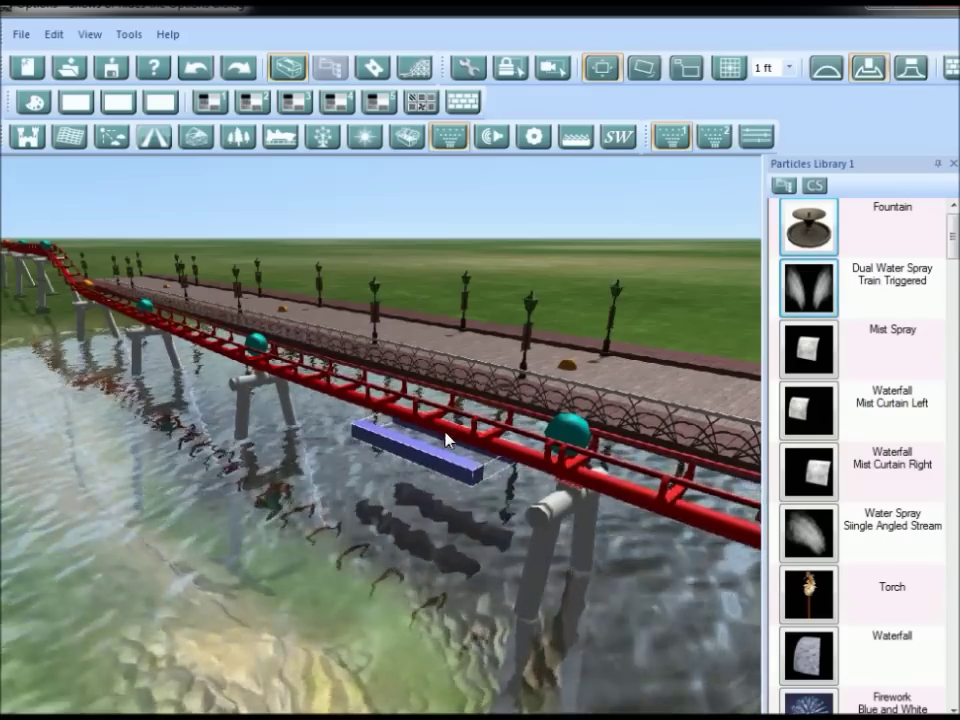
key(Up)
key(Left)
drag(406, 603, 390, 530)
key(Down)
key(Right)
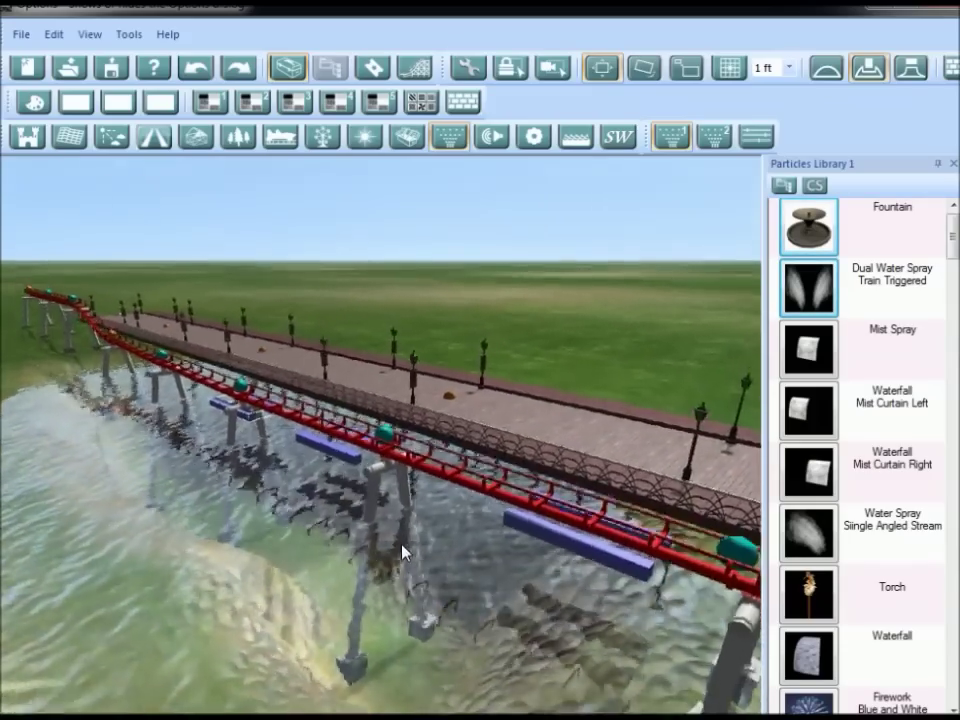
Step: Select the nearest spray emitter and load its SprayEmitter2 Material into the Material Editor
key(Up)
key(Down)
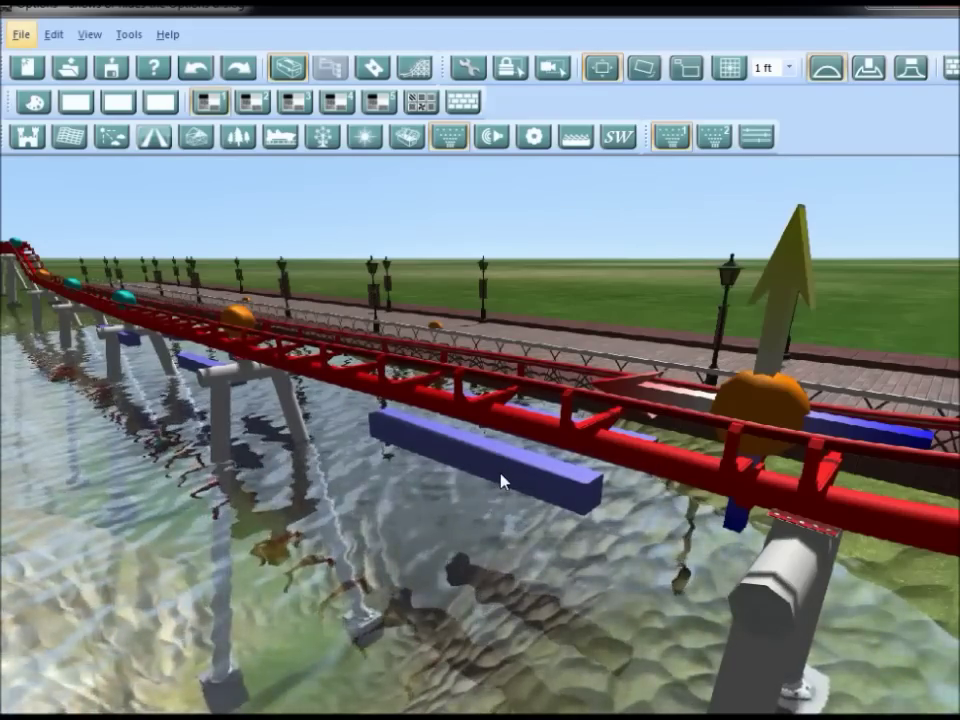
click(508, 480)
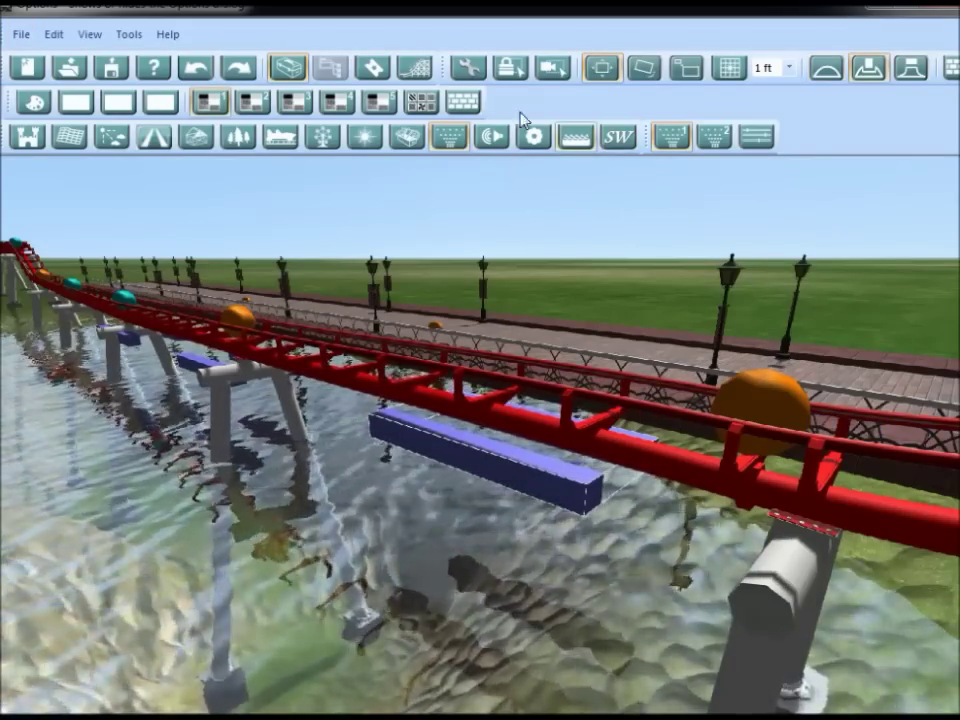
click(421, 101)
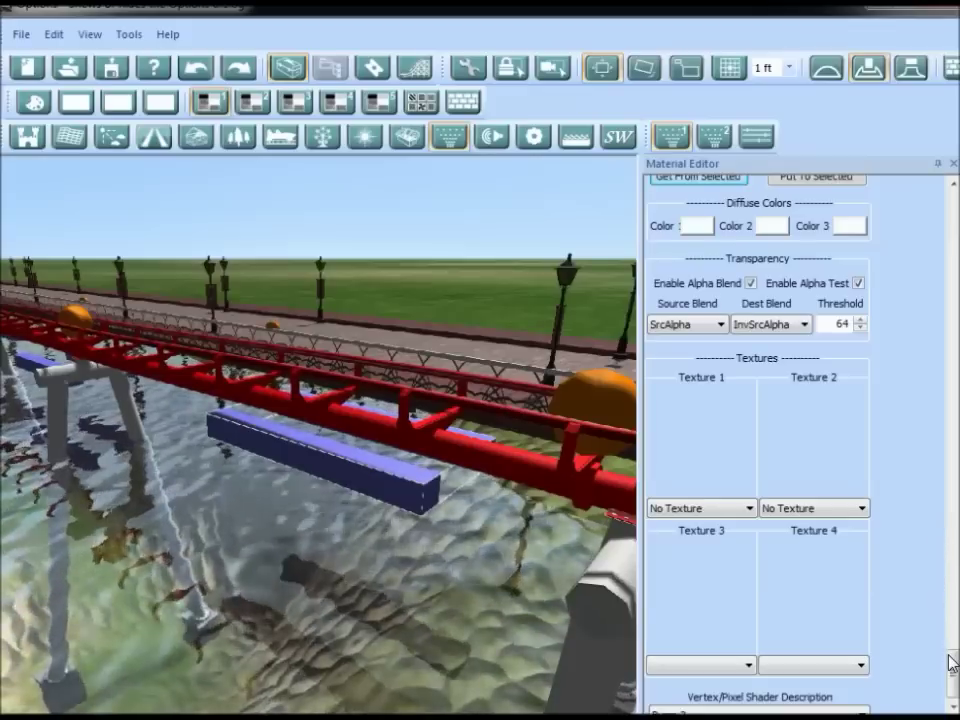
scroll(745, 360, up, 5)
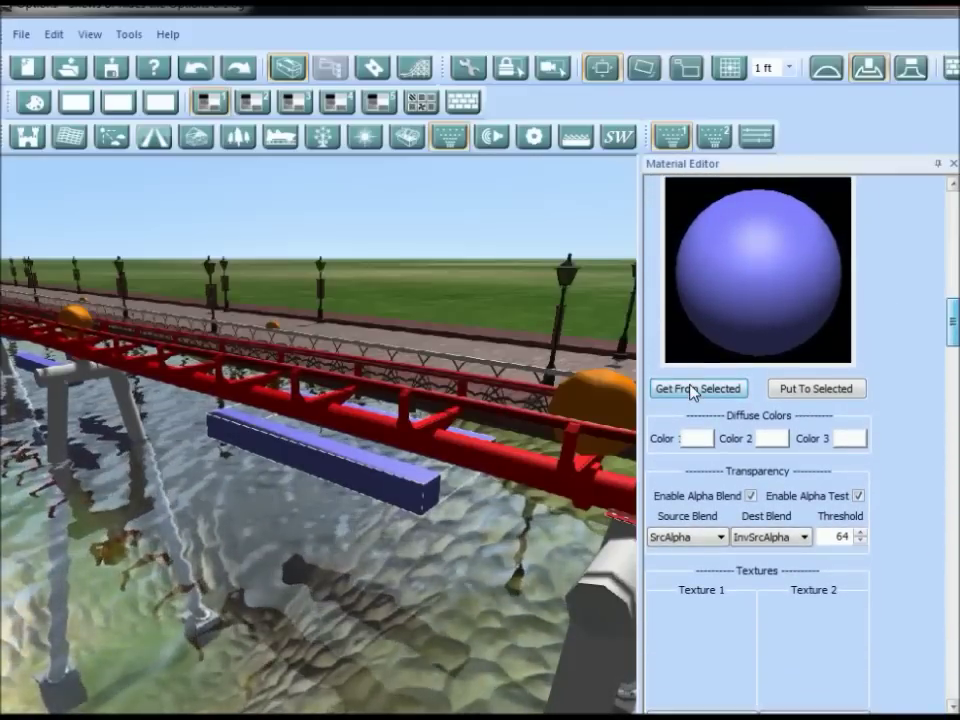
drag(951, 319, 957, 212)
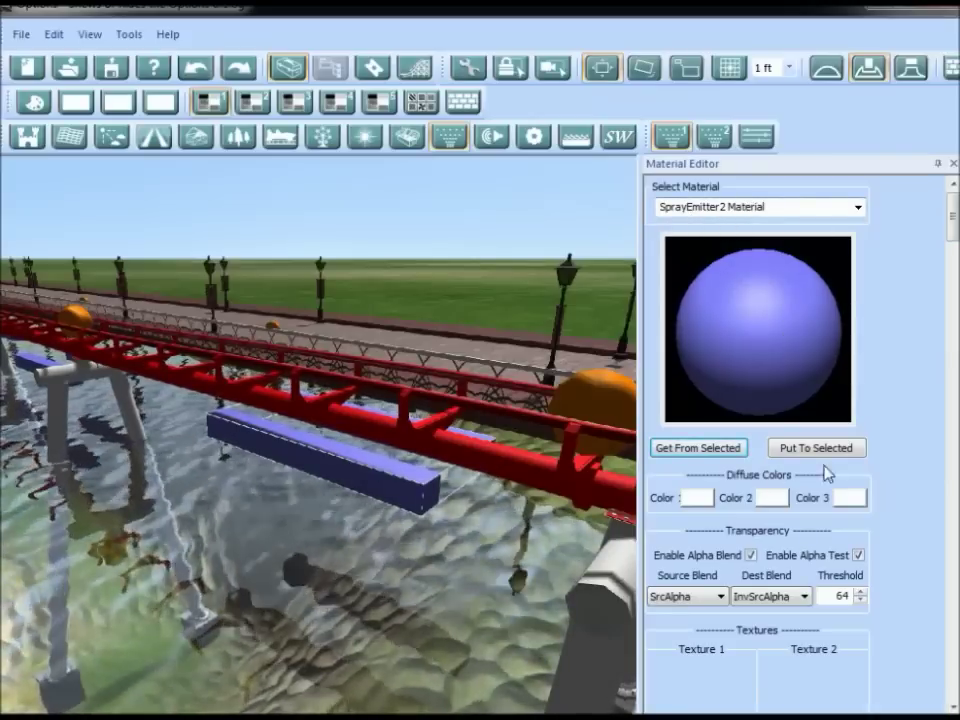
Step: Set both Texture 1 and Texture 2 of the spray emitter material to smoke.dds
drag(952, 231, 931, 517)
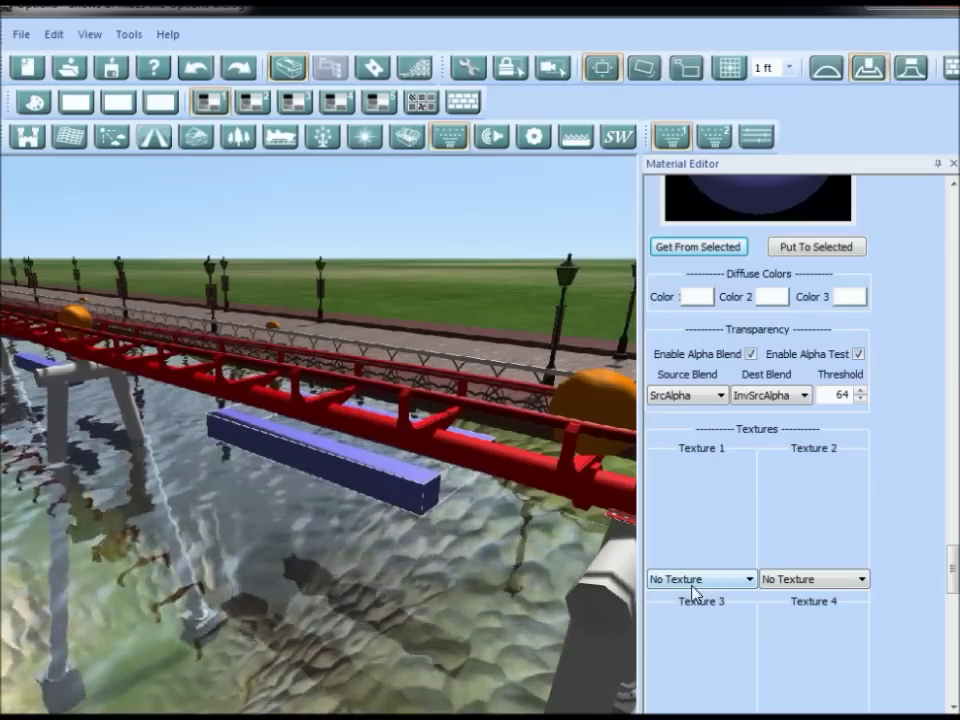
click(700, 581)
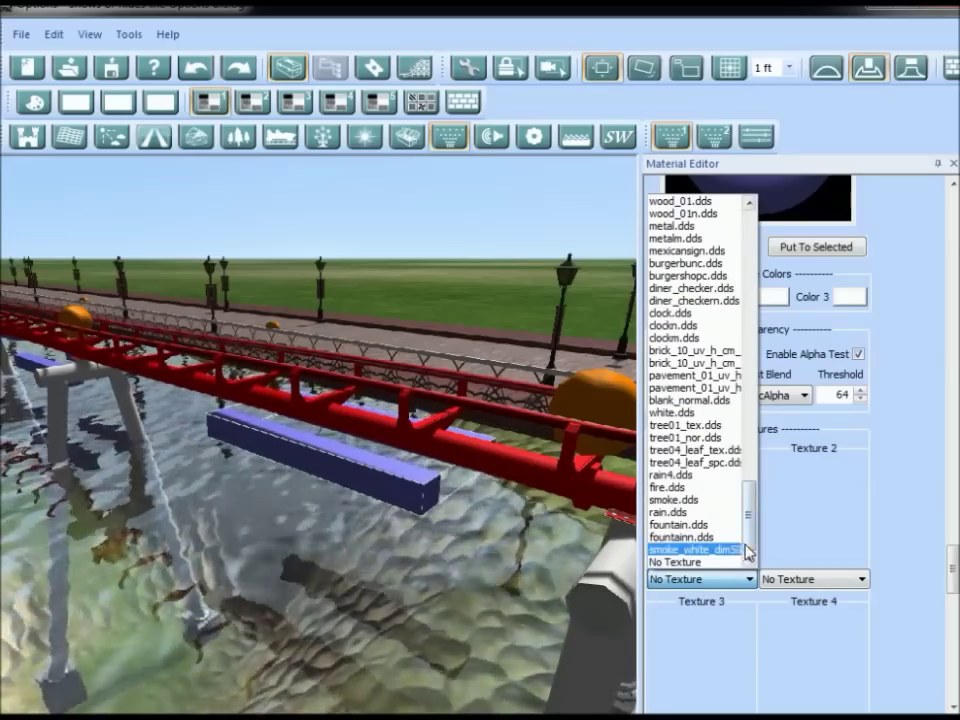
click(692, 500)
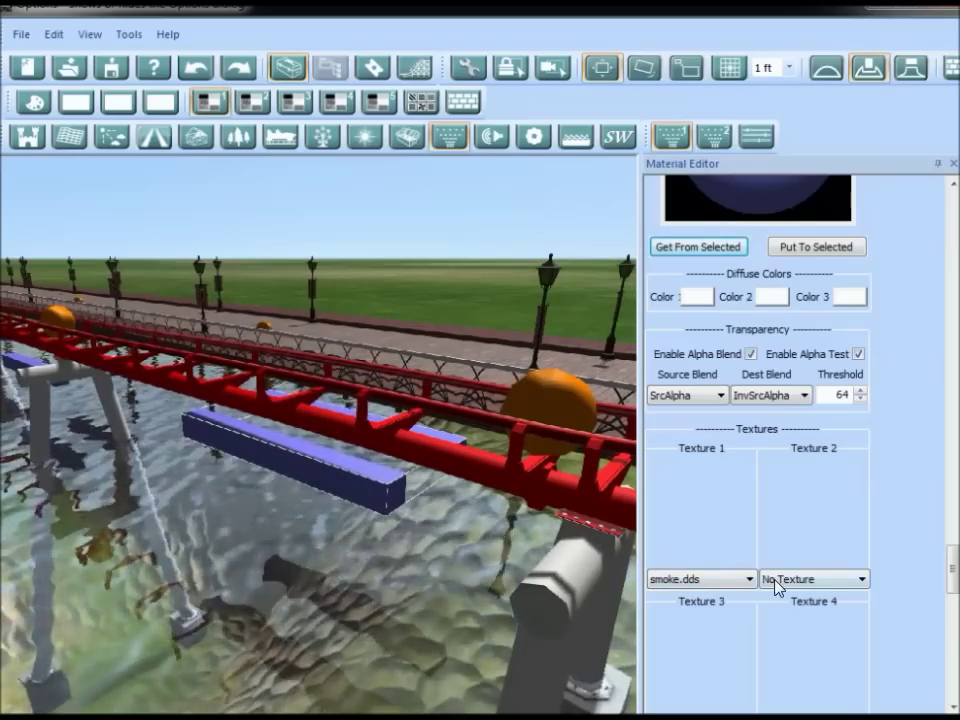
click(778, 582)
click(790, 502)
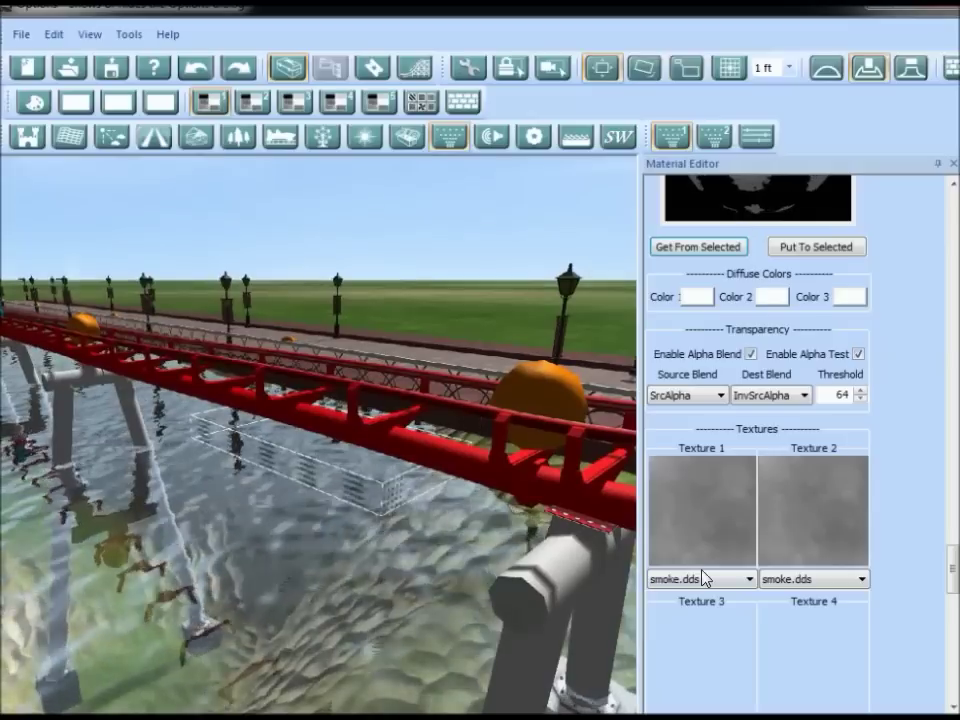
Step: Try fire.dds as Texture 1 of the spray emitter material in place of smoke.dds
click(703, 579)
click(690, 487)
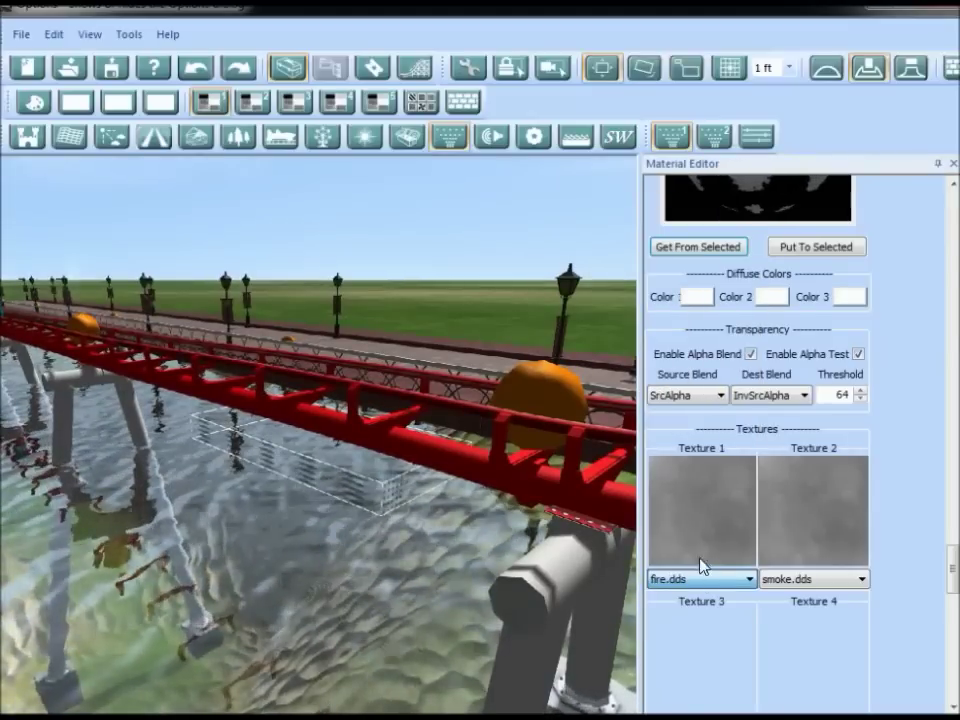
click(693, 581)
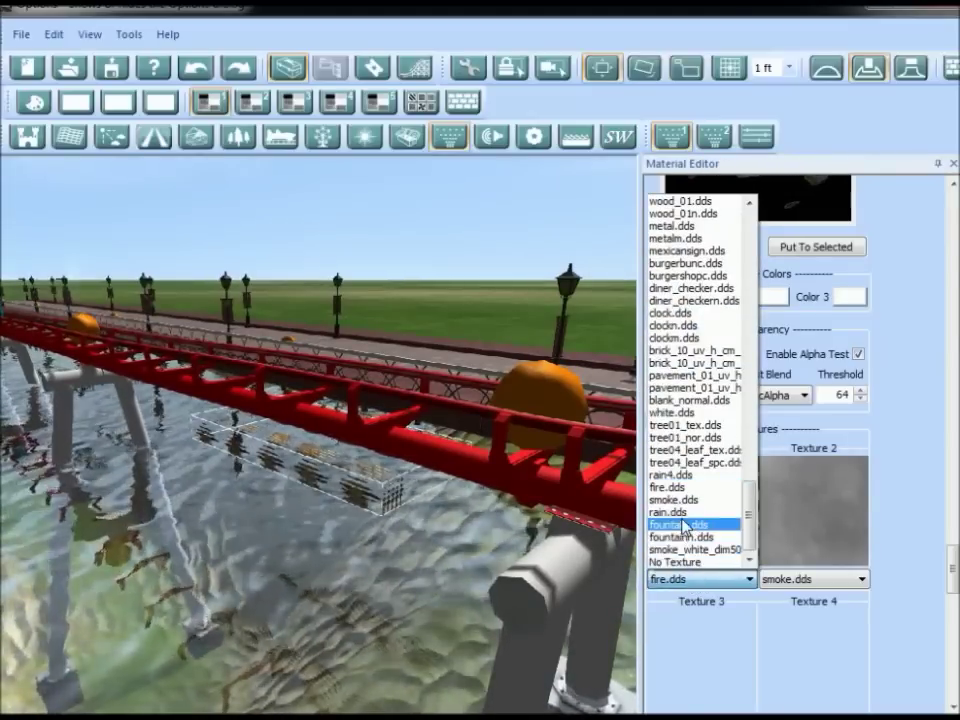
click(685, 500)
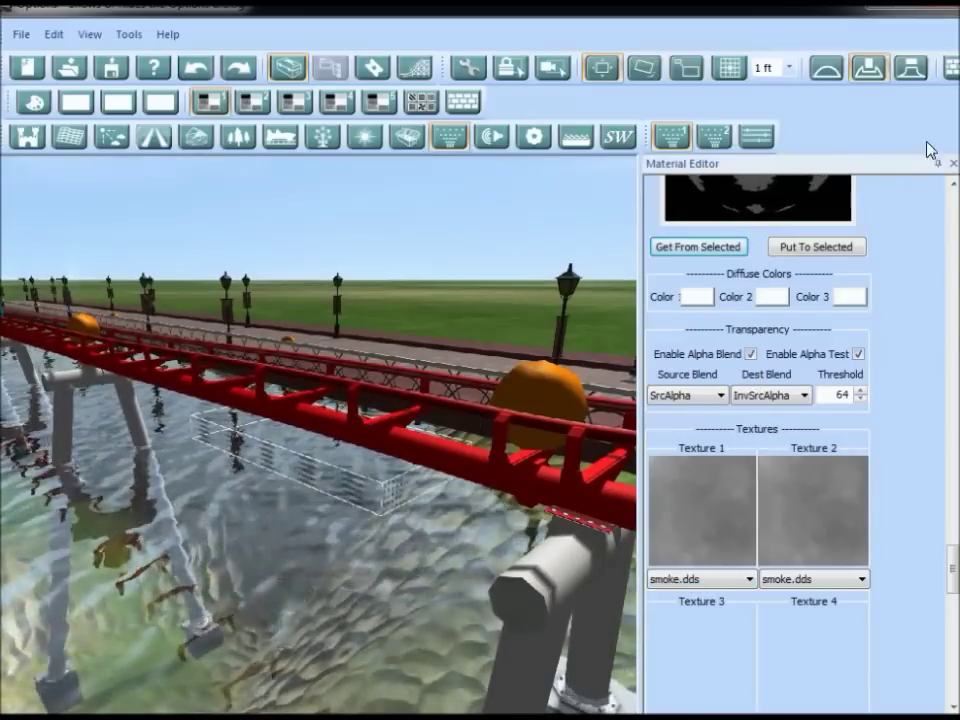
click(952, 163)
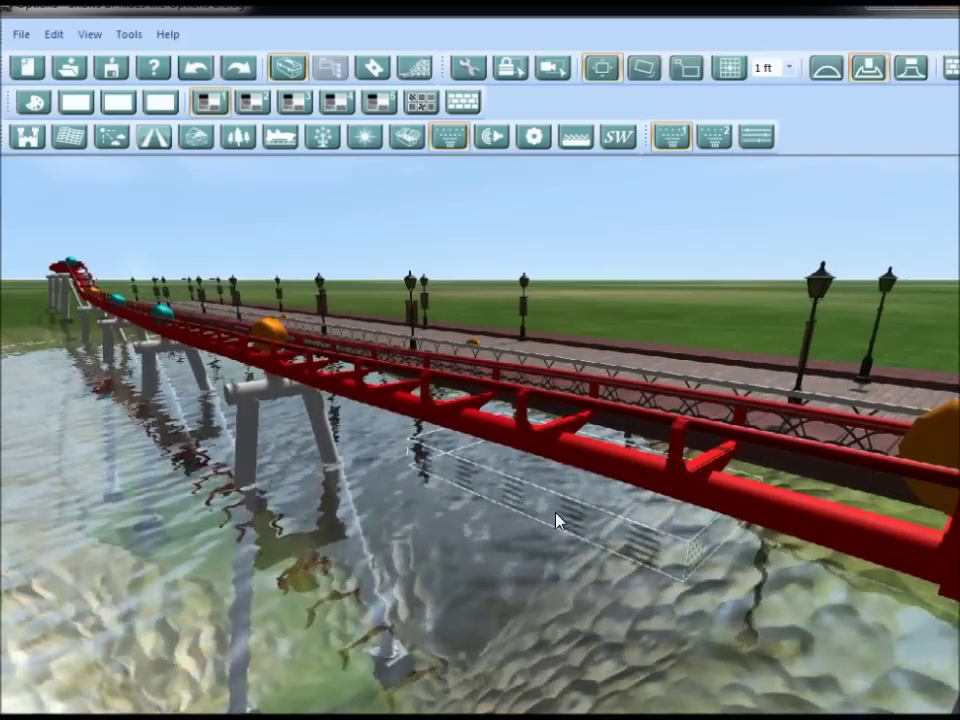
Step: Deselect the spray emitter and lower three consecutive coaster track nodes over the flooded pit, bringing the track closer to the water
click(540, 624)
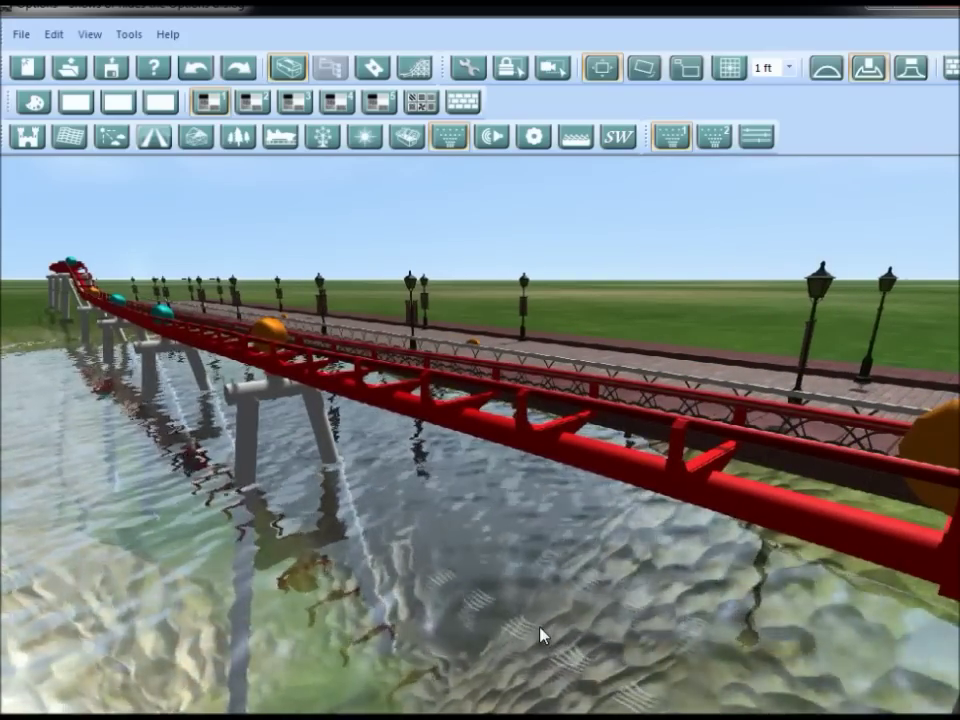
right_drag(539, 619, 426, 486)
click(425, 350)
drag(425, 350, 421, 395)
right_drag(421, 395, 280, 352)
key(w)
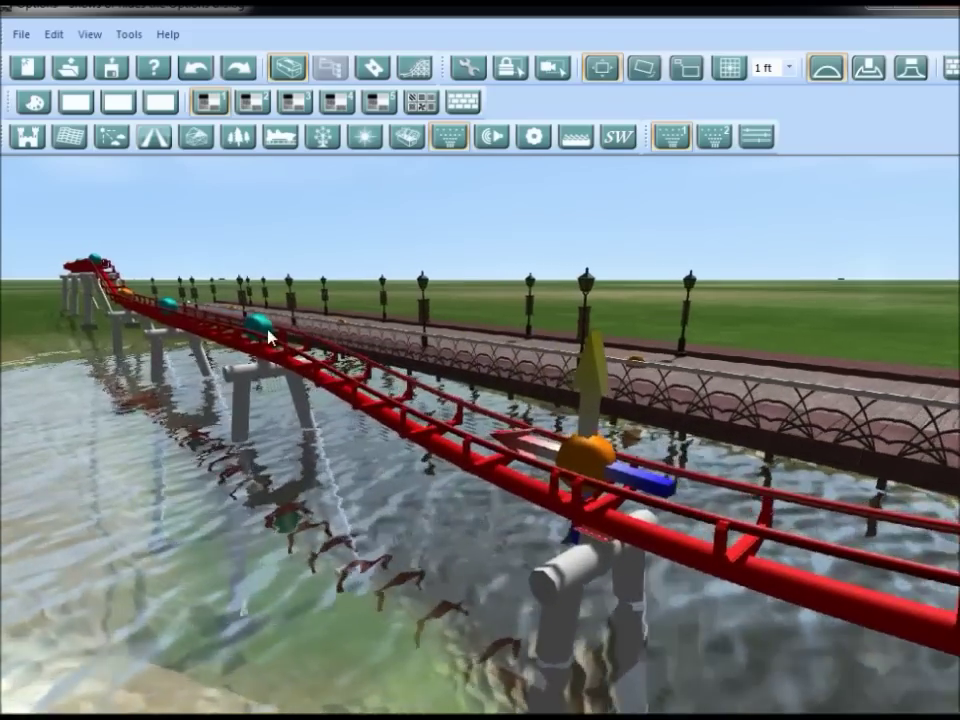
drag(258, 377, 259, 356)
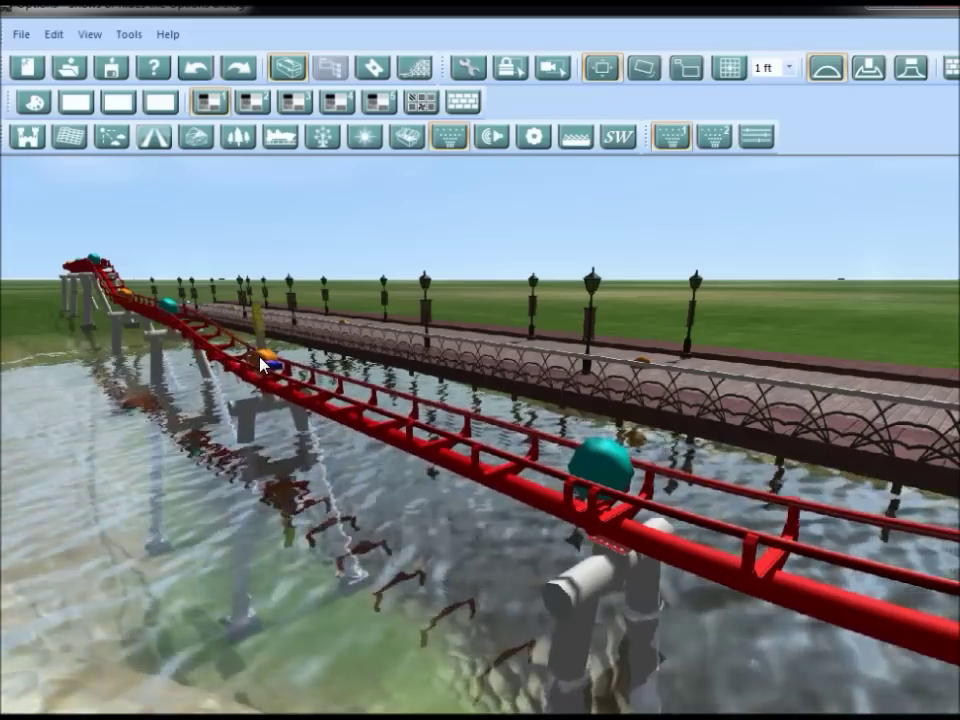
right_drag(259, 356, 190, 309)
click(175, 308)
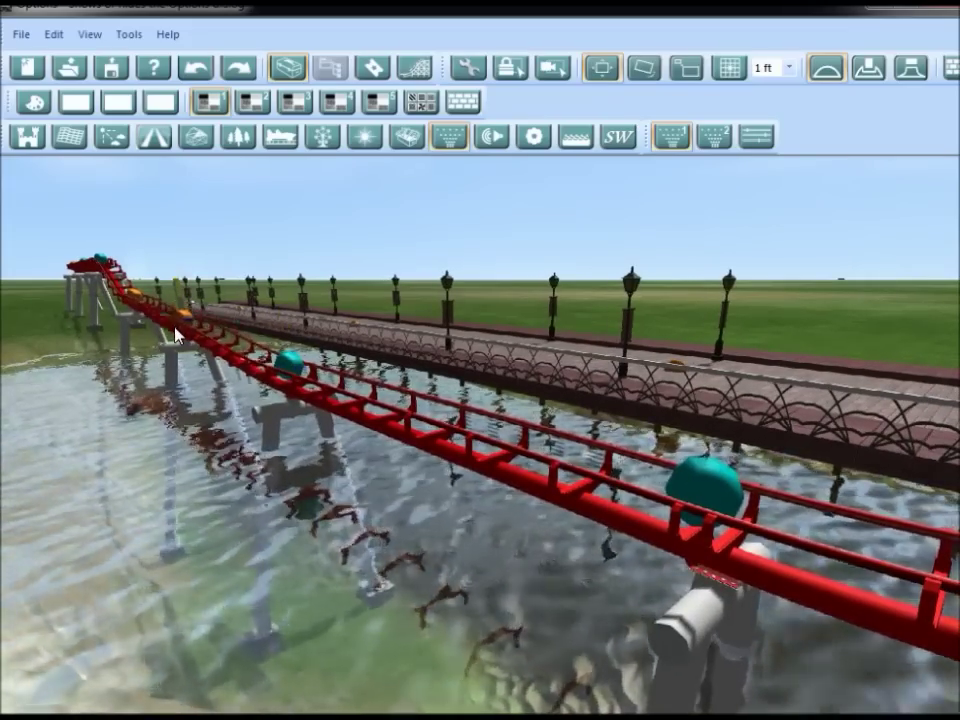
Step: Lower the coaster track node at the near end of the flooded pit, where the track leaves the water
key(s)
right_drag(328, 454, 430, 459)
key(w)
click(464, 513)
drag(464, 515, 464, 556)
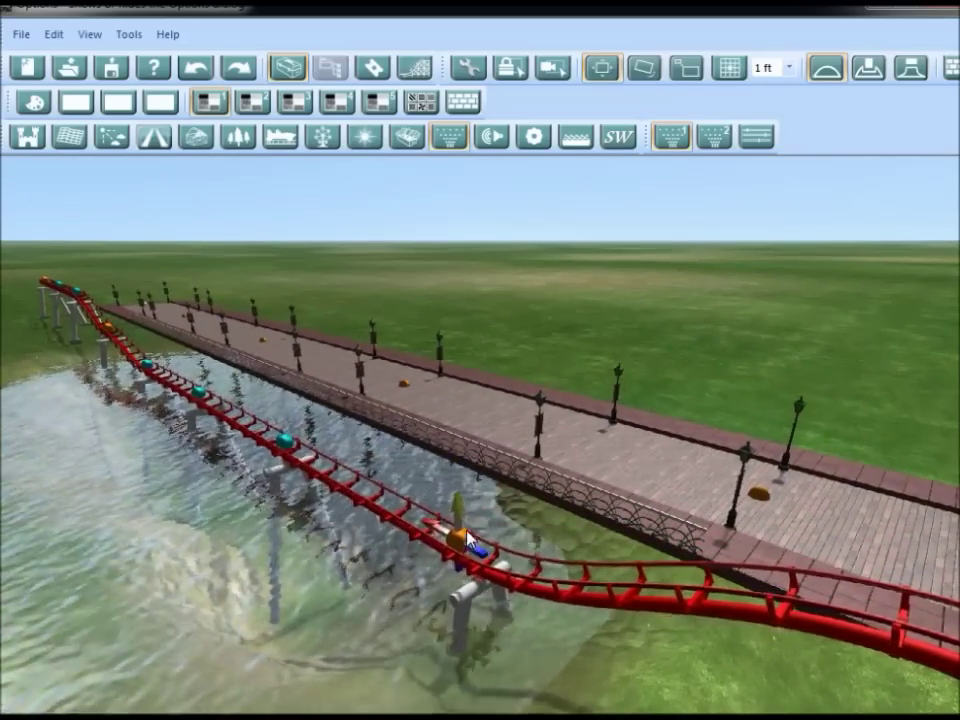
Step: Inspect the lowered track along the flooded pit, both from the side and during a ride test run
key(s)
key(a)
right_drag(452, 521, 780, 480)
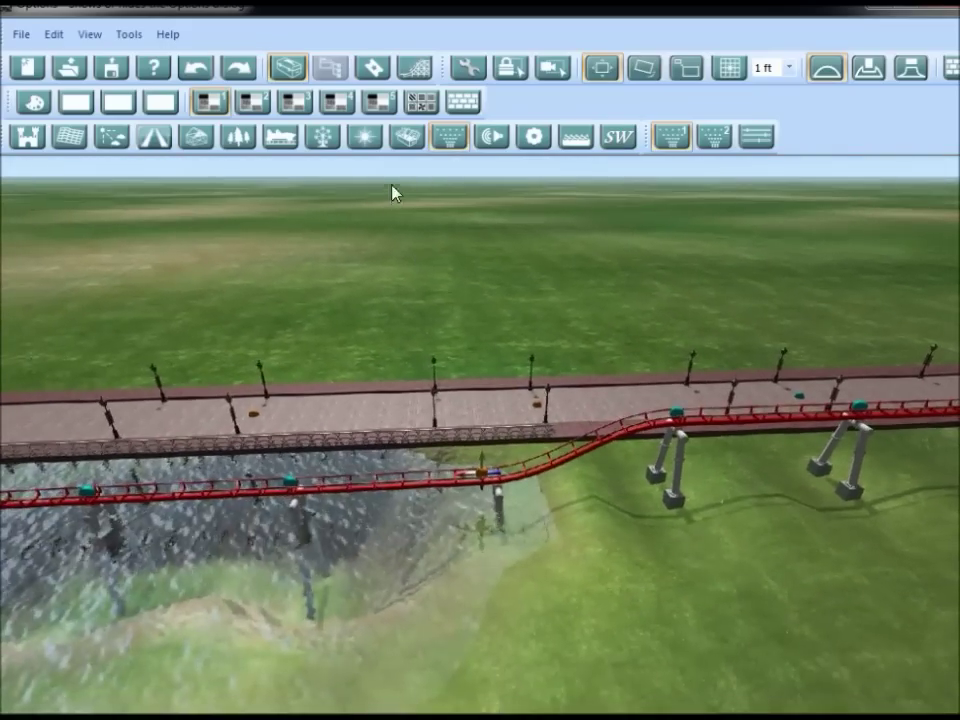
key(s)
key(a)
right_drag(421, 457, 659, 489)
key(w)
key(s)
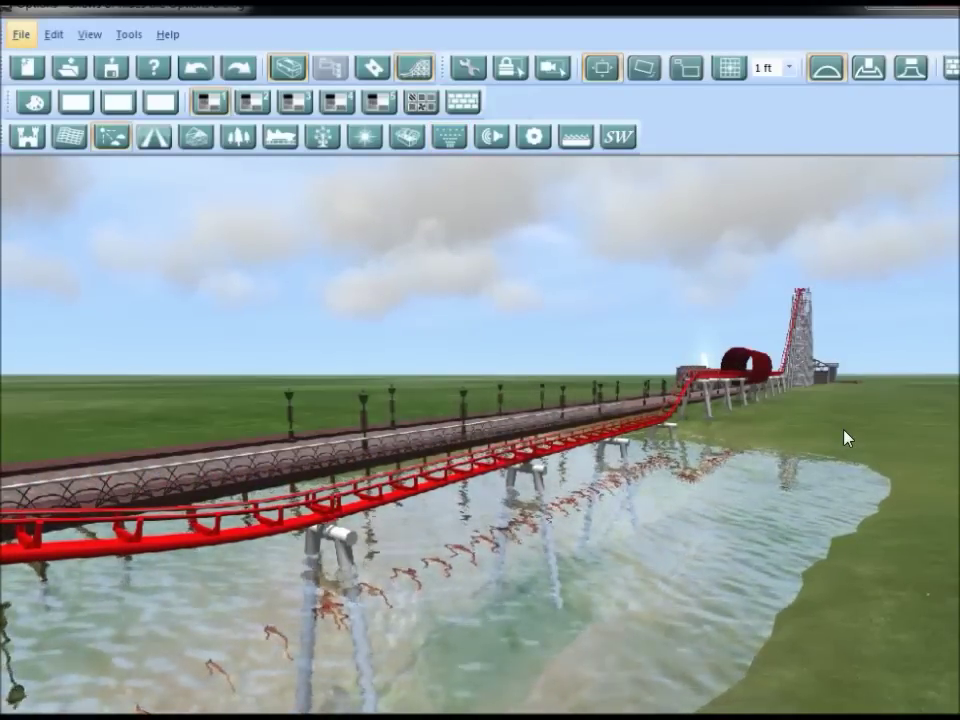
click(417, 69)
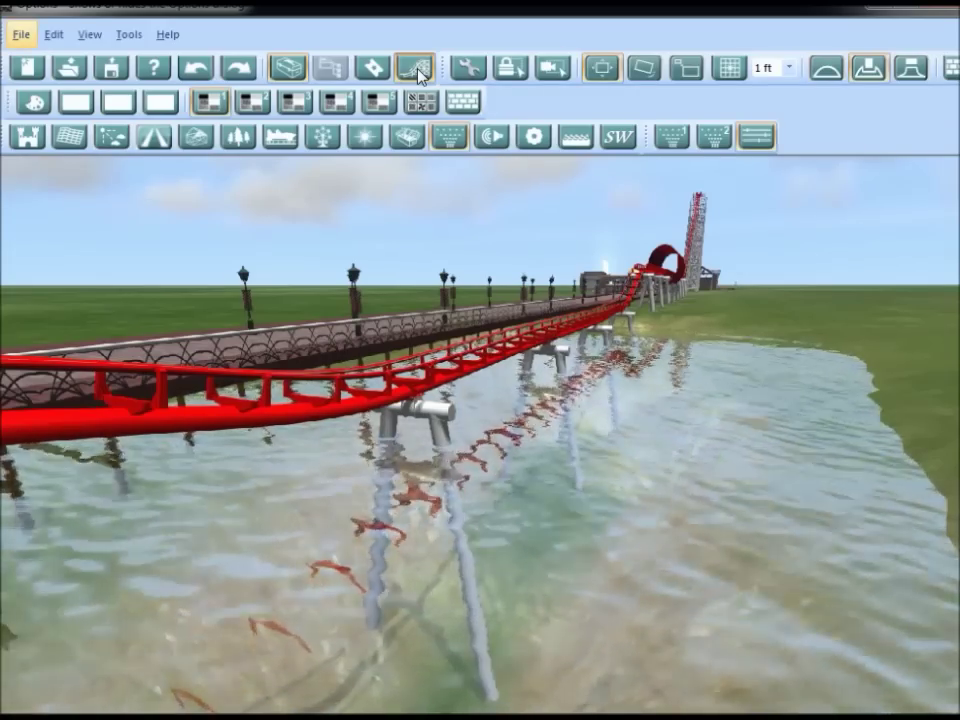
Step: Examine the trigger, emitter, distribution and scale settings of Spray emitter desc 8 in the particle properties
key(F10)
middle_drag(739, 390, 448, 562)
scroll(452, 574, up, 5)
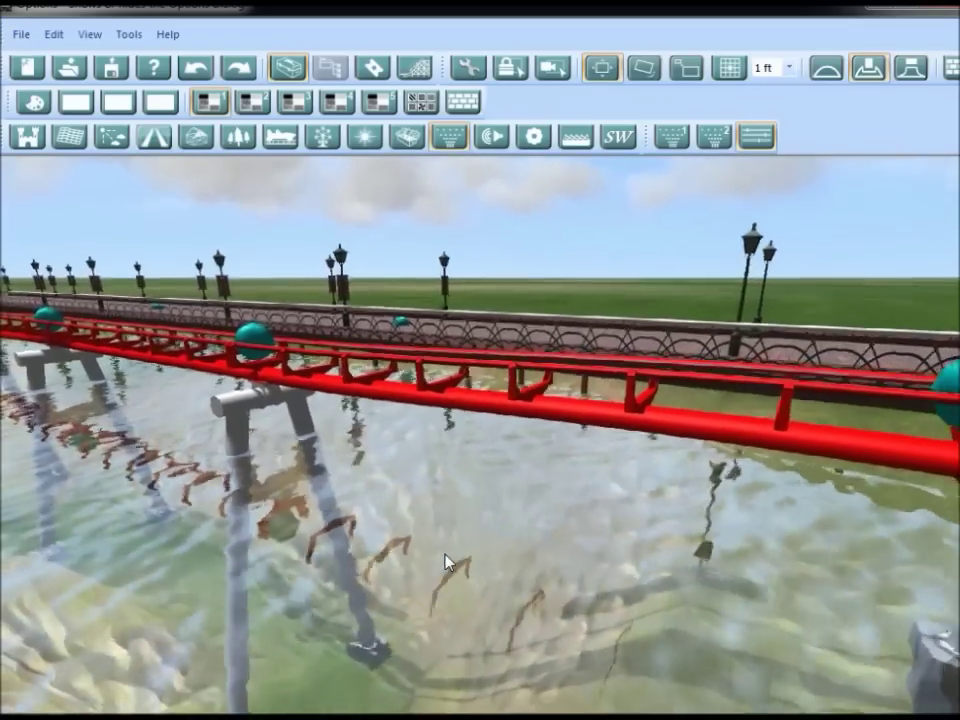
scroll(447, 564, up, 6)
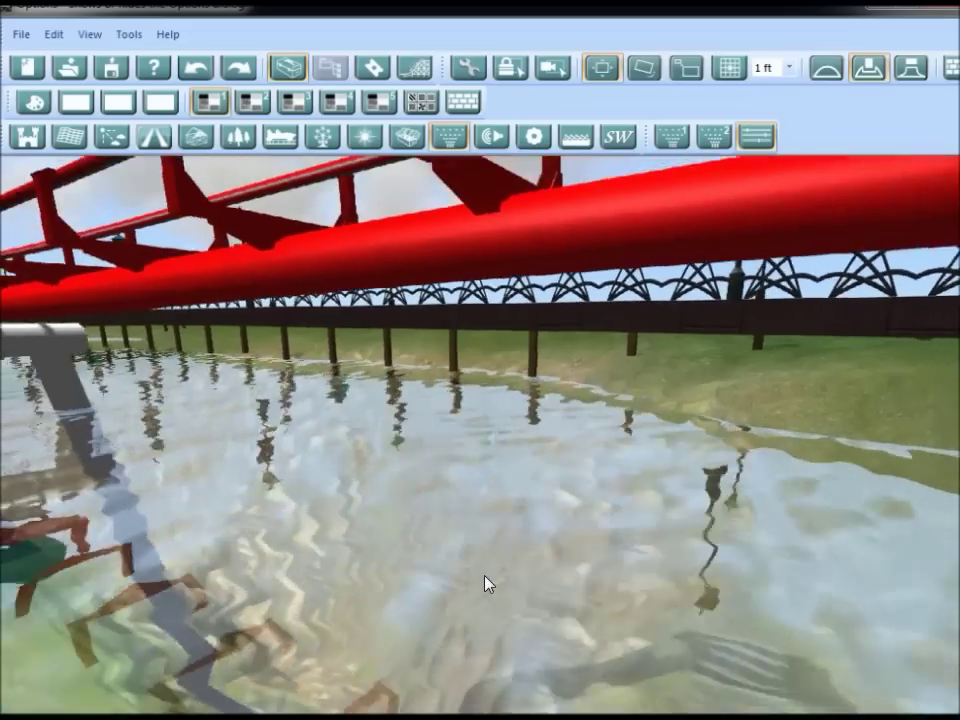
scroll(485, 575, down, 3)
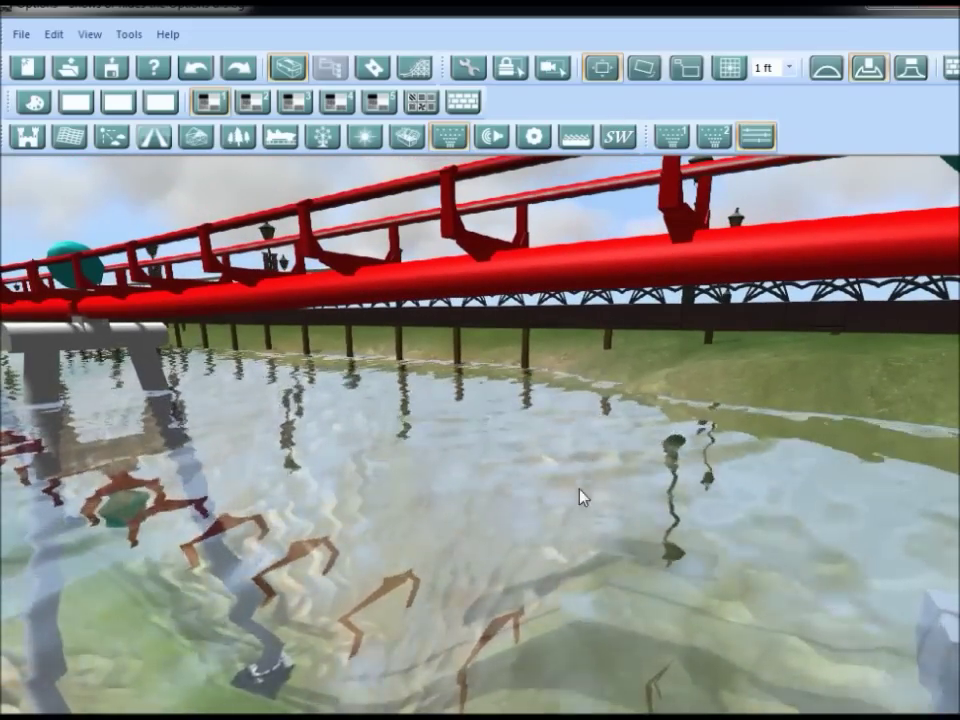
middle_drag(527, 545, 522, 517)
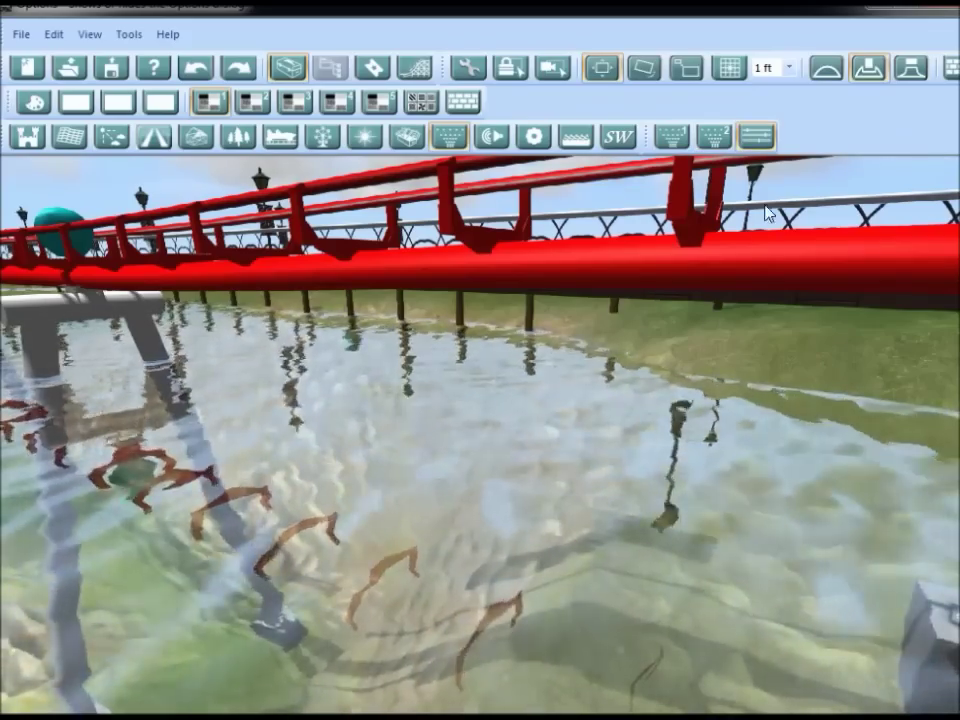
click(754, 136)
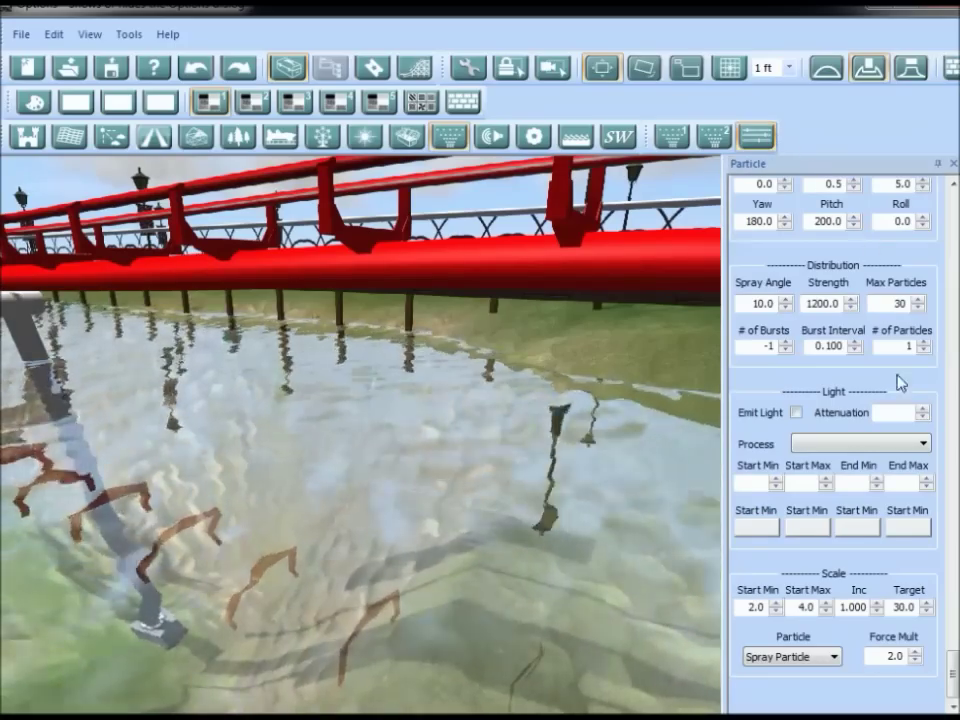
scroll(947, 617, up, 5)
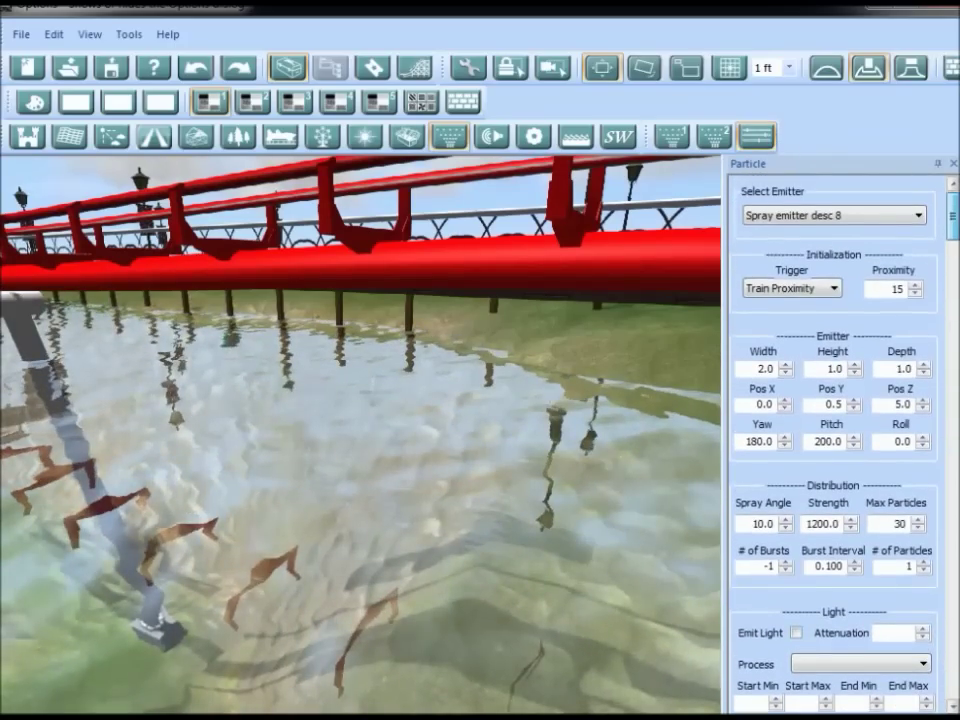
click(823, 222)
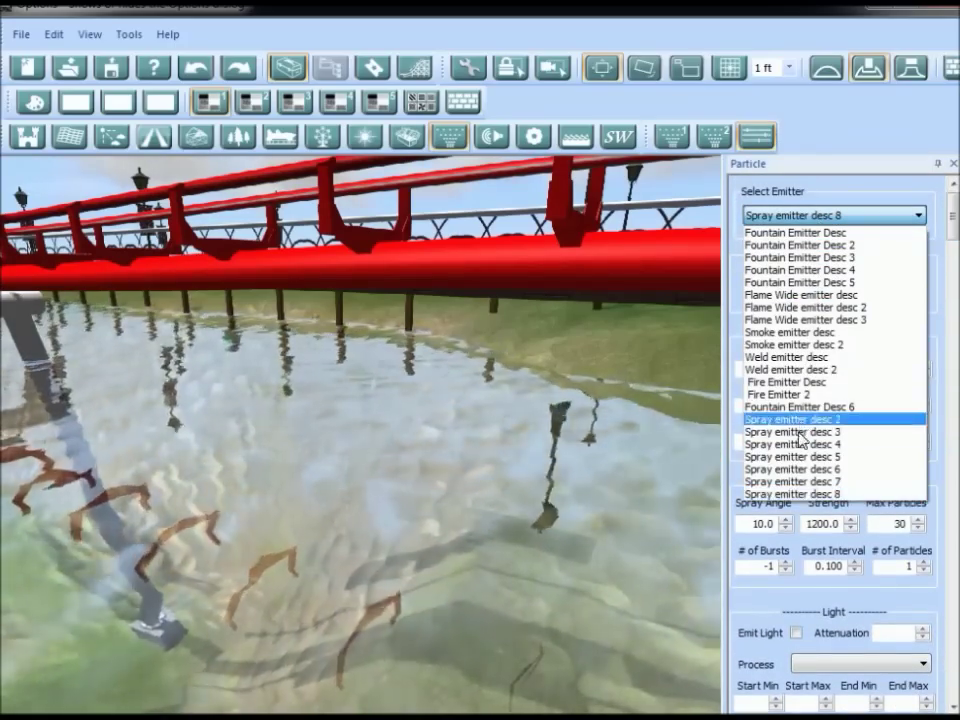
click(789, 496)
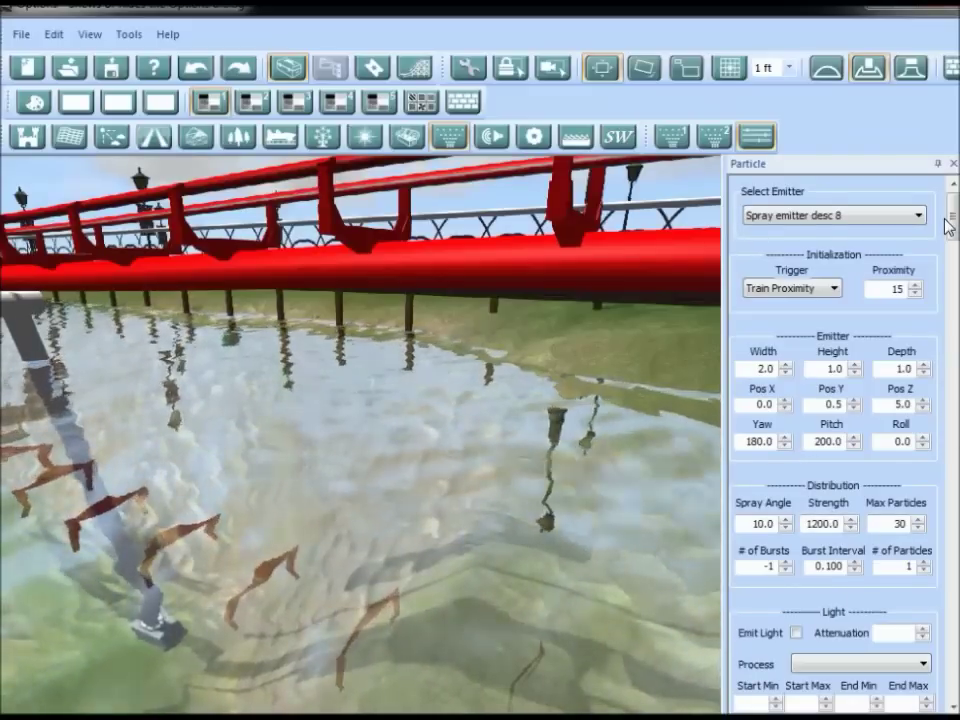
drag(949, 221, 928, 690)
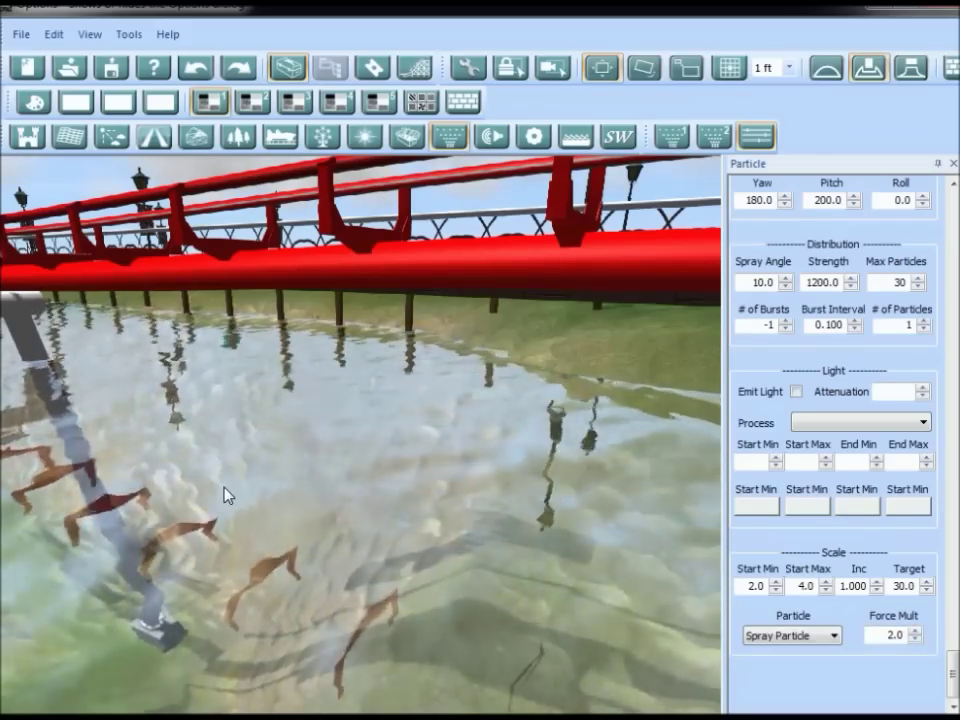
Step: Review the spray emitter's position and rotation settings against the track and water surface
right_drag(421, 496, 356, 553)
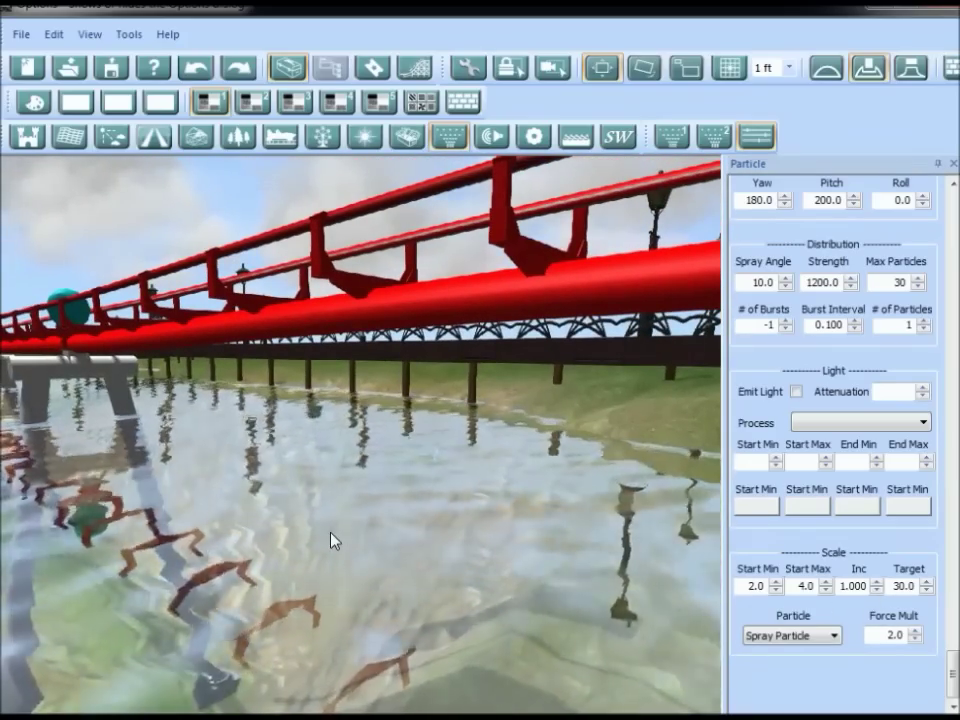
scroll(334, 540, down, 5)
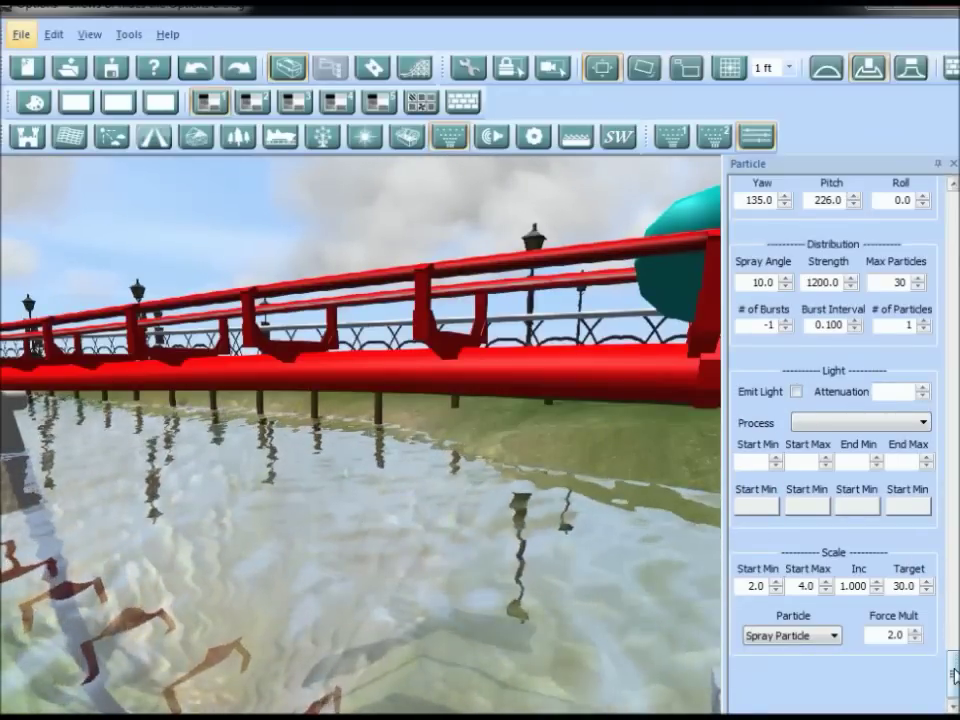
scroll(895, 403, up, 3)
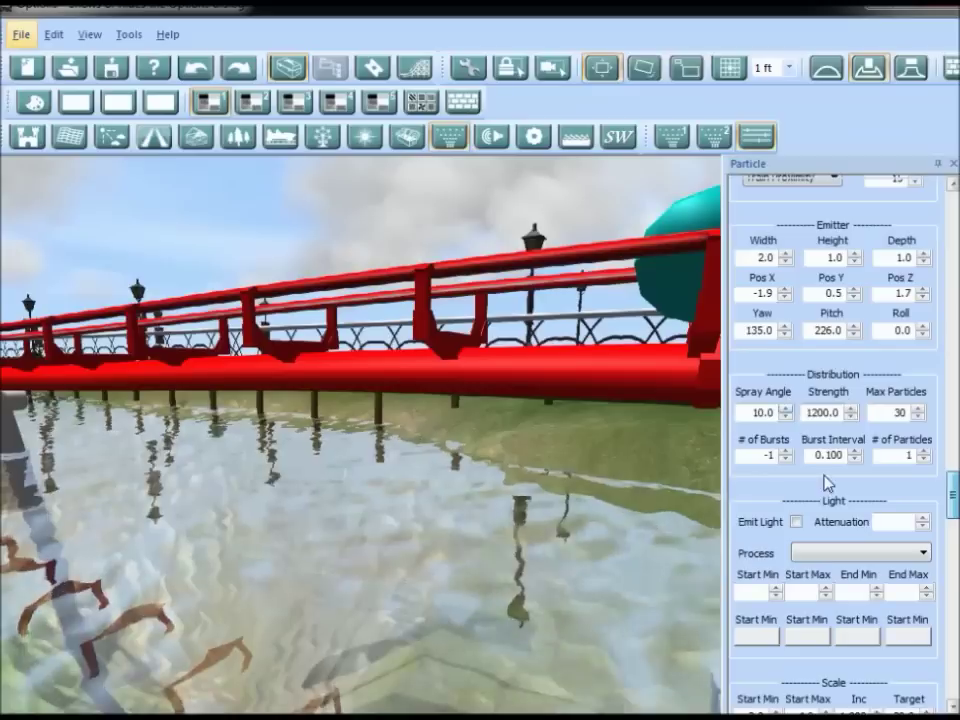
drag(953, 488, 949, 215)
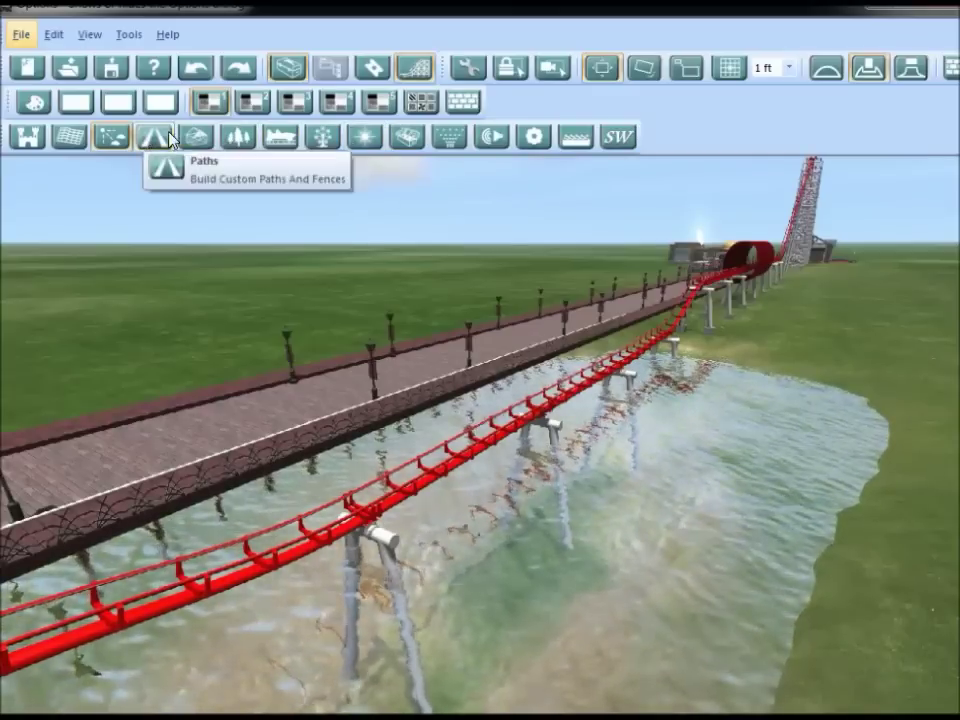
Step: Change the park environment's time of day to night
click(450, 136)
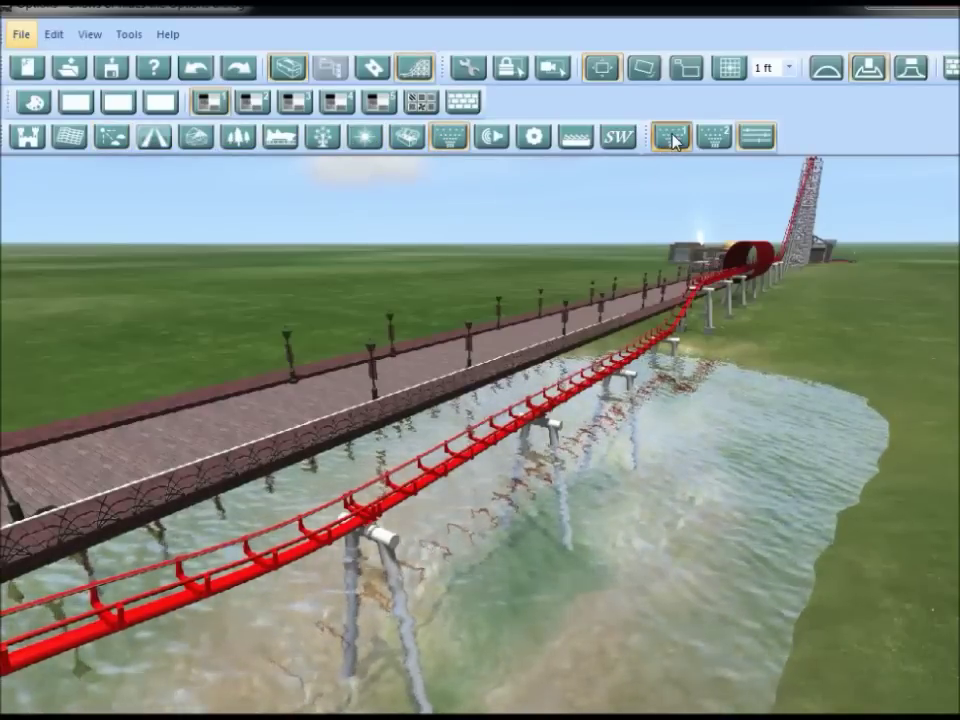
click(672, 136)
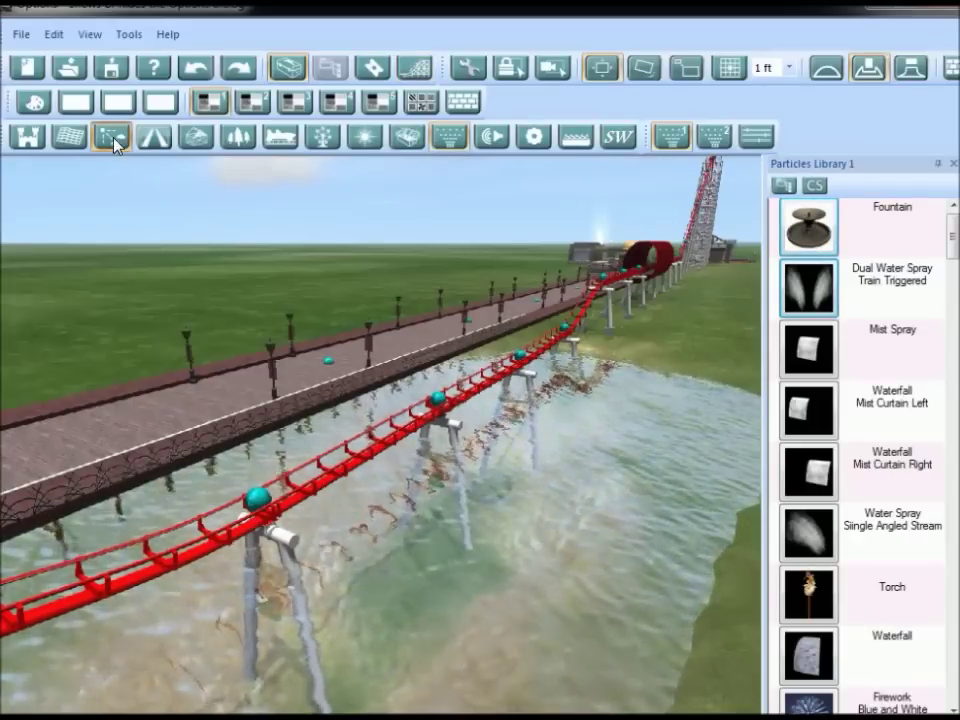
click(114, 144)
drag(207, 262, 195, 377)
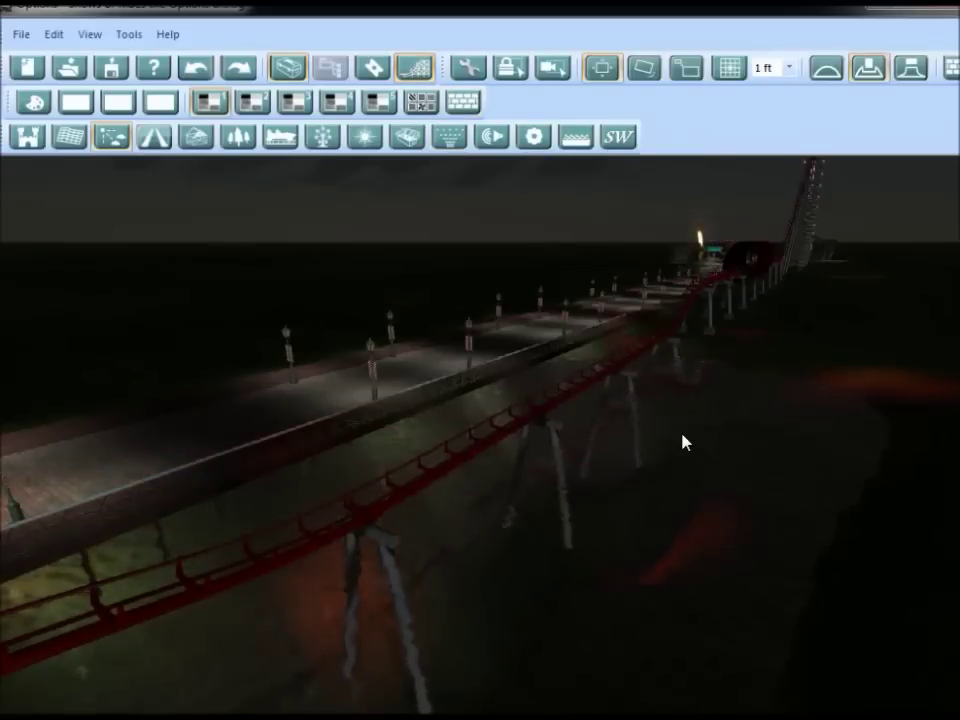
Step: Examine the lit path, coaster and buildings around the park at night
middle_drag(682, 435, 720, 544)
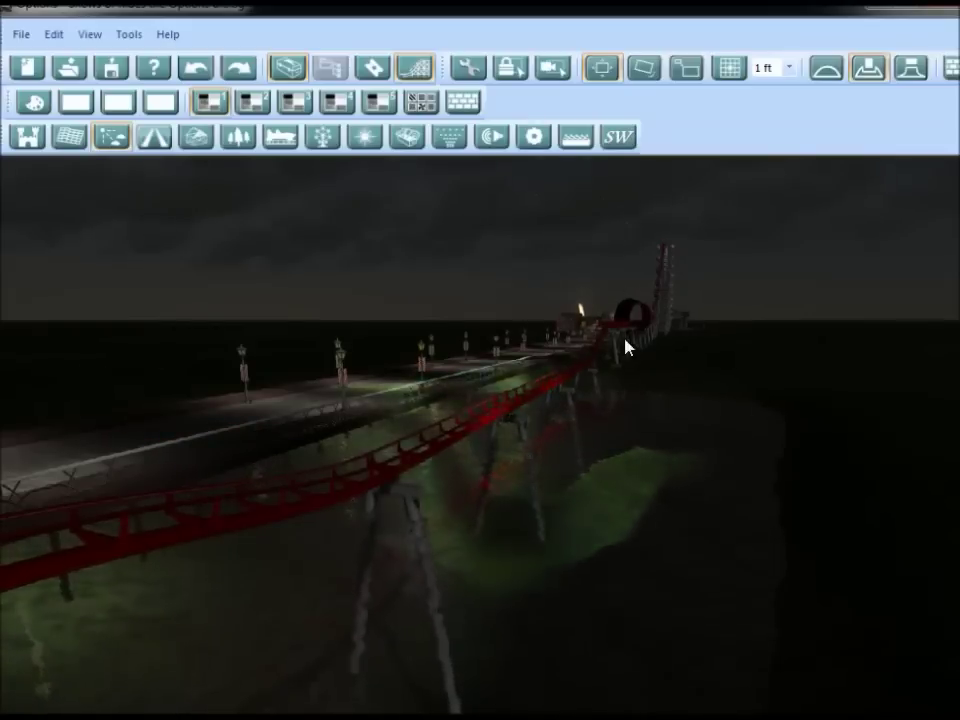
right_drag(632, 490, 626, 461)
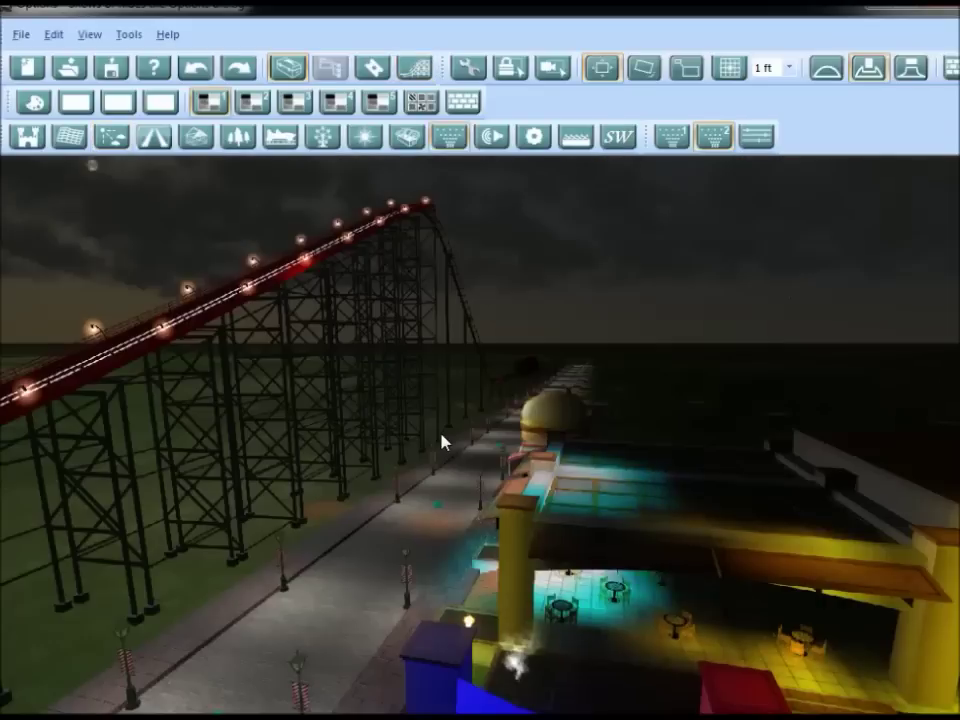
right_drag(437, 438, 196, 446)
right_drag(400, 499, 184, 434)
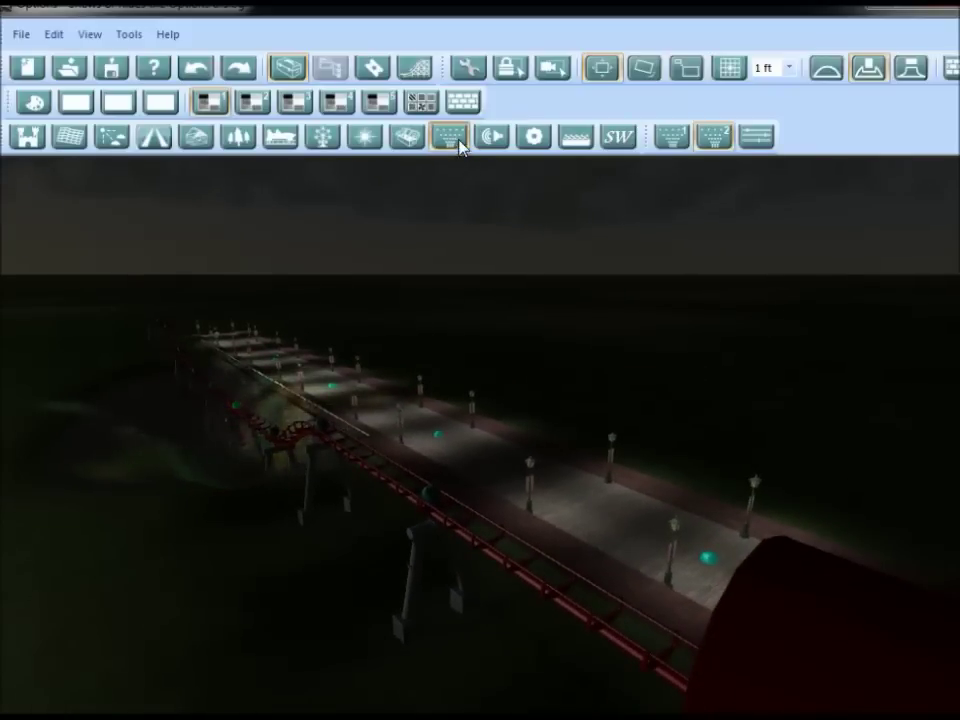
Step: Browse Particles Library 2 for train-triggered explosion and fire effects near the track
click(714, 140)
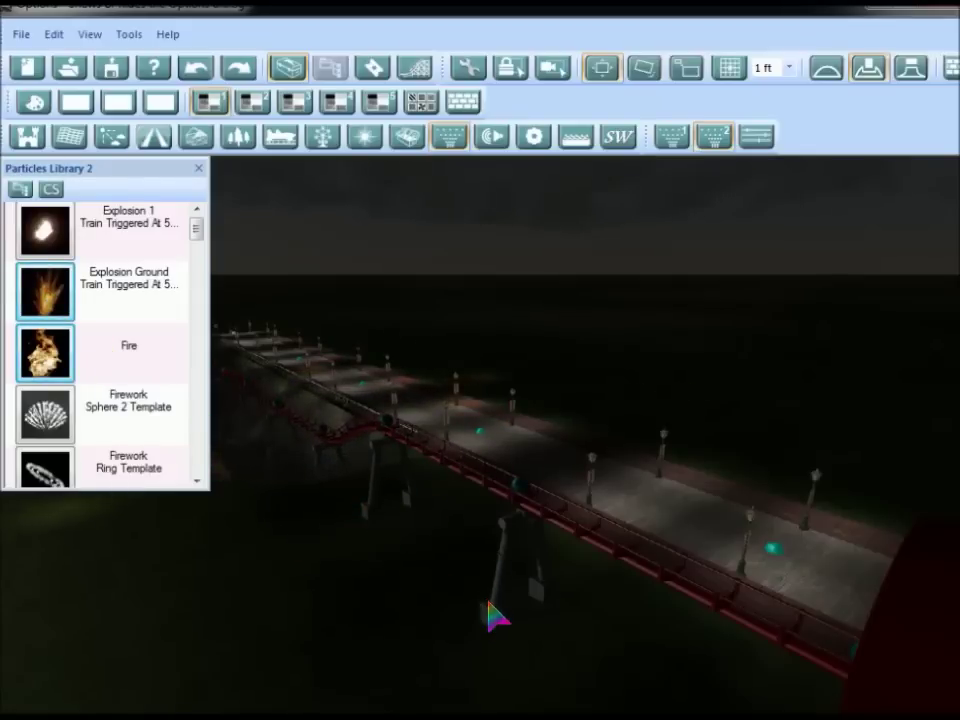
scroll(494, 609, up, 1)
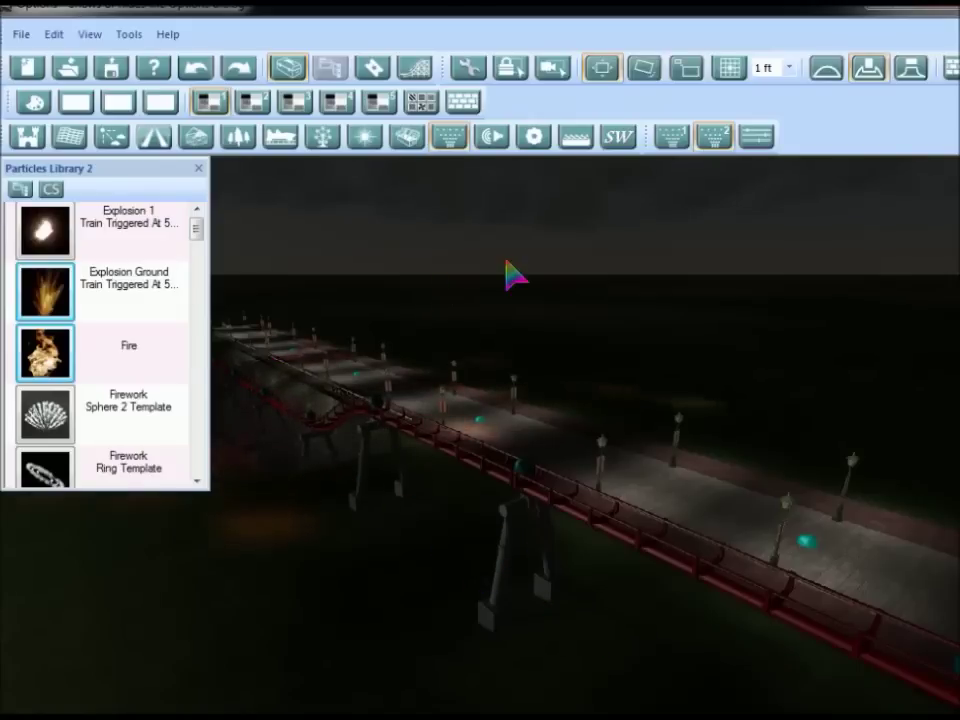
click(198, 170)
Step: Select a row of Stucco Wood Supports from Build Set Library 2 and create new custom scenery with it
click(407, 137)
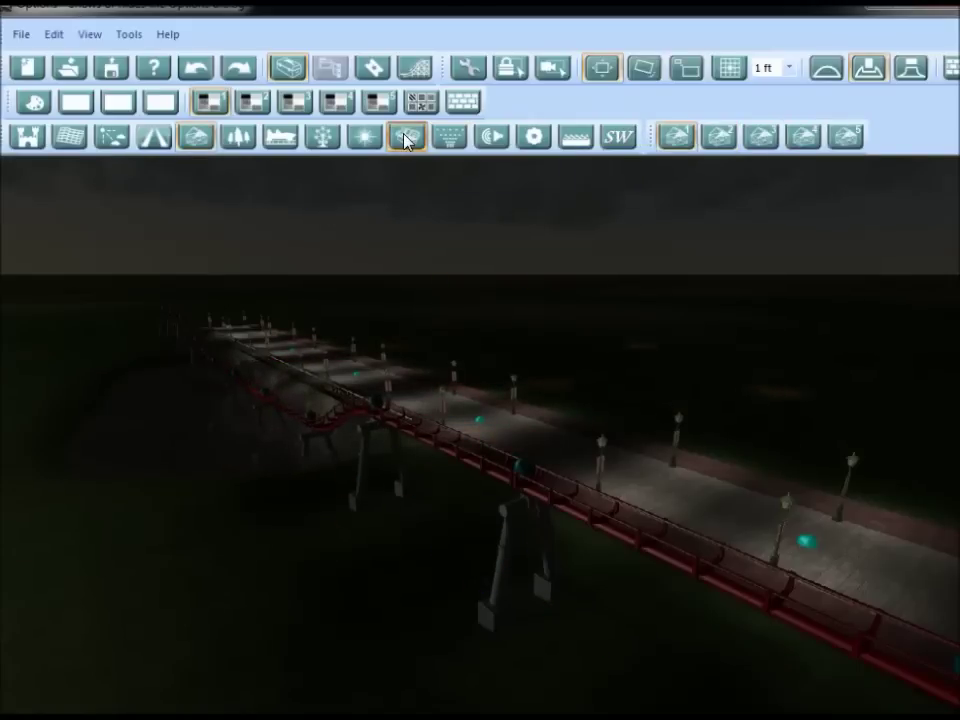
click(762, 138)
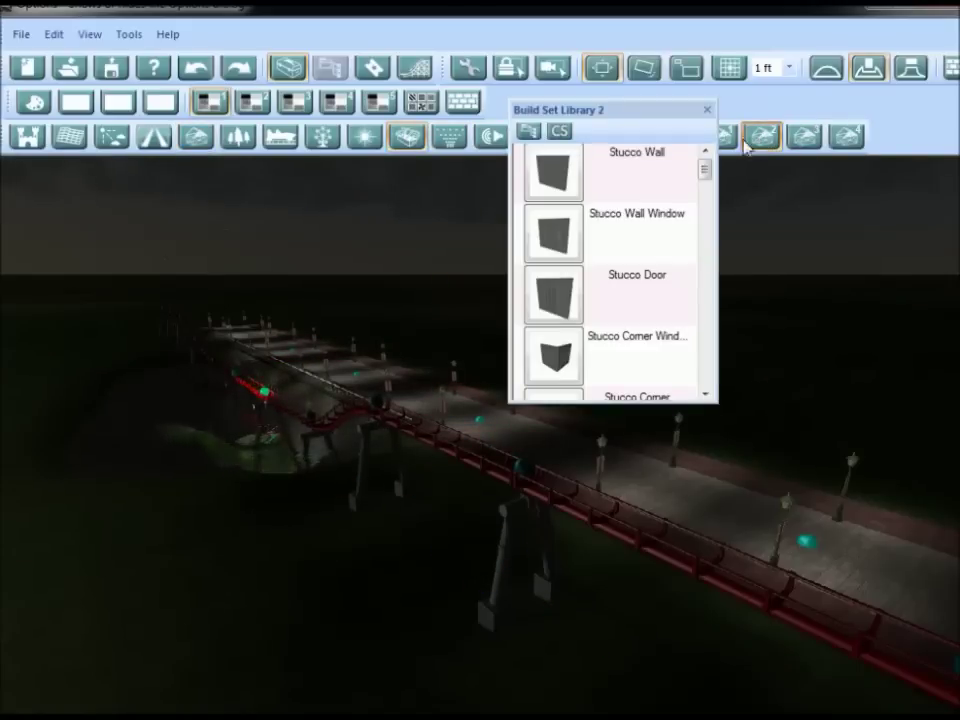
drag(703, 172, 700, 291)
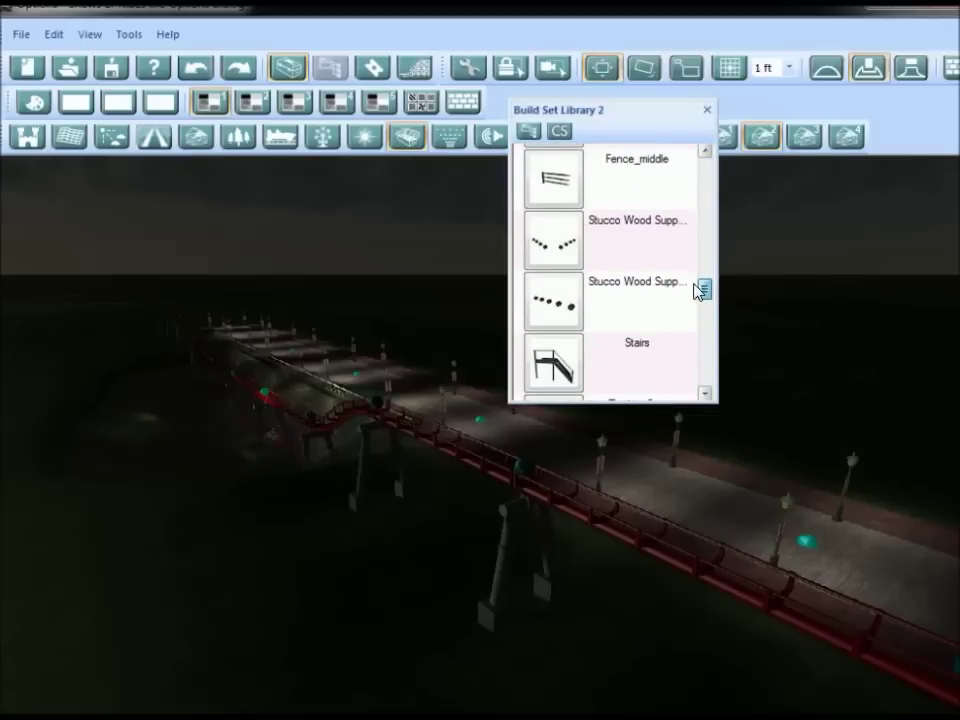
click(556, 297)
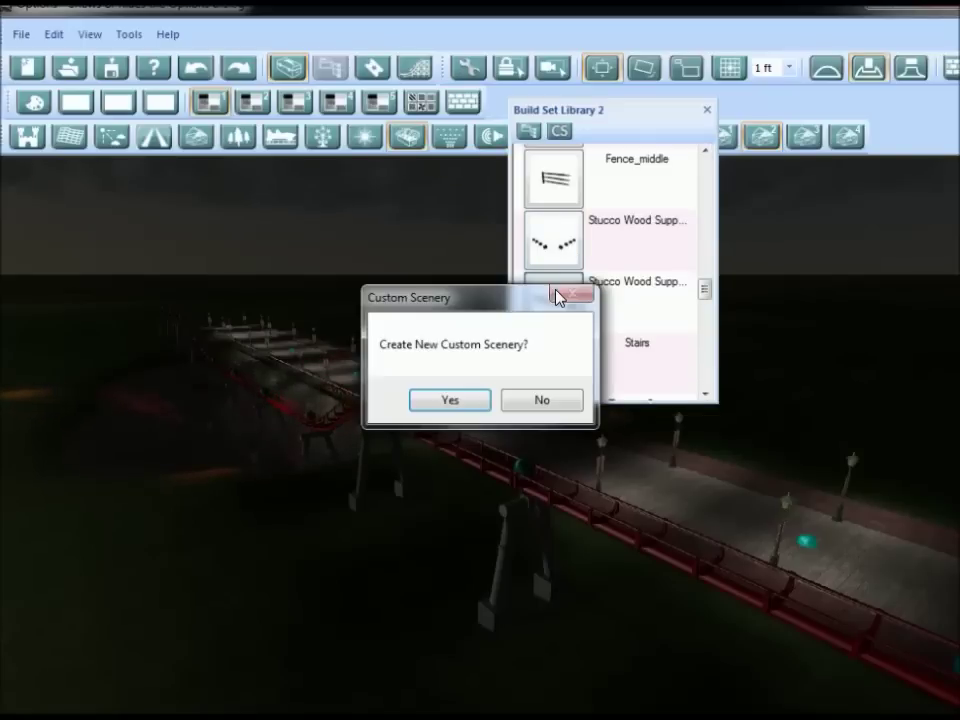
click(451, 400)
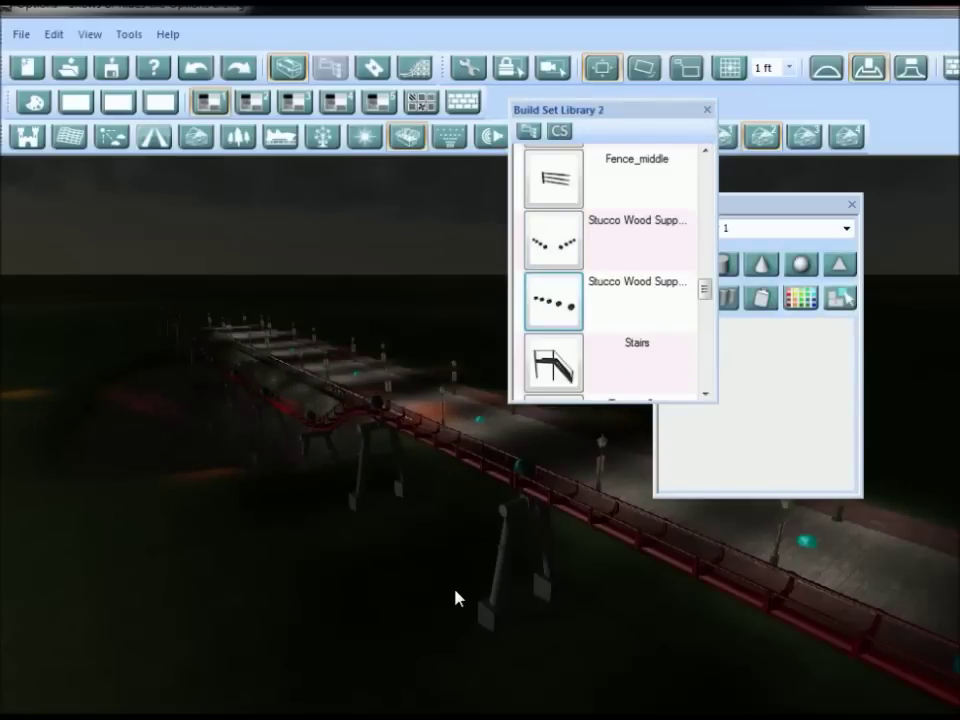
Step: Place the row of stucco wood supports beneath the coaster track beside a steel support and close the scenery libraries
key(Down)
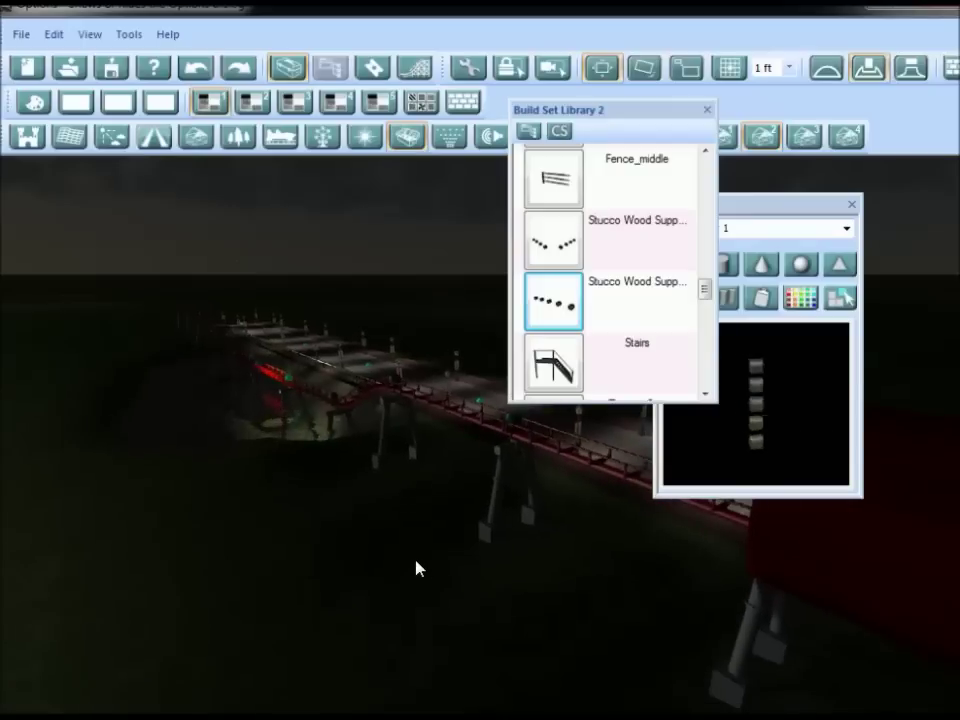
middle_drag(325, 263, 414, 650)
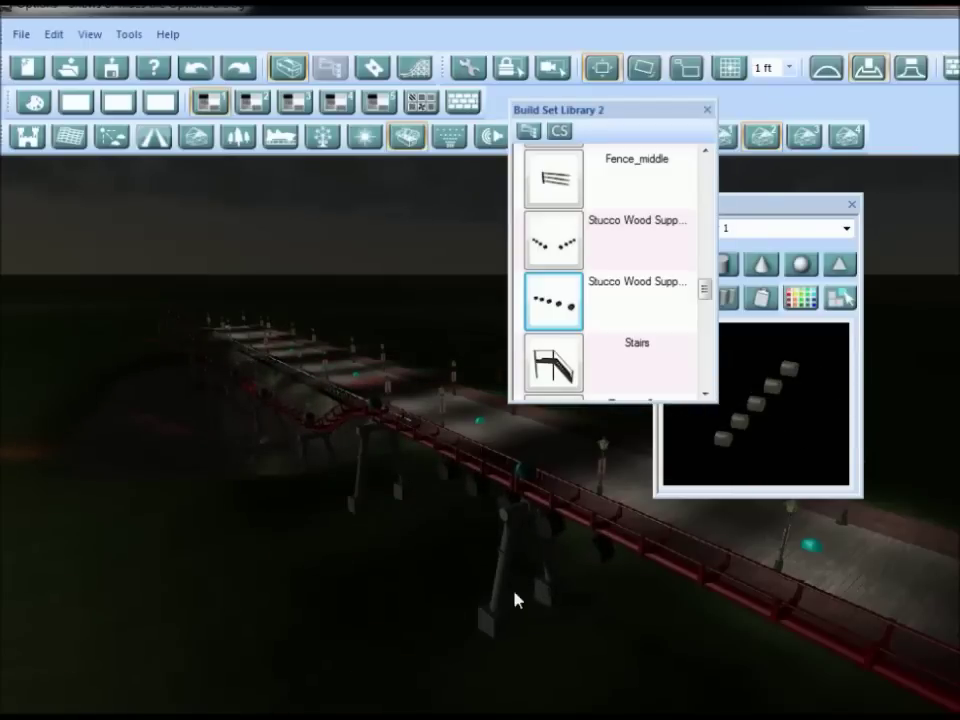
right_drag(520, 610, 585, 628)
click(588, 628)
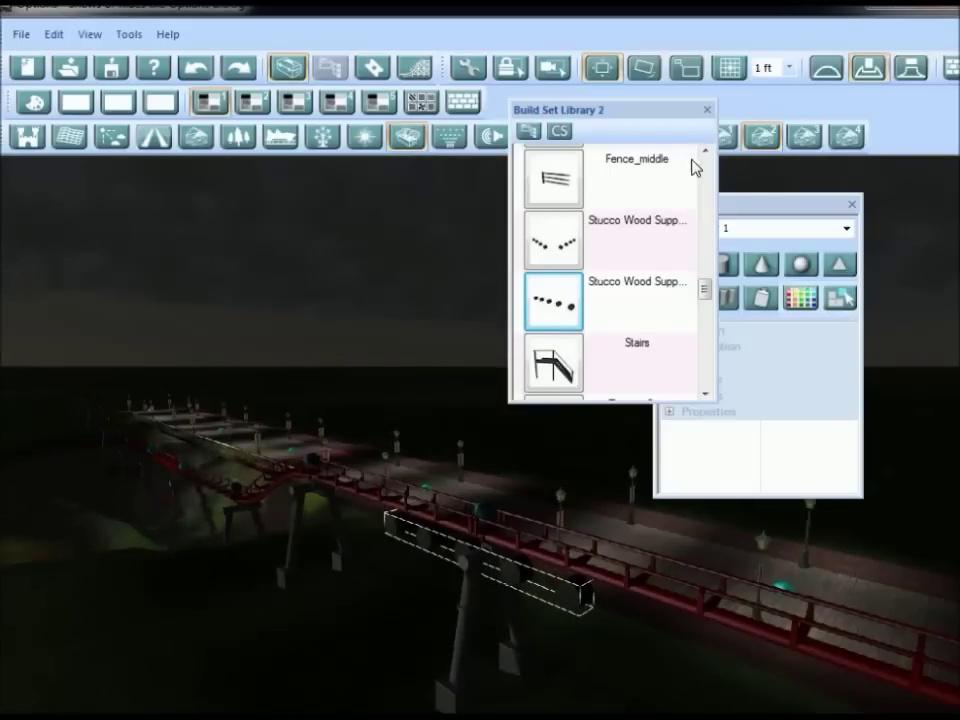
click(707, 110)
click(851, 205)
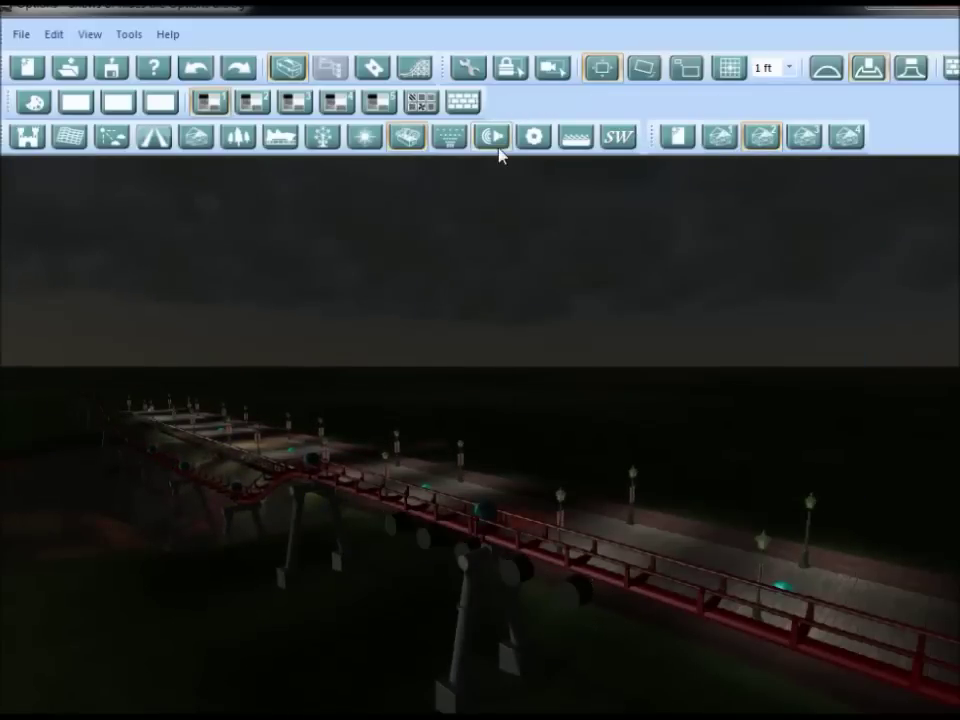
Step: Apply a train-triggered explosion effect from Particles Library 2 to the row of posts beneath the track
click(451, 137)
click(716, 137)
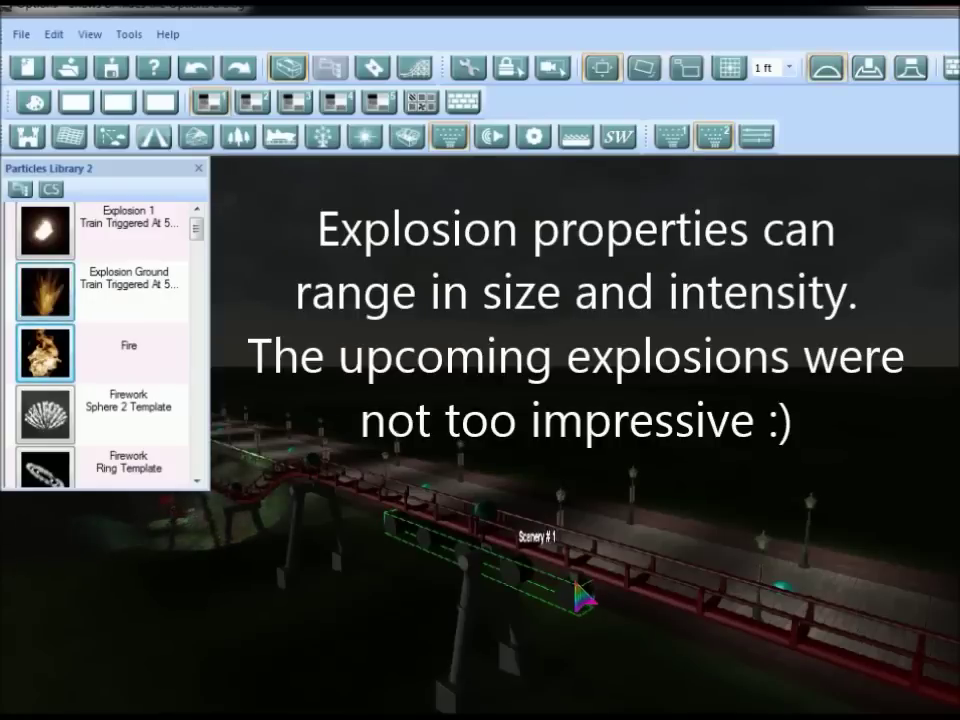
scroll(575, 588, up, 3)
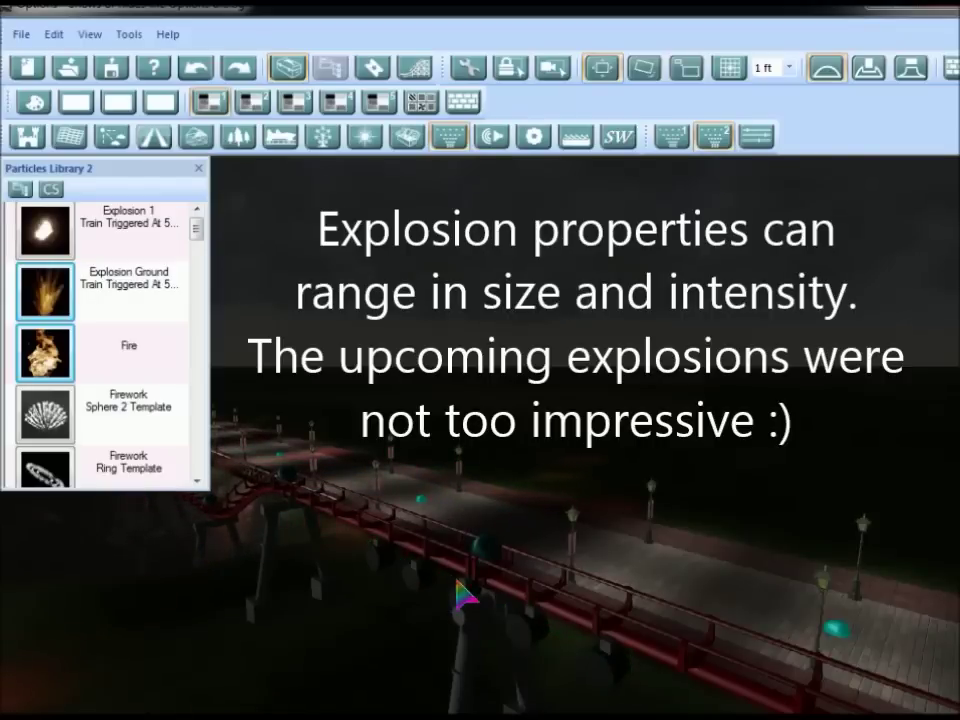
click(199, 172)
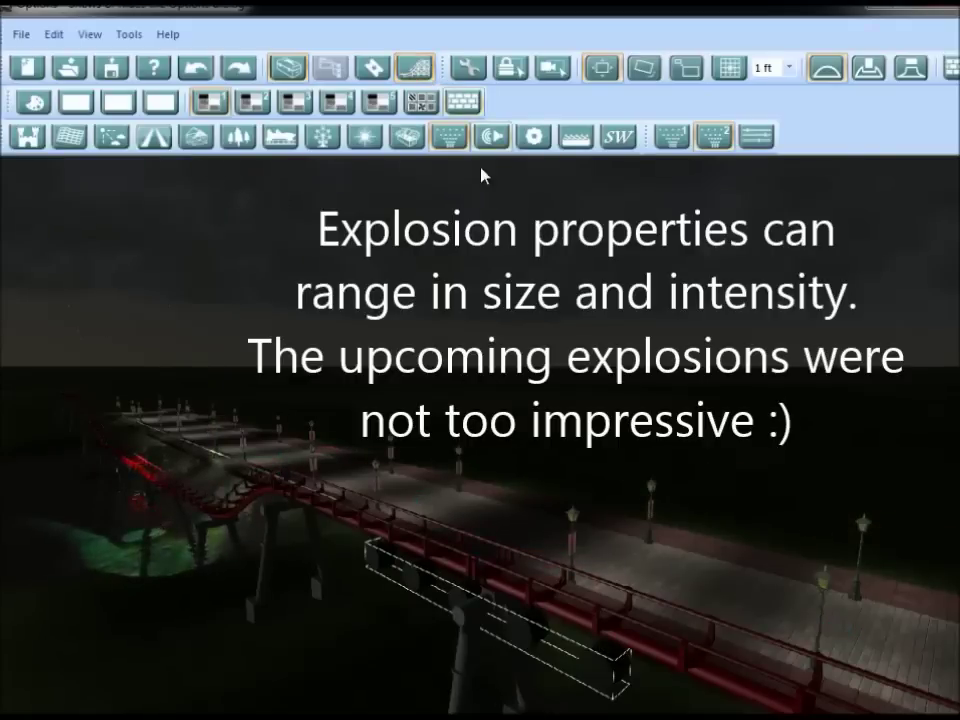
Step: Place another row of Stucco Wood Supports as custom scenery at the red tunnel's mouth and open the settings of Smoke emitter desc 6
middle_drag(215, 305, 687, 308)
key(alt)
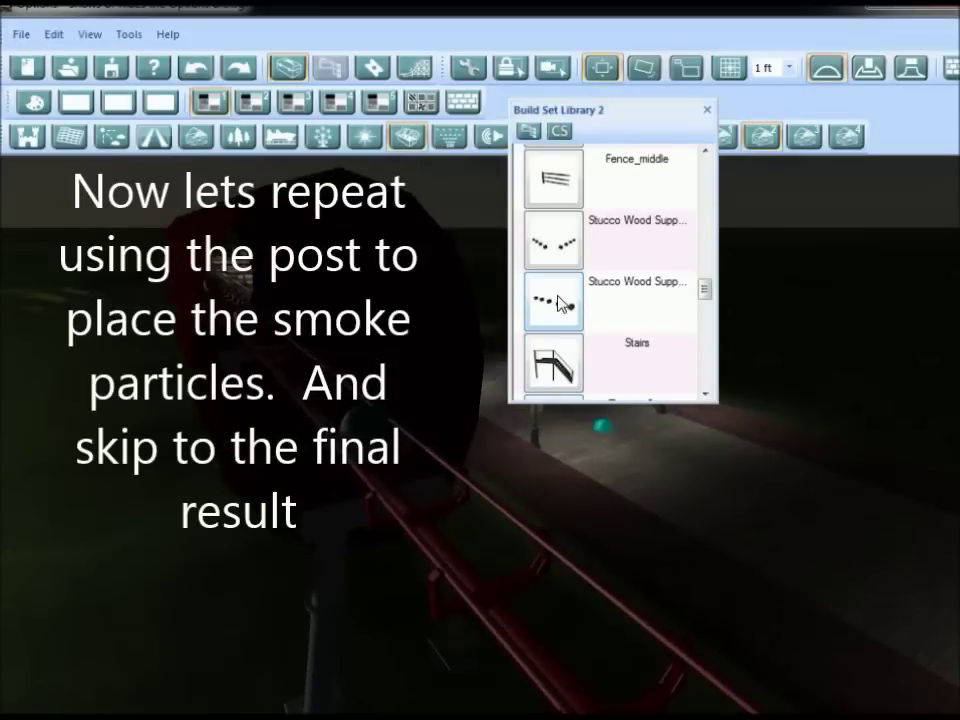
click(310, 620)
click(450, 400)
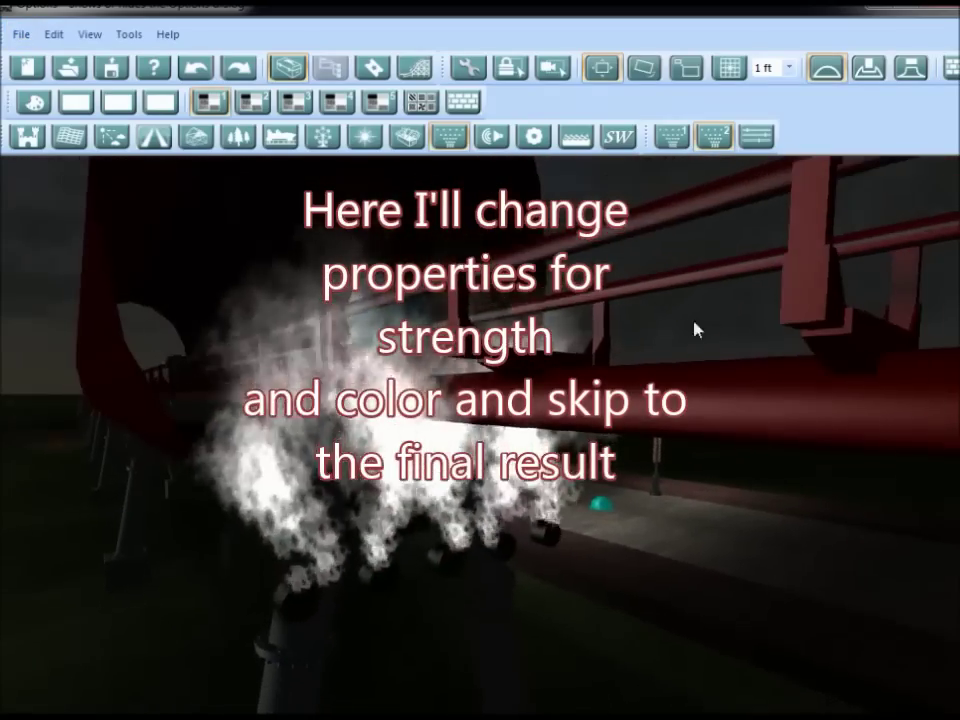
click(757, 136)
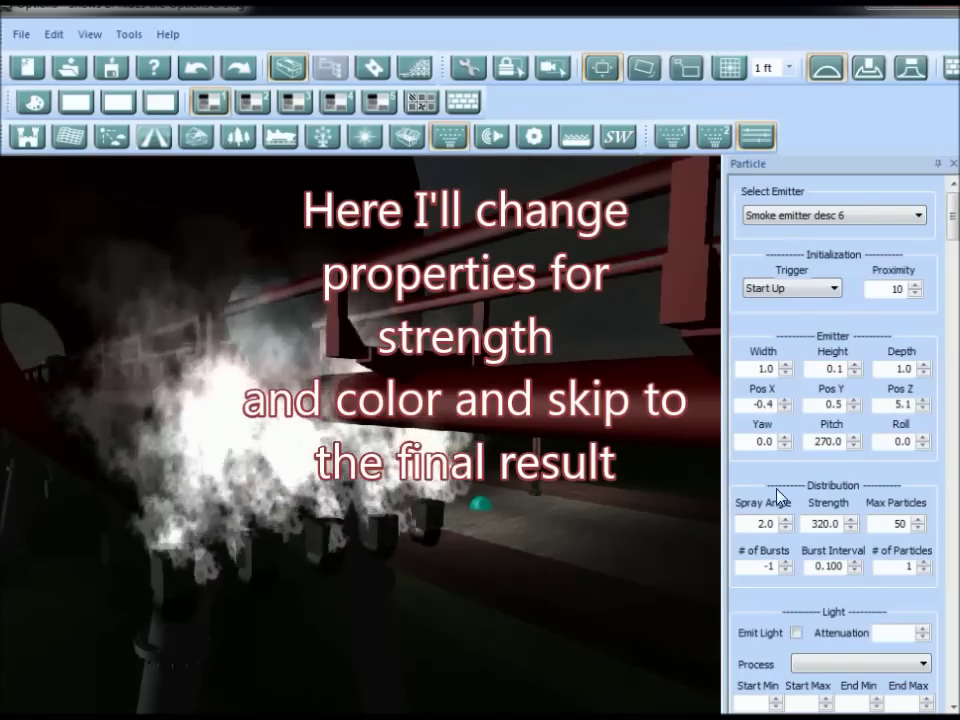
click(427, 521)
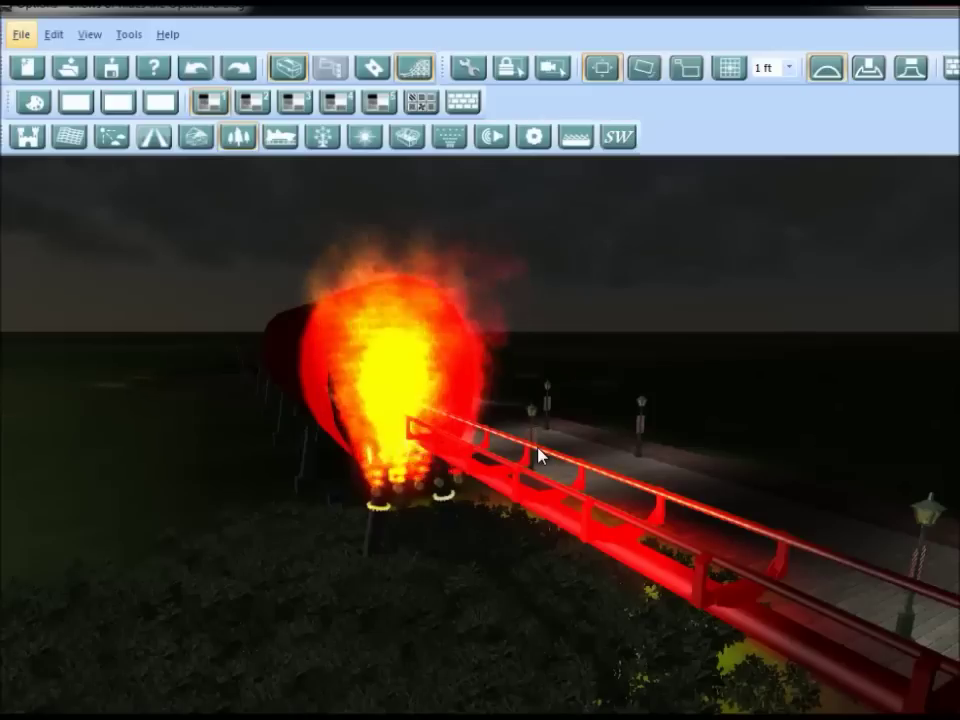
Step: Examine the flames at the red tunnel's mouth from closer up and from the side
key(alt)
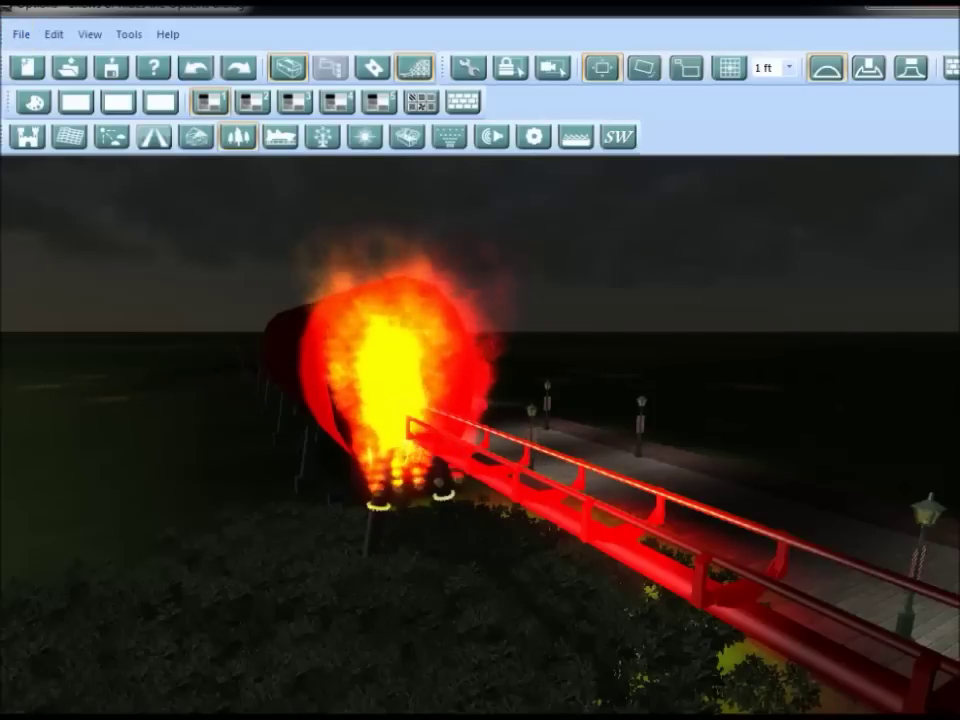
alt+drag(645, 307, 526, 320)
right_drag(529, 327, 498, 541)
key(Right)
key(Left)
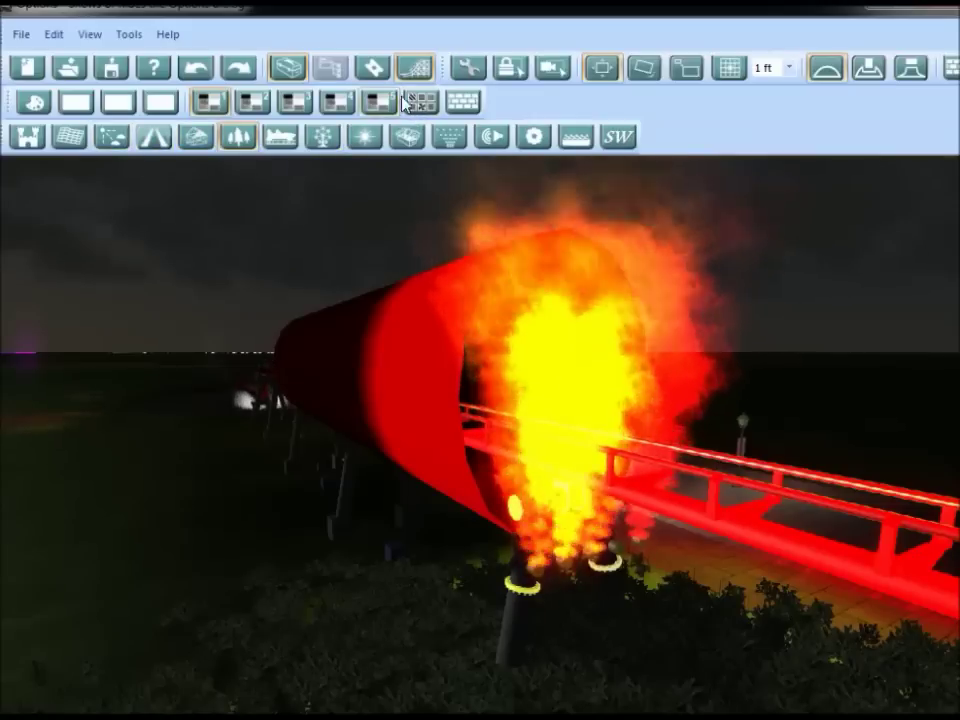
Step: Locate the Blank Emitter in Particles Library 1 and check the emitter cubes on the ground beneath the tunnel
click(449, 136)
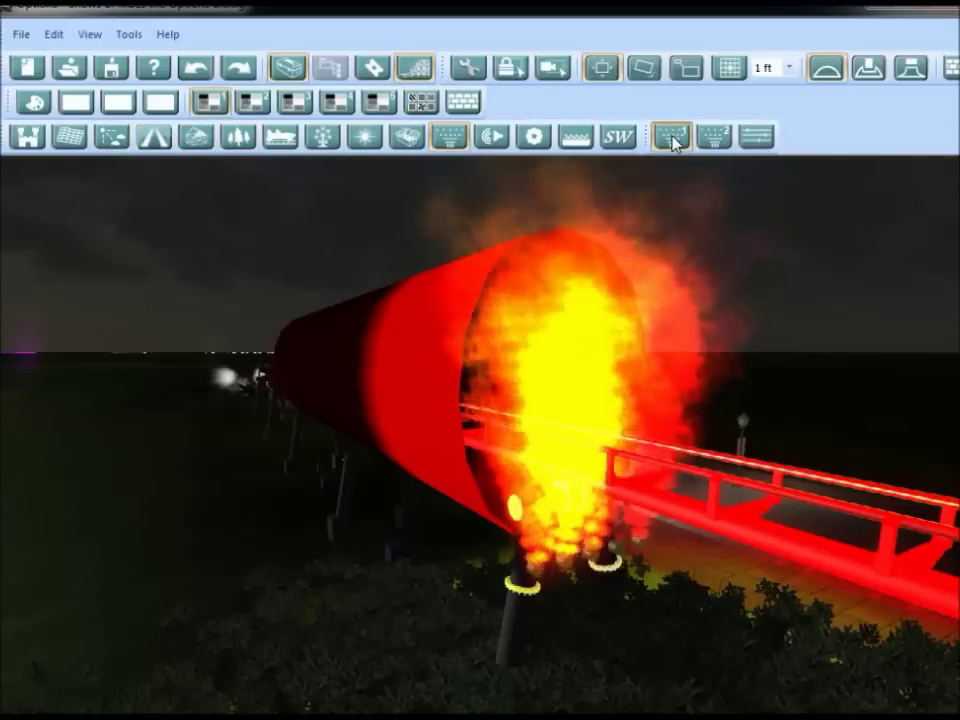
click(672, 138)
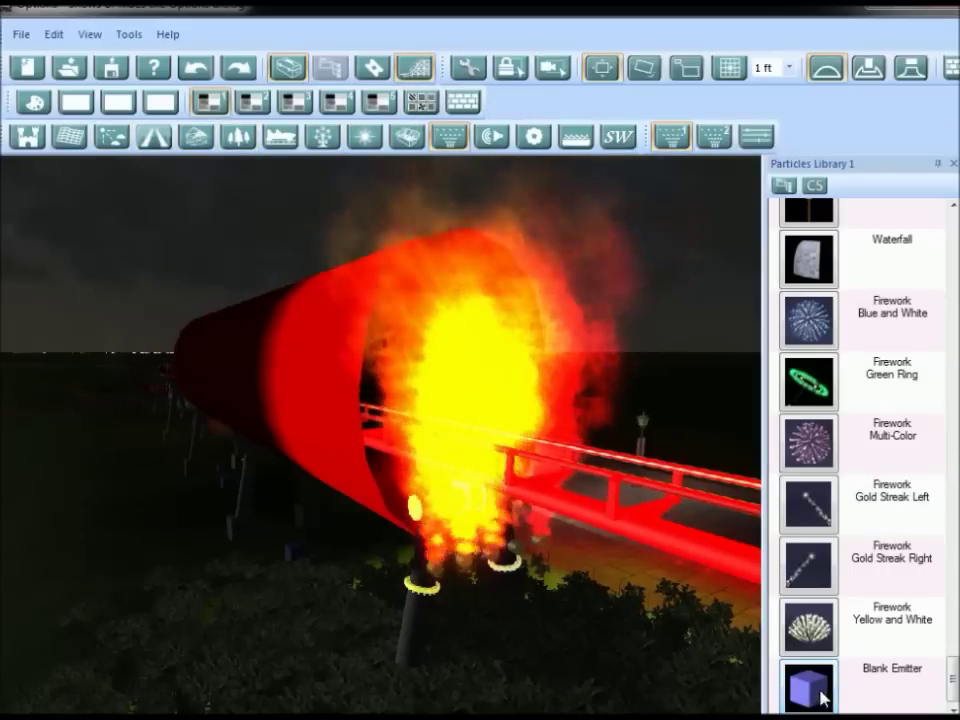
scroll(440, 680, up, 5)
scroll(480, 632, up, 3)
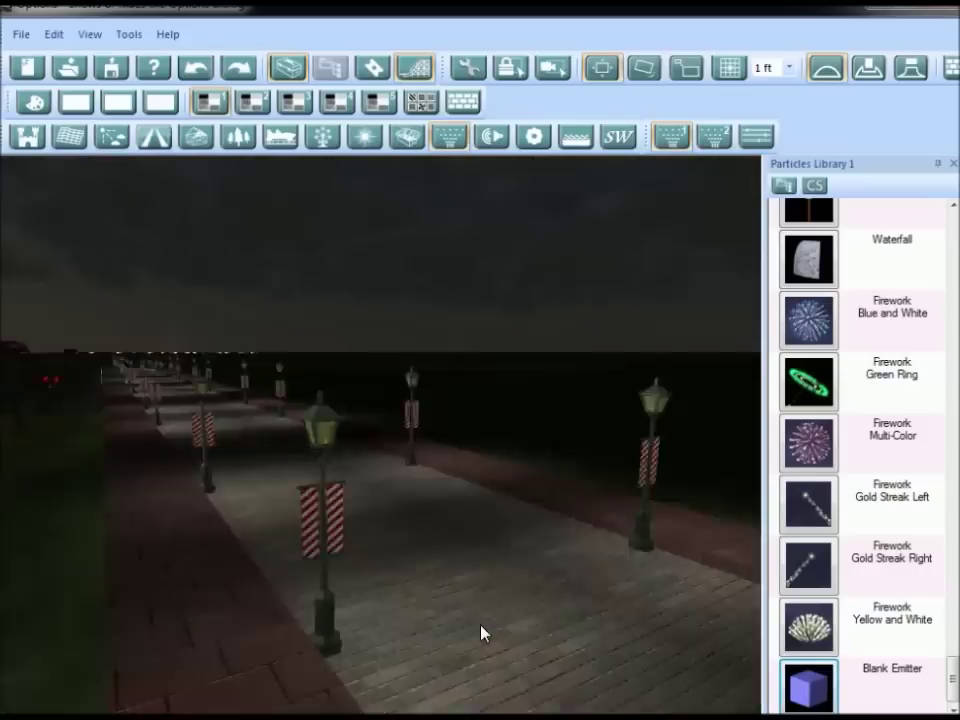
scroll(446, 592, down, 4)
scroll(447, 586, down, 3)
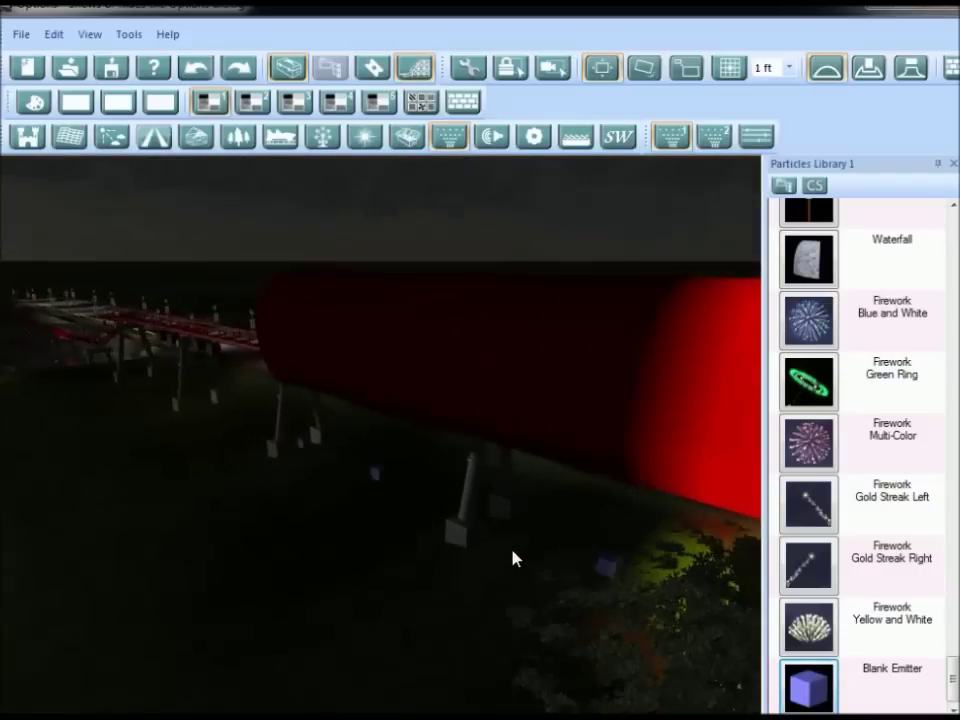
key(s)
key(d)
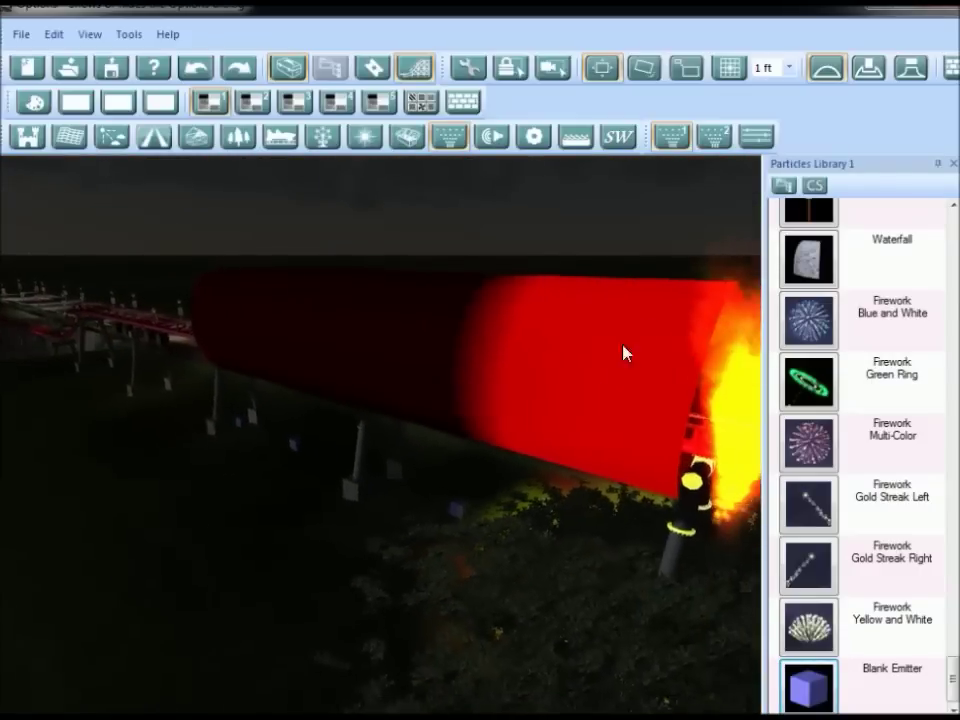
Step: Add the Smoke effect from Particles Library 2 to the three blank emitters beneath the tunnel
click(715, 135)
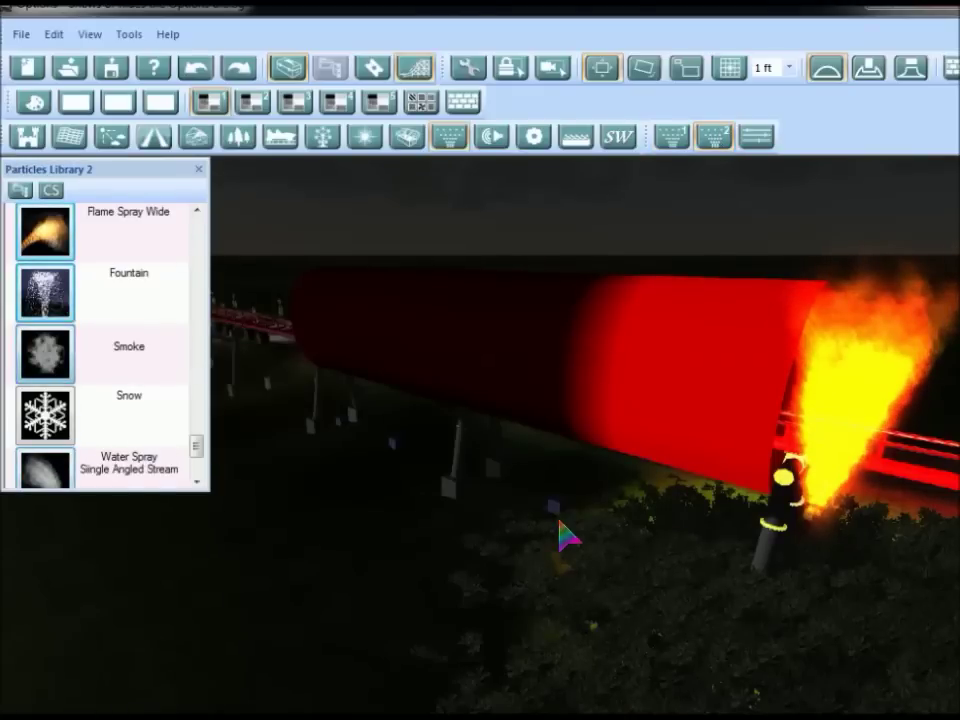
key(w)
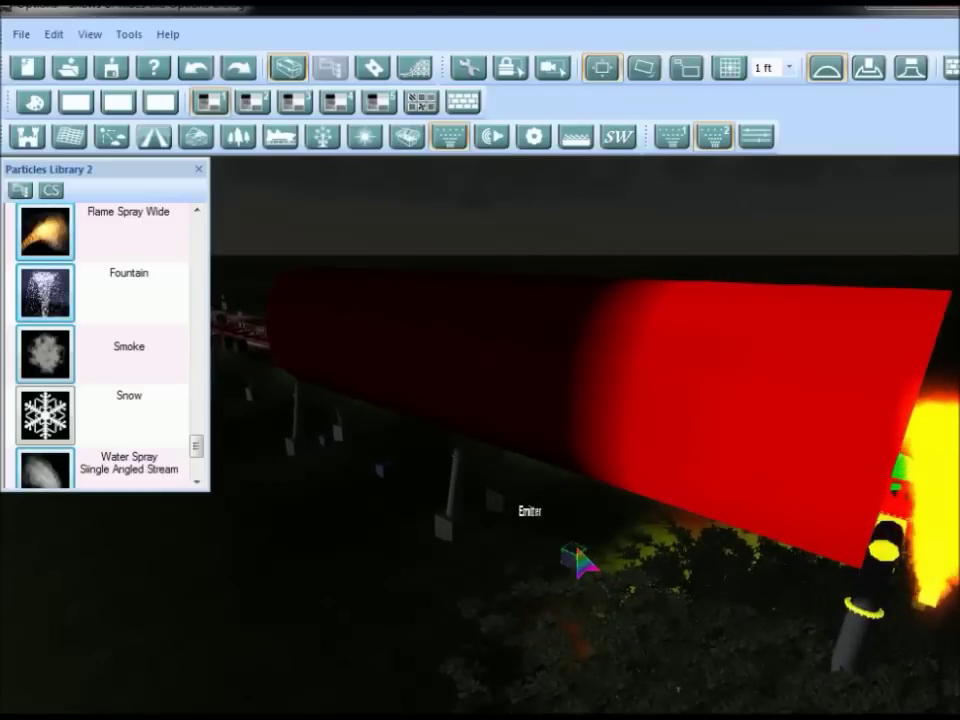
key(w)
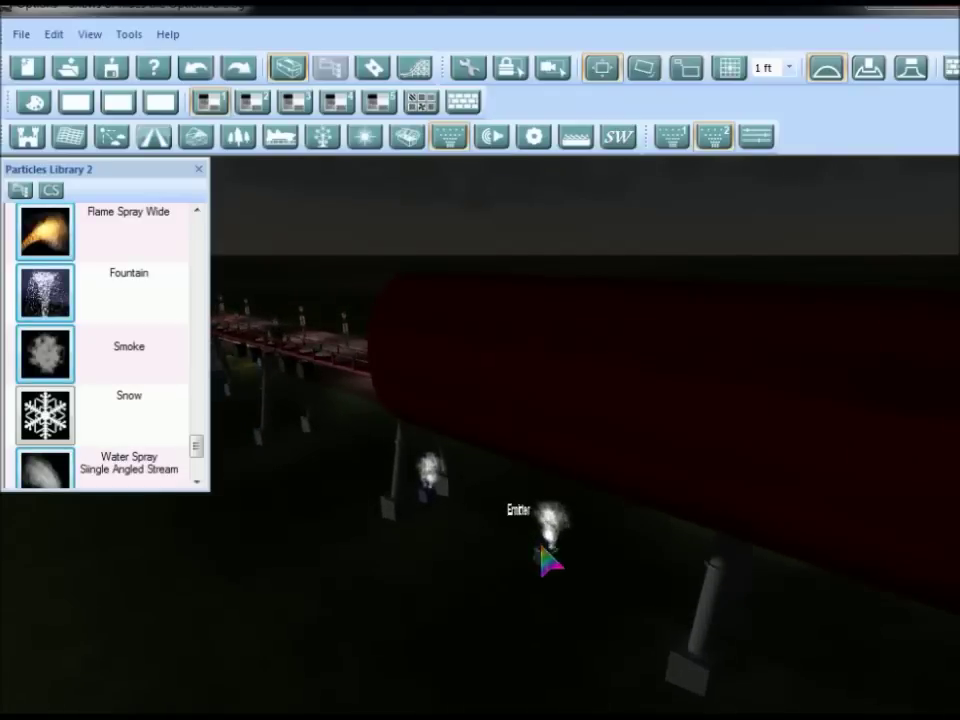
key(s)
key(w)
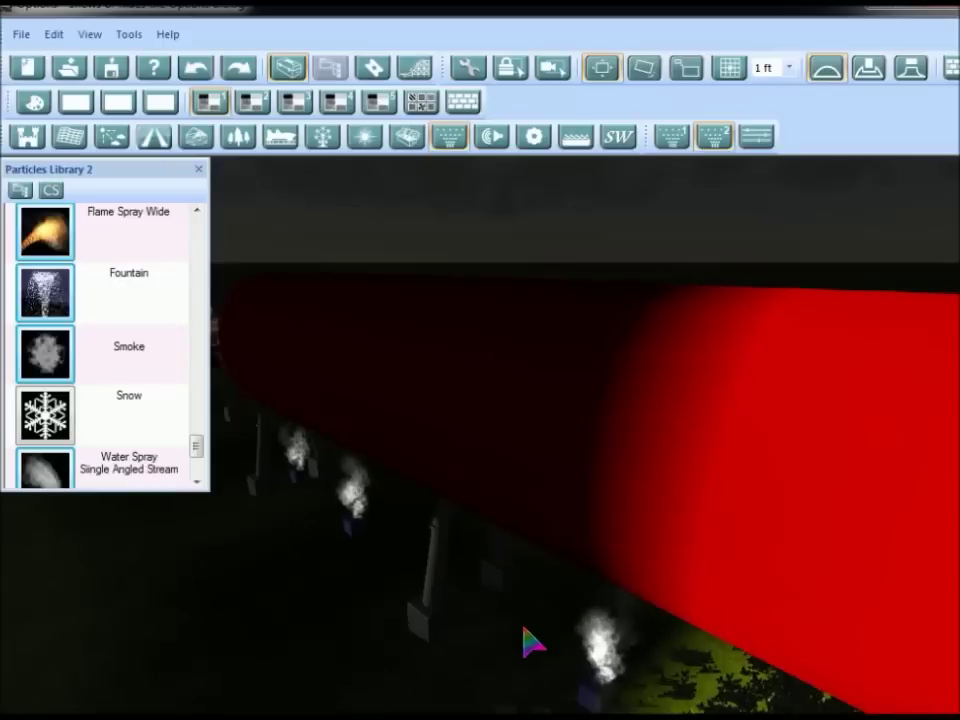
key(s)
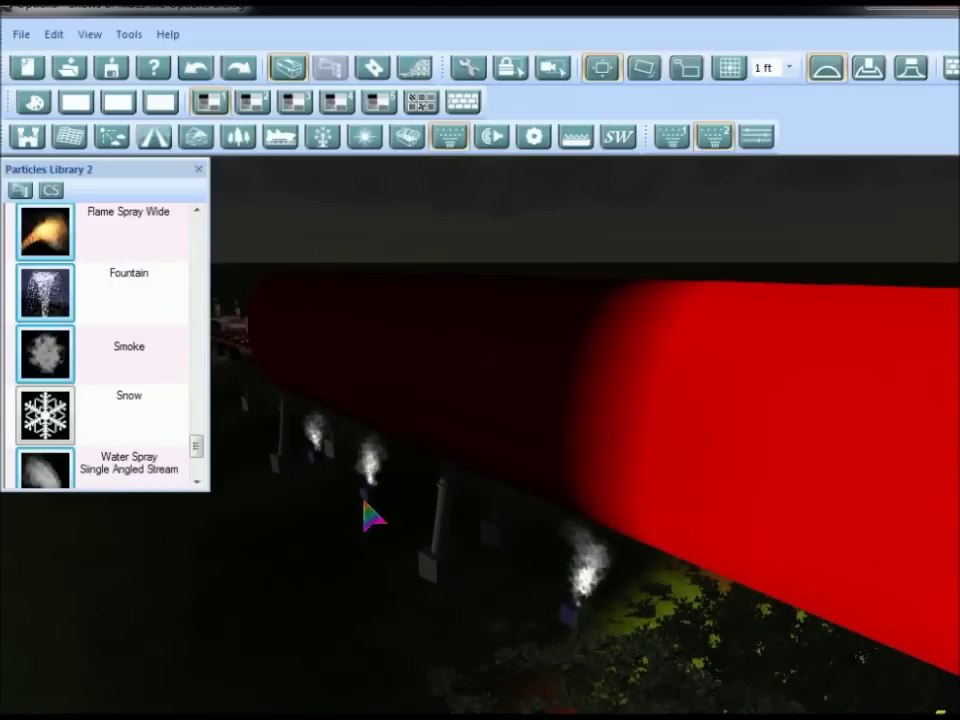
key(s)
key(w)
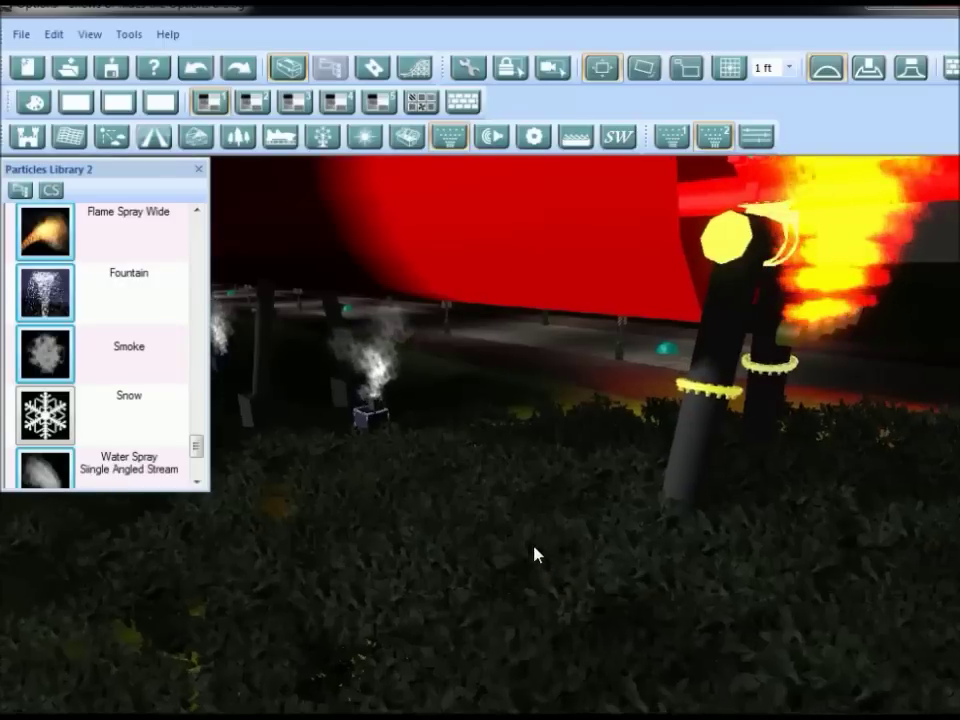
key(w)
key(s)
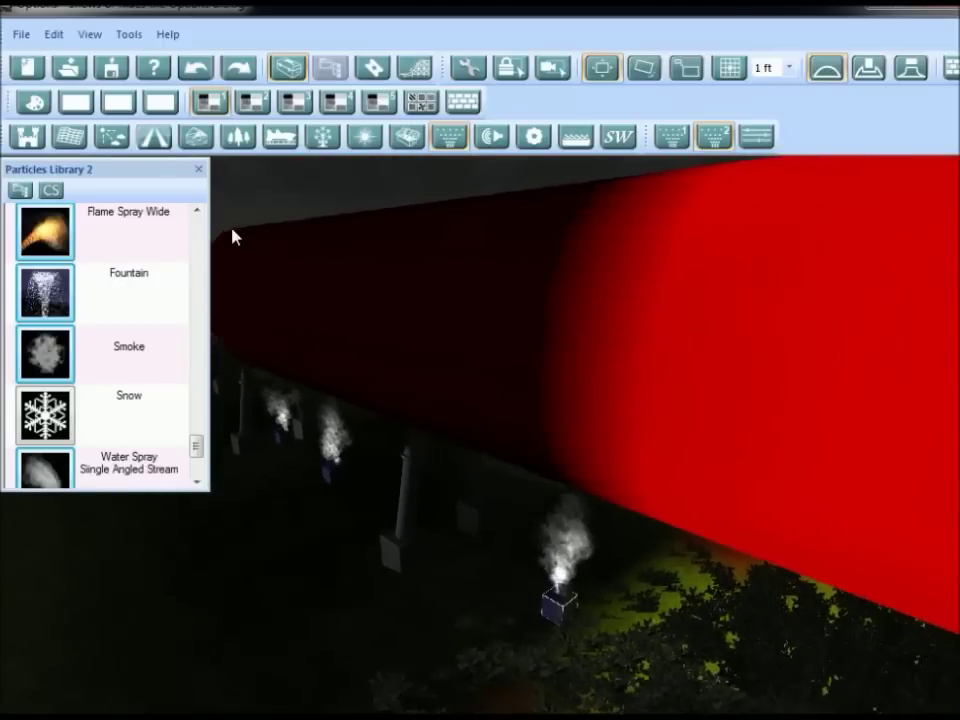
click(200, 171)
Step: Enable Emit Light on the smoke emitter nearest the bushes and set its light process to By Time
middle_drag(461, 480, 563, 609)
scroll(552, 585, up, 3)
middle_drag(480, 390, 491, 551)
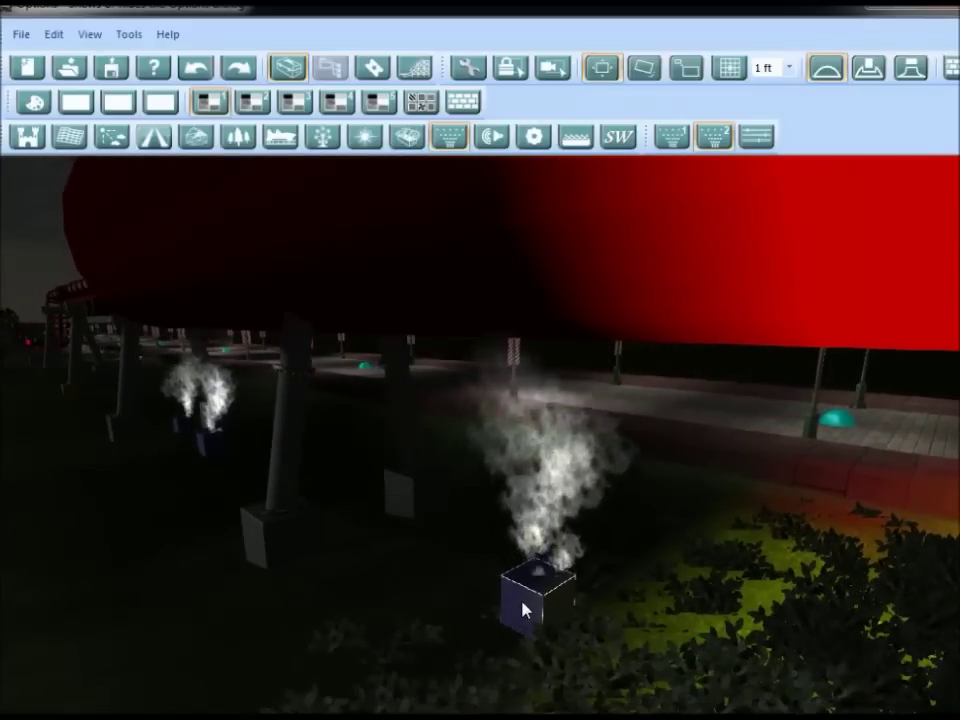
click(716, 140)
click(198, 168)
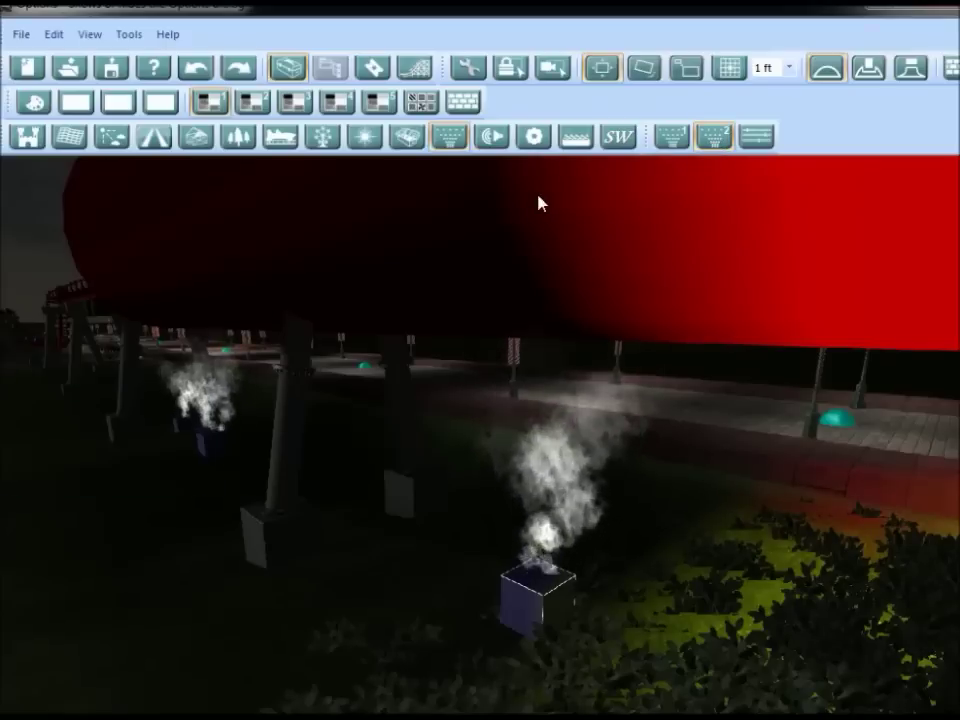
click(756, 136)
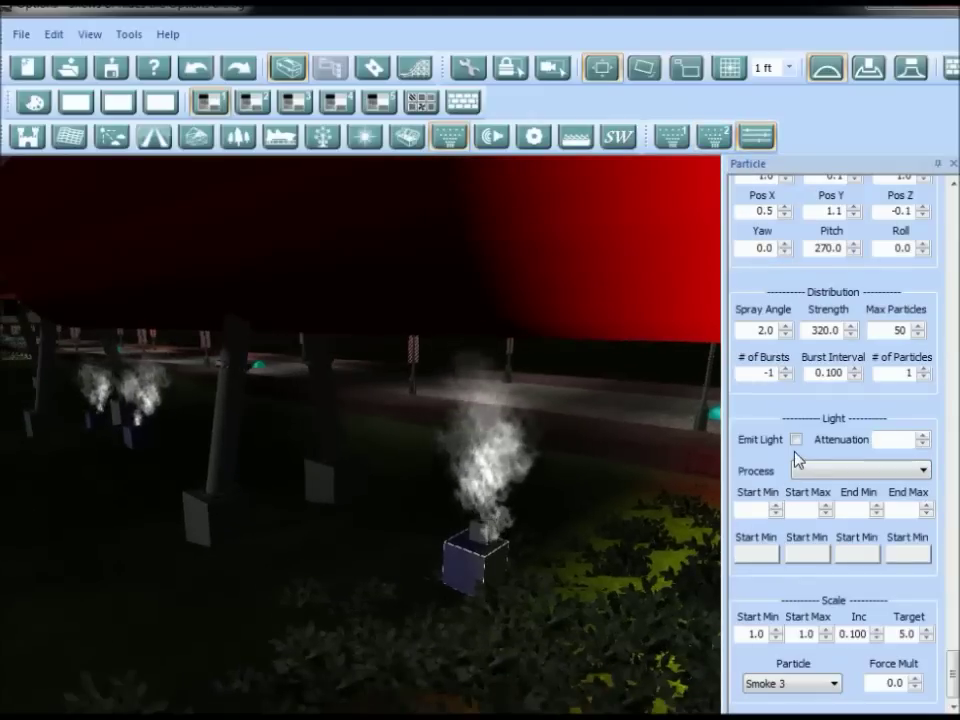
click(796, 439)
click(858, 470)
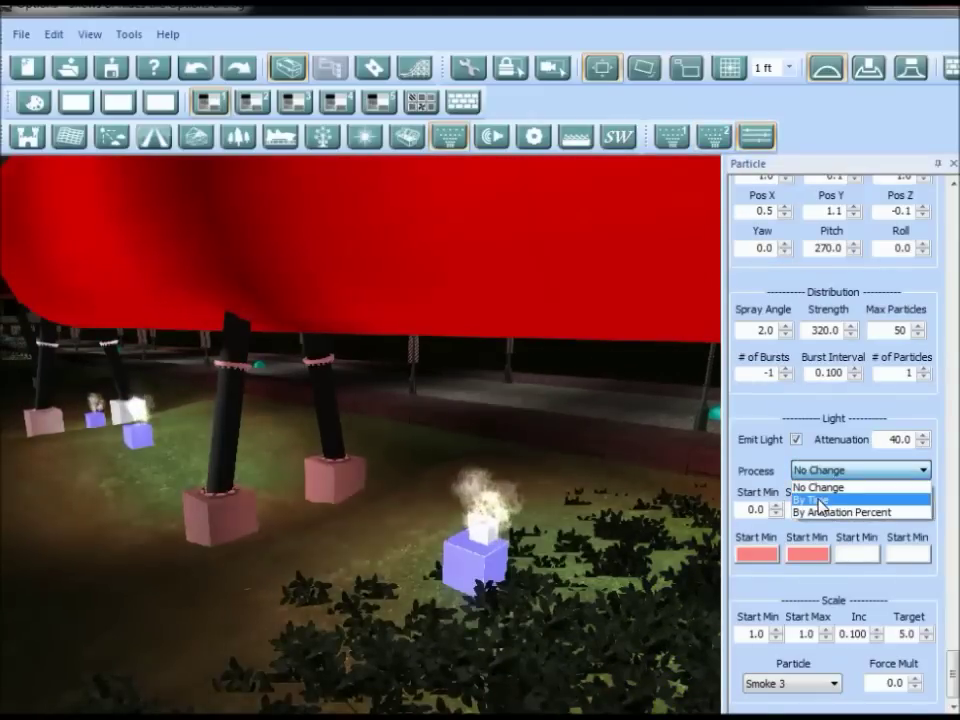
click(780, 499)
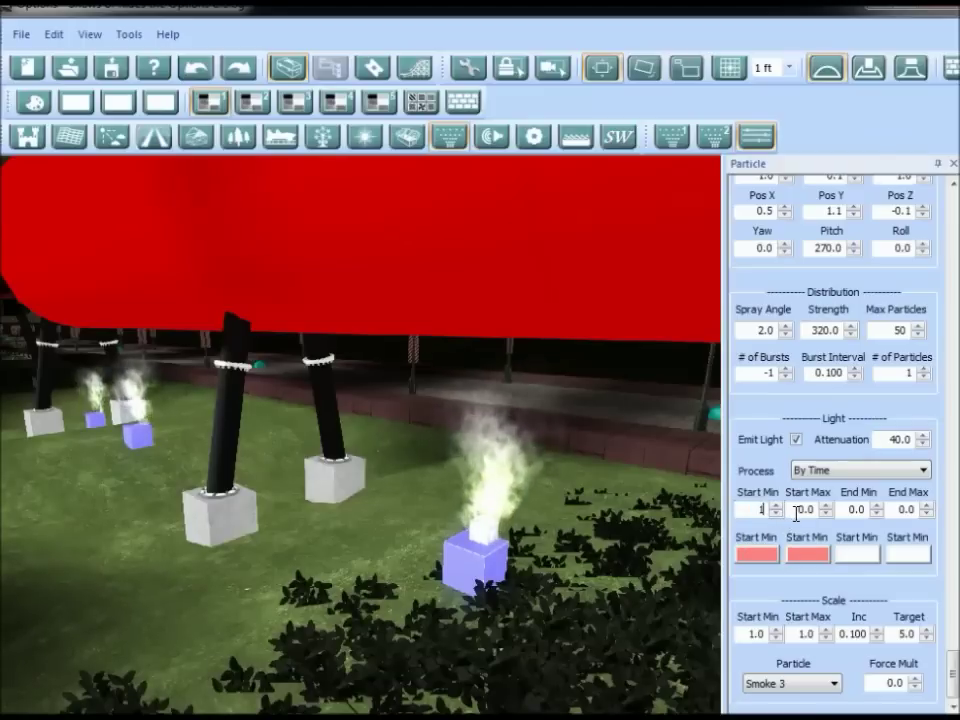
Step: Set the smoke emitter's light timing to start 1 to 2 and end 3 to 4, with dark red and bright red as its first two colours
key(Tab)
text(4)
click(756, 554)
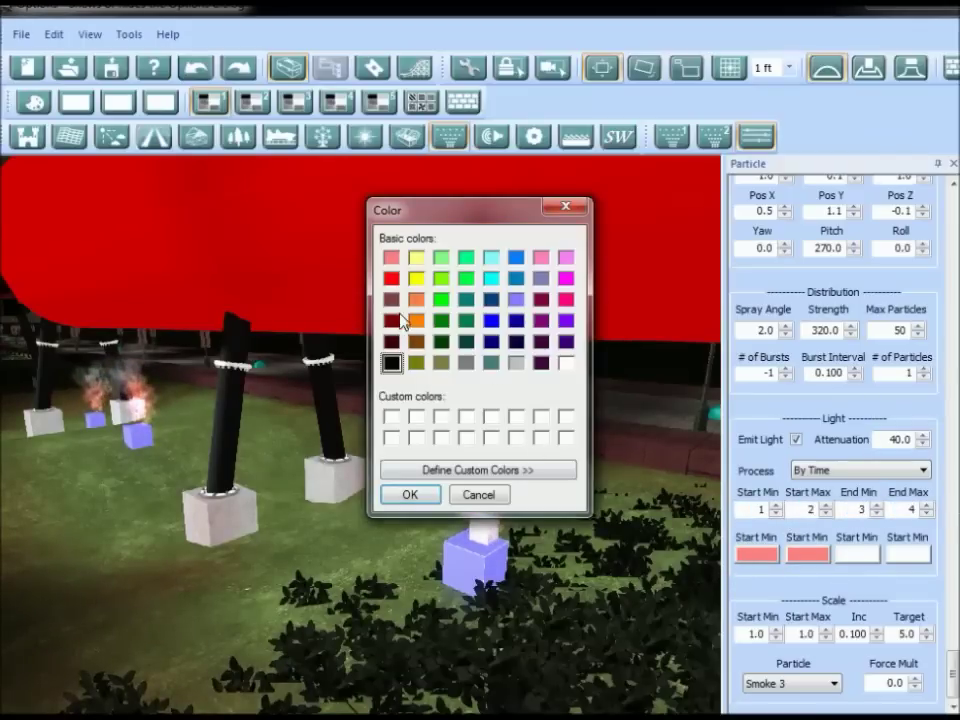
click(404, 496)
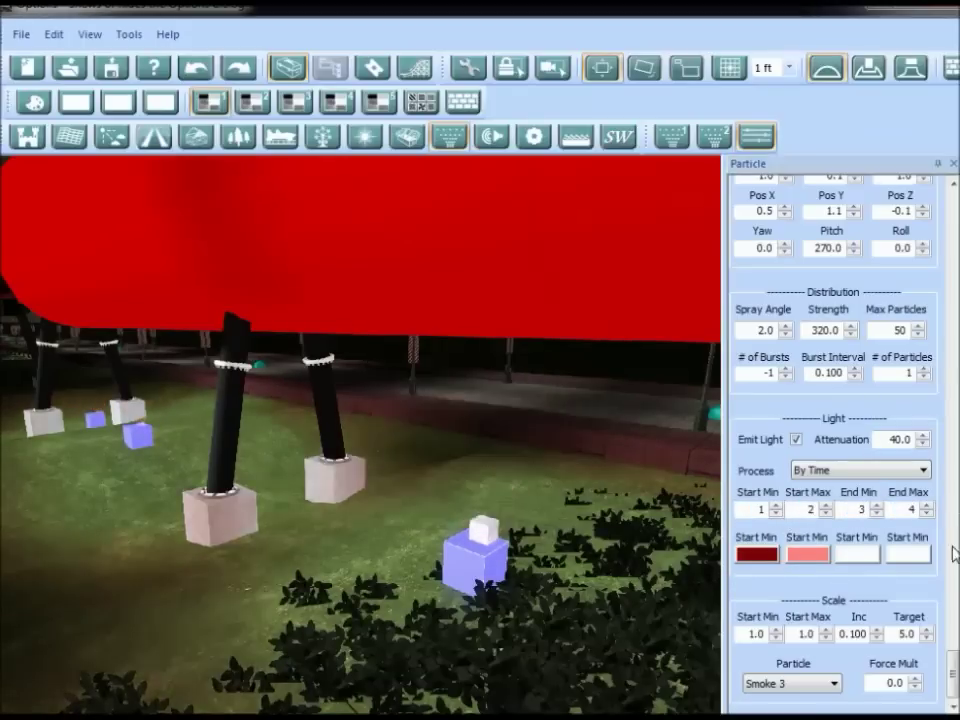
click(812, 556)
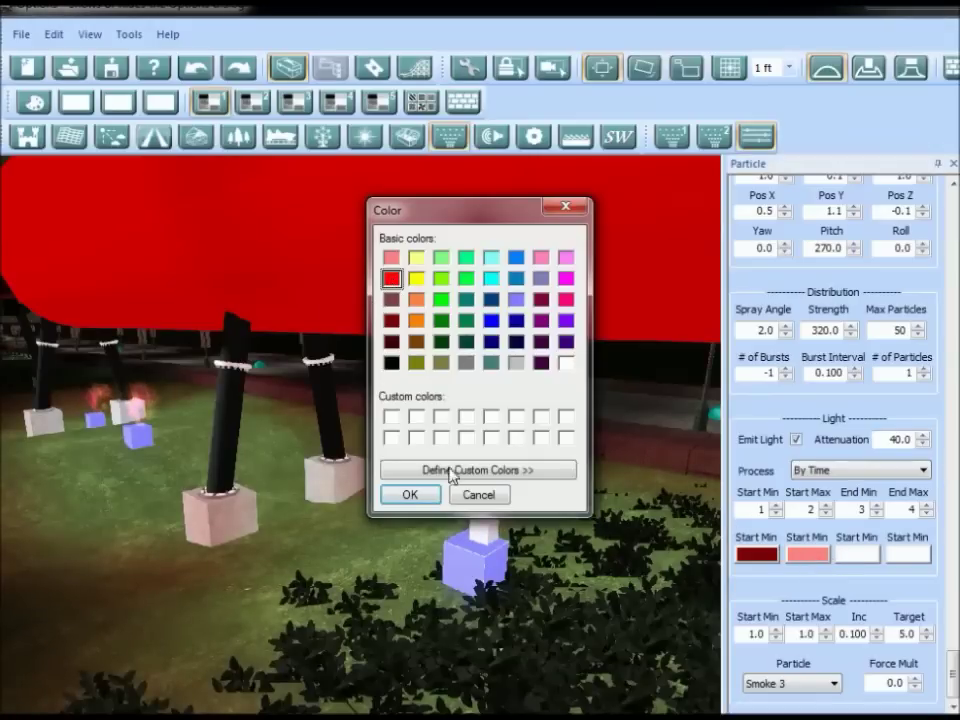
click(422, 497)
Step: Choose a new third light colour for the smoke emitter and open its fourth light colour for editing
click(850, 556)
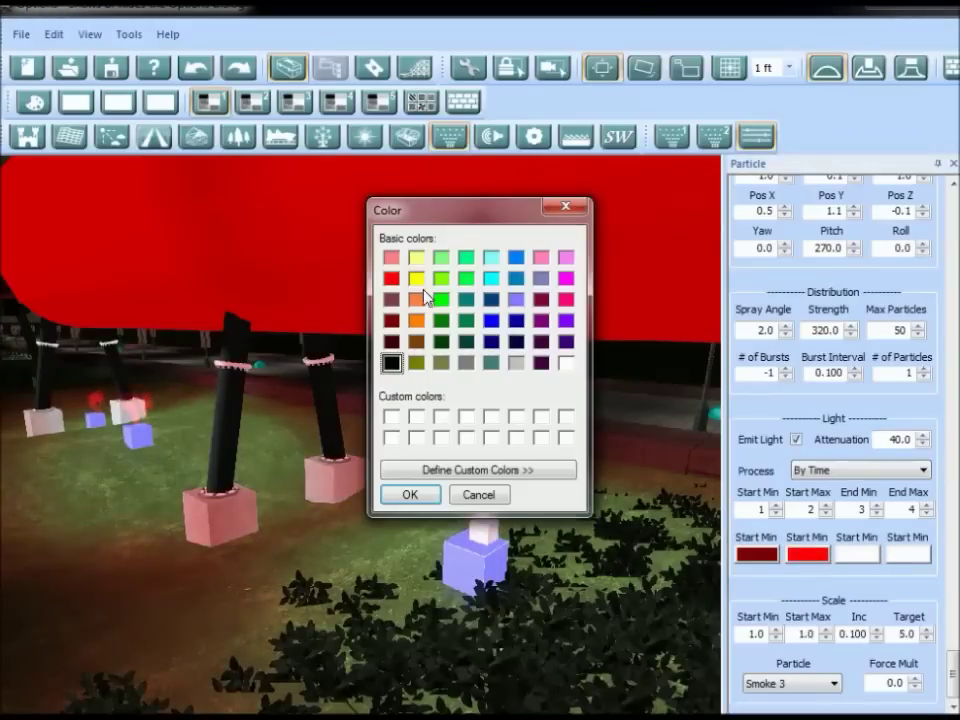
click(411, 497)
click(910, 553)
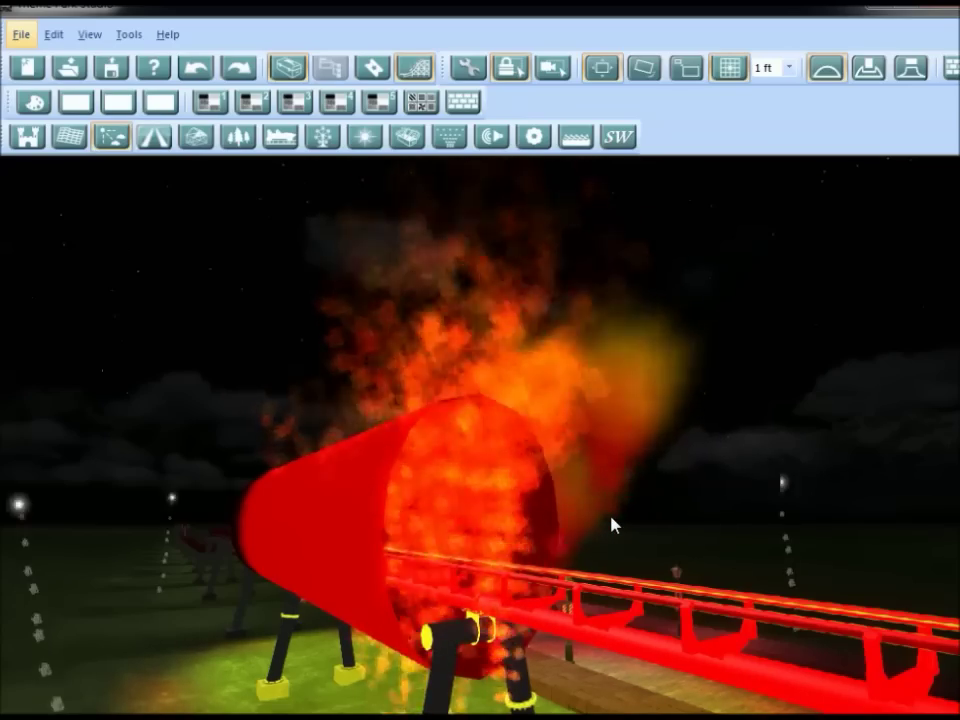
Step: Examine the flames at the red tunnel's mouth and the coloured light on the ground beneath it
mouse_move(650, 507)
middle_down()
mouse_move(589, 497)
mouse_move(599, 487)
middle_up()
right_drag(601, 494, 634, 493)
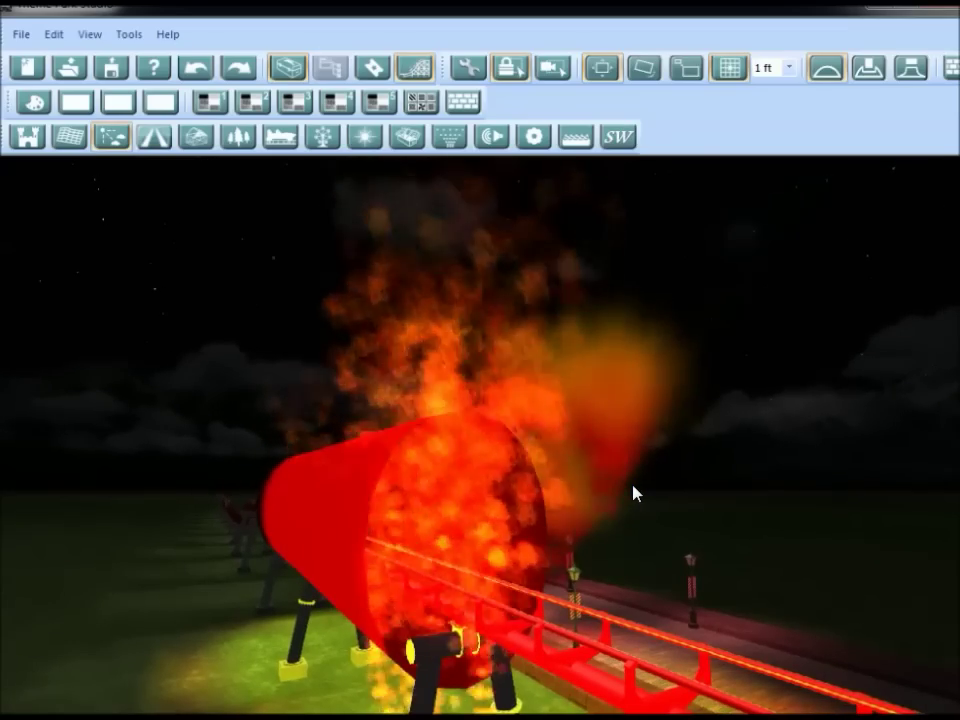